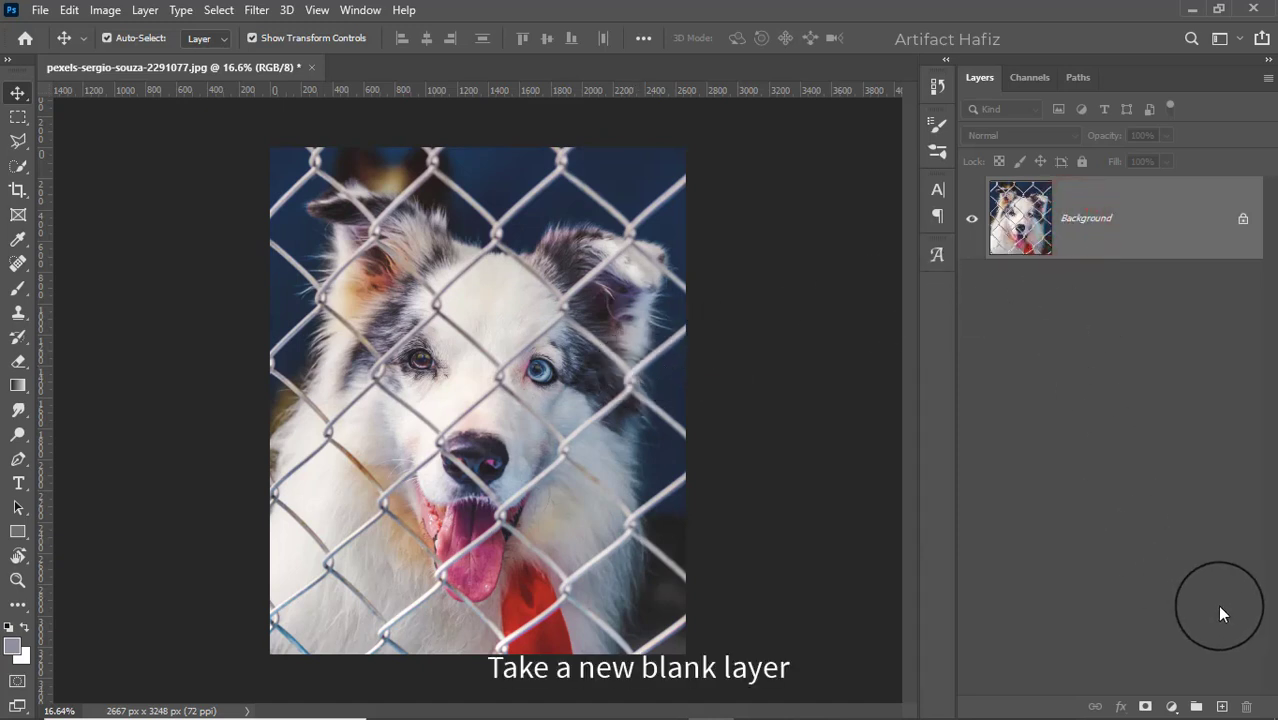
# Add a blank Layer 1 above the dog photo's Background layer
pyautogui.click(1220, 707)
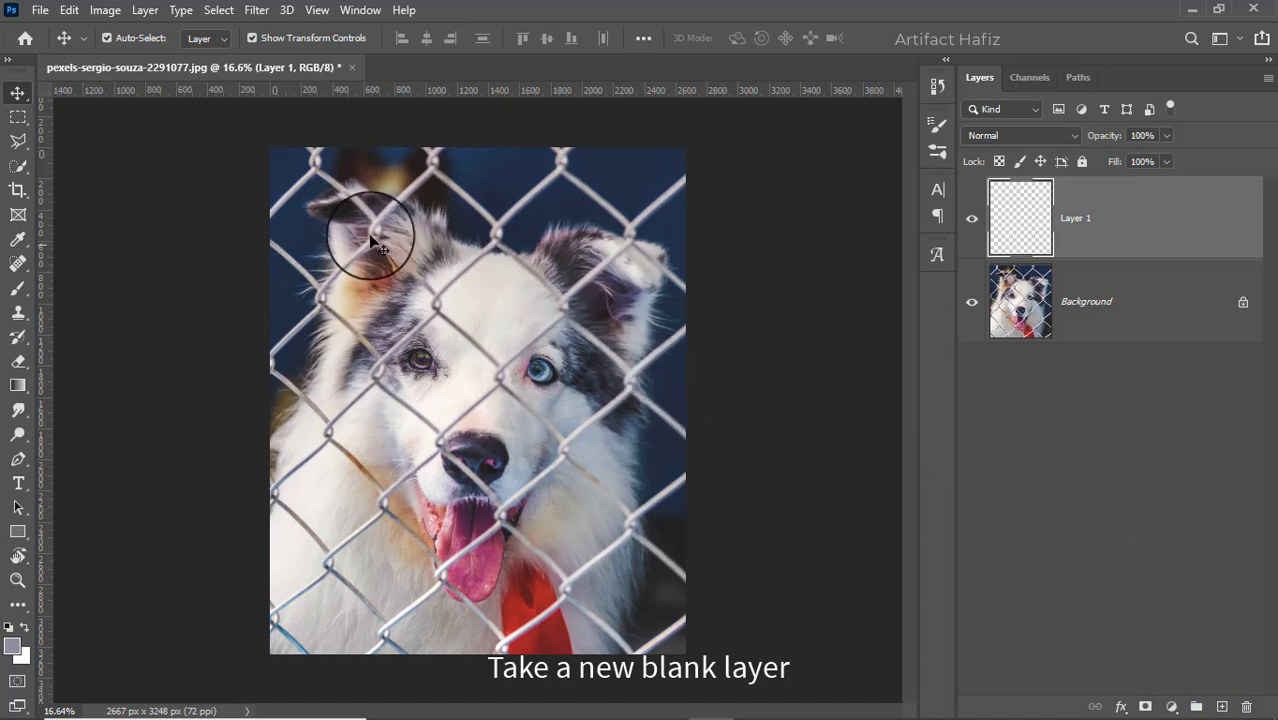
# With the Pen tool, trace one edge of the diagonal wire from top-right to the left border
pyautogui.click(18, 462)
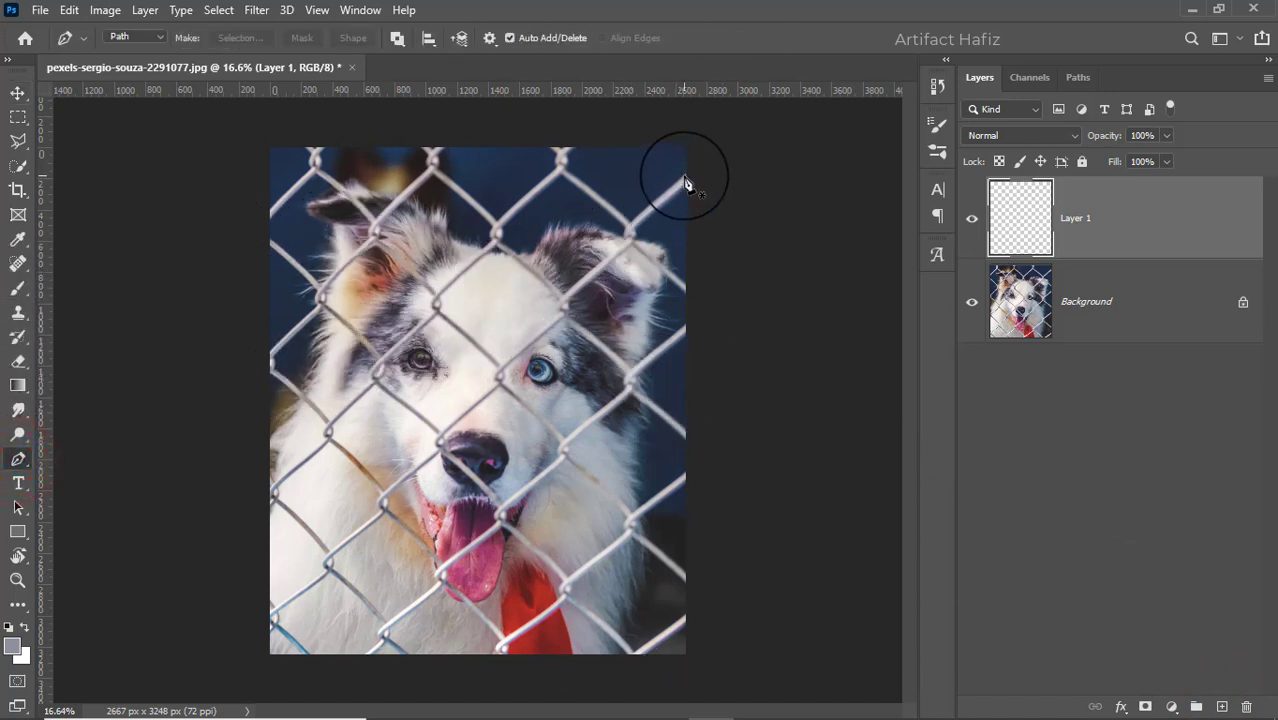
pyautogui.scroll(2, 685, 183)
pyautogui.scroll(2, 685, 183)
pyautogui.moveTo(685, 190); pyautogui.dragTo(691, 245)
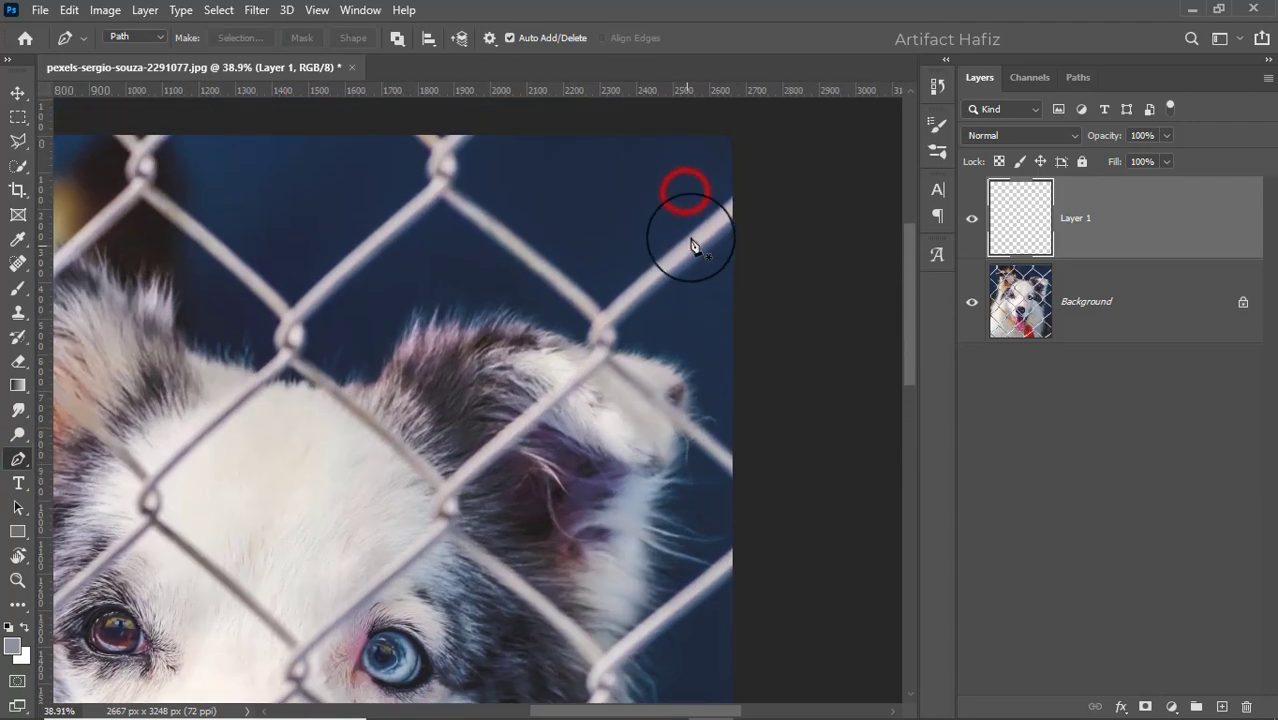
pyautogui.click(734, 191)
pyautogui.click(601, 307)
pyautogui.click(582, 330)
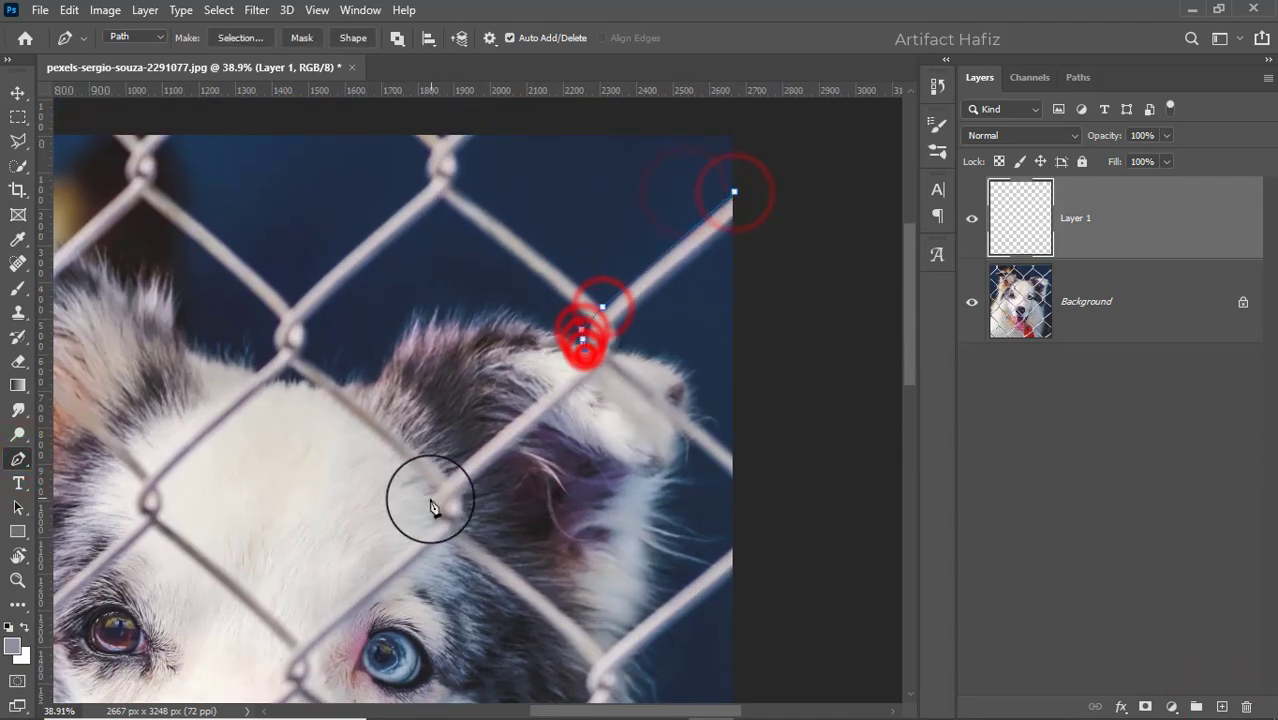
pyautogui.click(430, 497)
pyautogui.moveTo(430, 497); pyautogui.dragTo(571, 251)
pyautogui.click(448, 388)
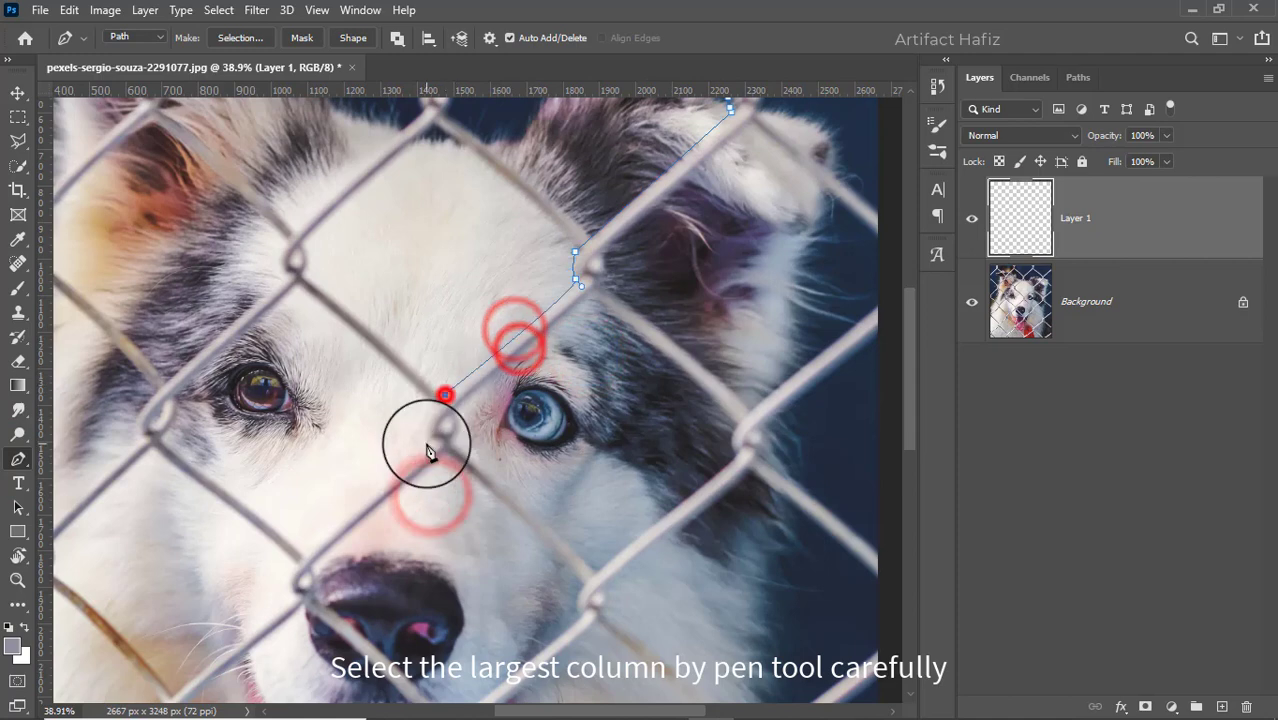
pyautogui.moveTo(428, 448); pyautogui.dragTo(540, 344)
pyautogui.click(390, 457)
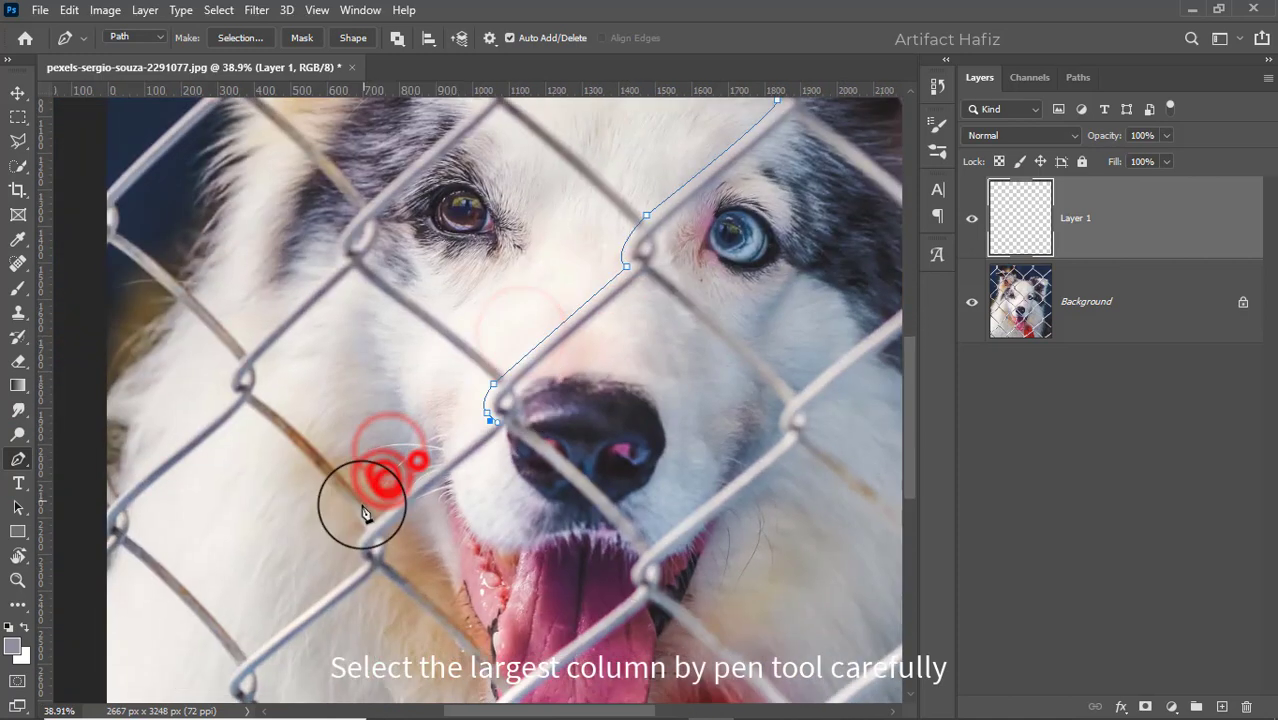
pyautogui.moveTo(365, 507); pyautogui.dragTo(456, 484)
pyautogui.click(453, 441)
pyautogui.moveTo(346, 547); pyautogui.dragTo(466, 444)
pyautogui.click(445, 466)
pyautogui.click(446, 500)
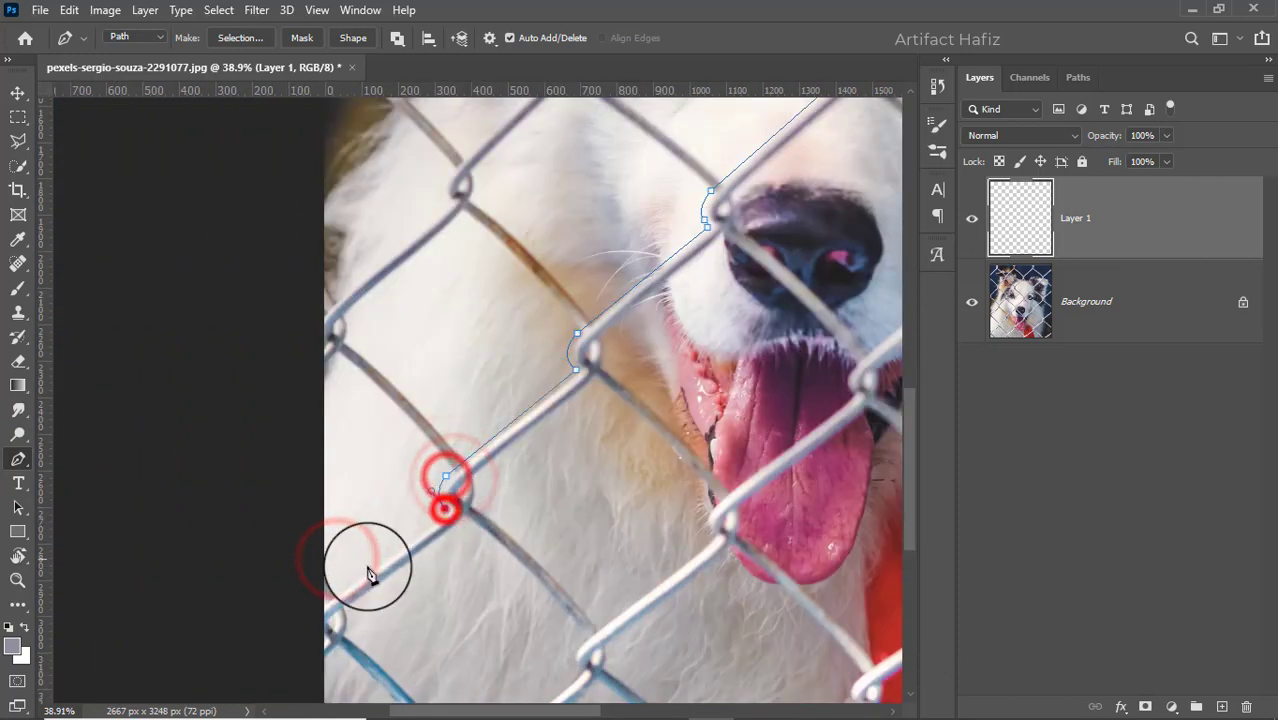
pyautogui.click(320, 600)
pyautogui.moveTo(333, 549); pyautogui.dragTo(355, 465)
pyautogui.click(343, 530)
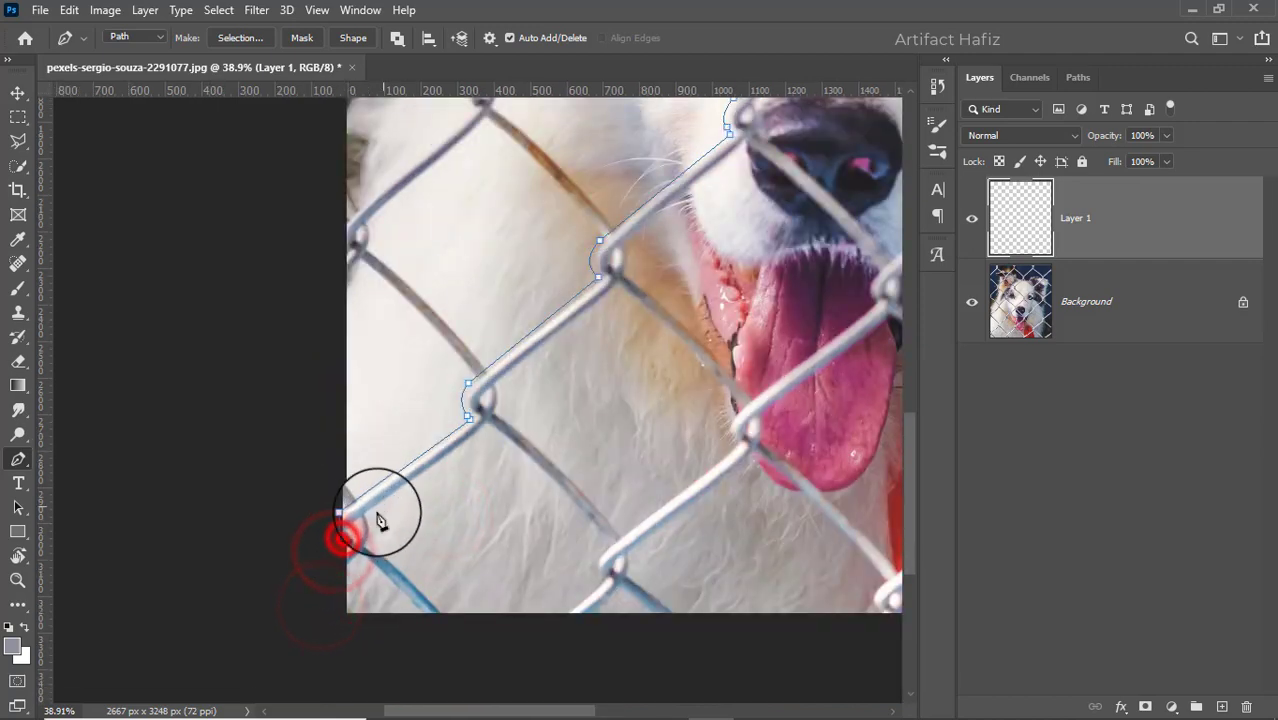
# Trace back along the wire's other edge and close the path at its top end
pyautogui.click(499, 380)
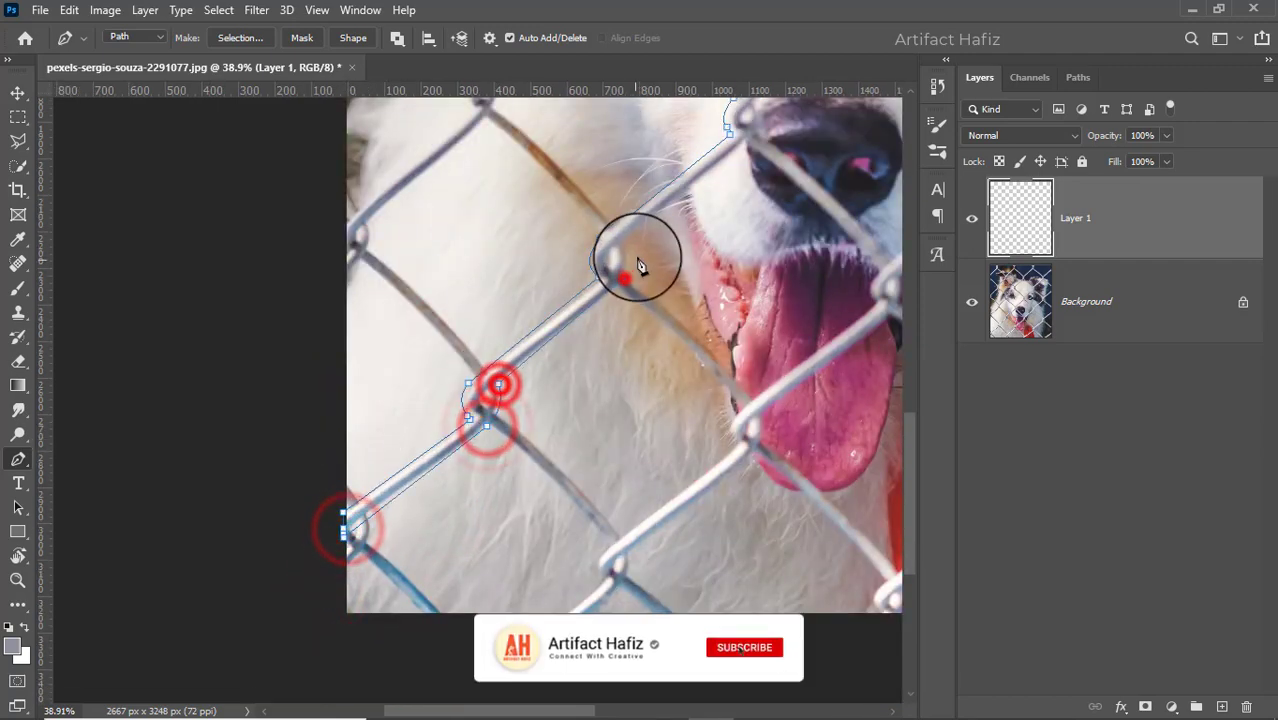
pyautogui.click(622, 271)
pyautogui.moveTo(619, 222); pyautogui.dragTo(311, 623)
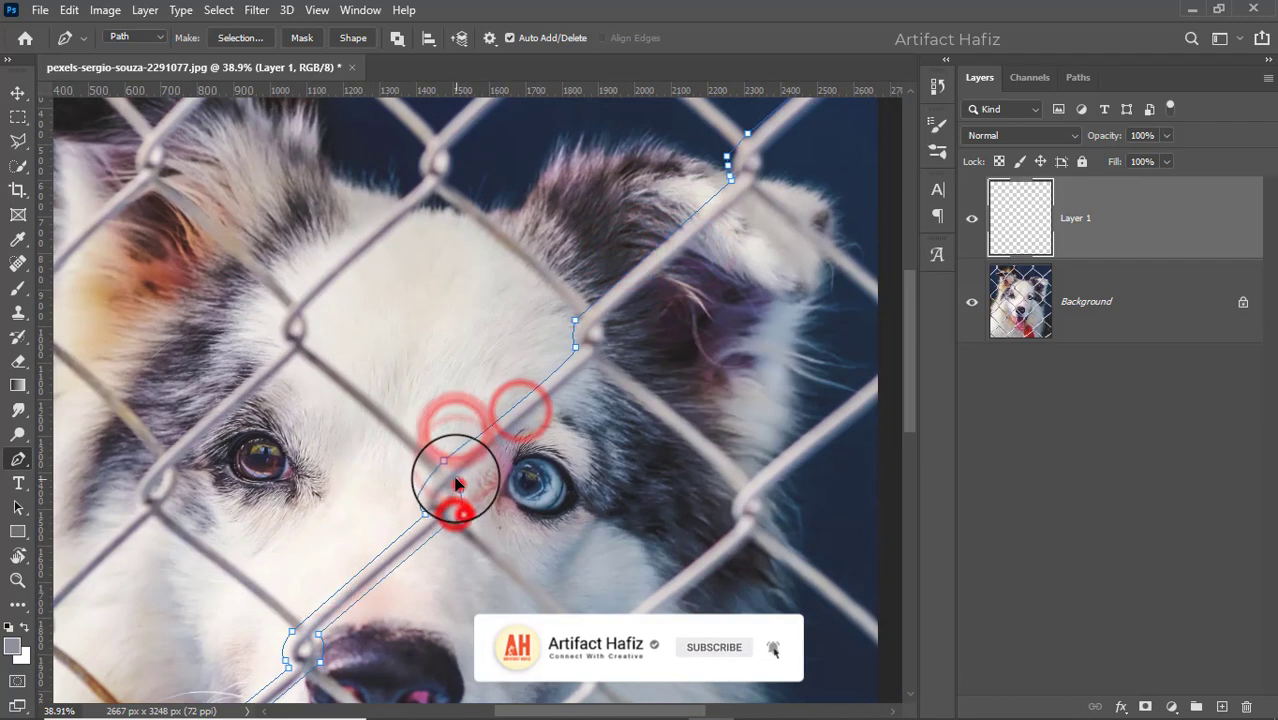
pyautogui.click(608, 348)
pyautogui.moveTo(608, 348); pyautogui.dragTo(511, 561)
pyautogui.moveTo(585, 434); pyautogui.dragTo(496, 549)
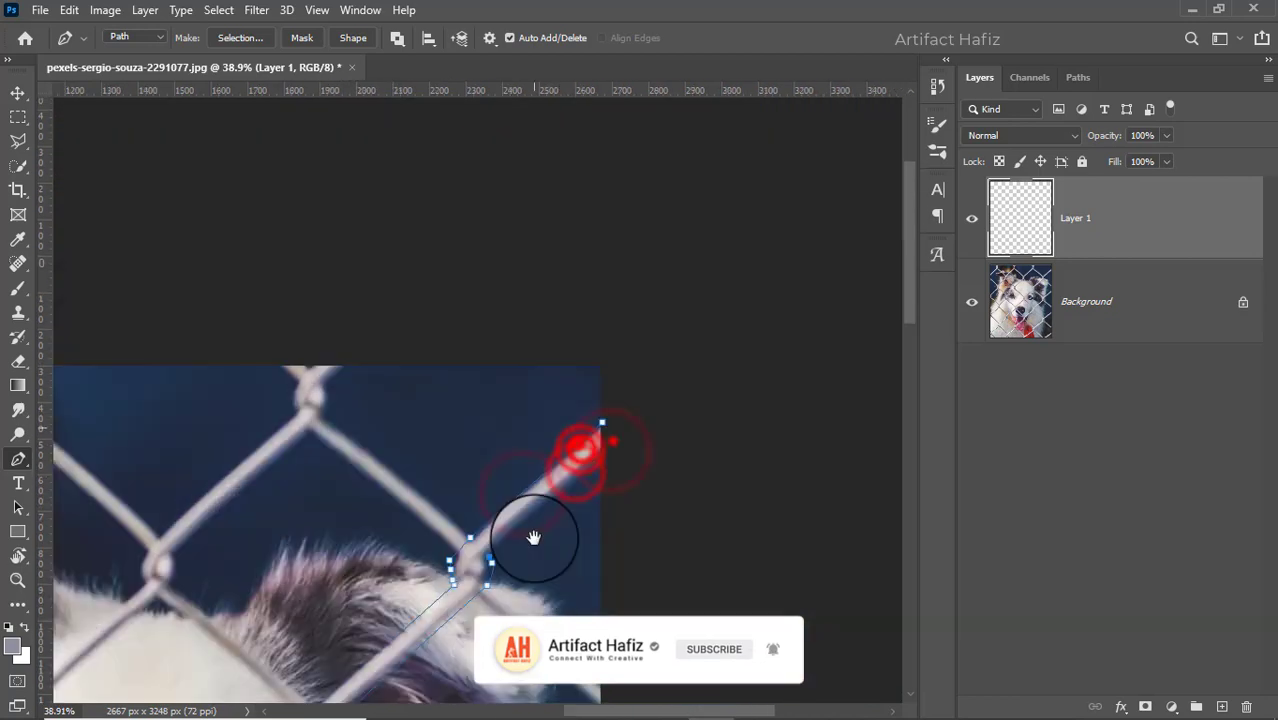
pyautogui.click(612, 460)
pyautogui.scroll(-5, 607, 440)
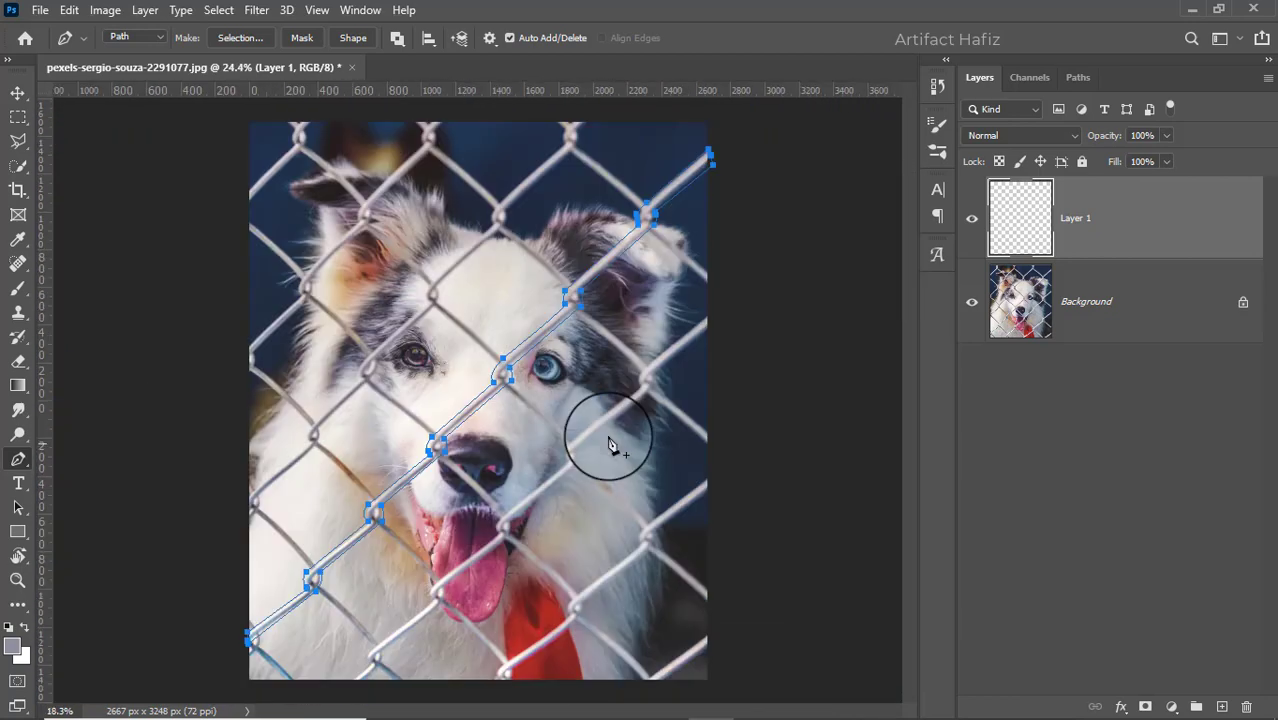
# Convert the traced wire path into a selection
pyautogui.click(236, 38)
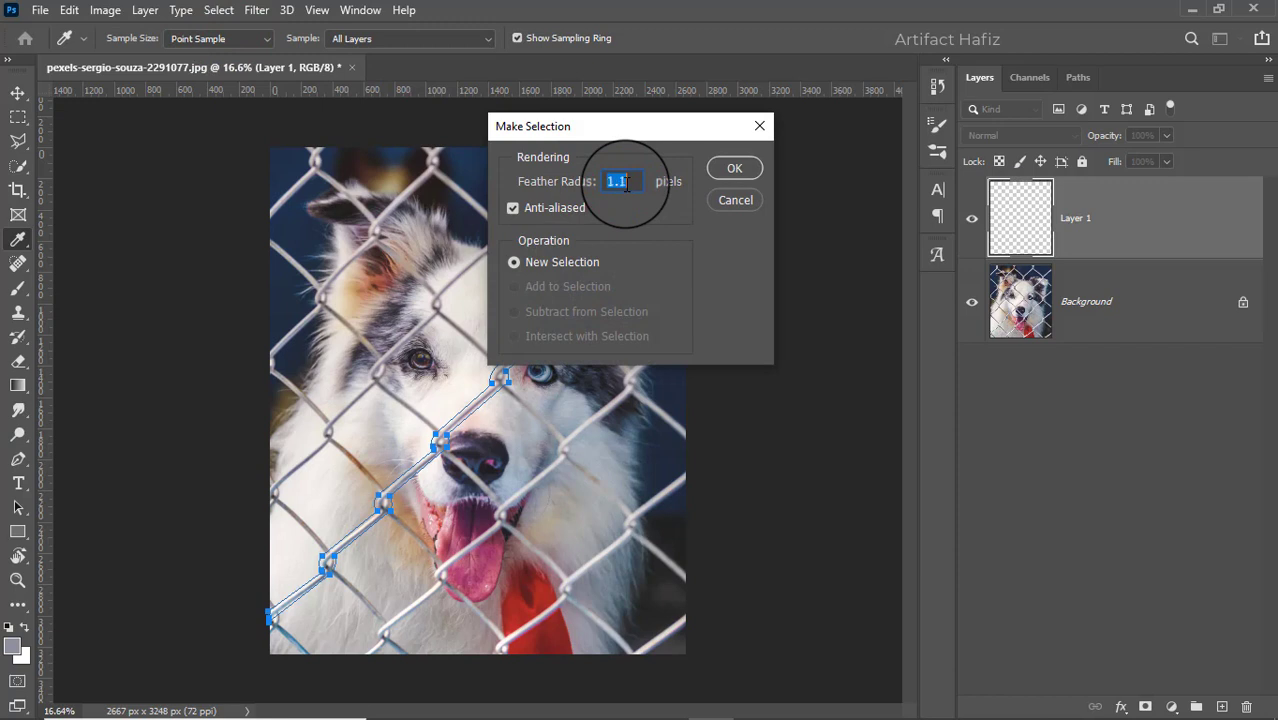
pyautogui.write('1')
pyautogui.click(718, 172)
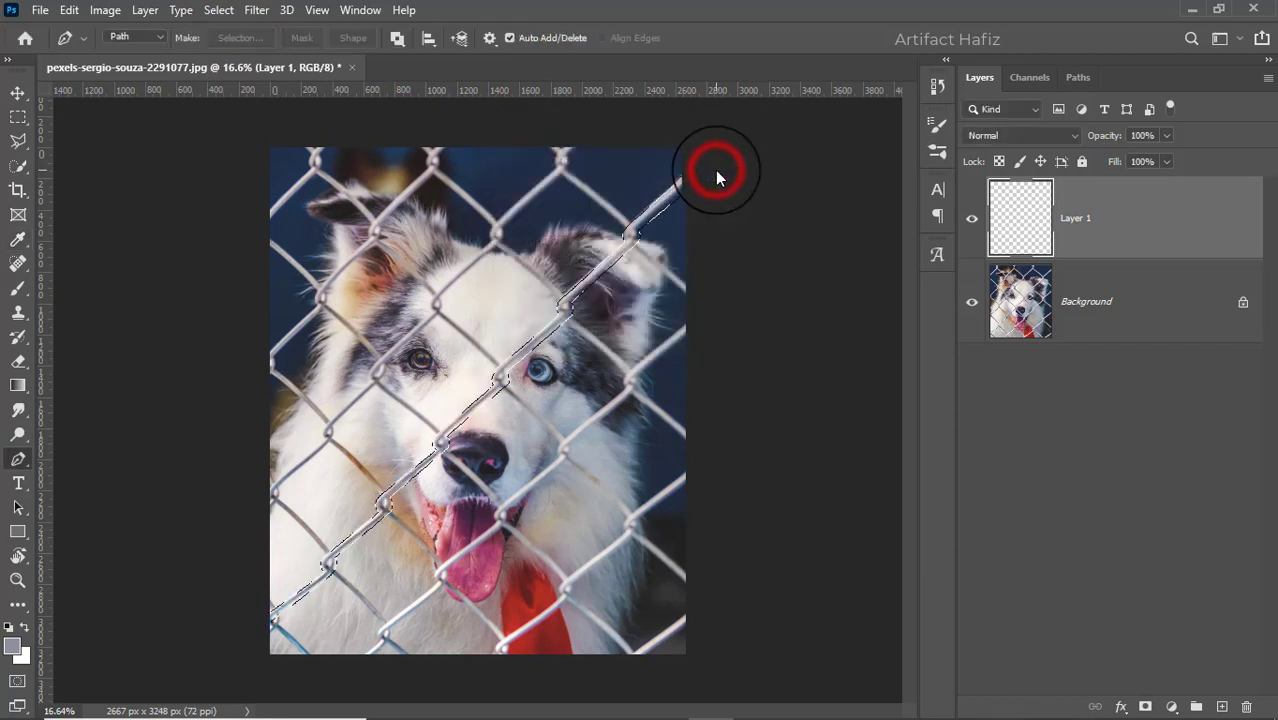
pyautogui.scroll(-2, 718, 178)
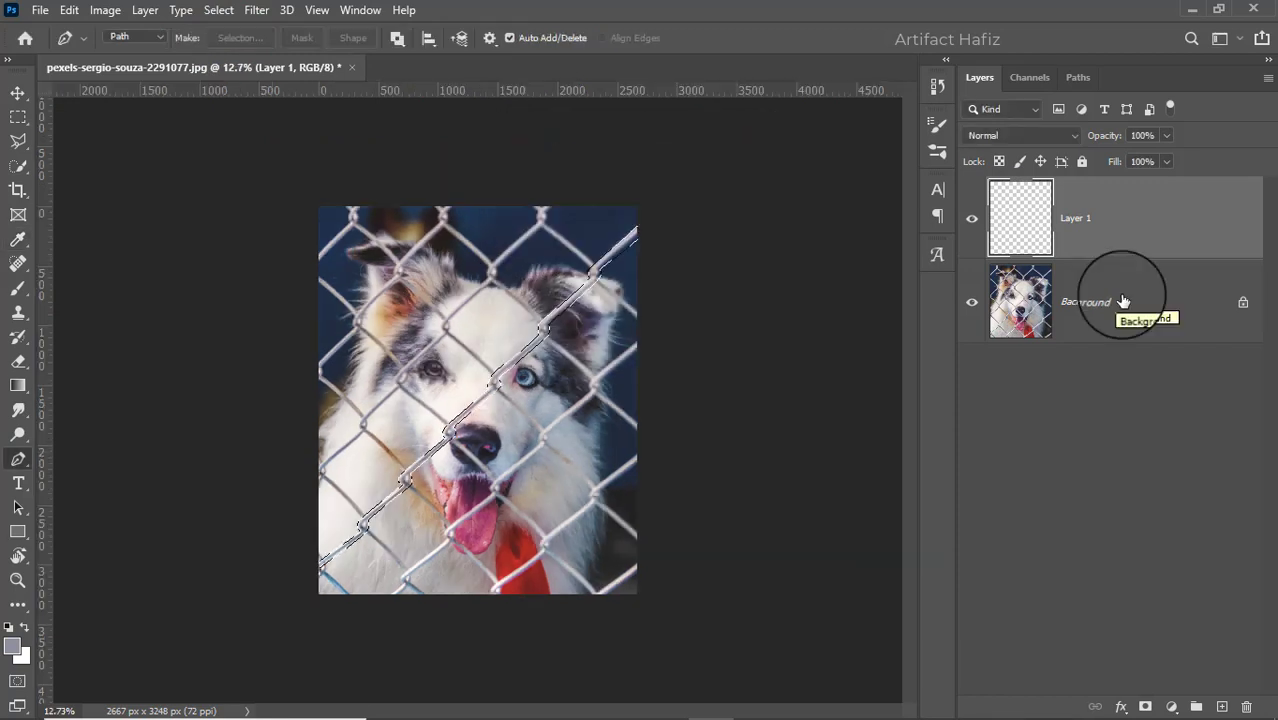
# Paint the selected wire solid black on Layer 1 with a Hard Round brush
pyautogui.click(19, 290)
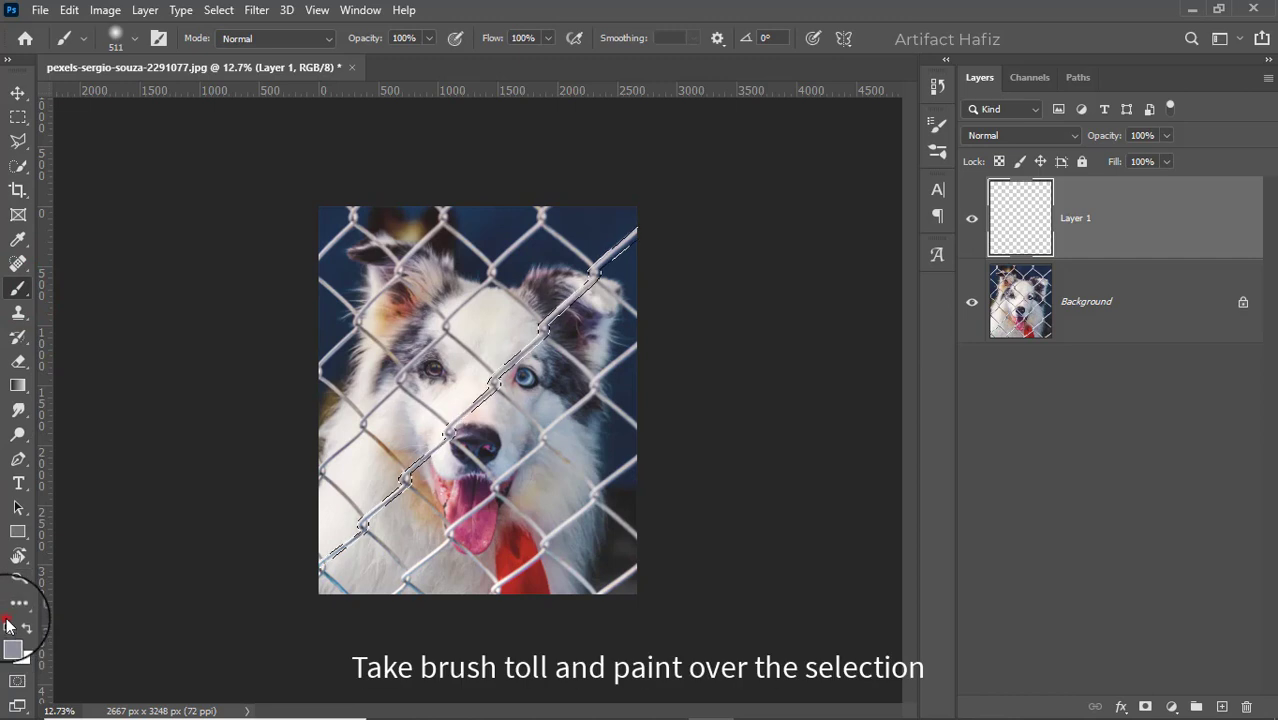
pyautogui.click(134, 38)
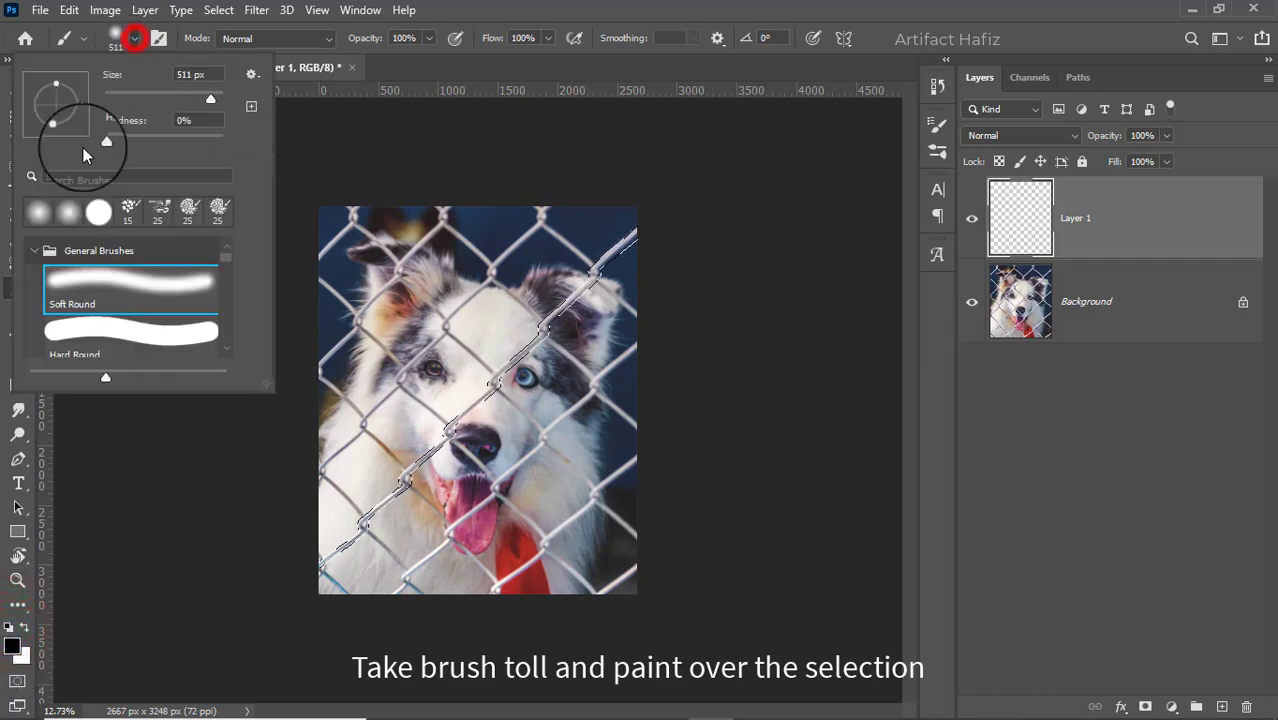
pyautogui.click(98, 211)
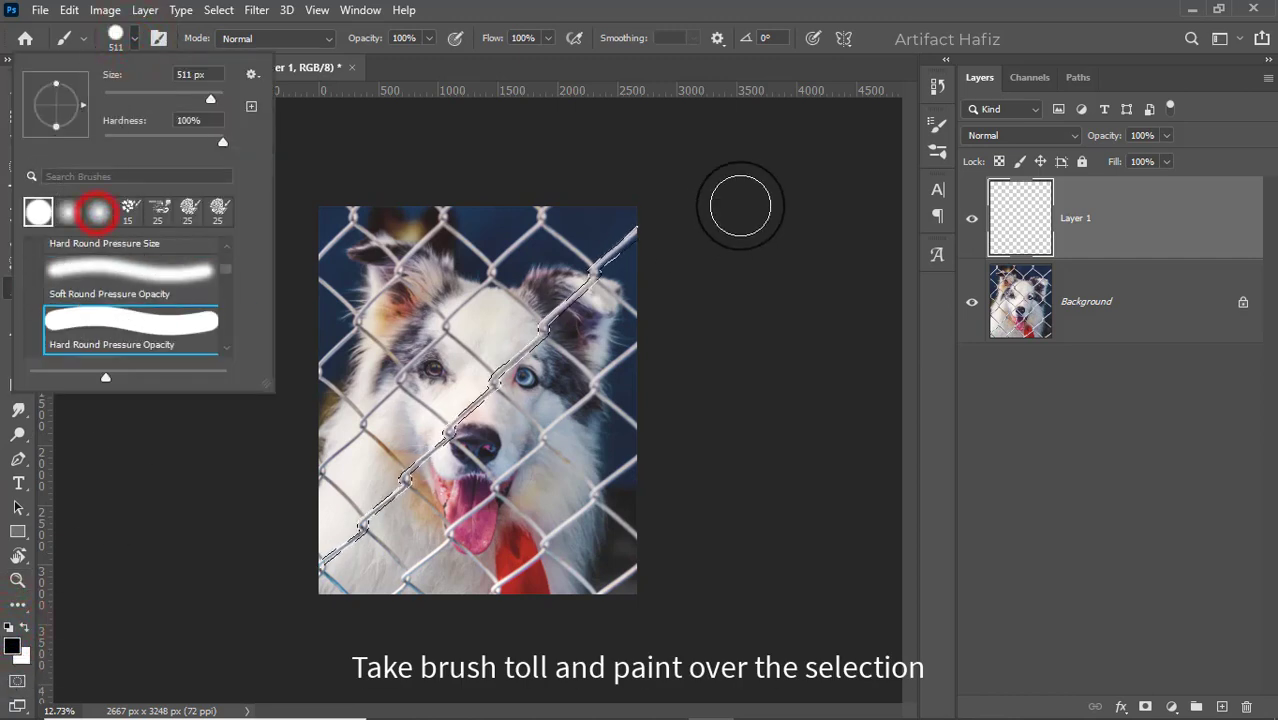
pyautogui.moveTo(628, 232); pyautogui.dragTo(347, 527)
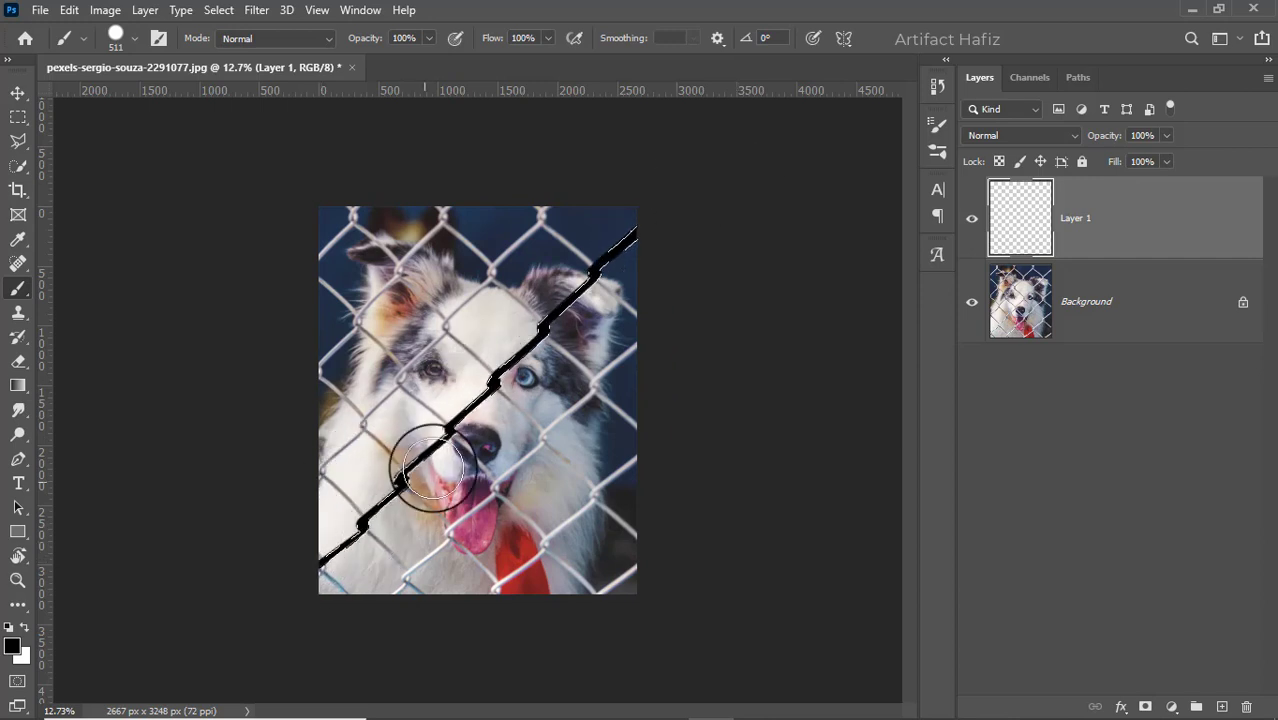
pyautogui.click(17, 93)
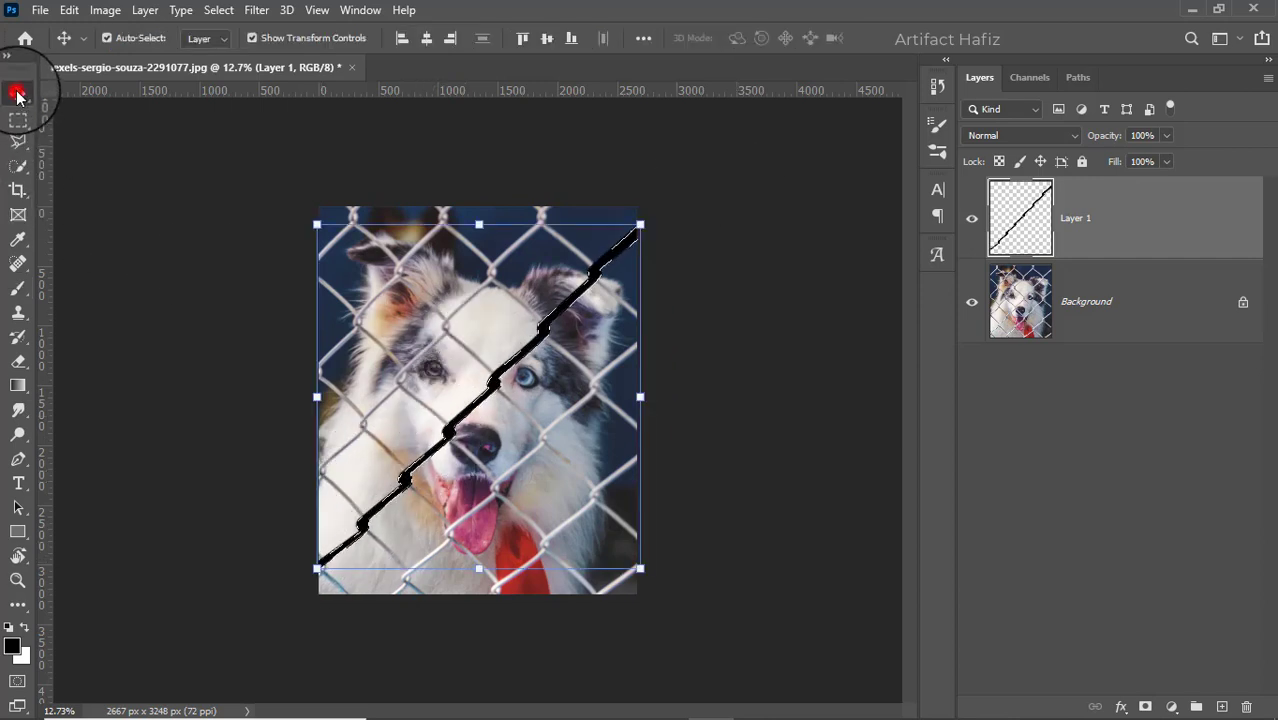
# Deselect the painted wire and zoom in slightly on the photo
pyautogui.click(232, 11)
pyautogui.click(225, 45)
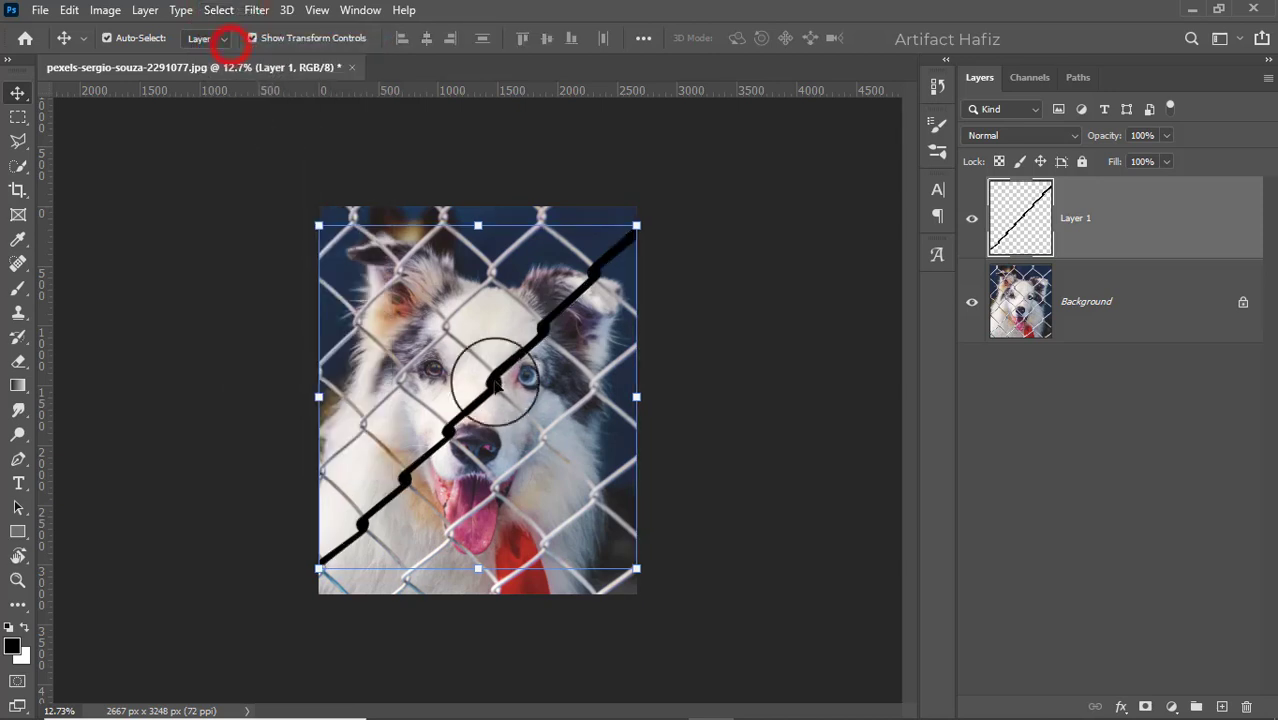
pyautogui.hotkey('ctrl', '+')
pyautogui.click(1097, 217)
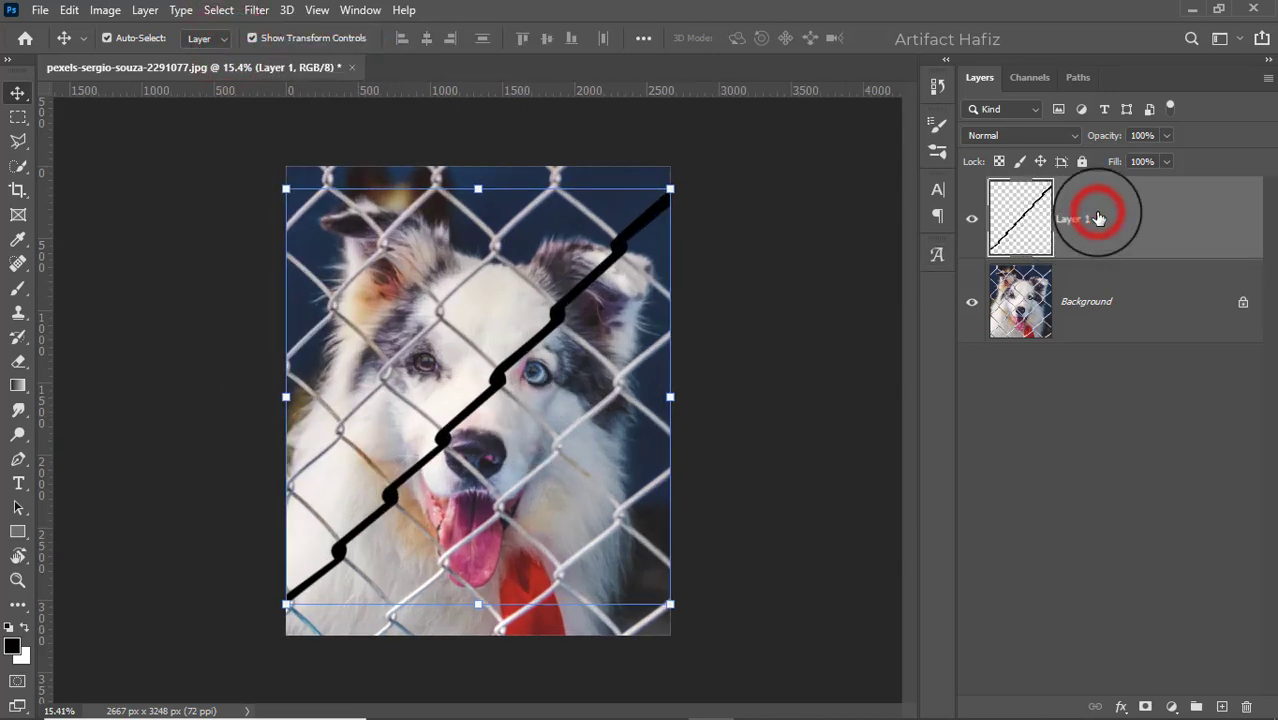
# Duplicate the black wire layer and rotate the copy onto the next parallel fence wire
pyautogui.hotkey('ctrl', 'j')
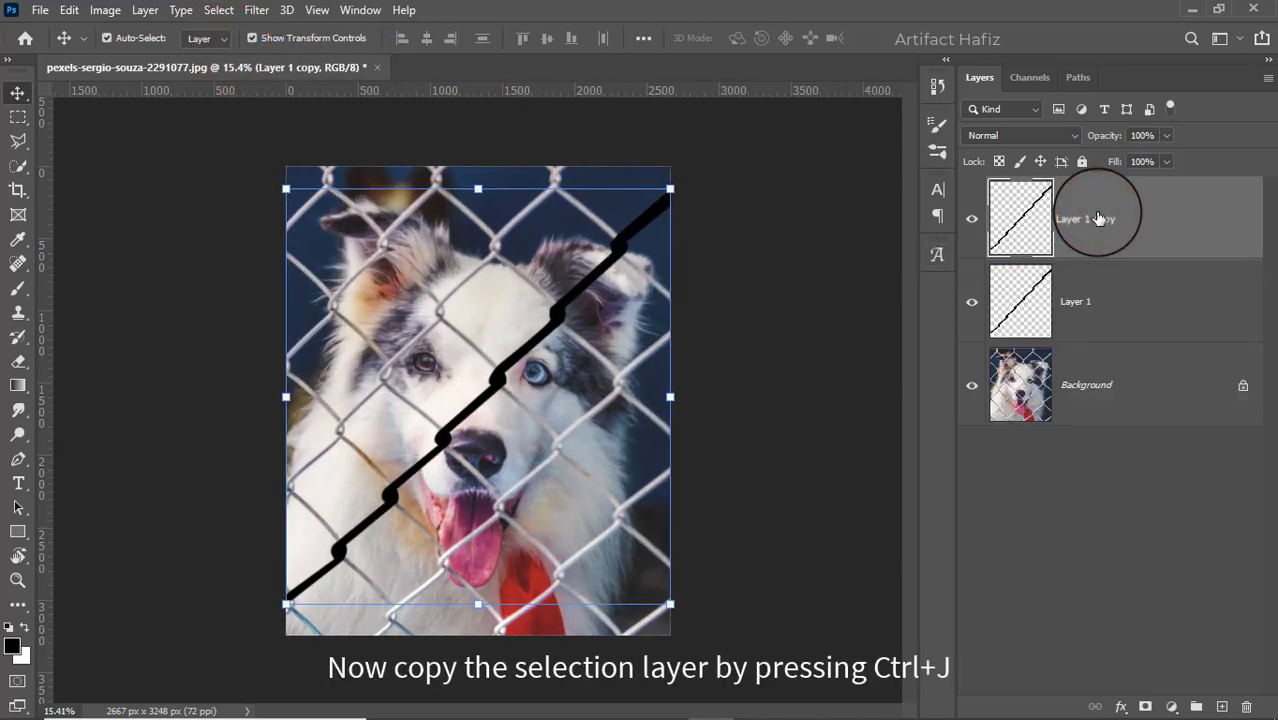
pyautogui.hotkey('shift', 'Left')
pyautogui.hotkey('shift', 'Left')
pyautogui.hotkey('shift', 'Left')
pyautogui.hotkey('shift', 'Left')
pyautogui.hotkey('shift', 'Left')
pyautogui.hotkey('shift', 'Left')
pyautogui.hotkey('shift', 'Left')
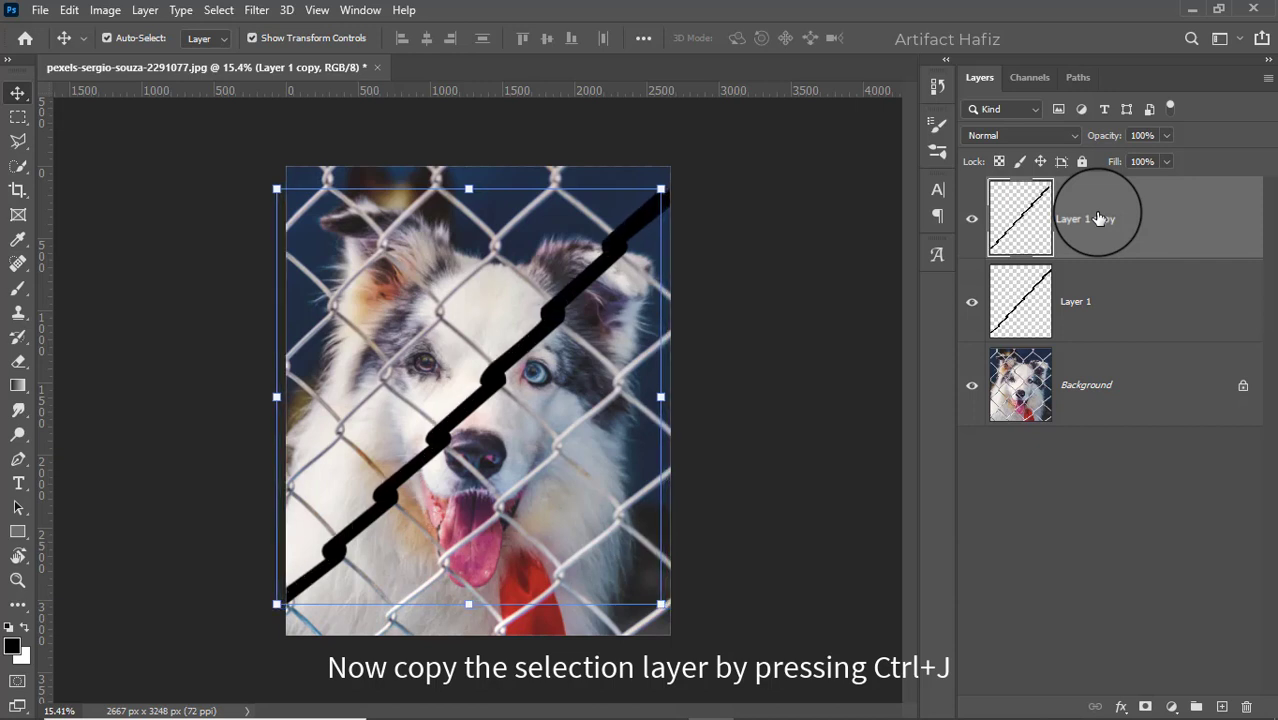
pyautogui.moveTo(646, 215); pyautogui.dragTo(595, 153)
pyautogui.moveTo(210, 544); pyautogui.dragTo(215, 540)
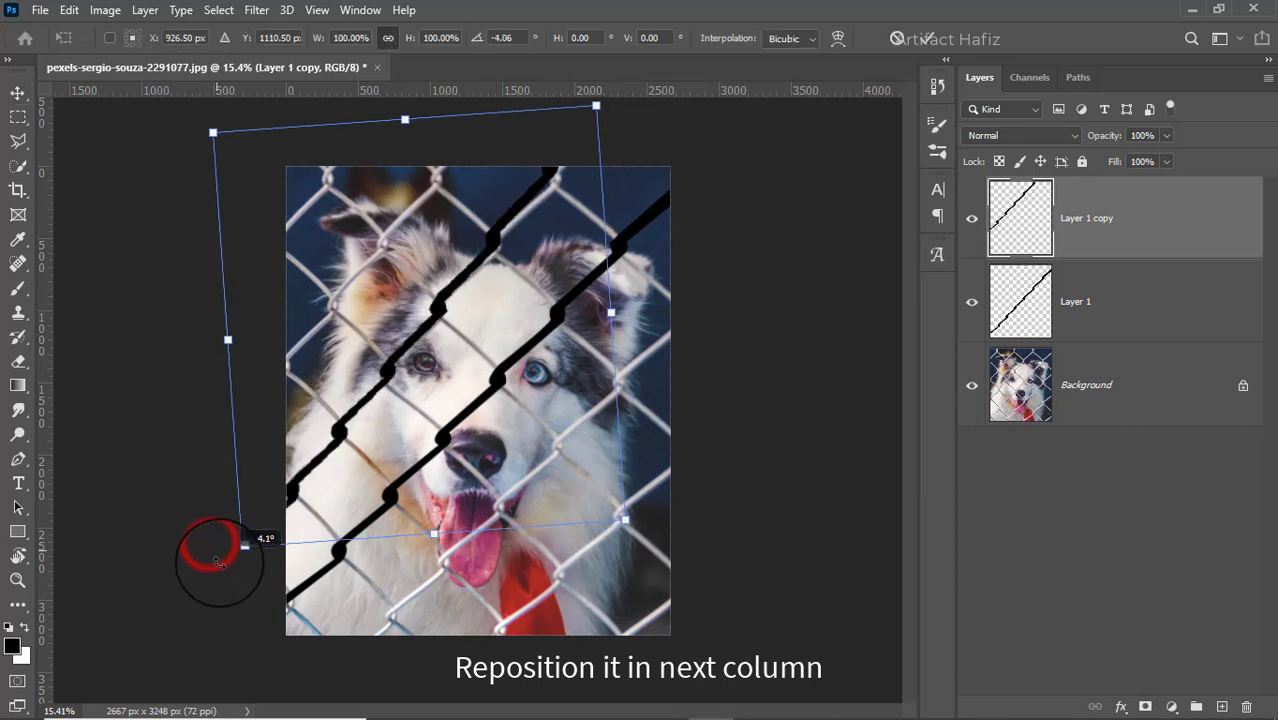
pyautogui.moveTo(536, 197); pyautogui.dragTo(528, 191)
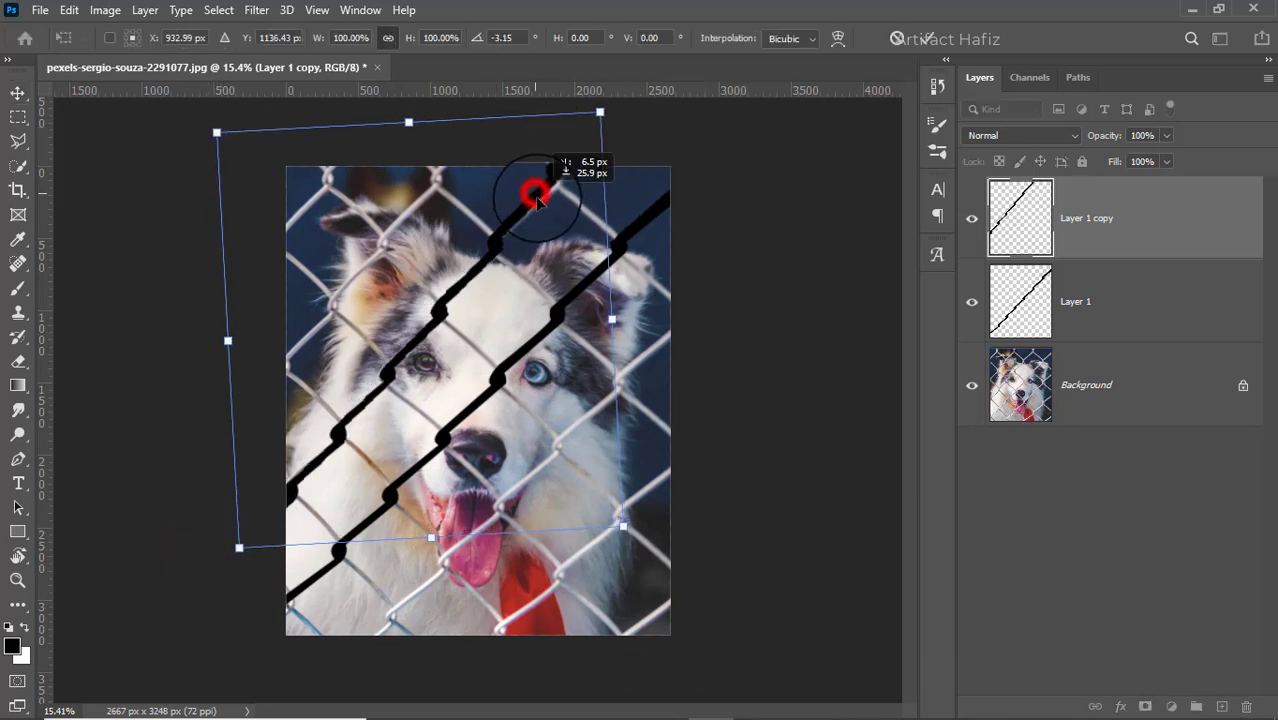
pyautogui.moveTo(208, 533); pyautogui.dragTo(230, 542)
pyautogui.moveTo(598, 112); pyautogui.dragTo(604, 117)
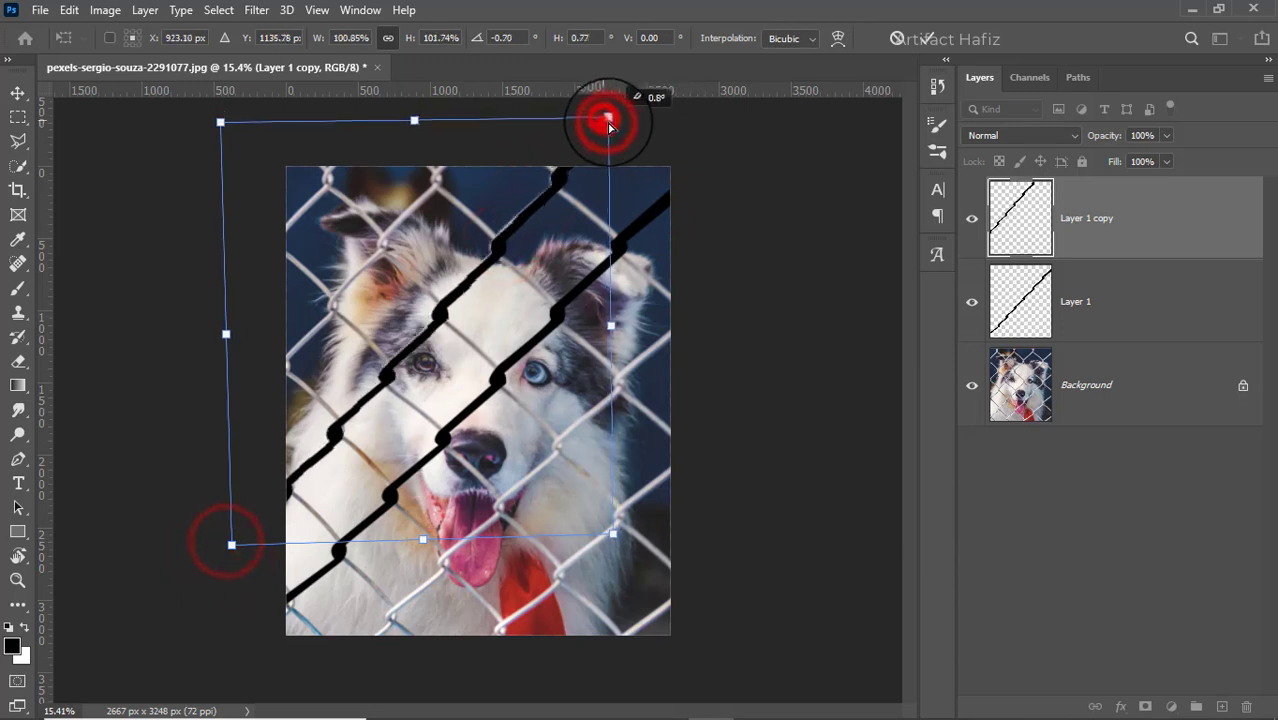
pyautogui.moveTo(229, 541); pyautogui.dragTo(232, 546)
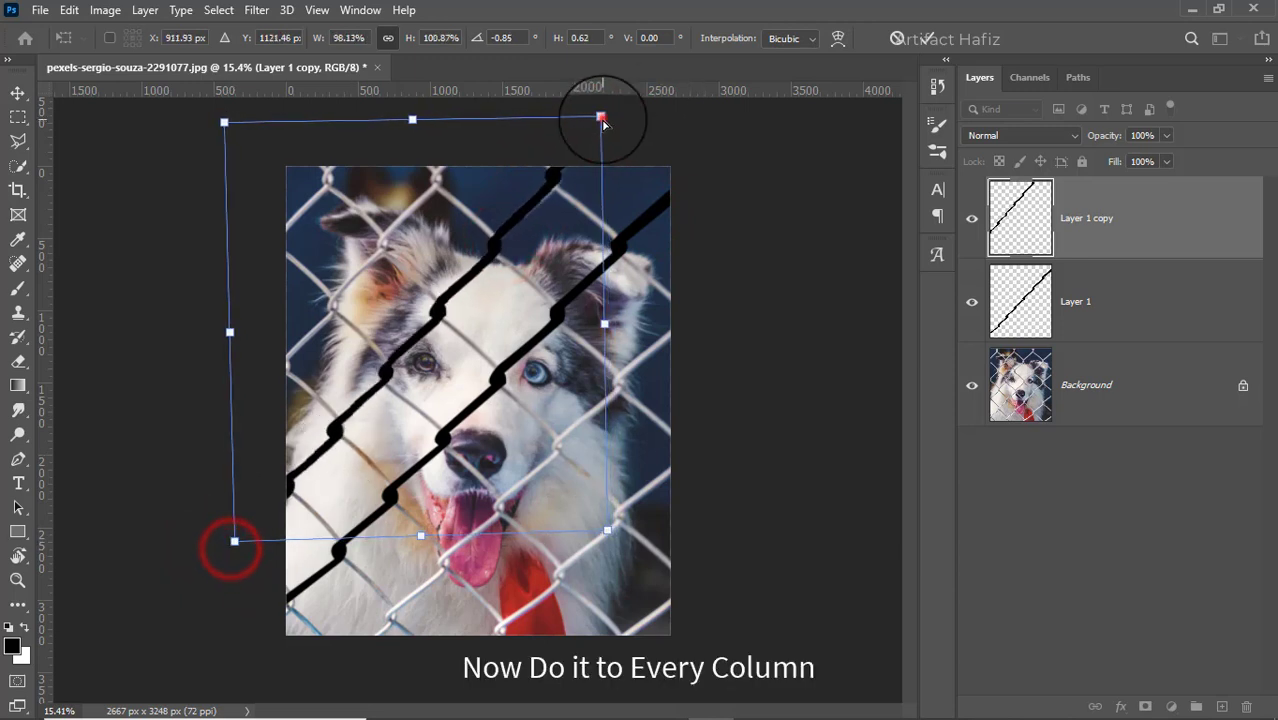
pyautogui.click(927, 38)
# Place more wire copies on the wire to the left and a lower-right wire
pyautogui.hotkey('ctrl', 'j')
pyautogui.moveTo(440, 318); pyautogui.dragTo(328, 200)
pyautogui.hotkey('ctrl', 't')
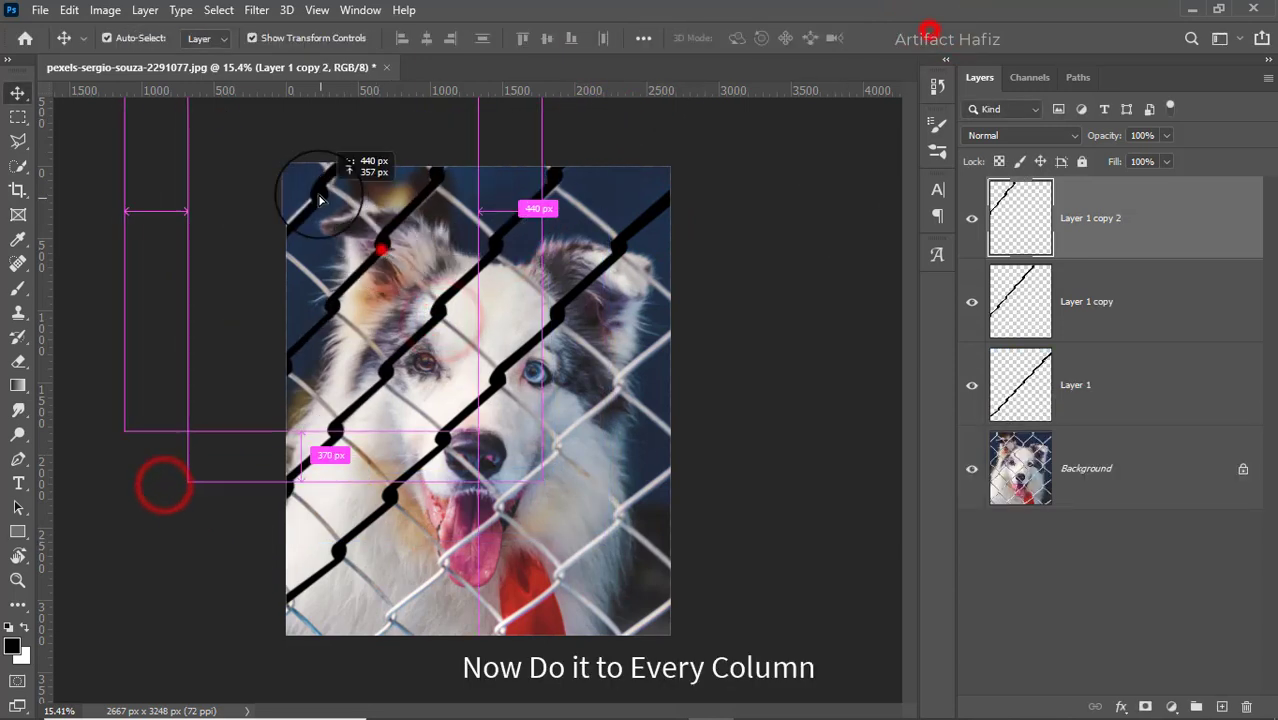
pyautogui.hotkey('ctrl', 'j')
pyautogui.click(1170, 460)
pyautogui.hotkey('ctrl', 'j')
pyautogui.hotkey('ctrl', 't')
pyautogui.moveTo(685, 180); pyautogui.dragTo(733, 263)
pyautogui.click(928, 30)
# Position further copies along the remaining lower-right diagonal wires, then duplicate the longest strand
pyautogui.hotkey('ctrl', 'j')
pyautogui.moveTo(522, 484); pyautogui.dragTo(584, 570)
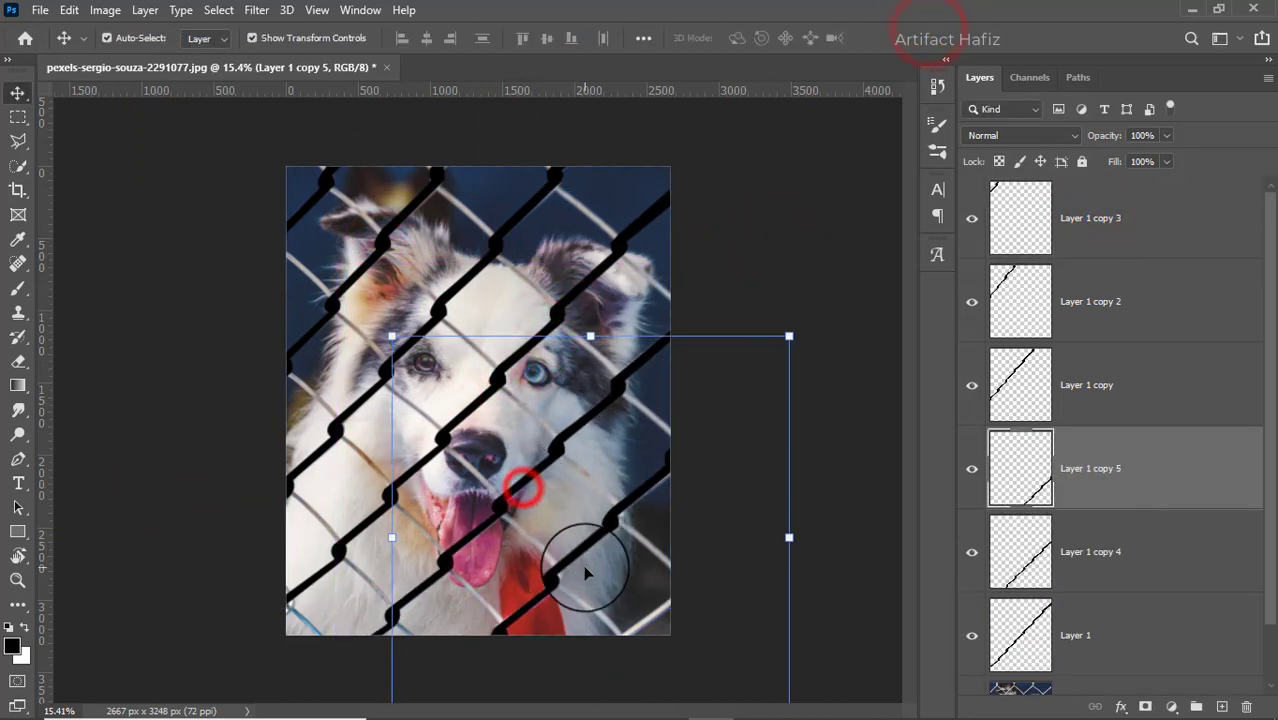
pyautogui.hotkey('ctrl', 't')
pyautogui.moveTo(806, 319); pyautogui.dragTo(806, 322)
pyautogui.press('Return')
pyautogui.moveTo(612, 528); pyautogui.dragTo(680, 596)
pyautogui.hotkey('ctrl', 't')
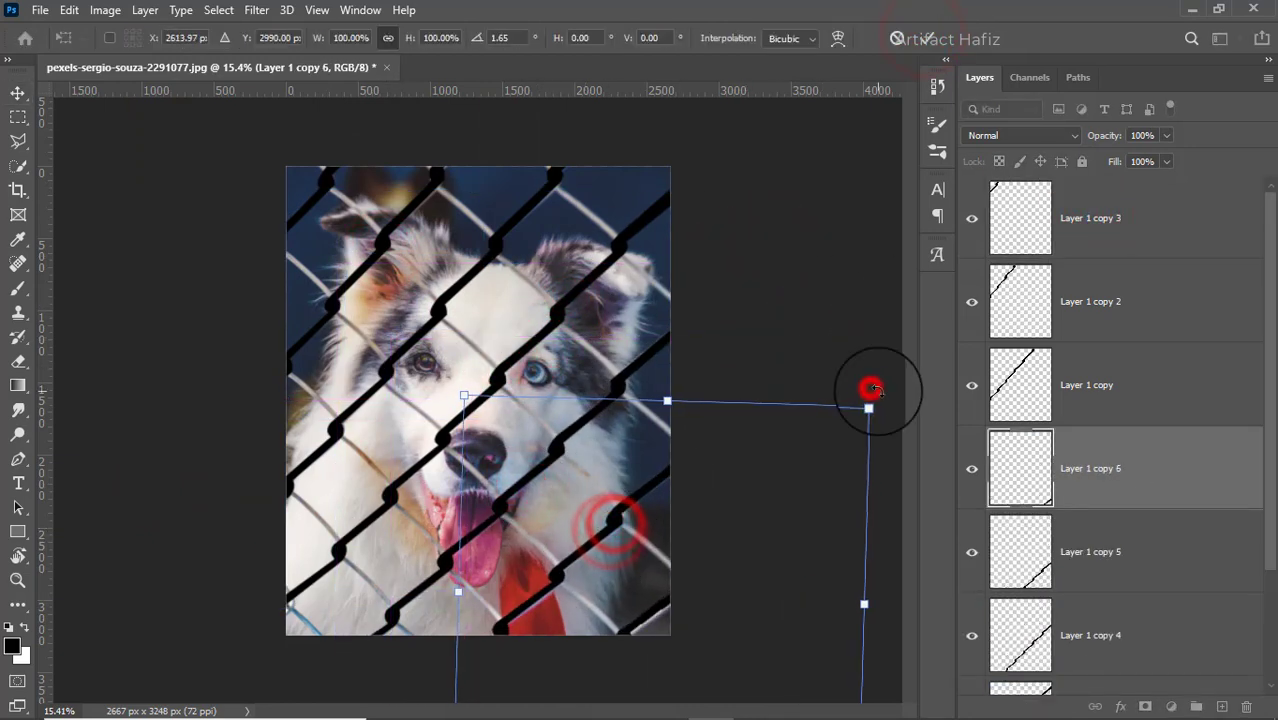
pyautogui.moveTo(870, 385); pyautogui.dragTo(873, 383)
pyautogui.press('Return')
pyautogui.hotkey('ctrl', 'j')
pyautogui.click(555, 322)
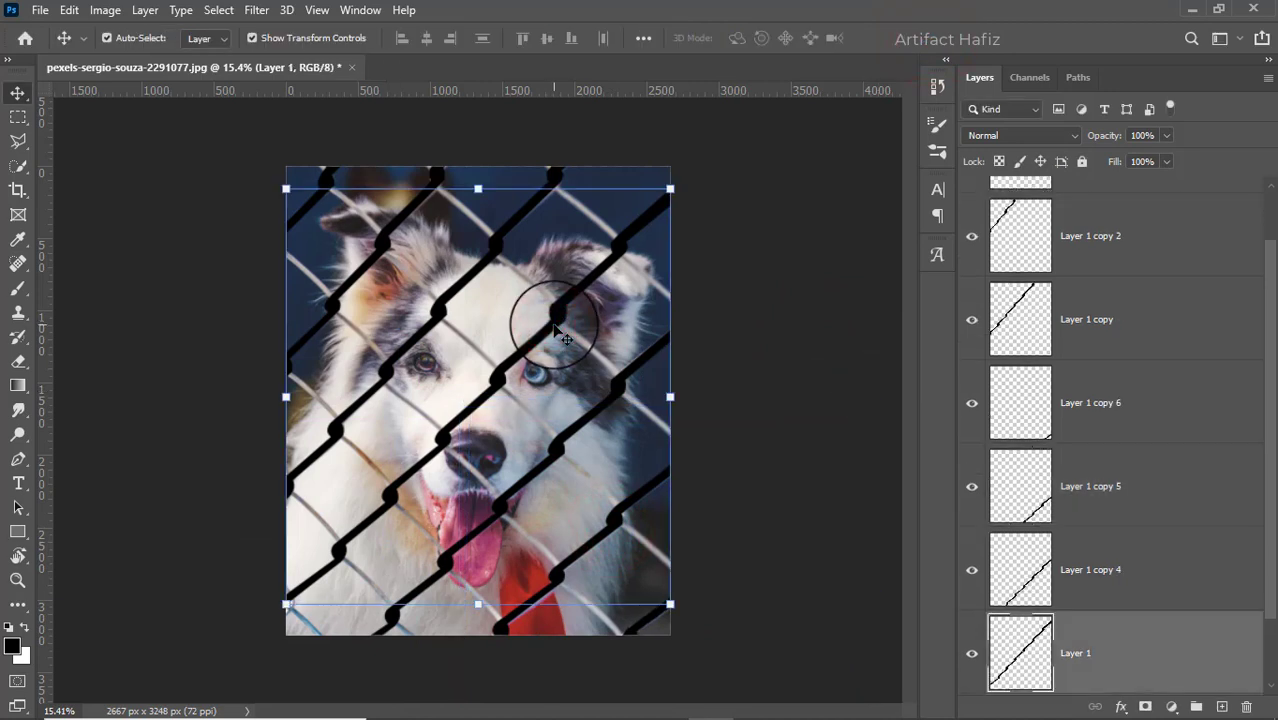
# Duplicate the longest strand and rotate it roughly half a turn over the photo
pyautogui.hotkey('ctrl', 'j')
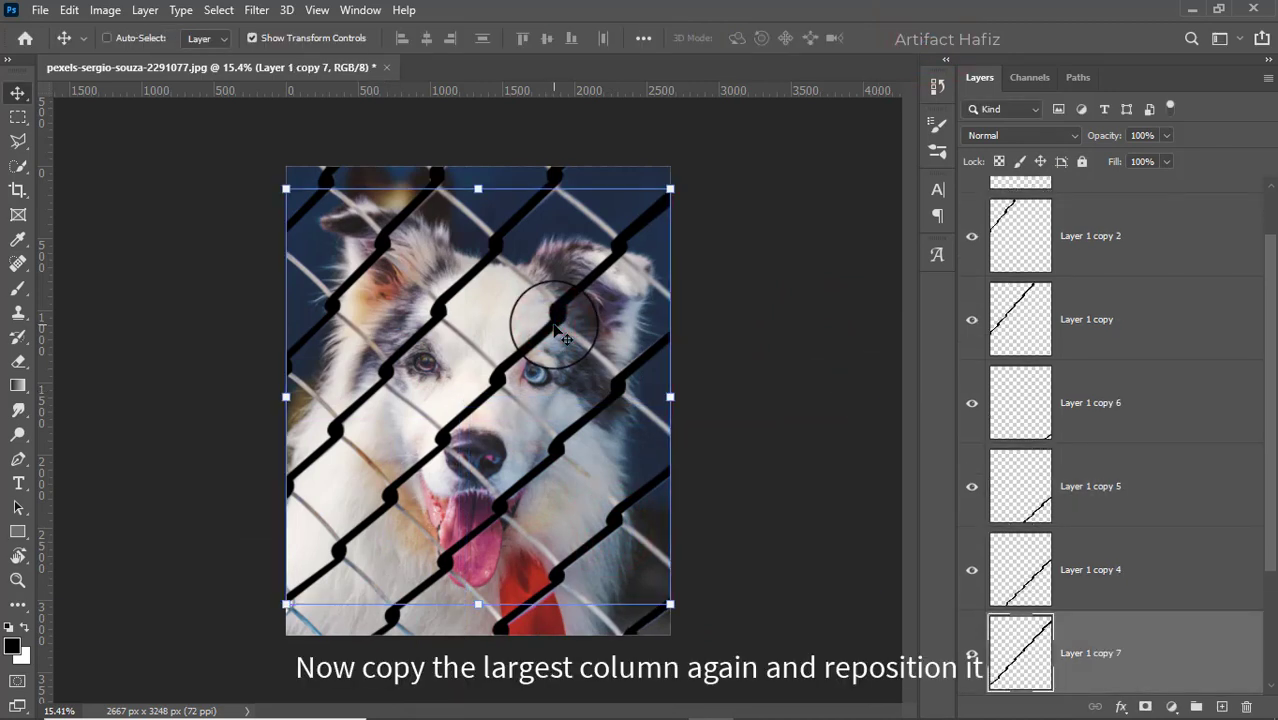
pyautogui.moveTo(688, 184)
pyautogui.mouseDown()
pyautogui.moveTo(608, 125)
pyautogui.moveTo(337, 143)
pyautogui.moveTo(258, 218)
pyautogui.mouseUp()
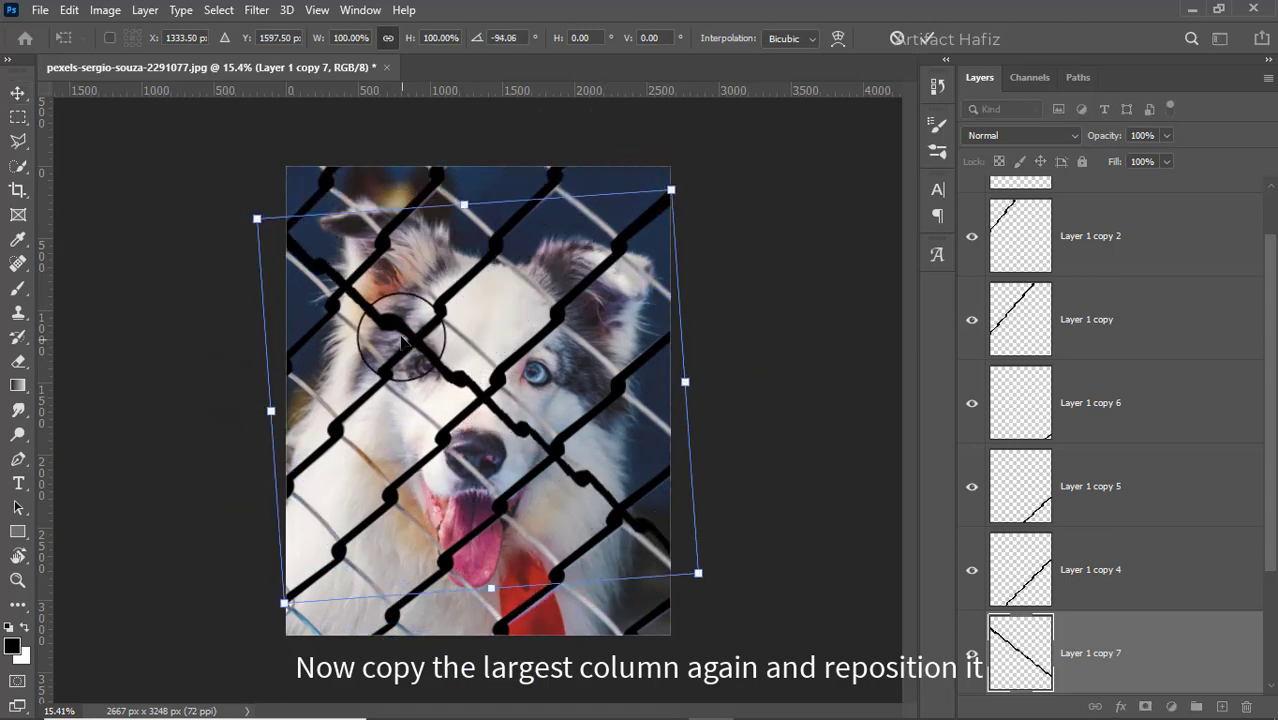
pyautogui.moveTo(410, 305); pyautogui.dragTo(415, 337)
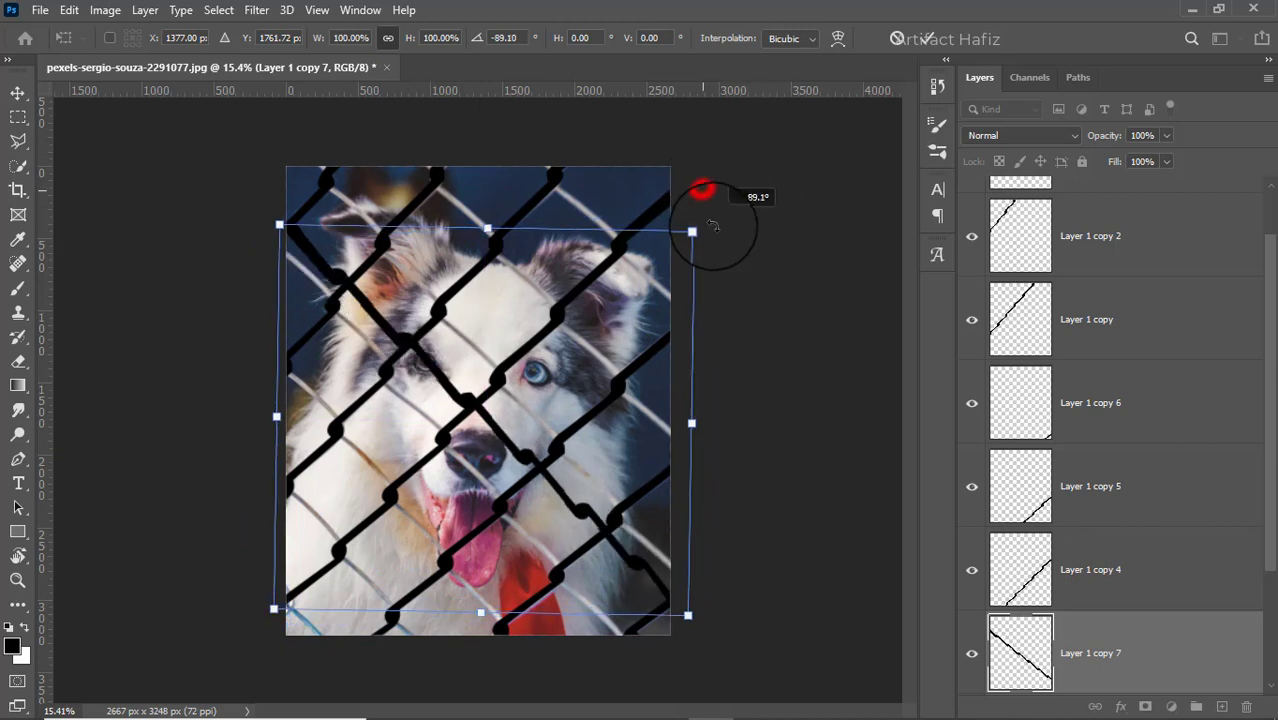
pyautogui.moveTo(705, 187); pyautogui.dragTo(750, 220)
pyautogui.moveTo(472, 383)
pyautogui.mouseDown()
pyautogui.moveTo(459, 437)
pyautogui.moveTo(482, 404)
pyautogui.mouseUp()
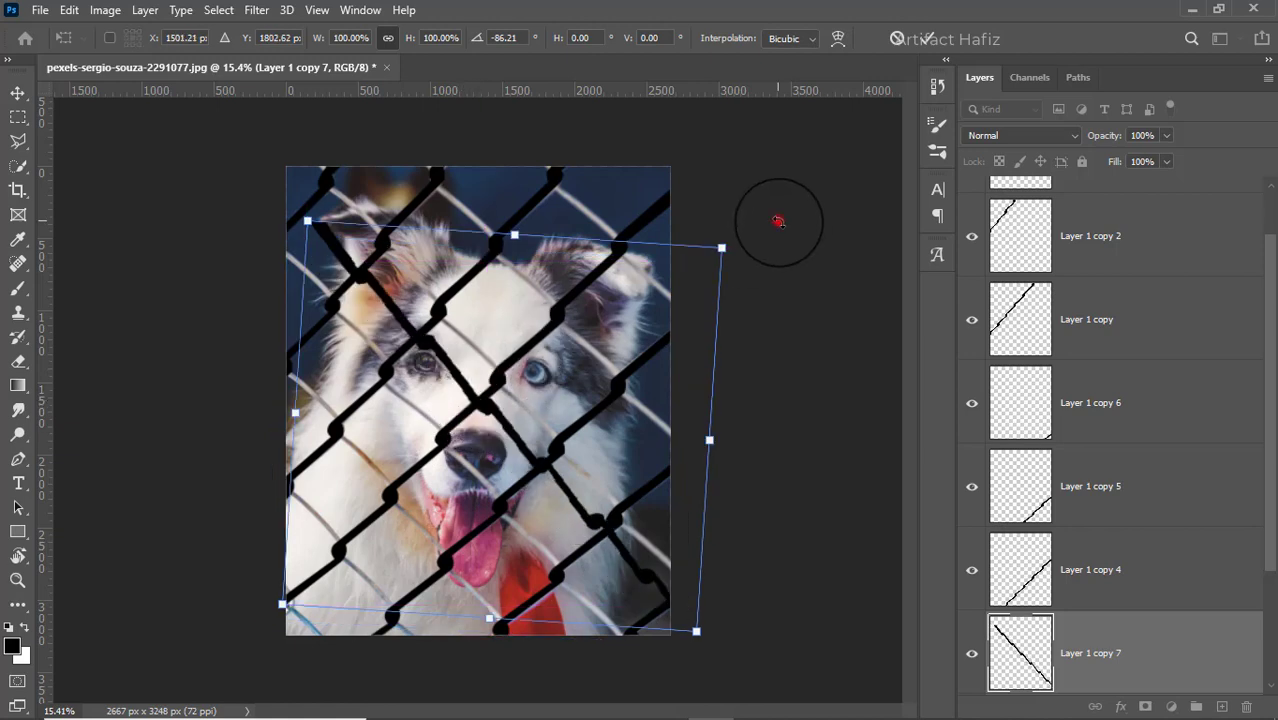
pyautogui.moveTo(778, 220)
pyautogui.mouseDown()
pyautogui.moveTo(437, 378)
pyautogui.moveTo(428, 425)
pyautogui.moveTo(457, 466)
pyautogui.mouseUp()
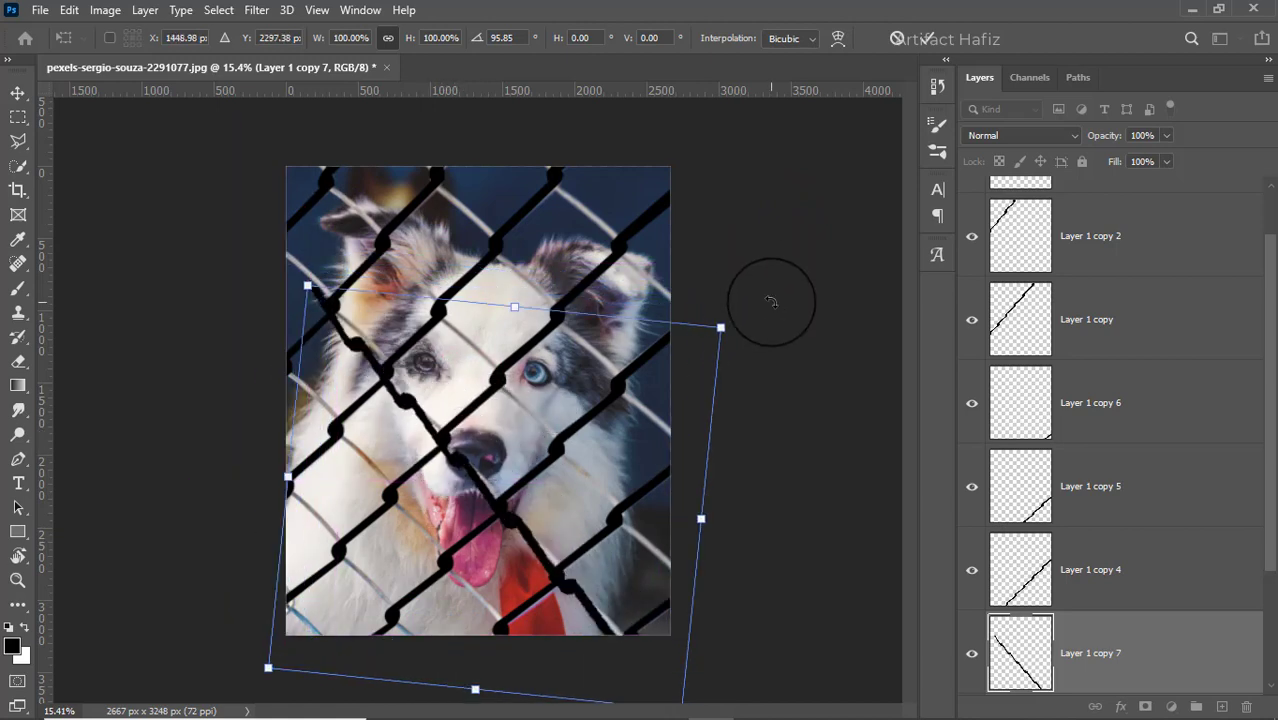
# Flip the strand horizontally, then rotate, move and scale it onto the opposite-diagonal wire
pyautogui.rightClick(657, 340)
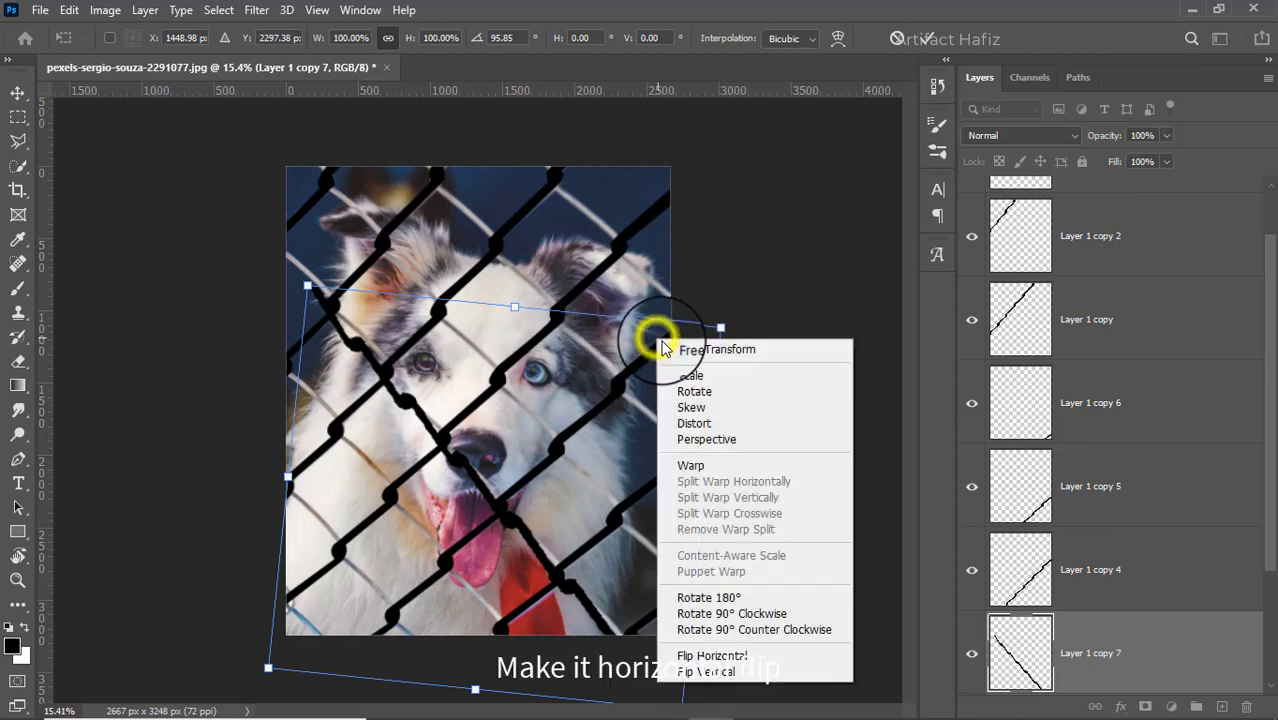
pyautogui.click(680, 656)
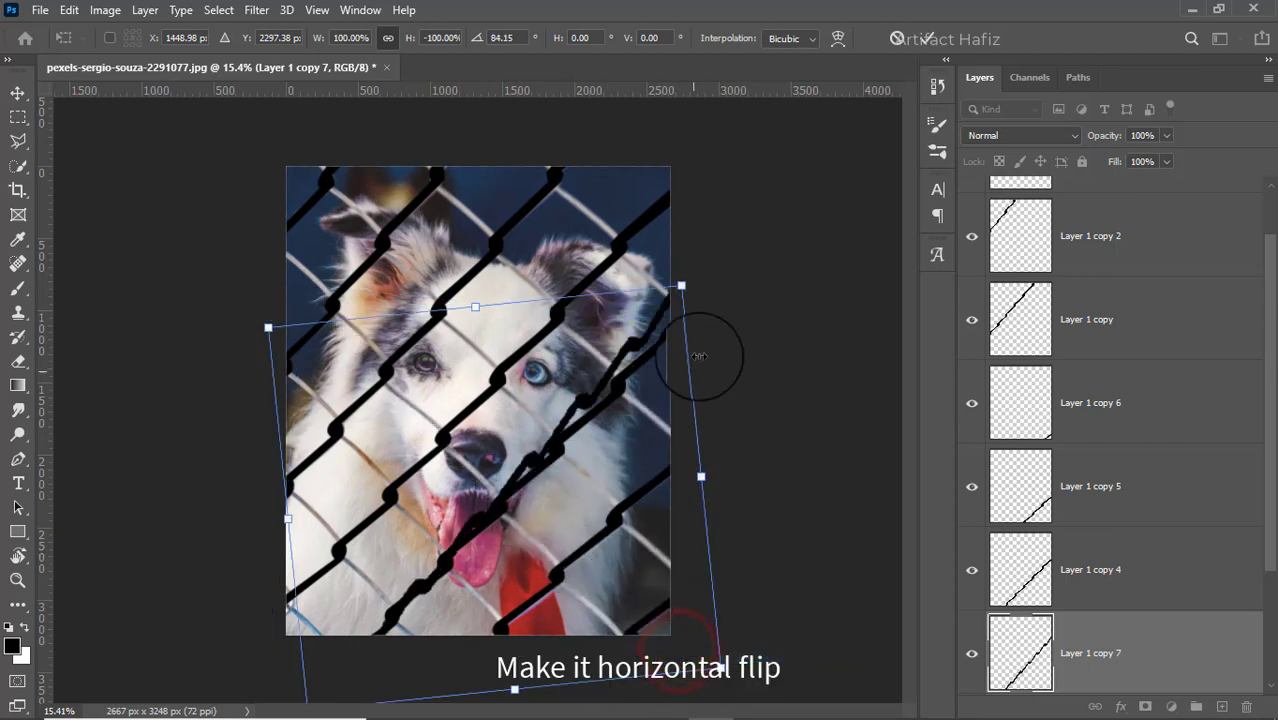
pyautogui.moveTo(709, 270); pyautogui.dragTo(222, 165)
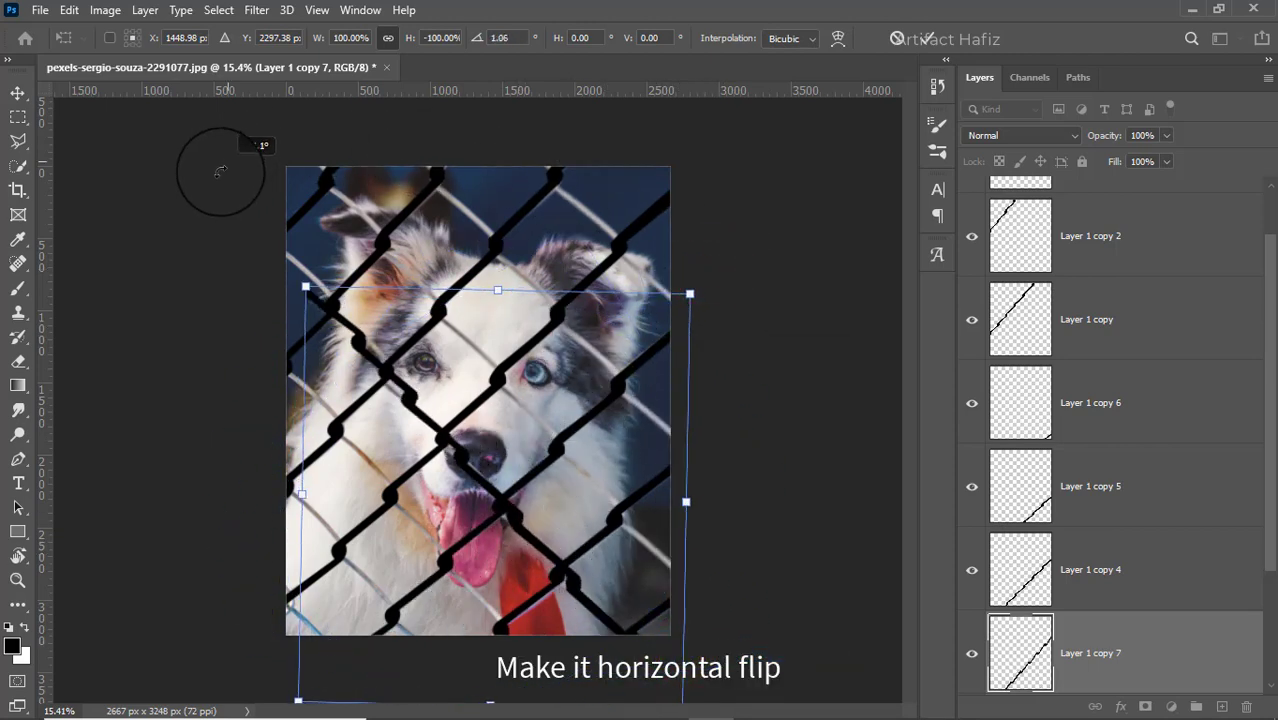
pyautogui.moveTo(366, 352); pyautogui.dragTo(340, 320)
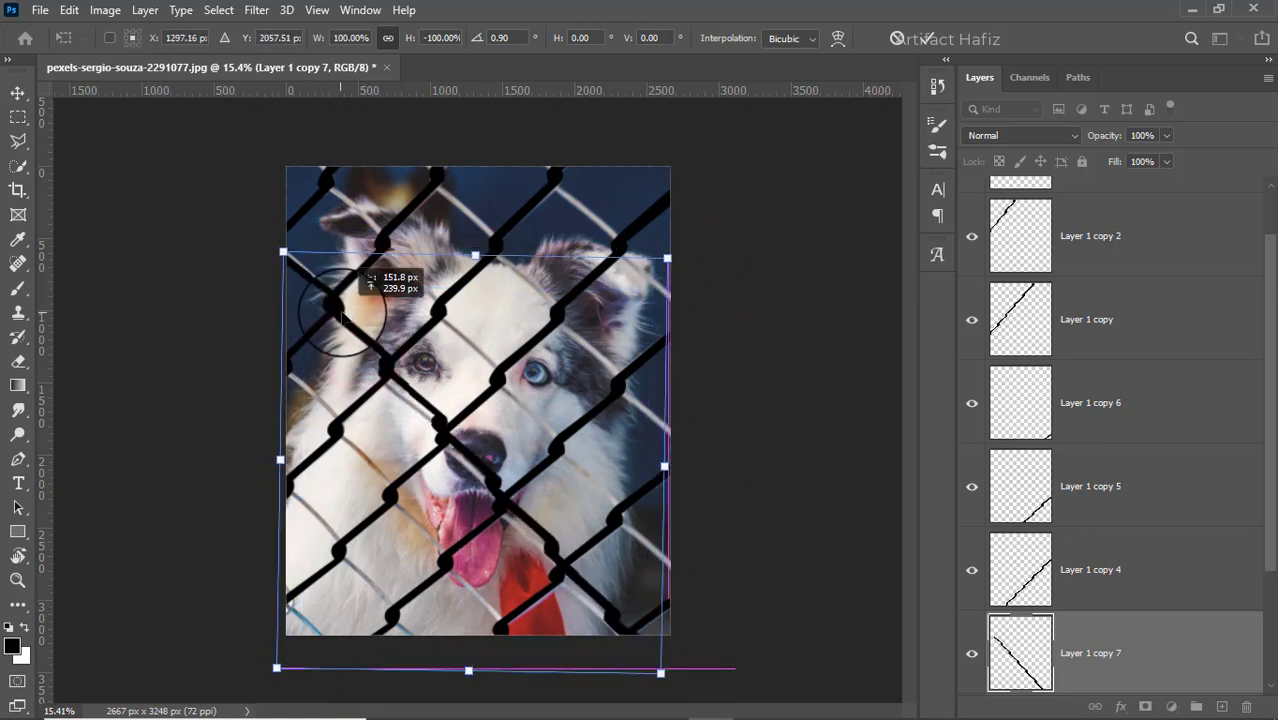
pyautogui.moveTo(688, 252); pyautogui.dragTo(696, 259)
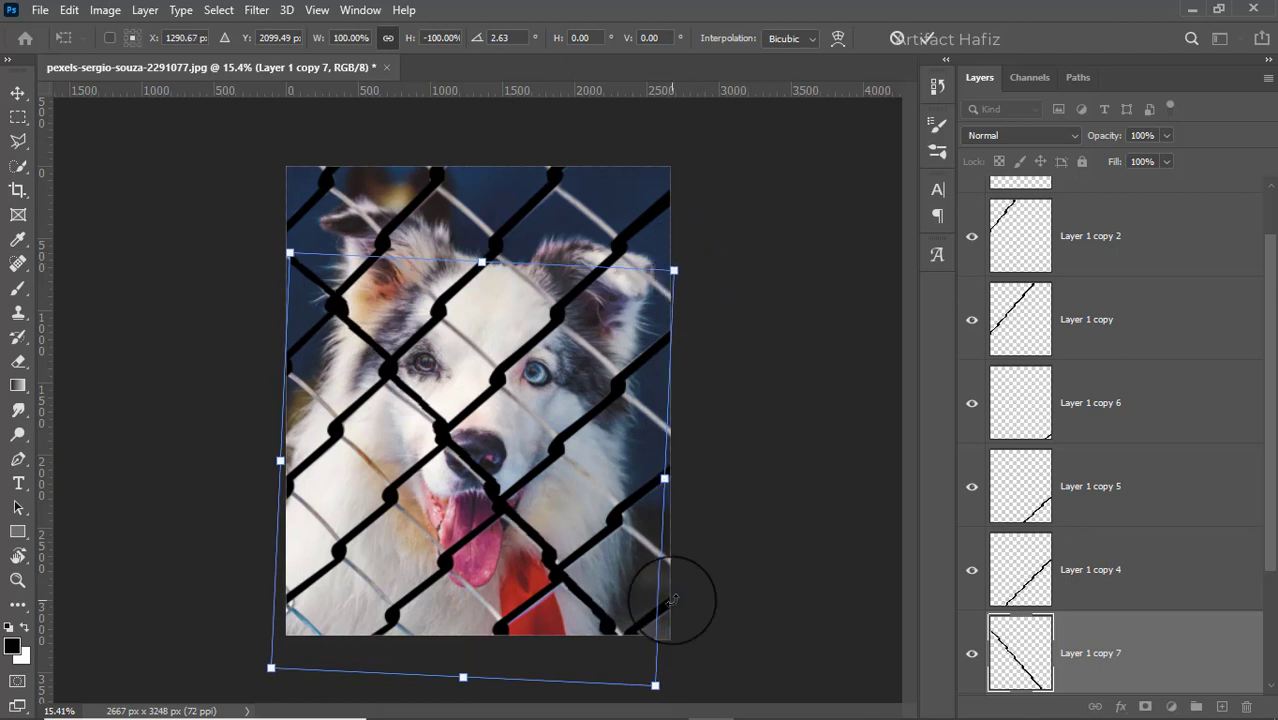
pyautogui.moveTo(672, 600); pyautogui.dragTo(673, 602)
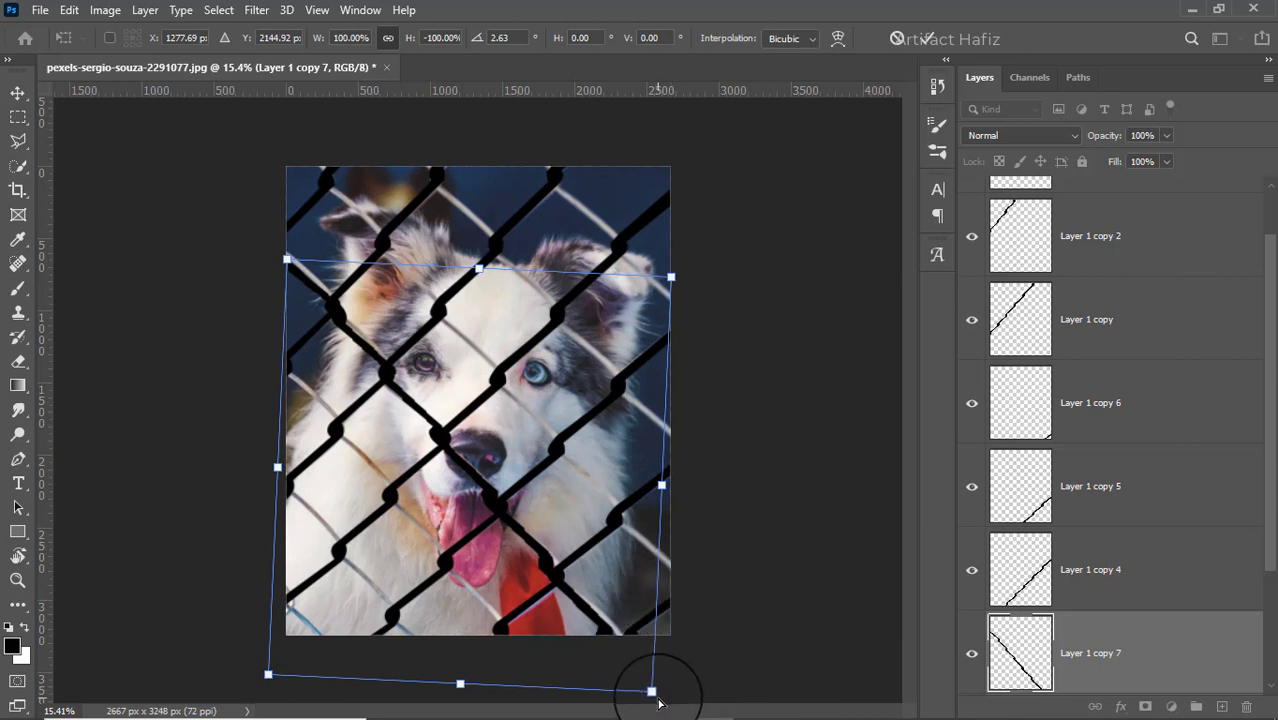
pyautogui.moveTo(655, 693); pyautogui.dragTo(667, 691)
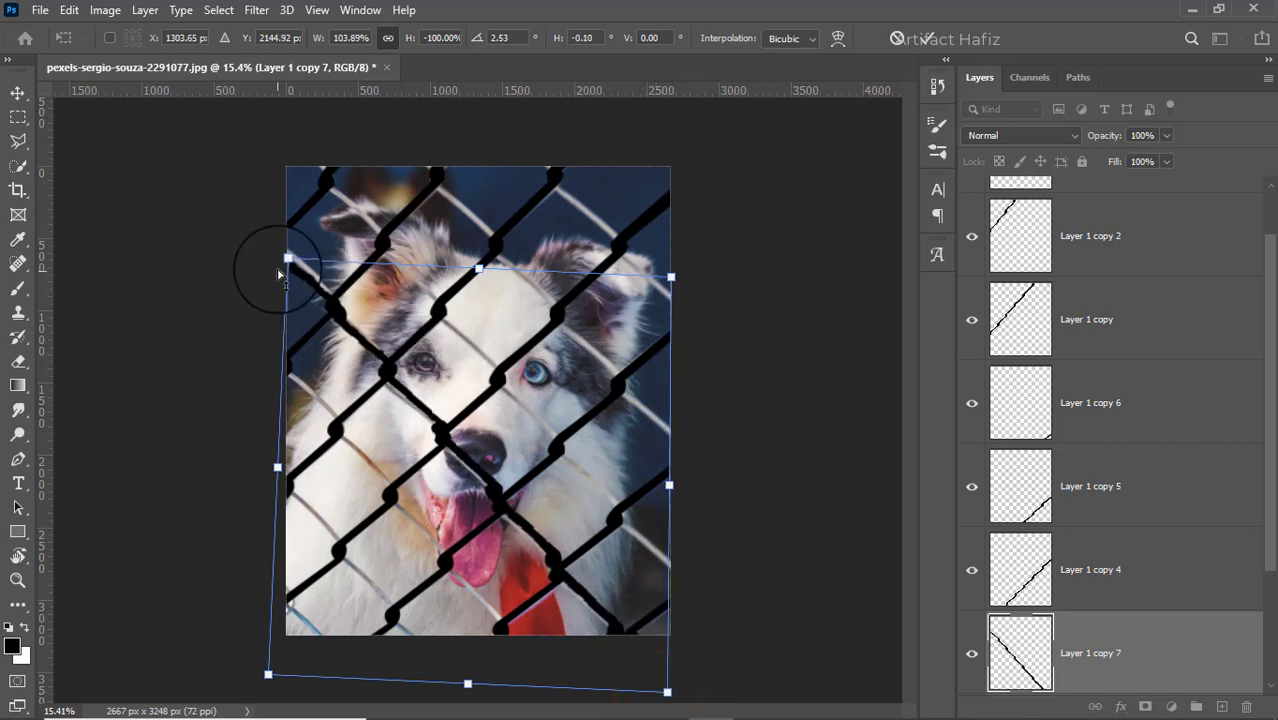
pyautogui.moveTo(287, 262); pyautogui.dragTo(283, 251)
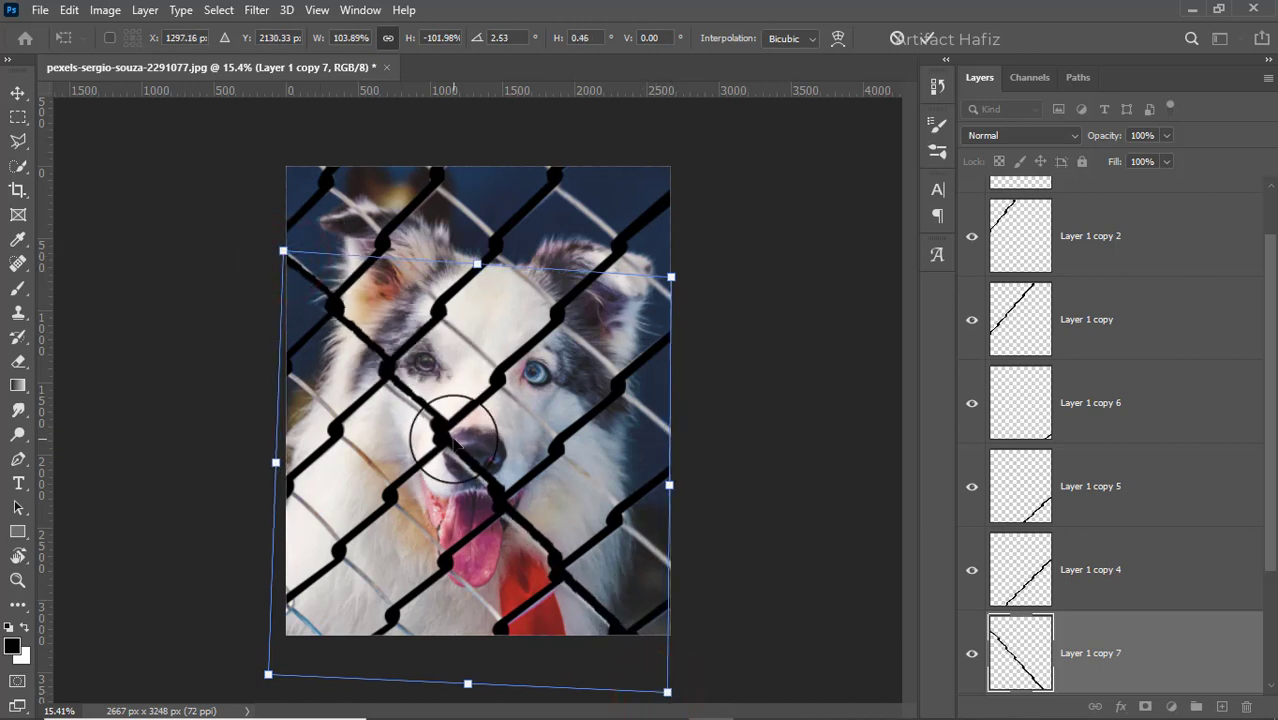
pyautogui.click(927, 39)
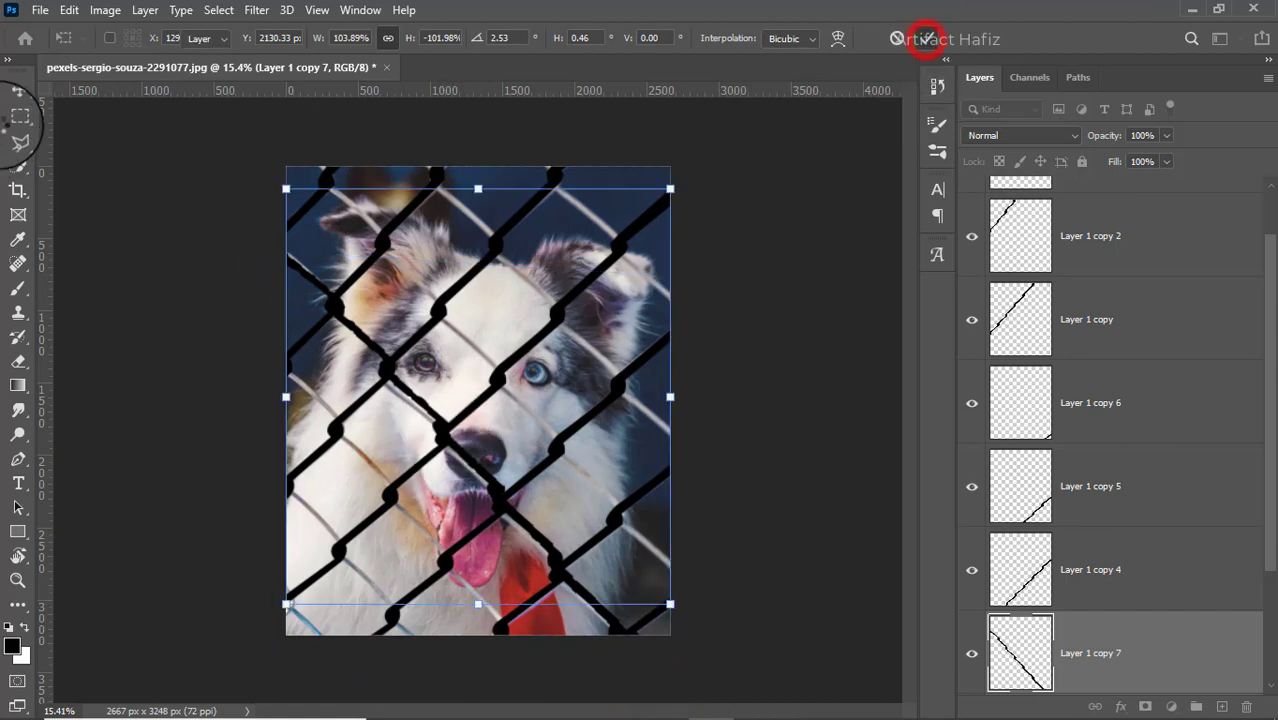
pyautogui.click(70, 10)
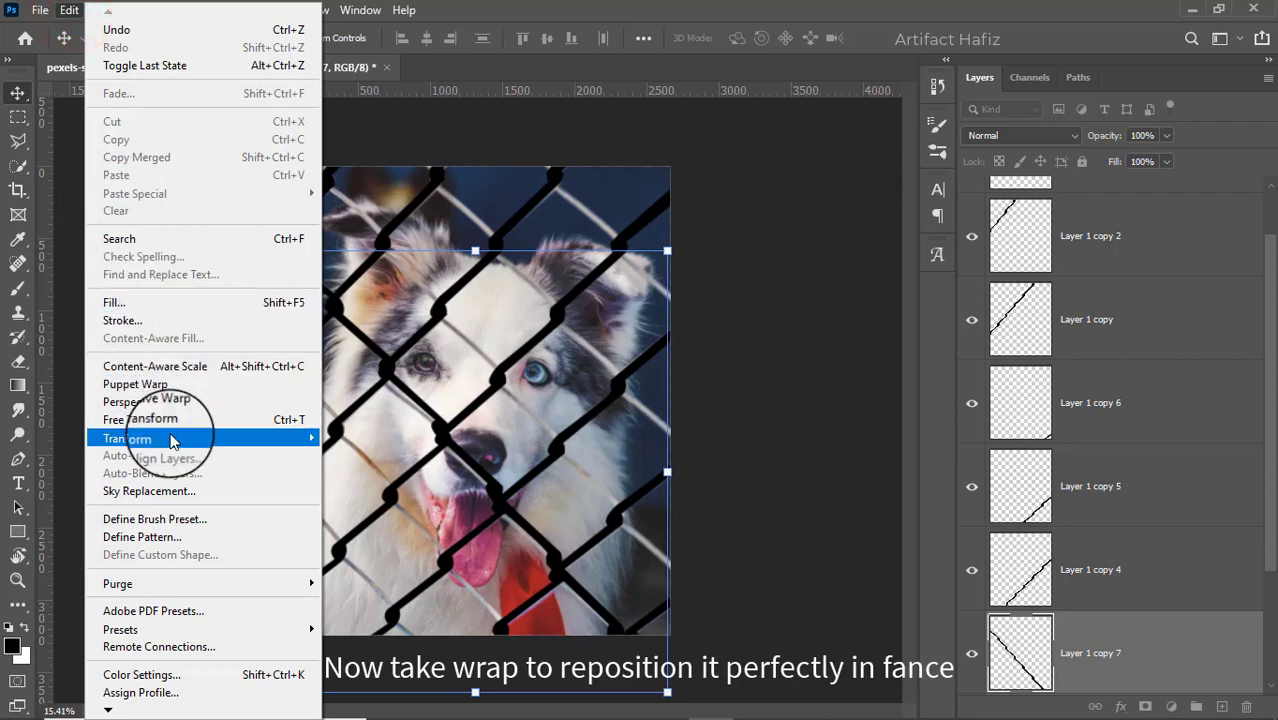
pyautogui.moveTo(127, 439)
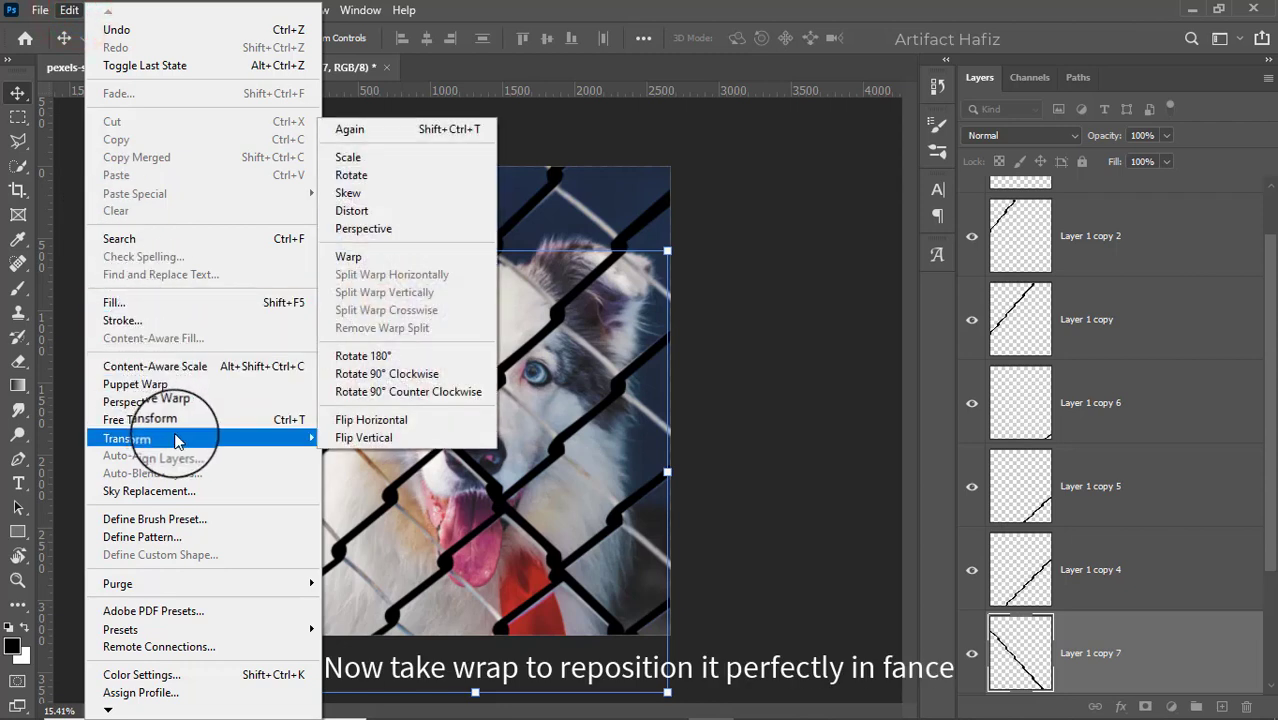
# Warp Layer 1 copy 7 near the nose and left eye so it follows the fence knots
pyautogui.click(345, 256)
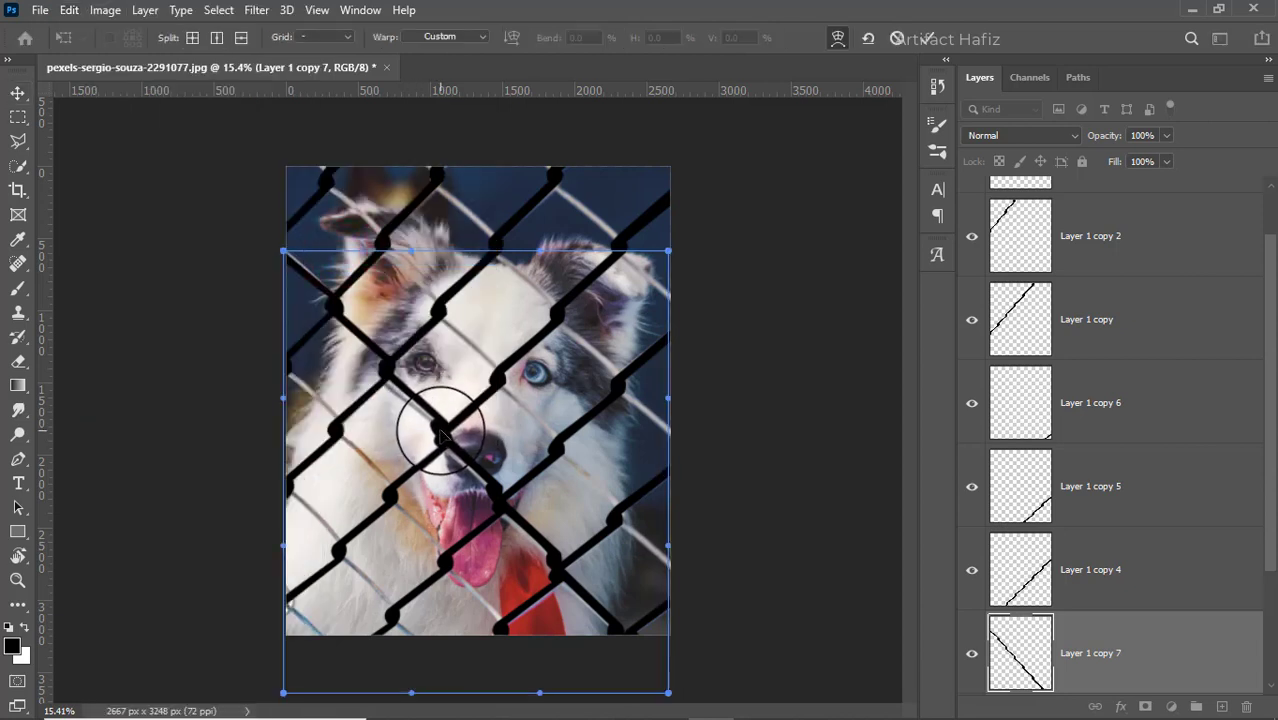
pyautogui.click(430, 437)
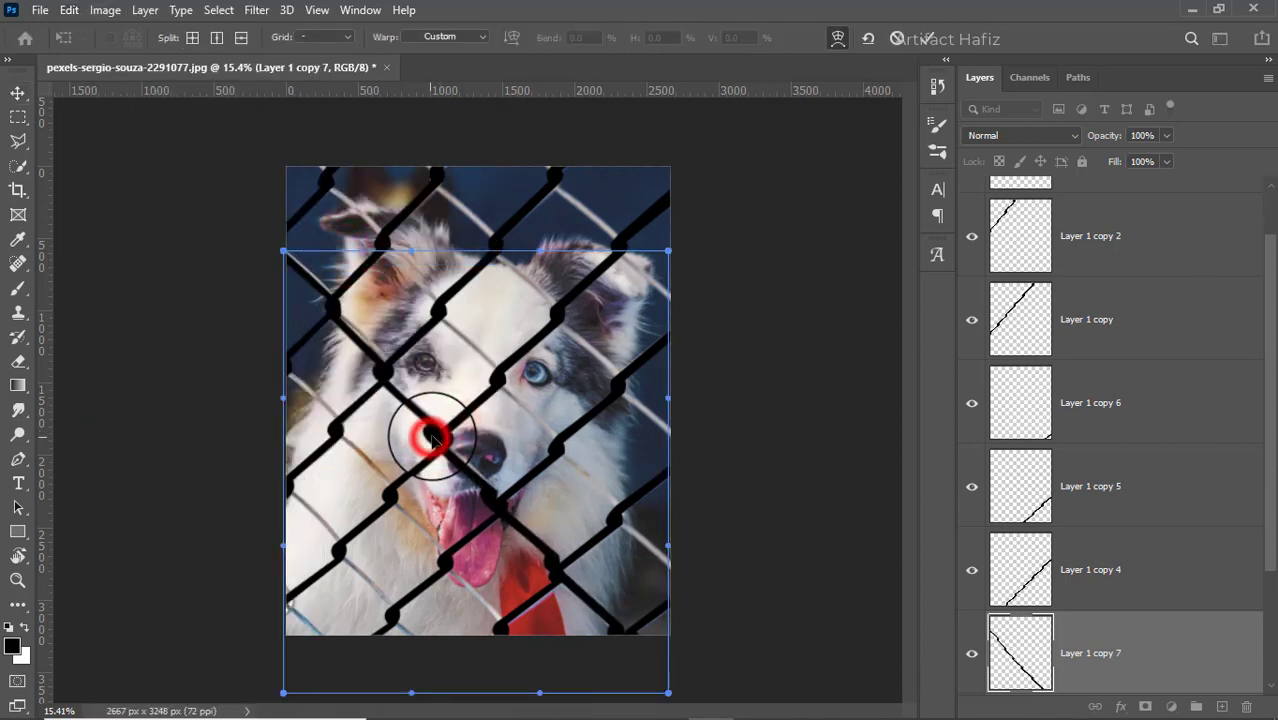
pyautogui.click(381, 371)
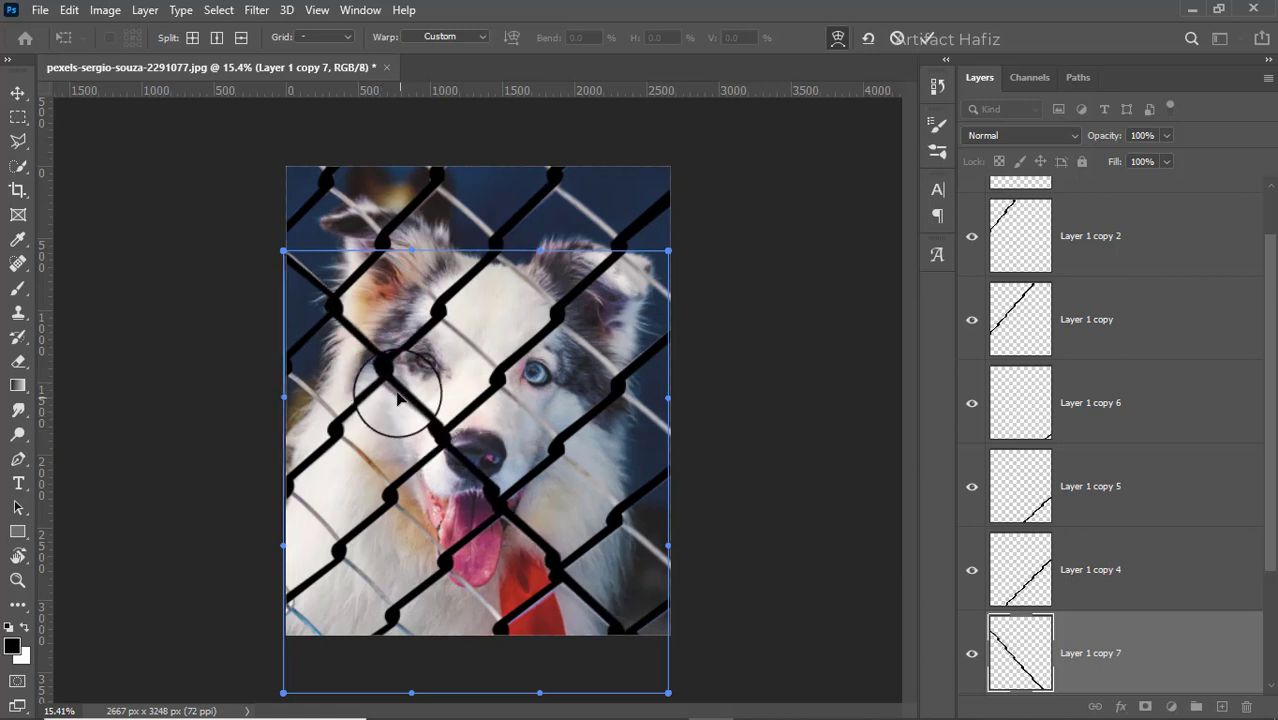
pyautogui.moveTo(381, 371); pyautogui.dragTo(381, 378)
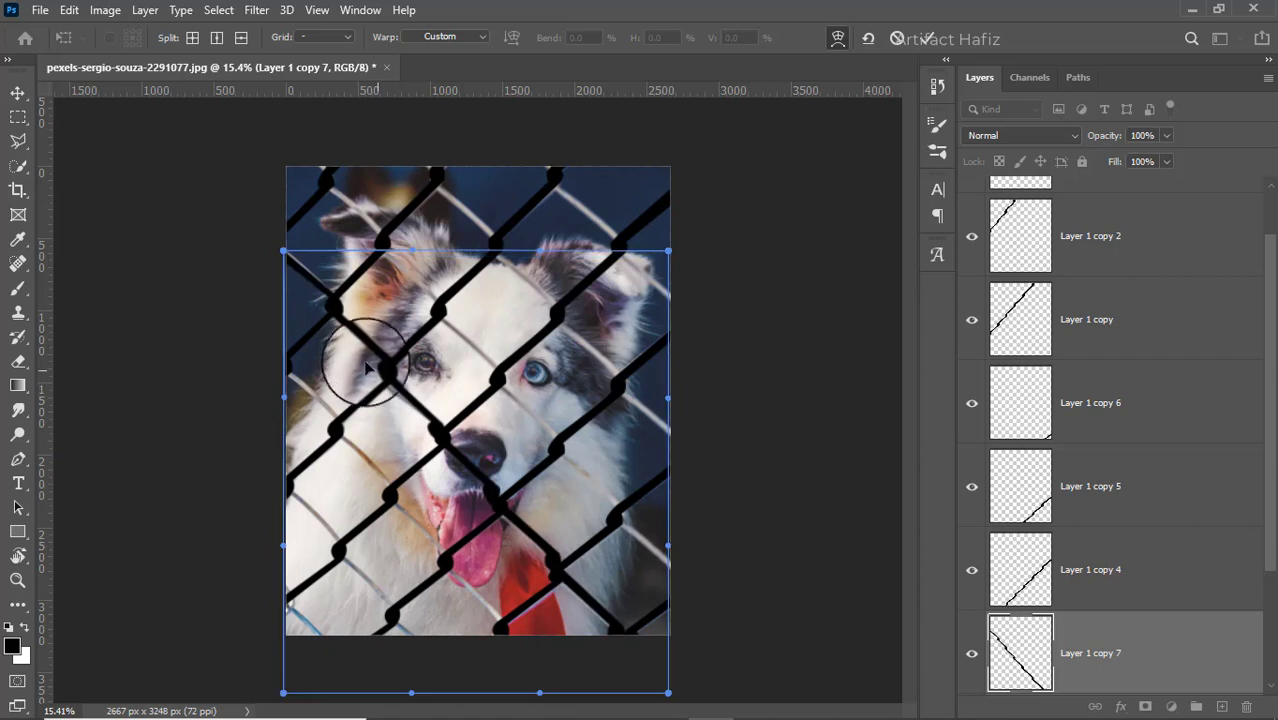
pyautogui.click(557, 563)
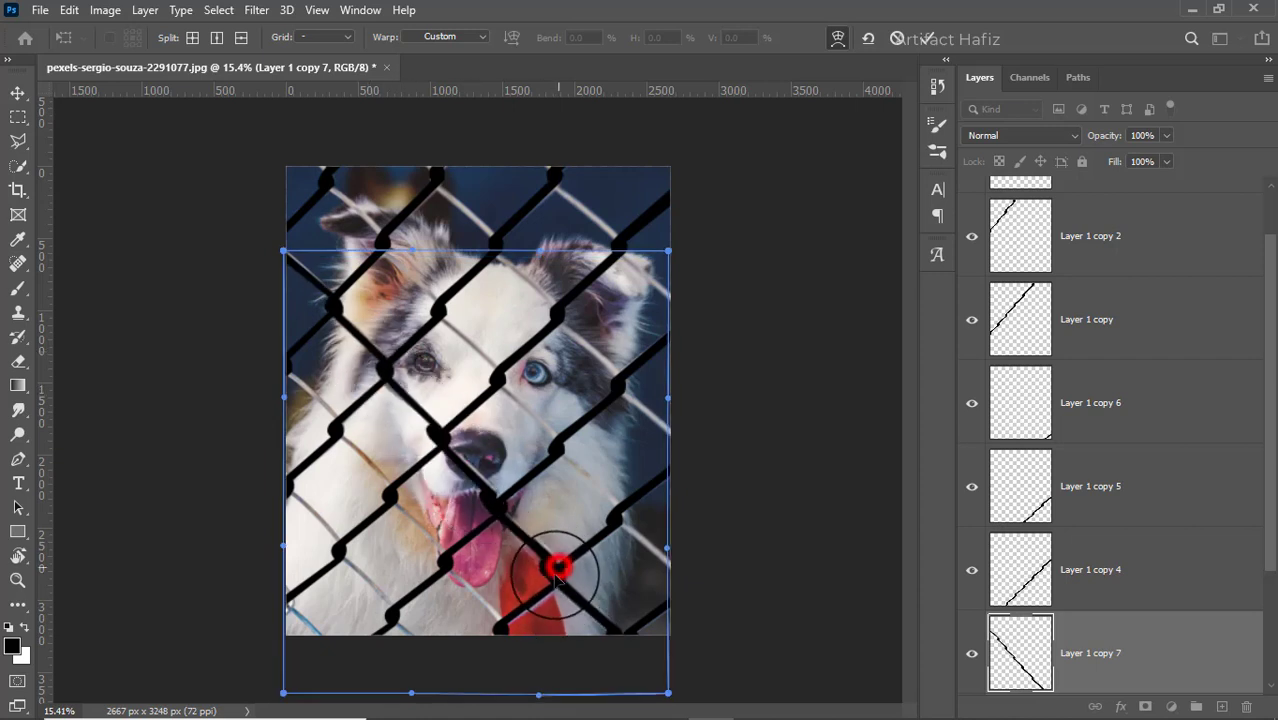
pyautogui.click(396, 392)
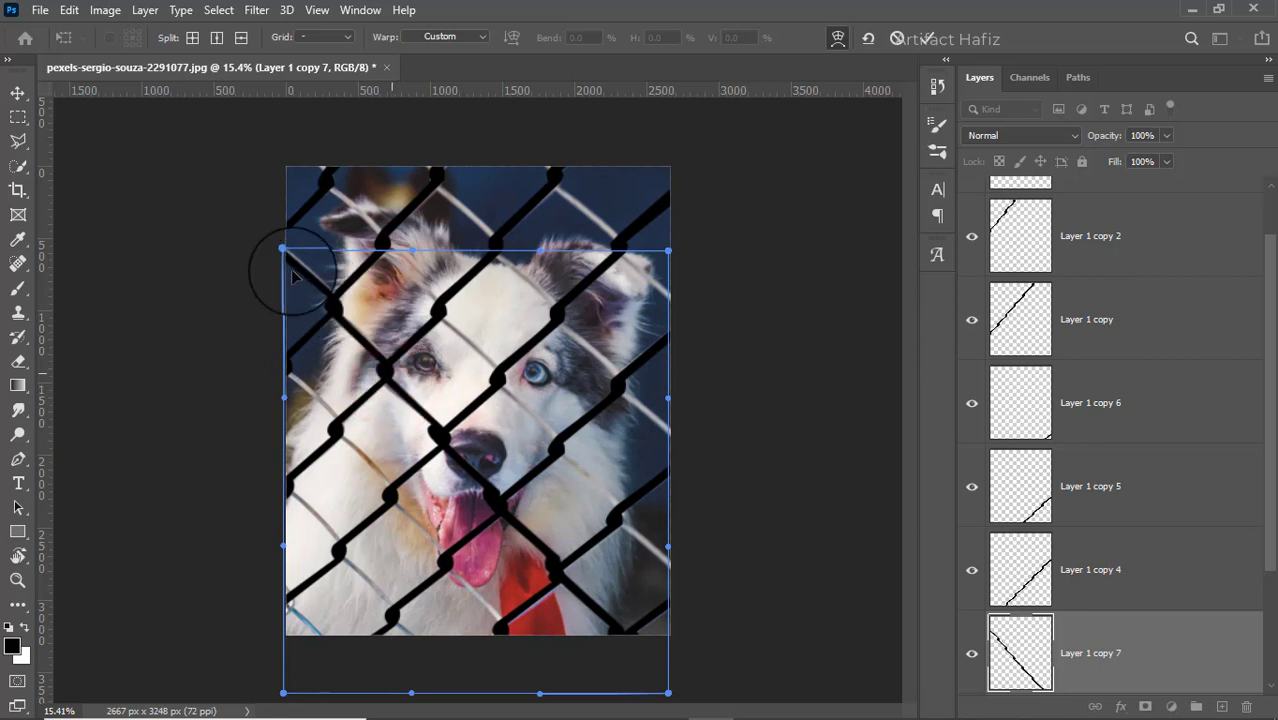
pyautogui.click(288, 260)
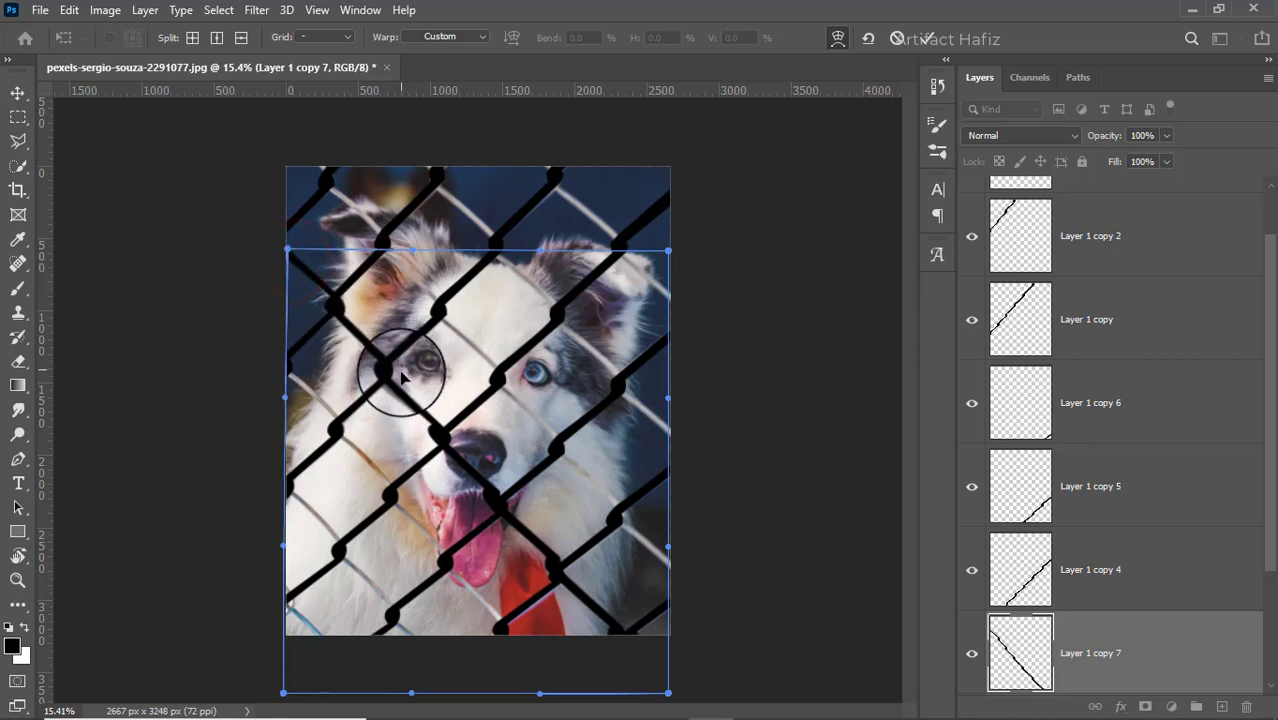
pyautogui.click(921, 40)
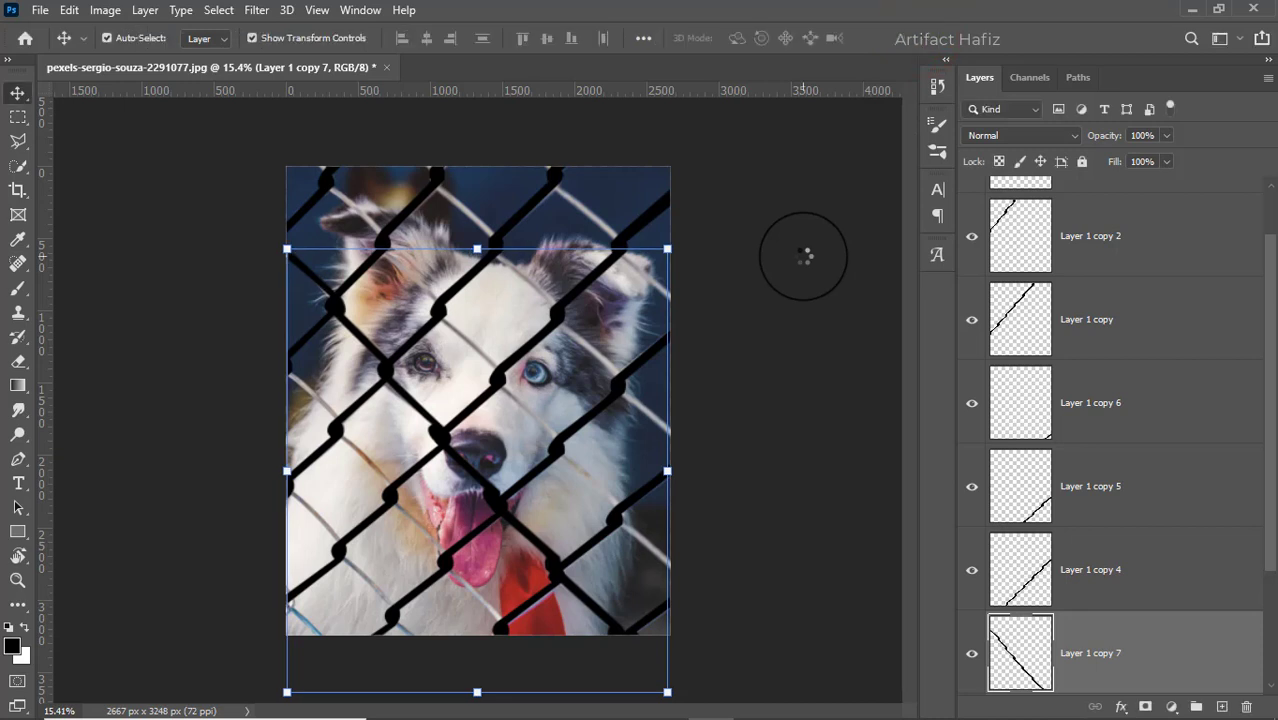
# Alt-drag copies of the crossing strand, moving, rotating and enlarging them onto neighbouring wires
pyautogui.moveTo(548, 533)
pyautogui.mouseDown()
pyautogui.moveTo(442, 438)
pyautogui.moveTo(391, 495)
pyautogui.mouseUp()
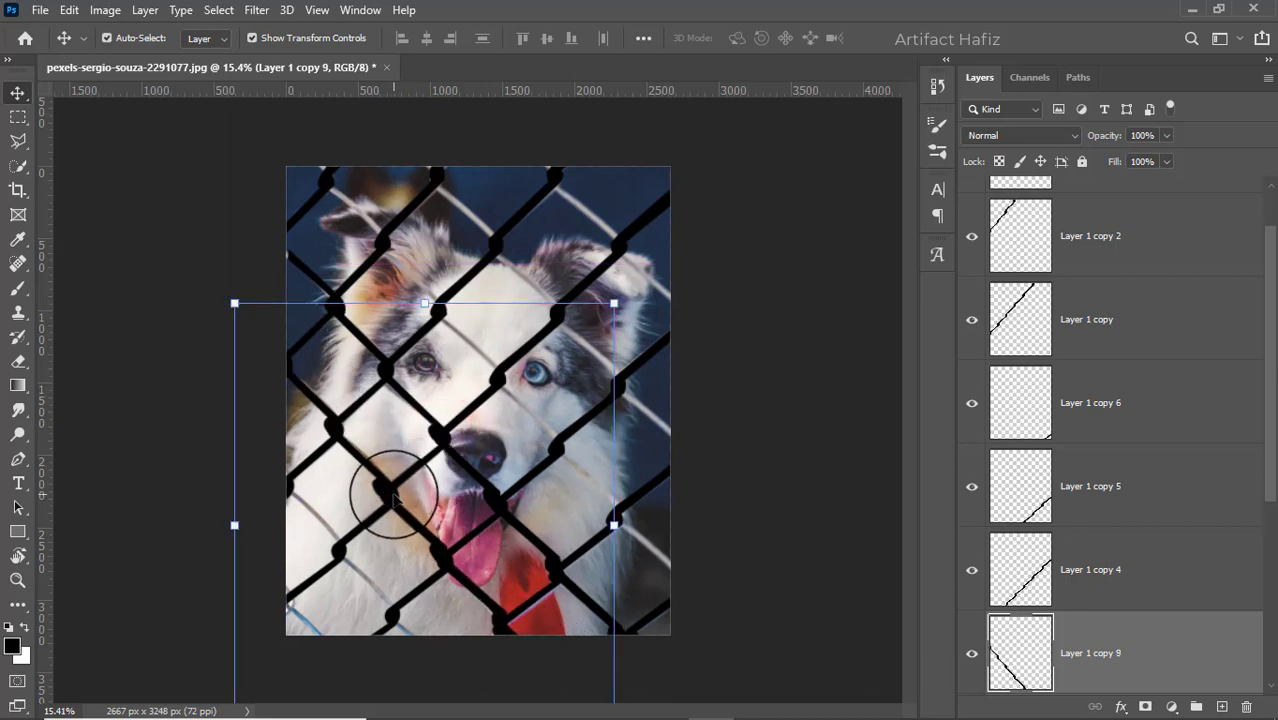
pyautogui.moveTo(342, 528); pyautogui.dragTo(309, 600)
pyautogui.moveTo(585, 371); pyautogui.dragTo(598, 355)
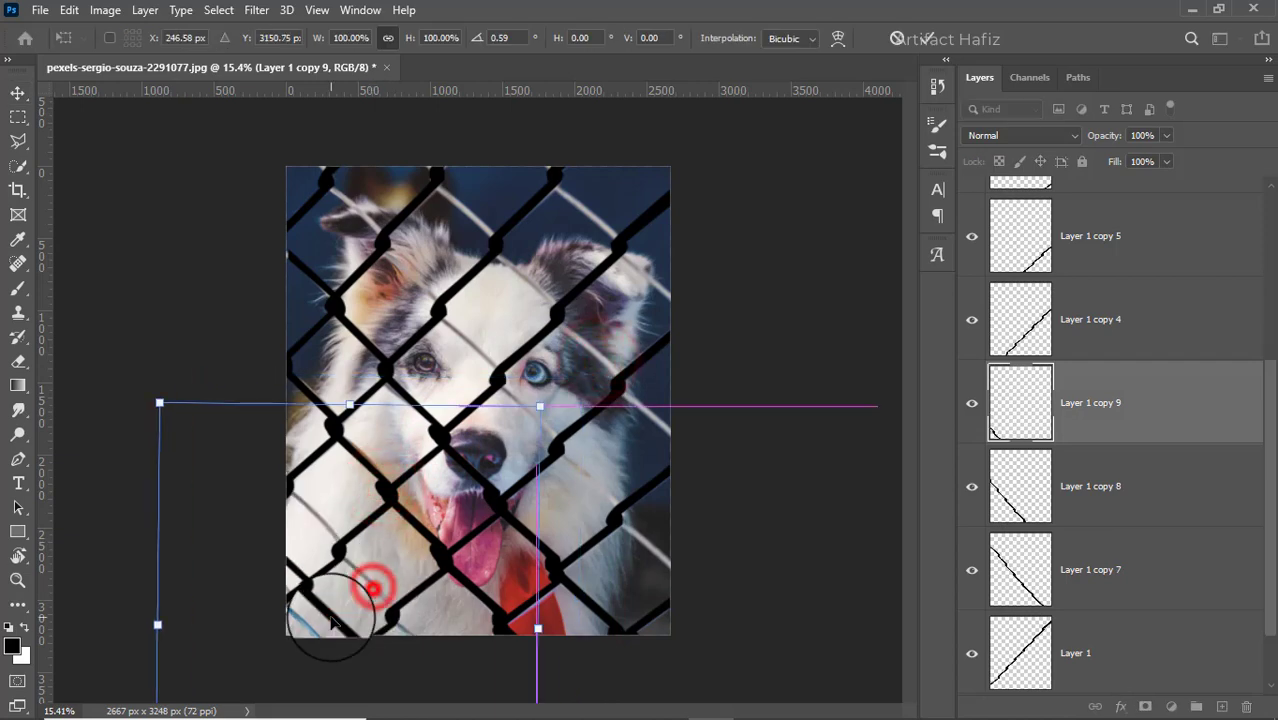
pyautogui.press('Return')
pyautogui.keyDown('alt'); pyautogui.moveTo(372, 588); pyautogui.dragTo(313, 648); pyautogui.keyUp('alt')
pyautogui.click(922, 40)
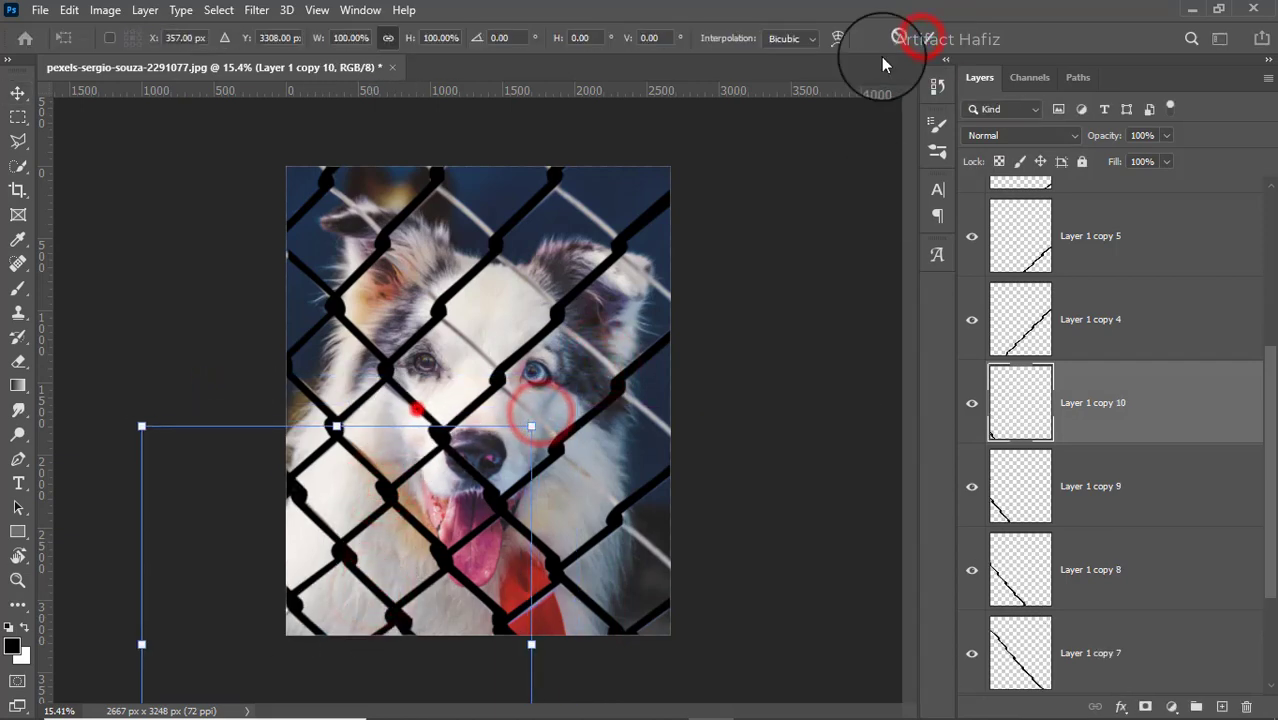
pyautogui.moveTo(414, 400); pyautogui.dragTo(487, 366)
pyautogui.moveTo(353, 204); pyautogui.dragTo(328, 181)
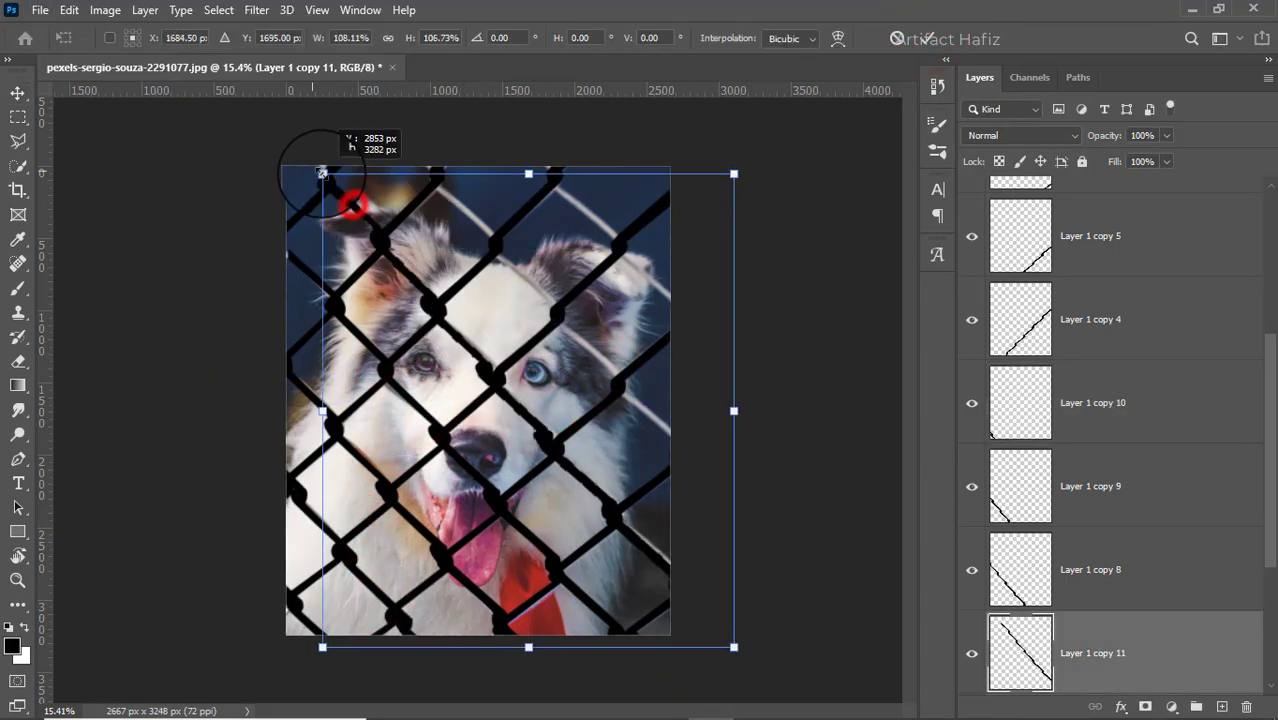
pyautogui.moveTo(734, 647); pyautogui.dragTo(742, 657)
pyautogui.click(922, 38)
# Warp one strand copy to the knots and add two more copies up and to the right
pyautogui.click(69, 10)
pyautogui.click(370, 560)
pyautogui.moveTo(330, 183); pyautogui.dragTo(328, 177)
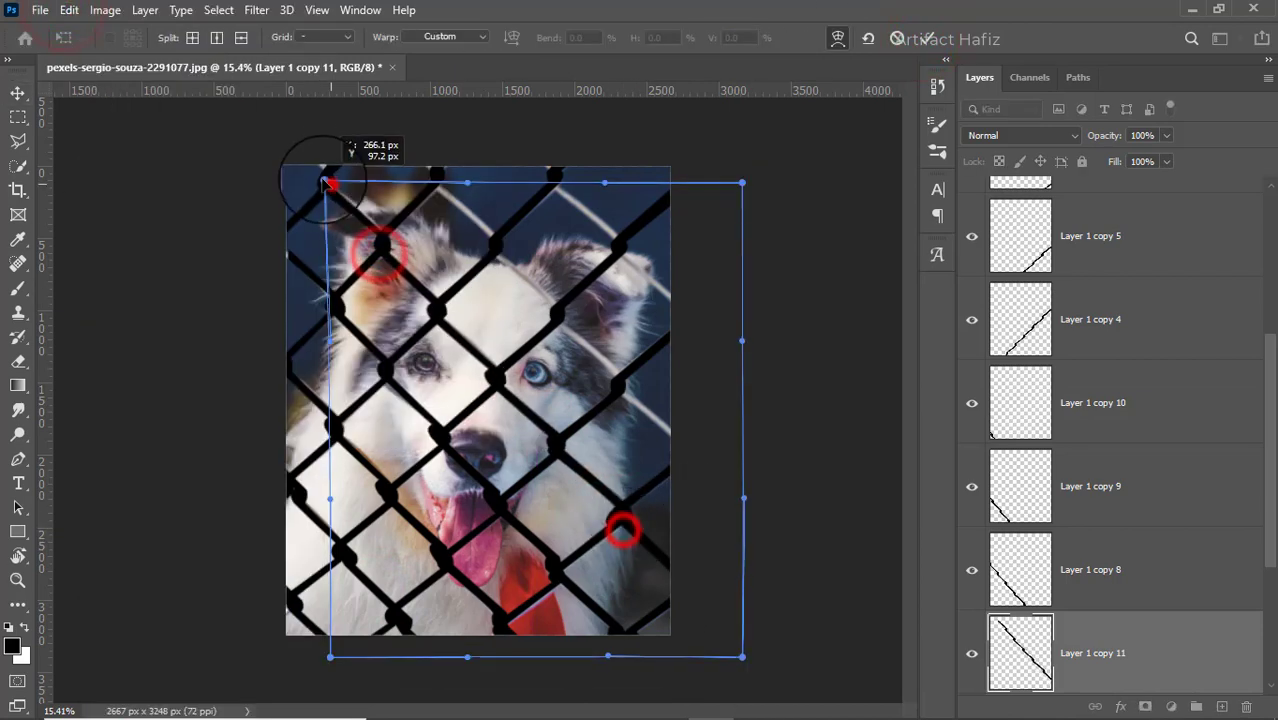
pyautogui.click(922, 38)
pyautogui.hotkey('ctrl', 'j')
pyautogui.moveTo(433, 434); pyautogui.dragTo(478, 352)
pyautogui.hotkey('ctrl', 't')
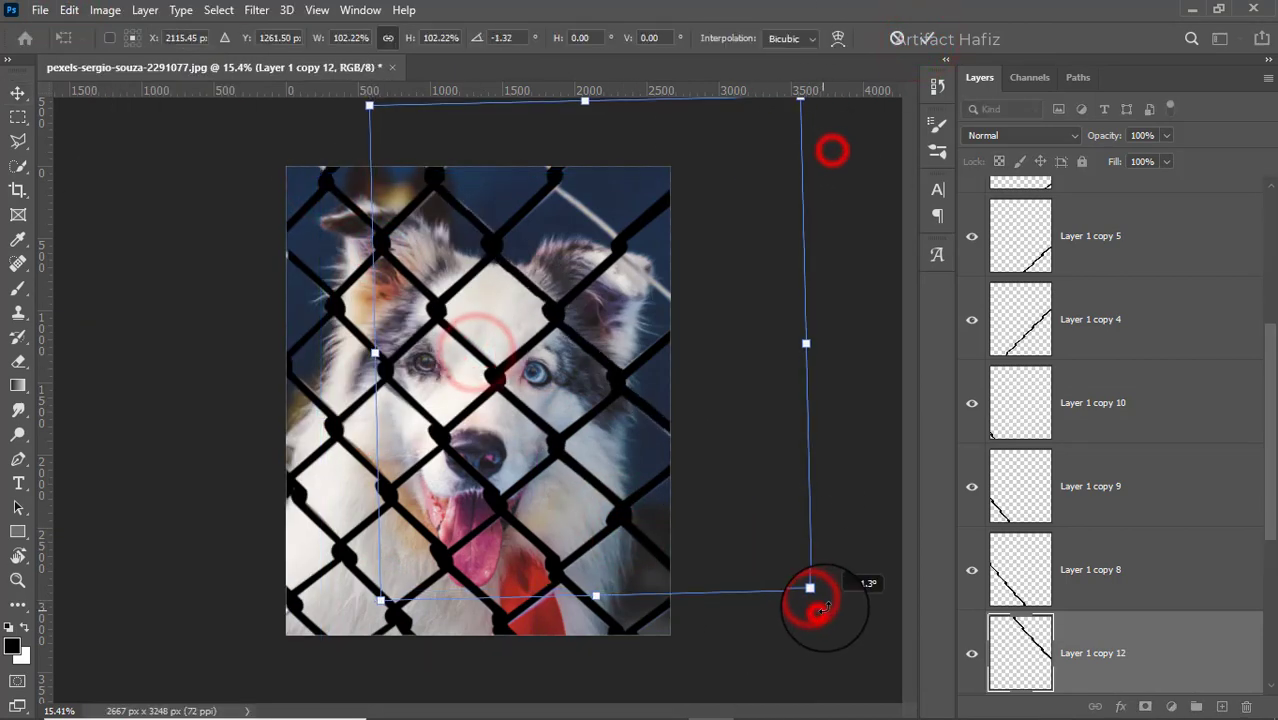
pyautogui.press('Return')
pyautogui.hotkey('ctrl', 'j')
pyautogui.moveTo(528, 285); pyautogui.dragTo(595, 217)
pyautogui.hotkey('ctrl', 't')
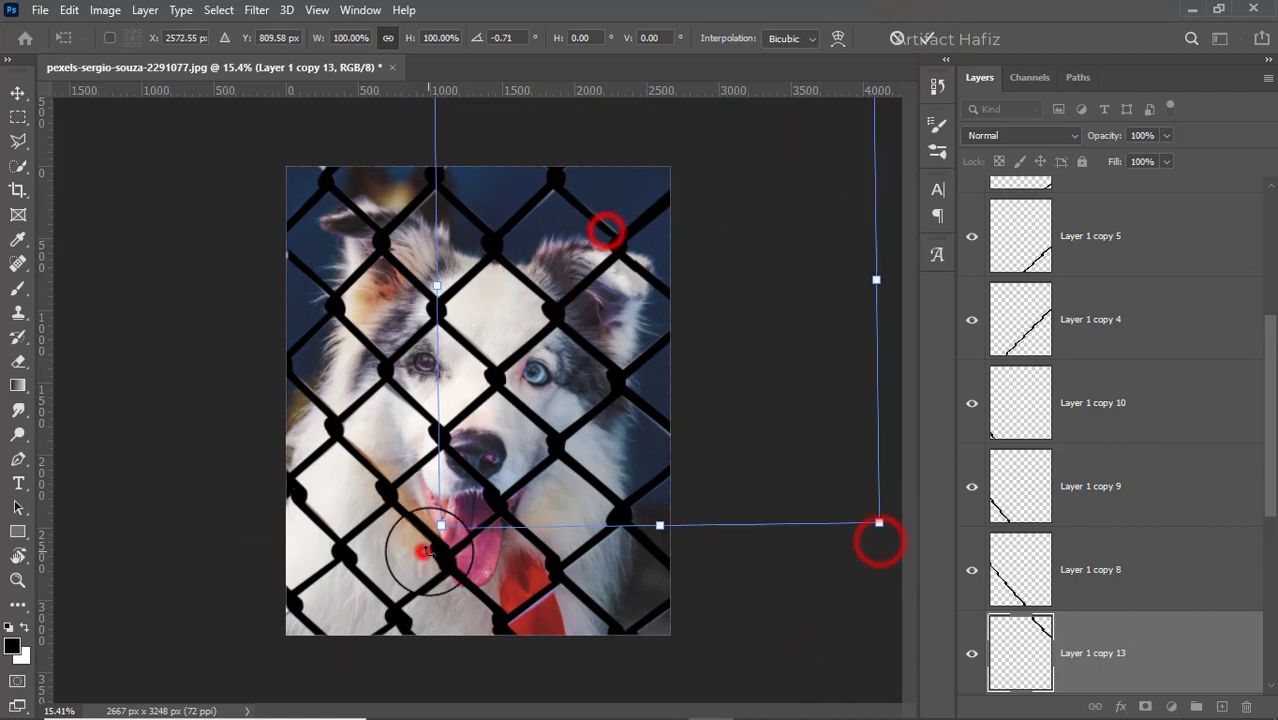
pyautogui.press('Return')
# Group all fence strip layers, Layer 1 copy 3 down to Layer 1, into Group 1
pyautogui.scroll(4, 1136, 265)
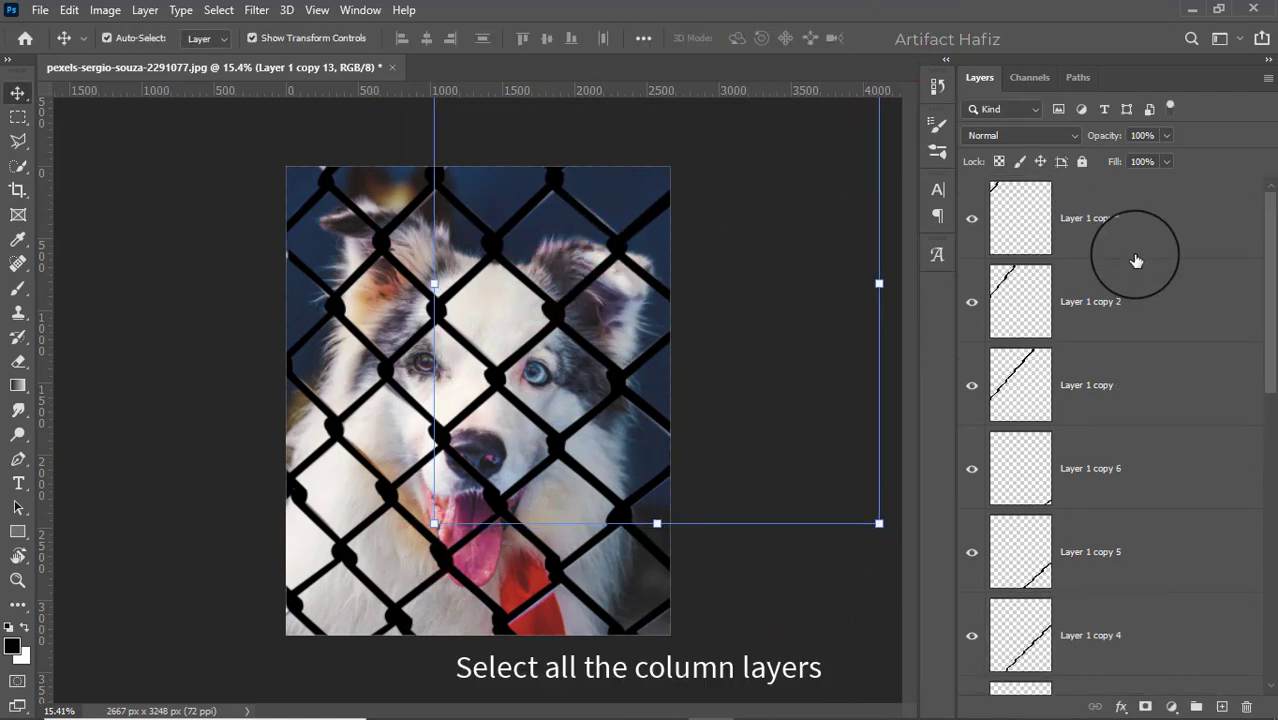
pyautogui.click(1119, 228)
pyautogui.scroll(-5, 1141, 319)
pyautogui.scroll(-5, 1132, 360)
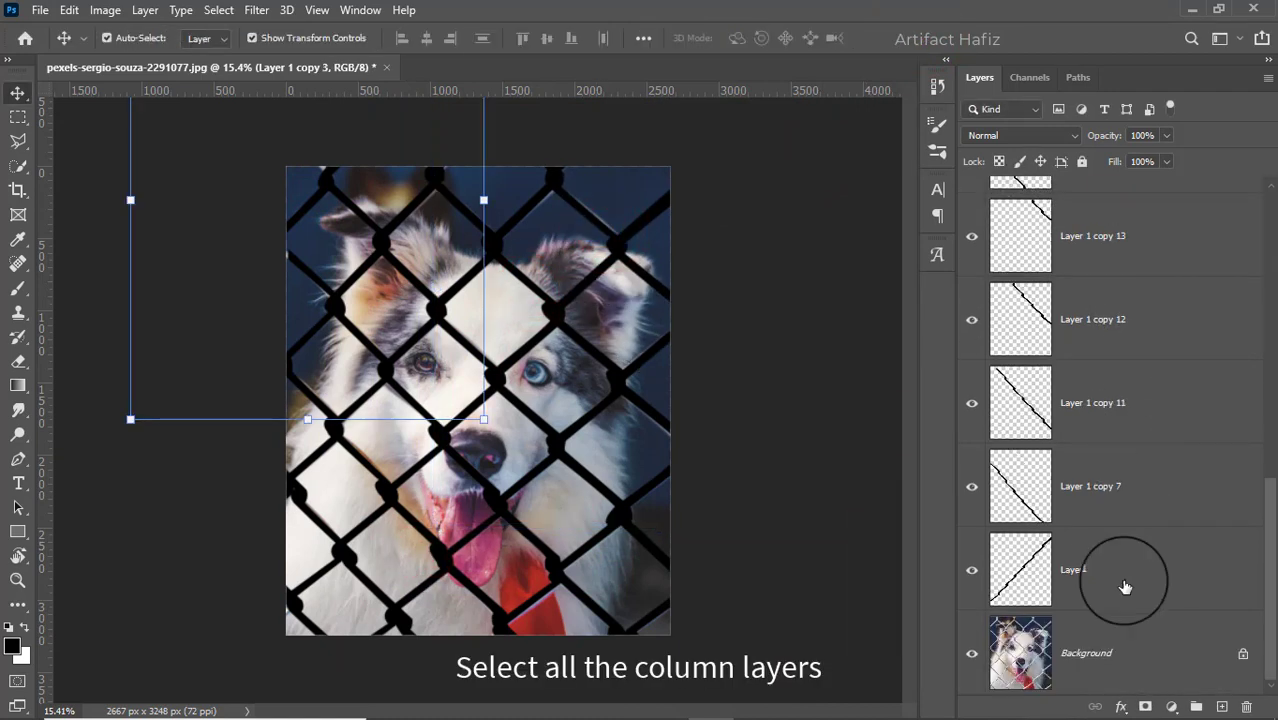
pyautogui.keyDown('shift'); pyautogui.click(1122, 580); pyautogui.keyUp('shift')
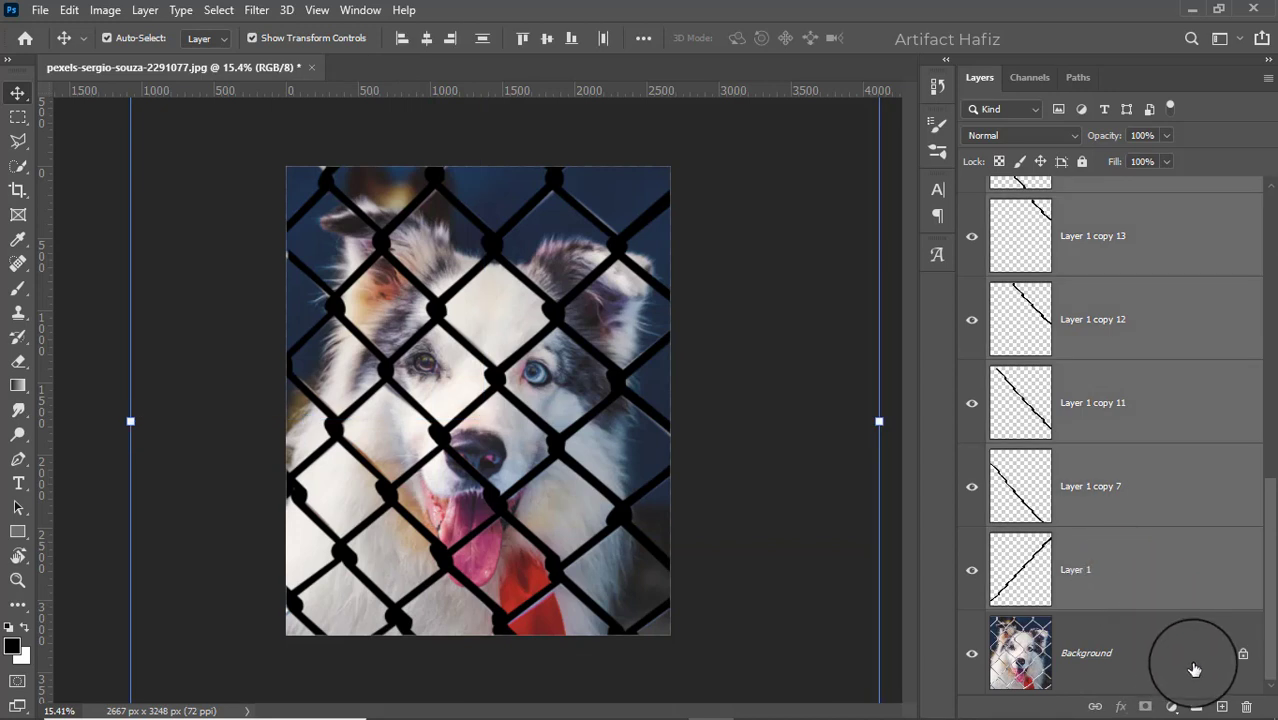
pyautogui.click(1199, 707)
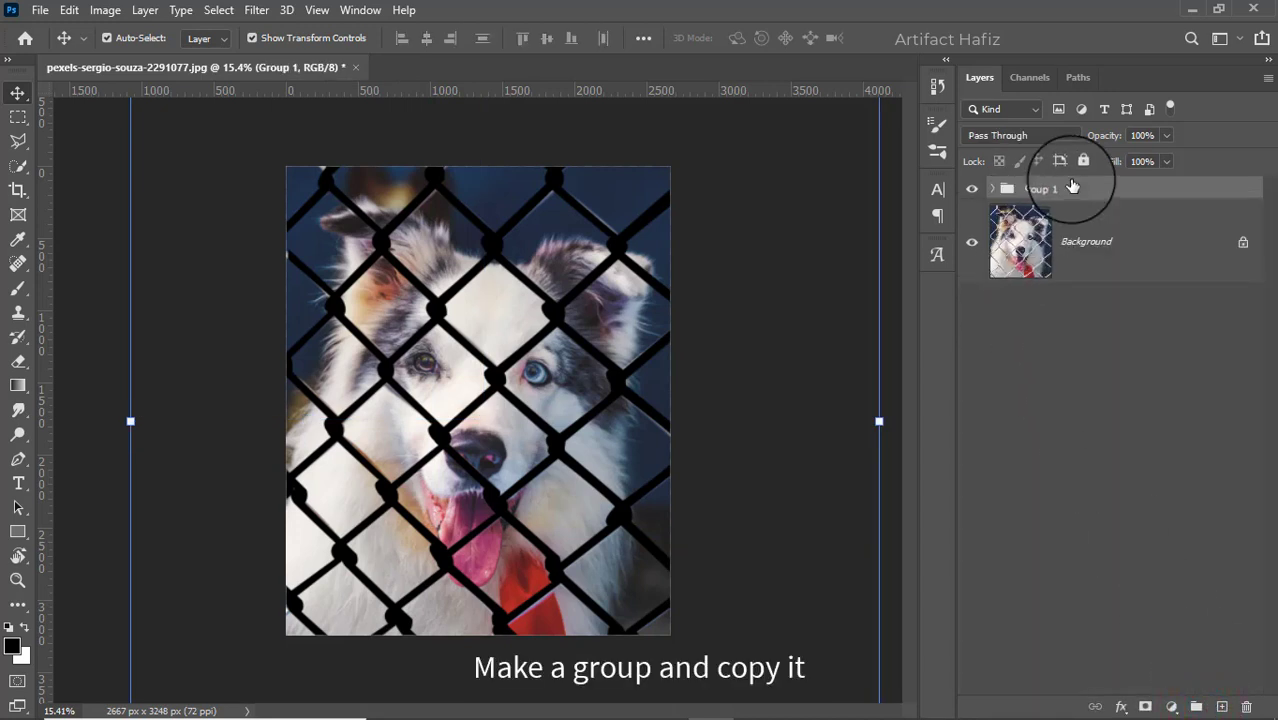
# Duplicate Group 1, hide the original, and convert Group 1 copy to a smart object
pyautogui.moveTo(1074, 192); pyautogui.dragTo(1215, 694)
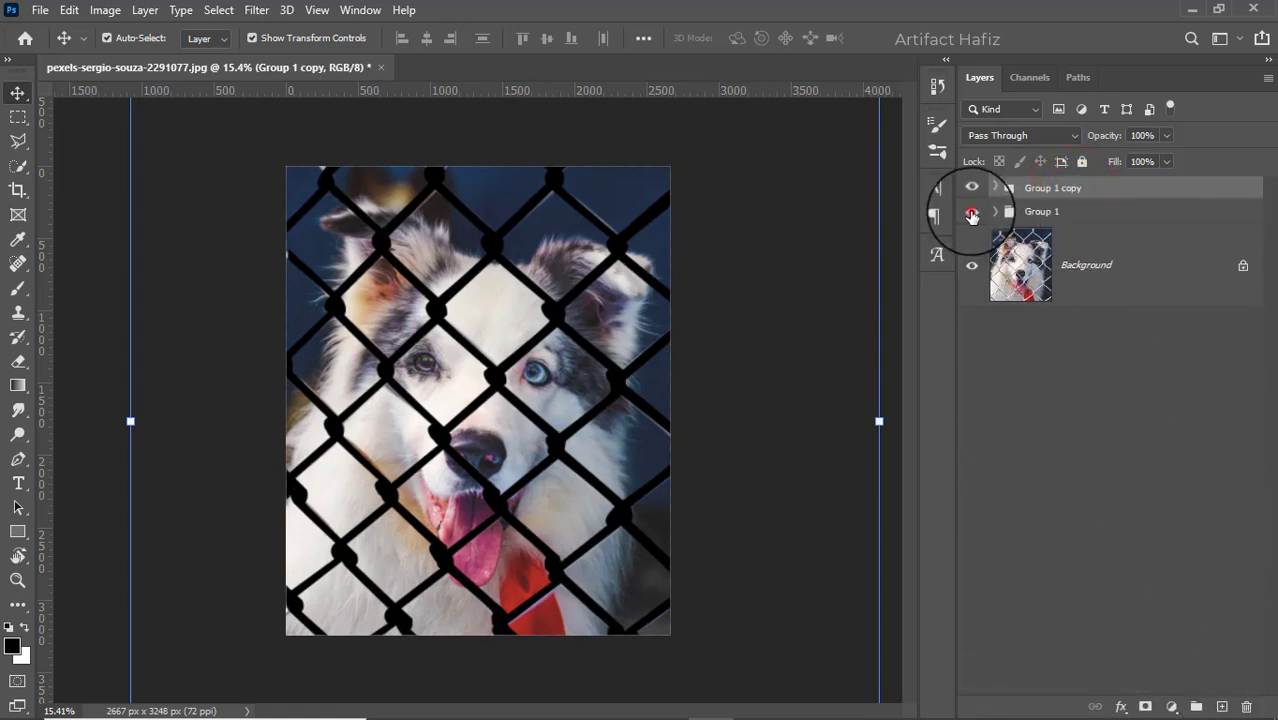
pyautogui.click(971, 213)
pyautogui.rightClick(1038, 190)
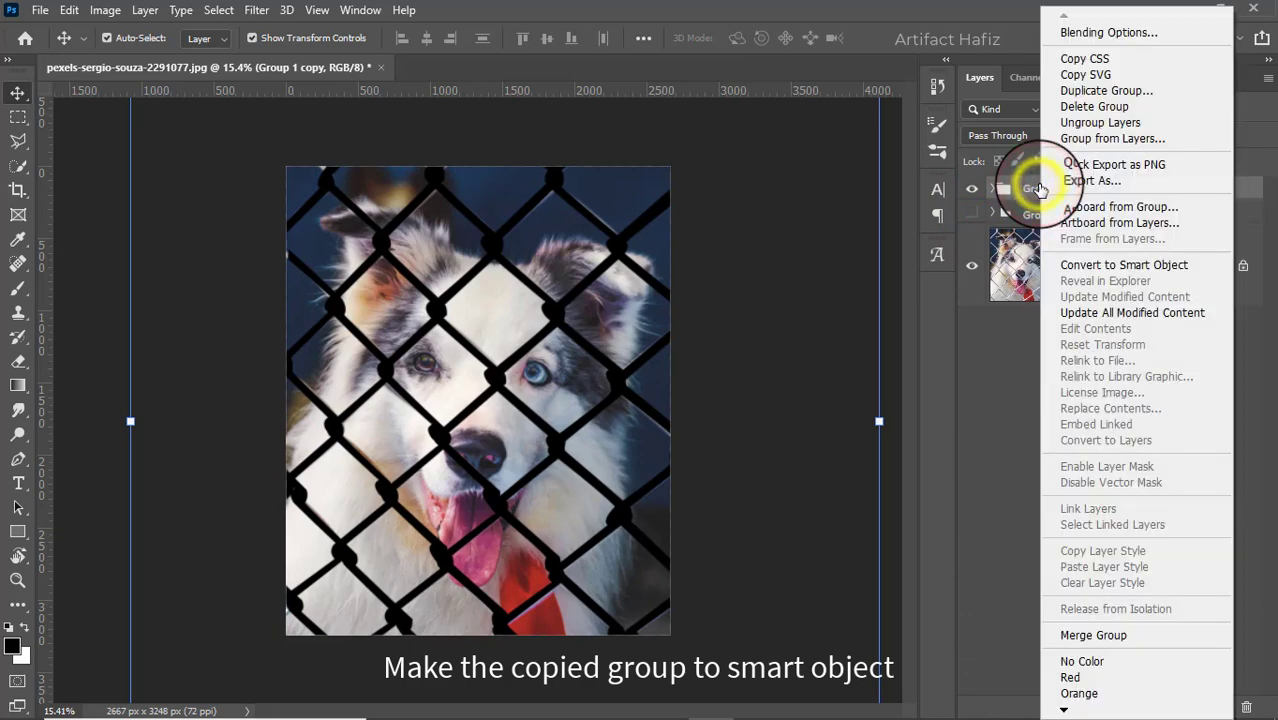
pyautogui.click(1071, 268)
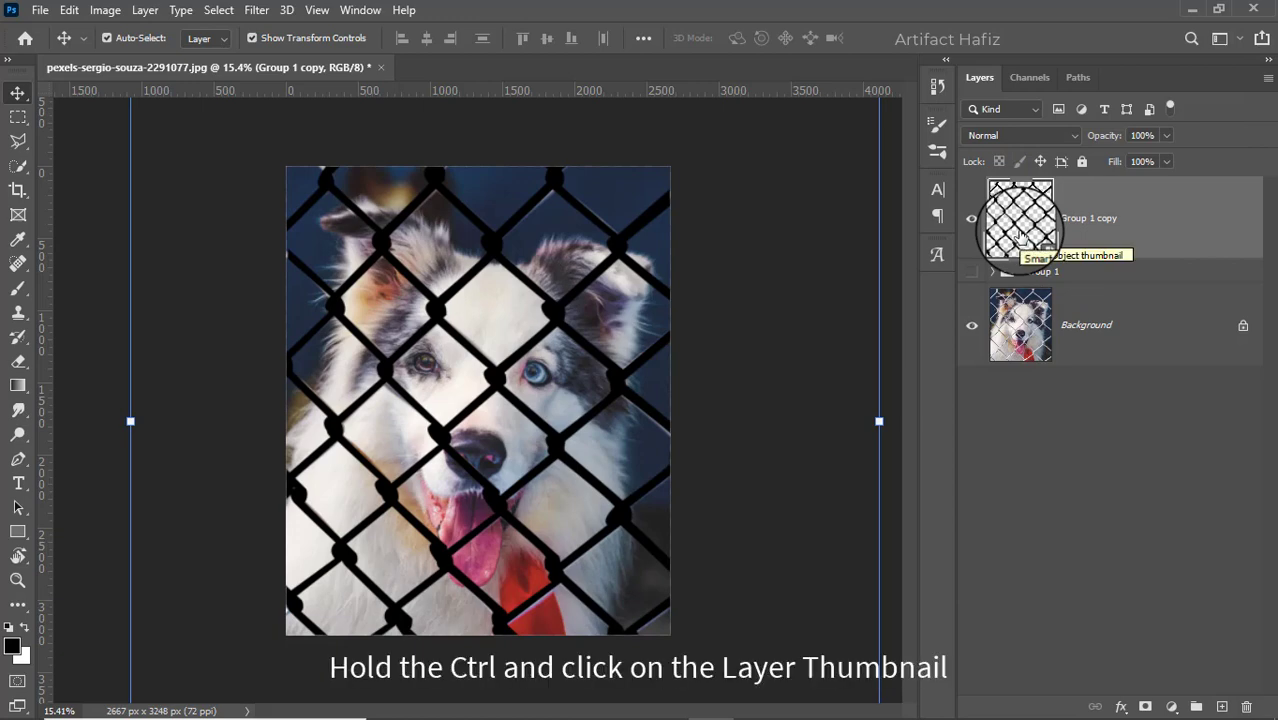
# Load the Group 1 copy wire mesh as a selection and expand it by 3 pixels
pyautogui.keyDown('ctrl'); pyautogui.click(1020, 235); pyautogui.keyUp('ctrl')
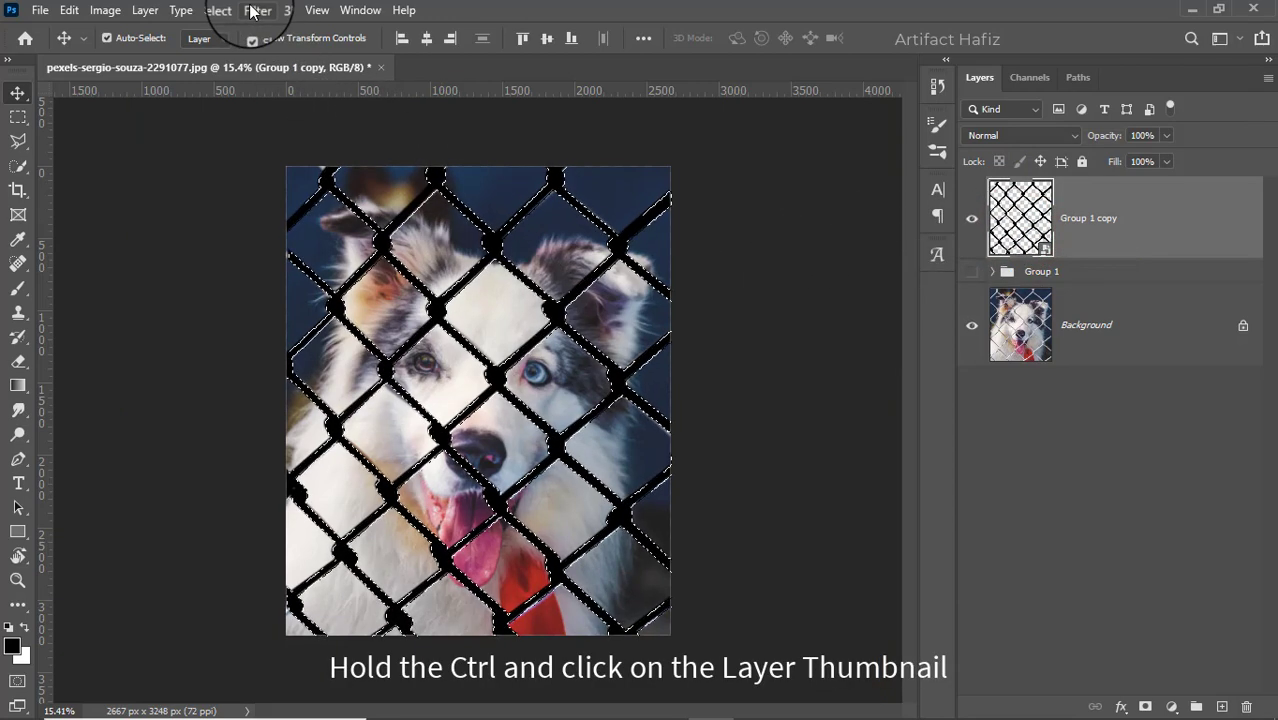
pyautogui.click(219, 10)
pyautogui.moveTo(234, 293)
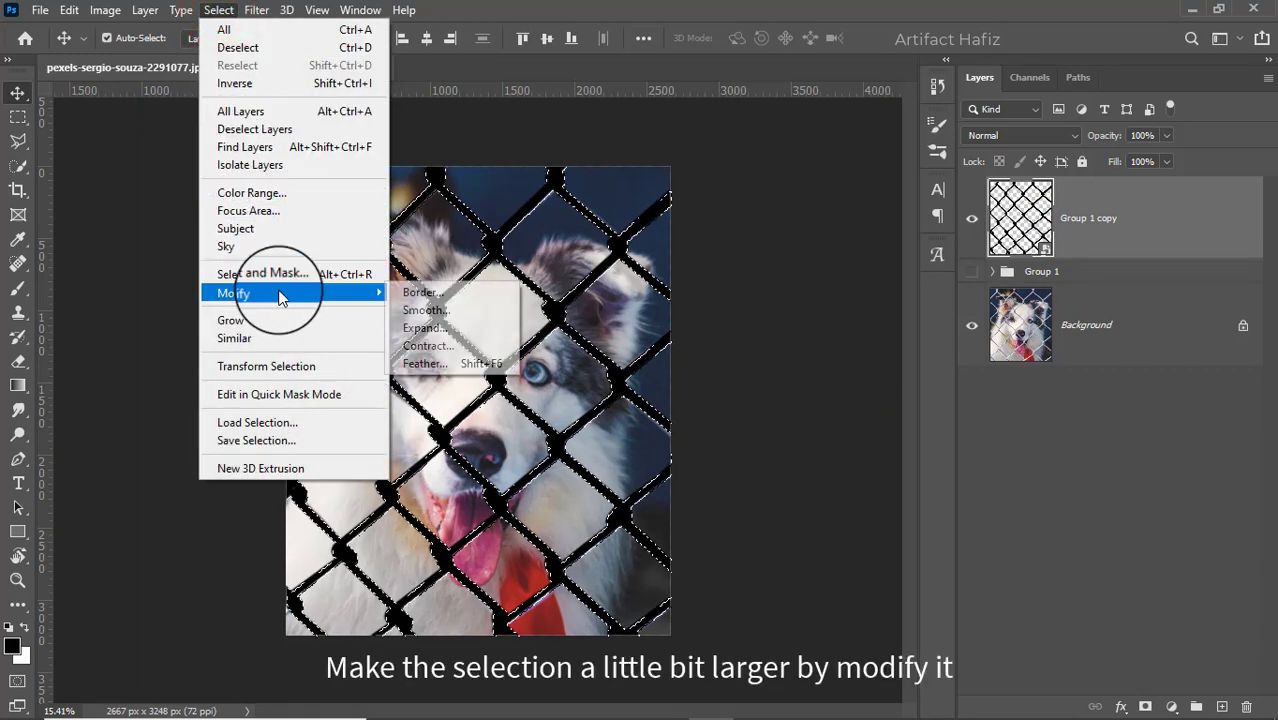
pyautogui.click(425, 328)
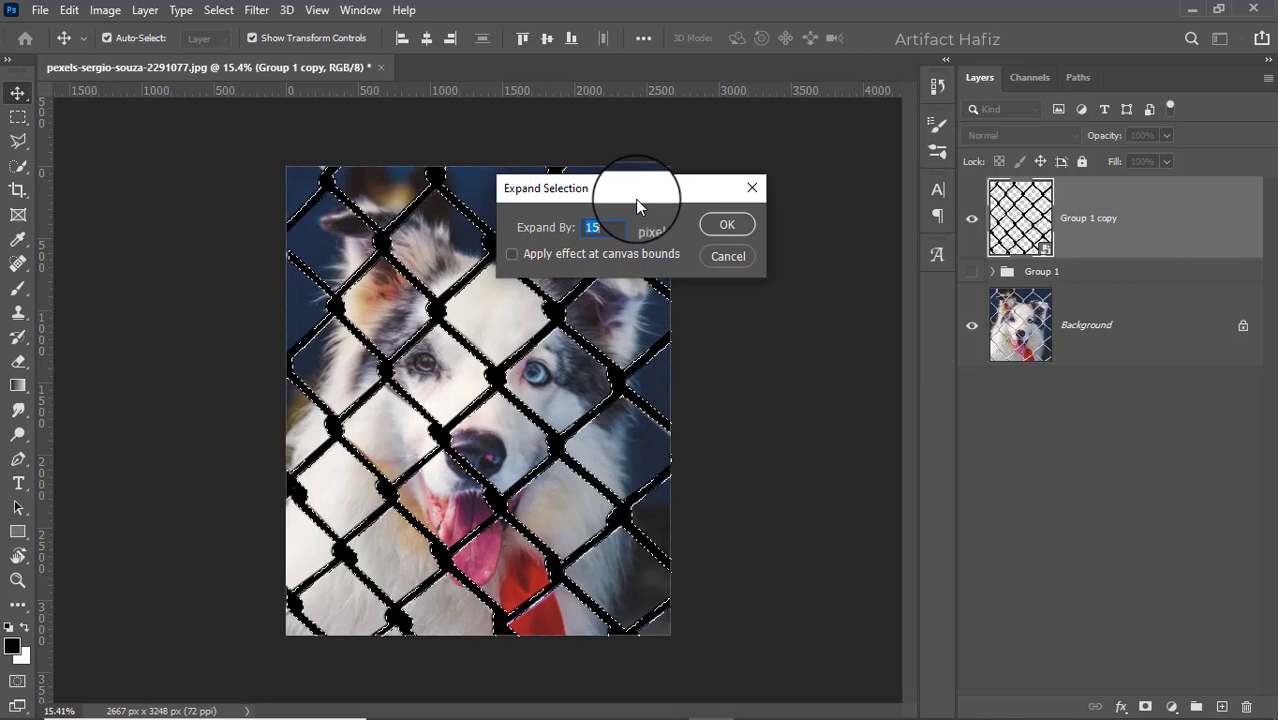
pyautogui.moveTo(637, 203); pyautogui.dragTo(917, 198)
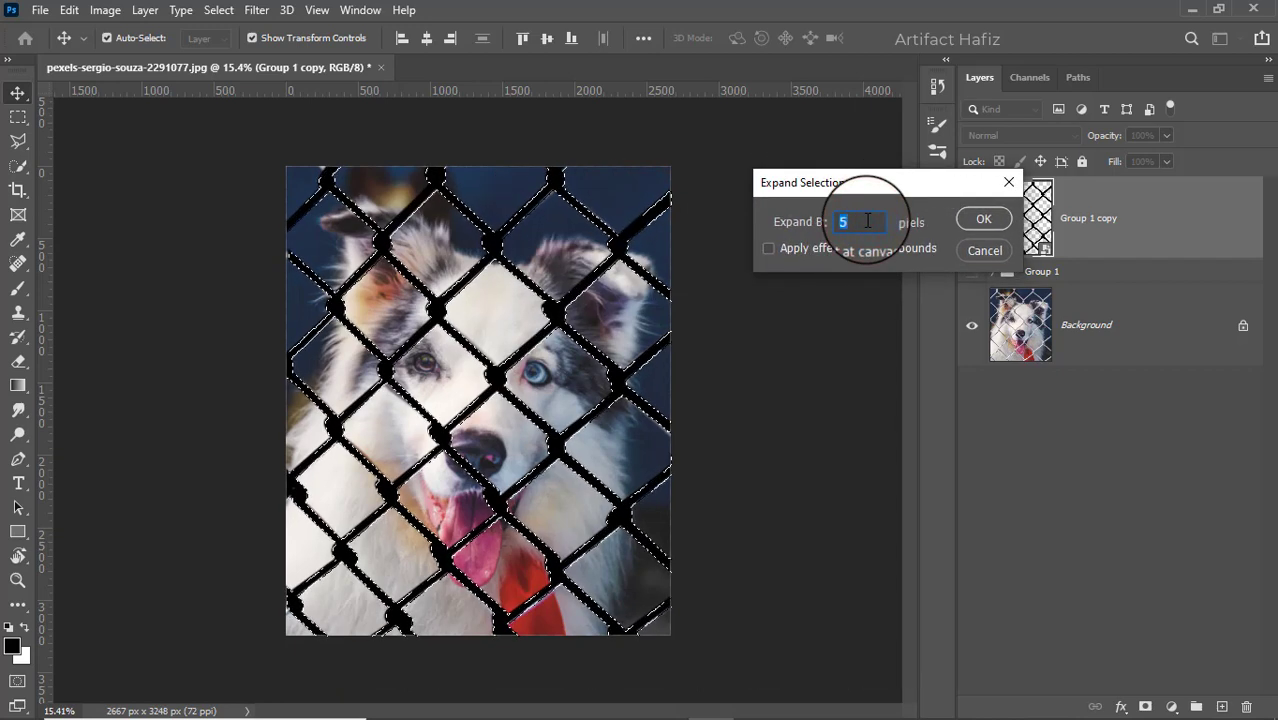
pyautogui.press('Down')
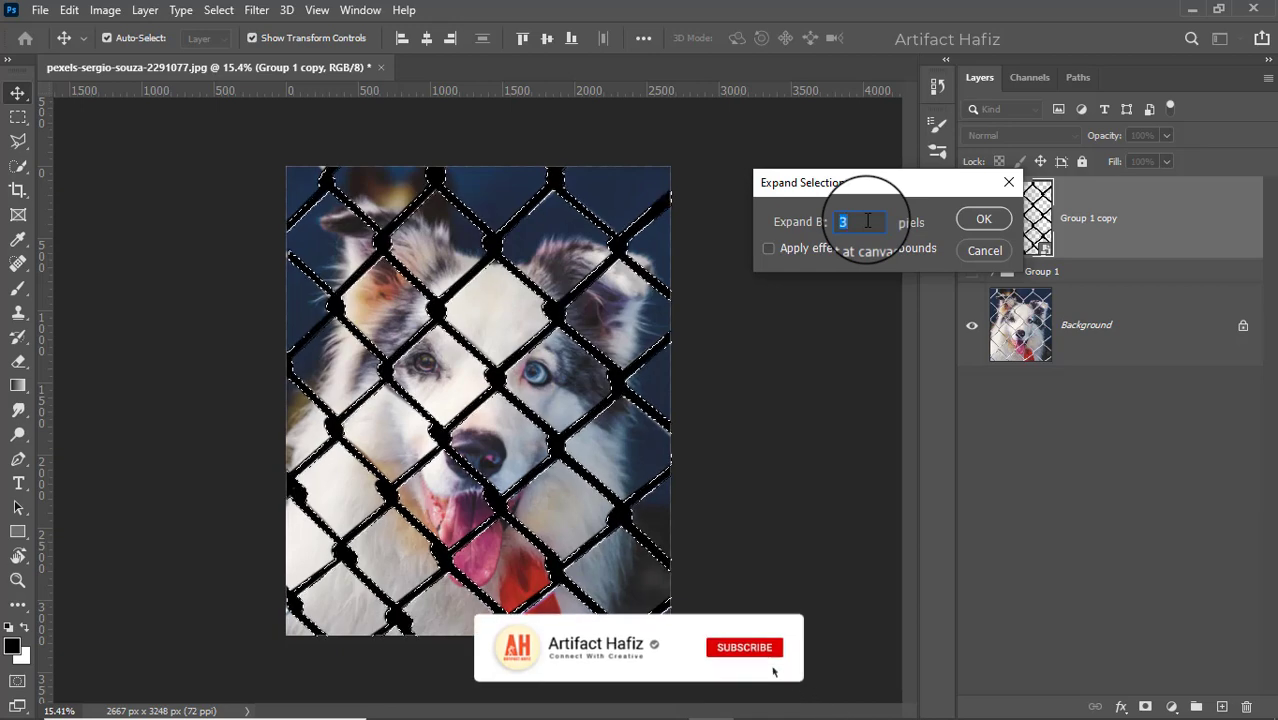
pyautogui.click(993, 219)
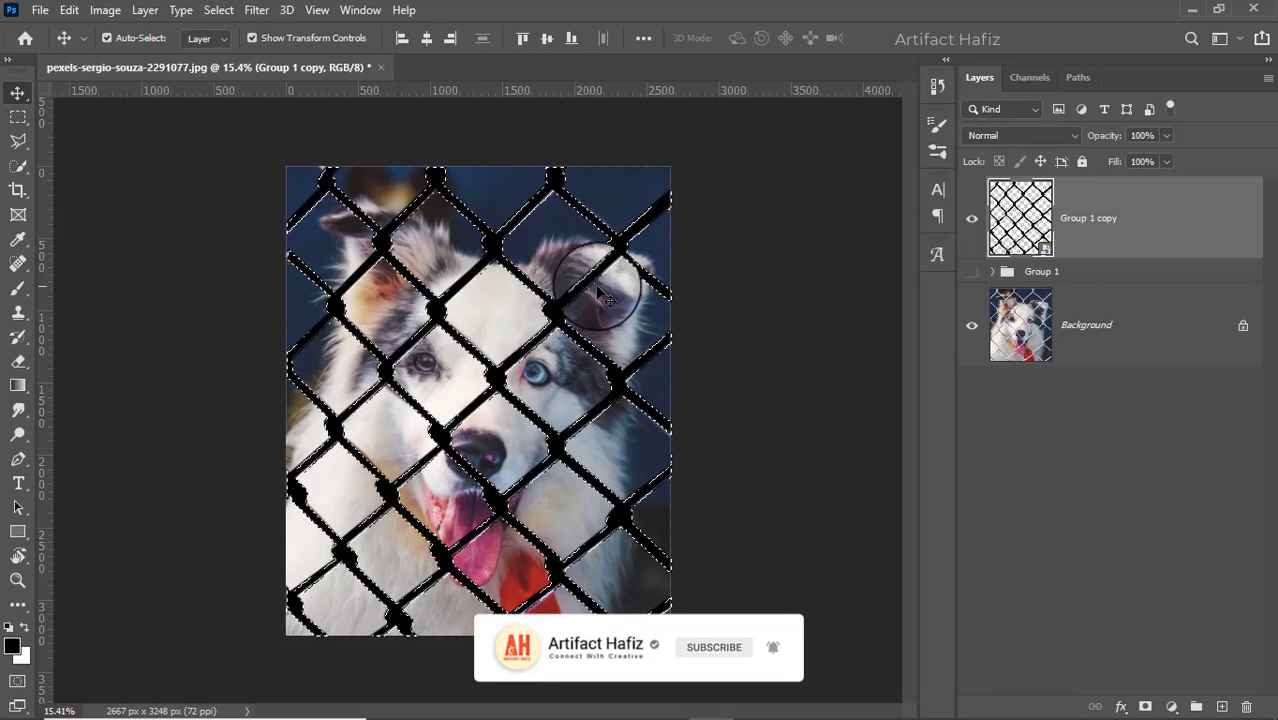
pyautogui.click(66, 12)
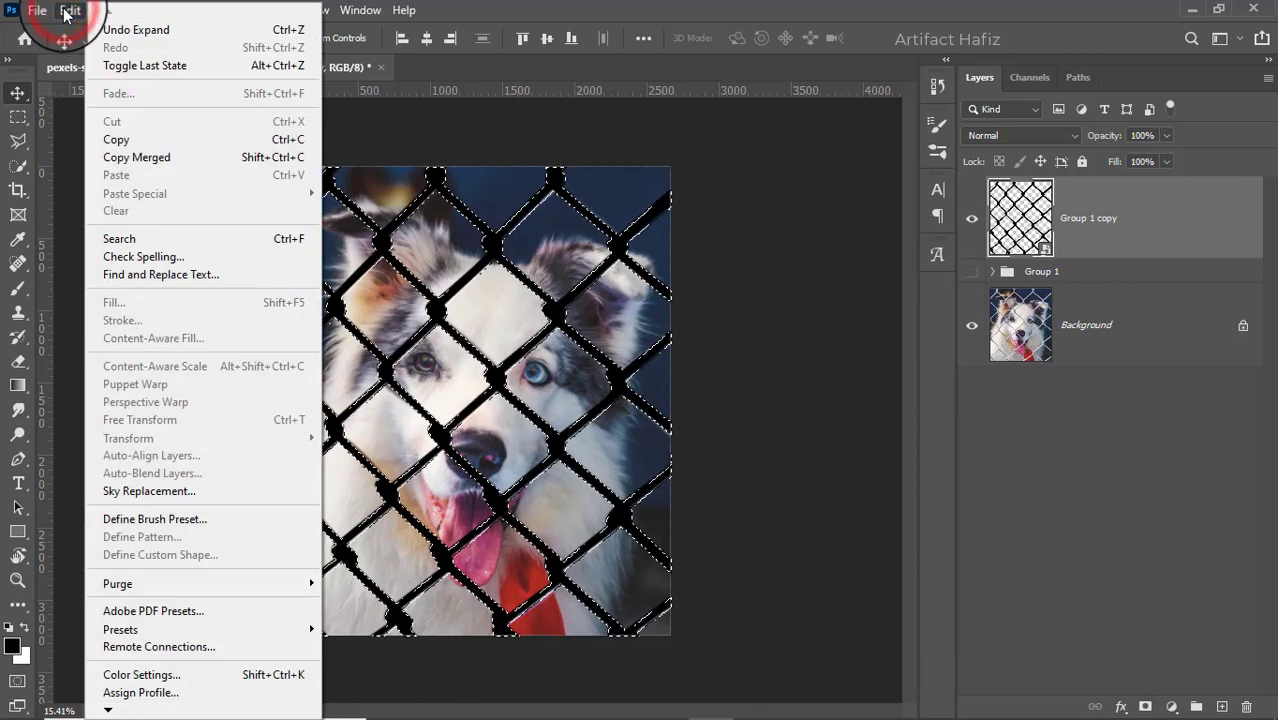
# Content-aware fill the expanded fence selection on the Background, outputting to a new layer
pyautogui.click(66, 12)
pyautogui.click(1110, 330)
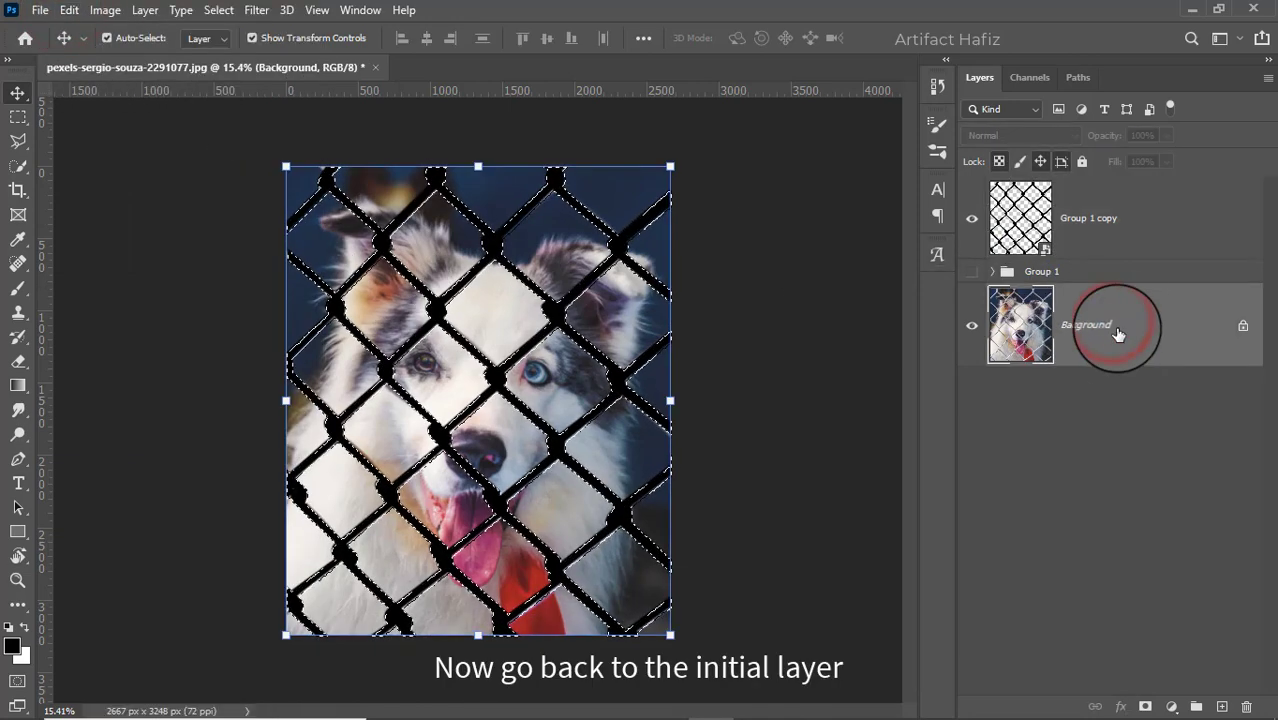
pyautogui.click(361, 247)
pyautogui.click(104, 10)
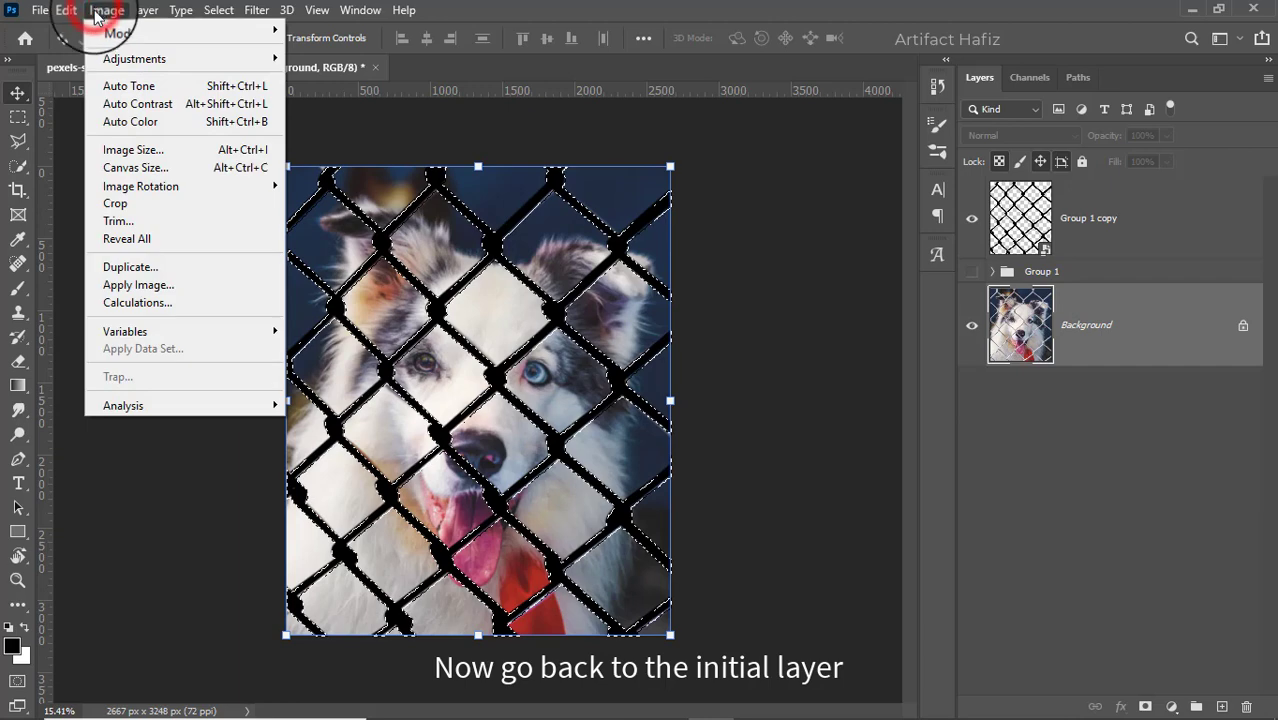
pyautogui.click(68, 10)
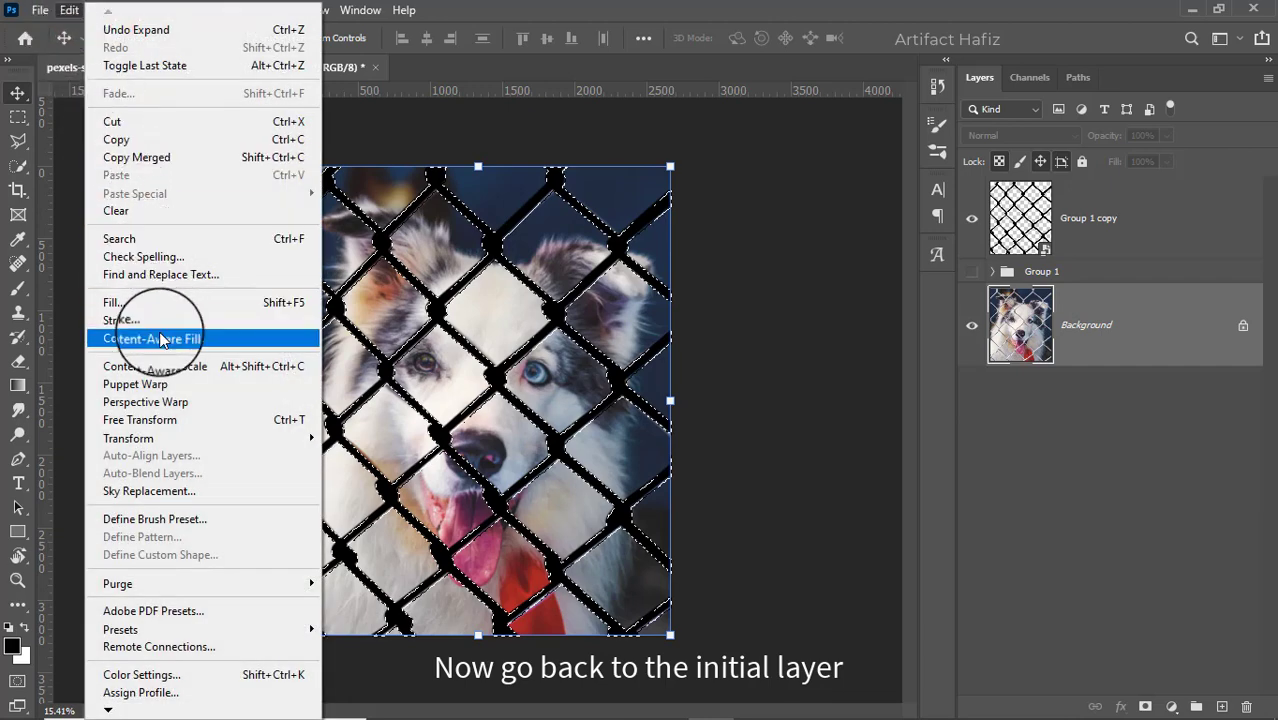
pyautogui.click(165, 340)
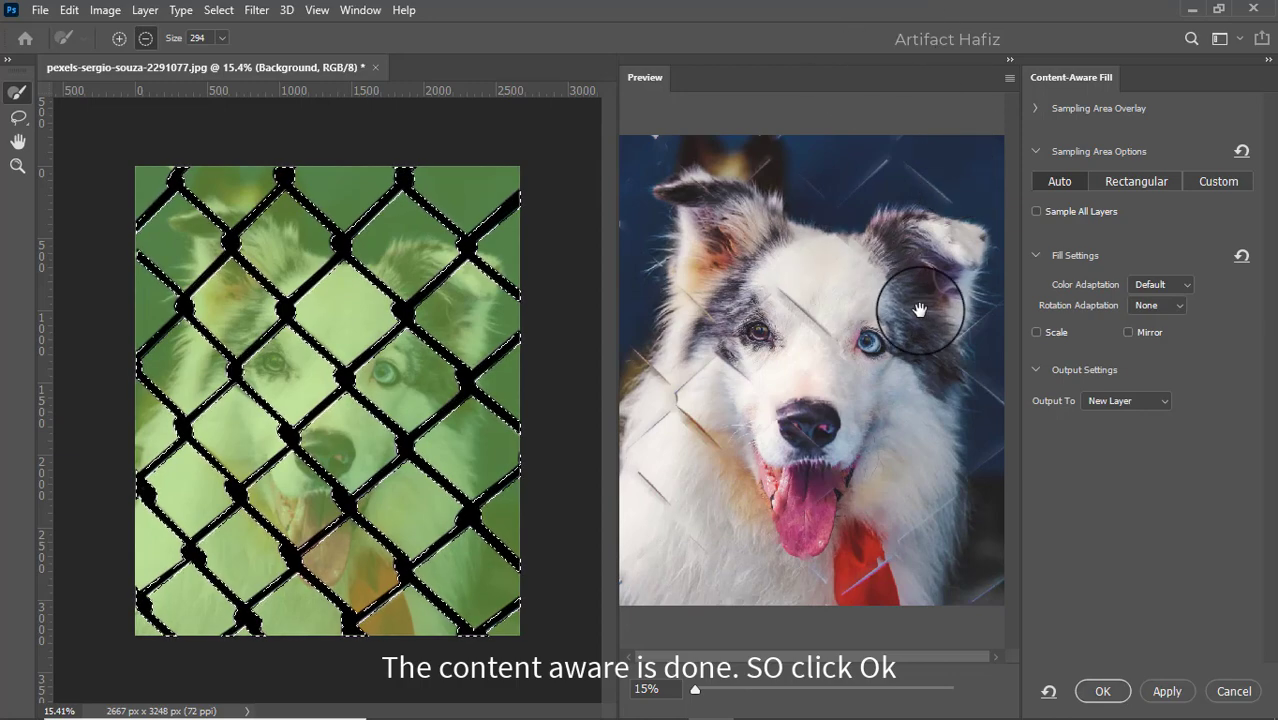
pyautogui.click(1099, 693)
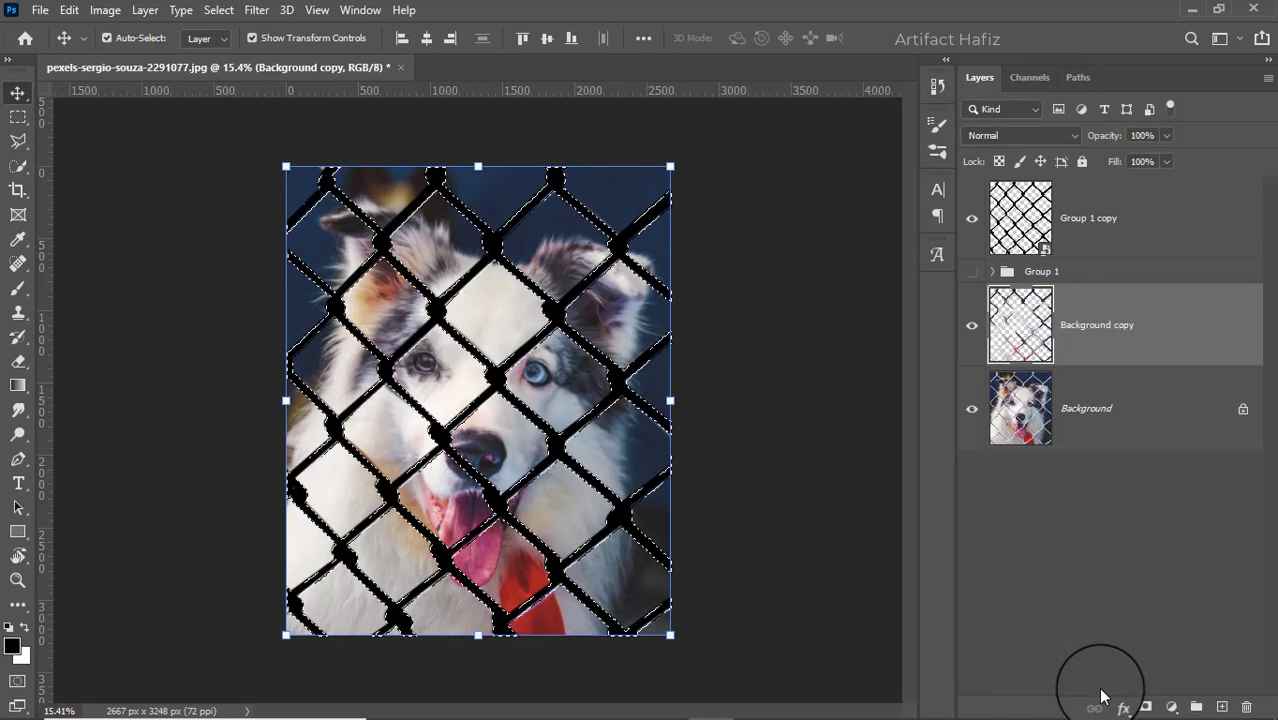
# Compare layer visibility, keeping Background copy shown and the fence smart object hidden
pyautogui.click(970, 408)
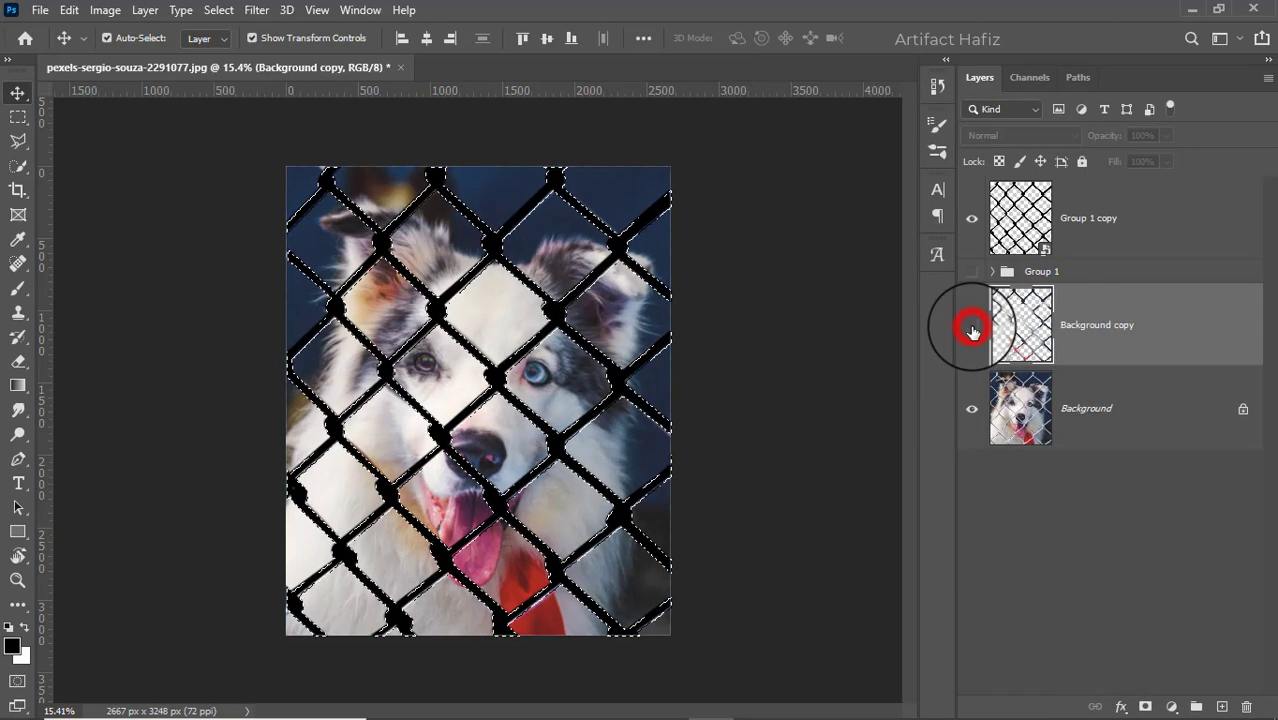
pyautogui.click(970, 218)
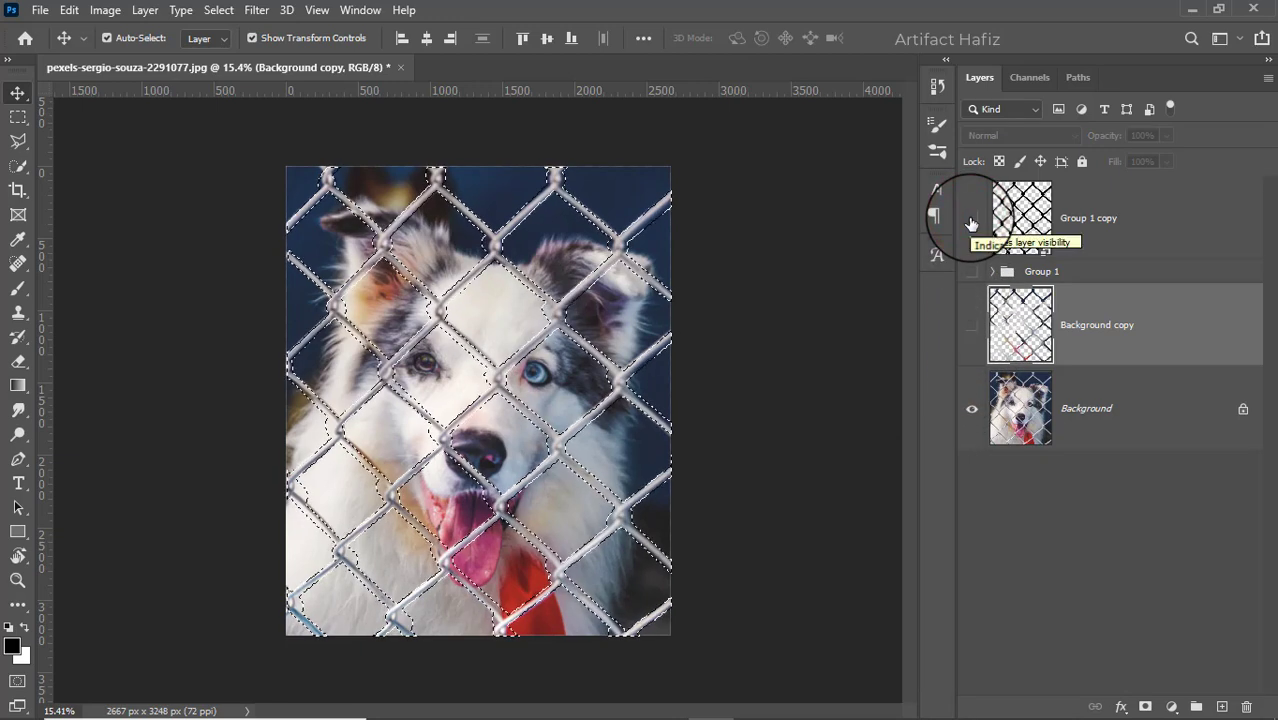
pyautogui.click(972, 326)
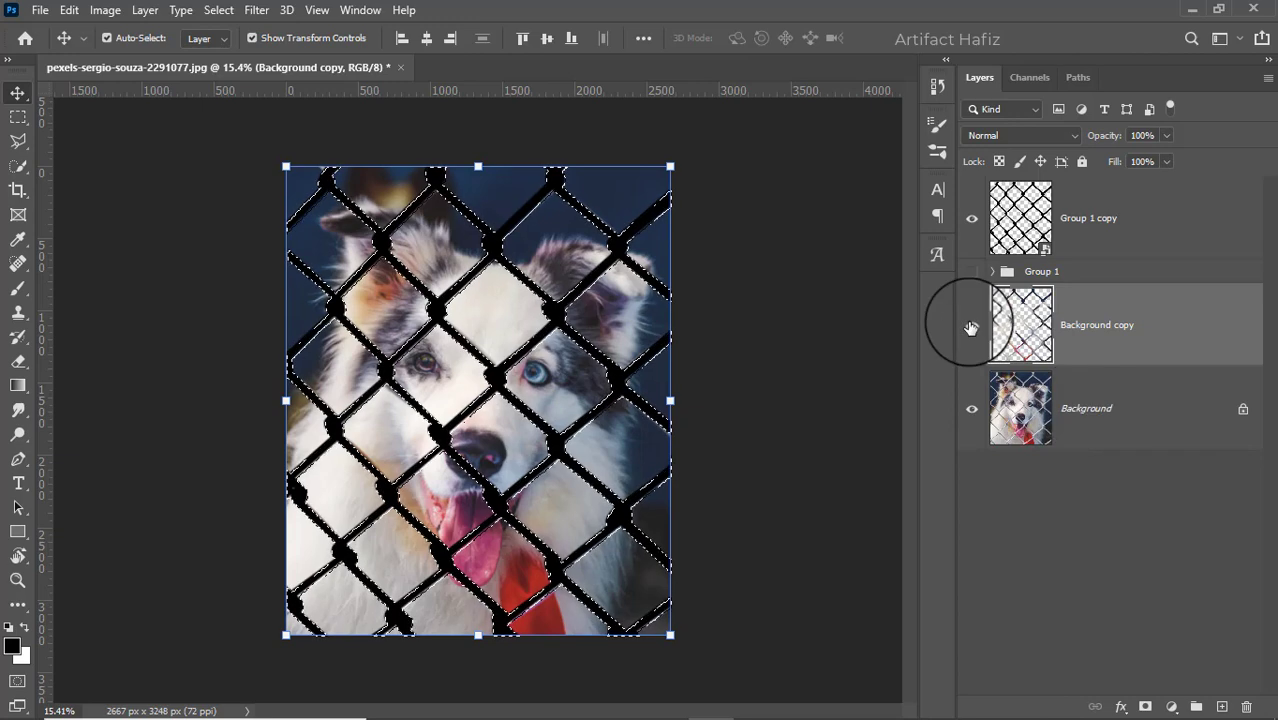
pyautogui.click(972, 218)
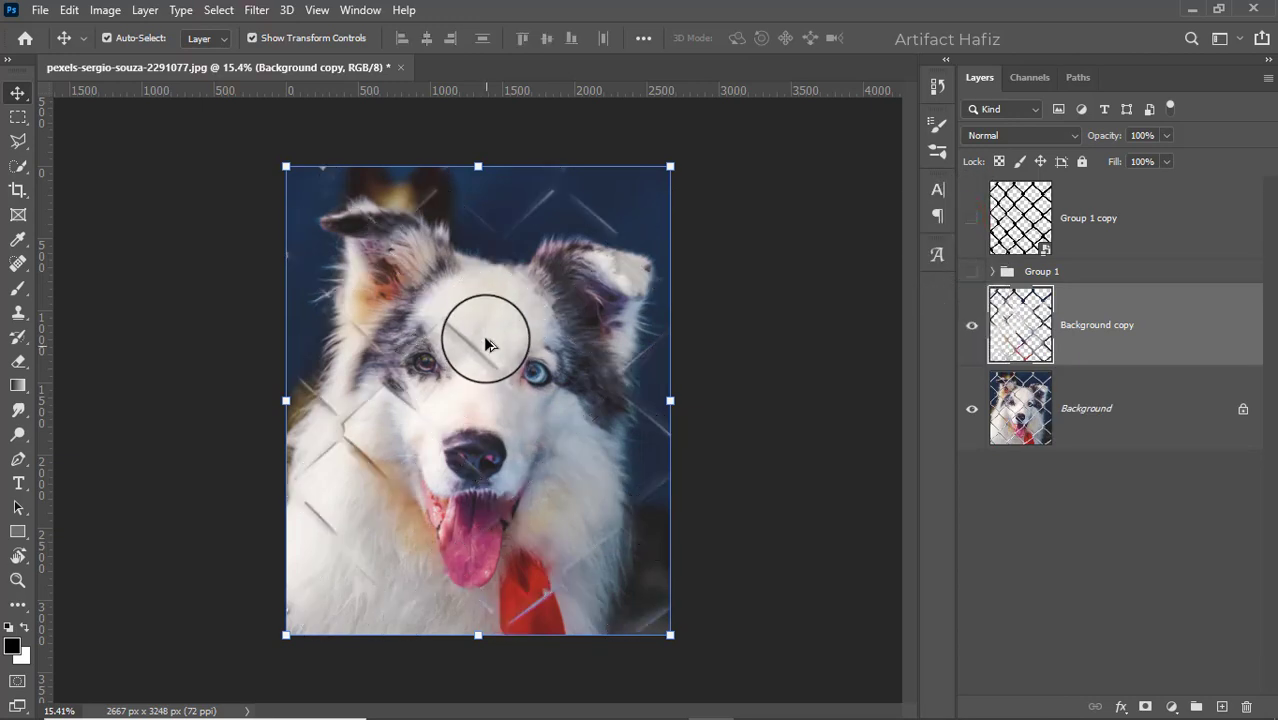
# Select Group 1 copy and add a new empty Layer 2 above it
pyautogui.scroll(2, 486, 344)
pyautogui.scroll(2, 482, 334)
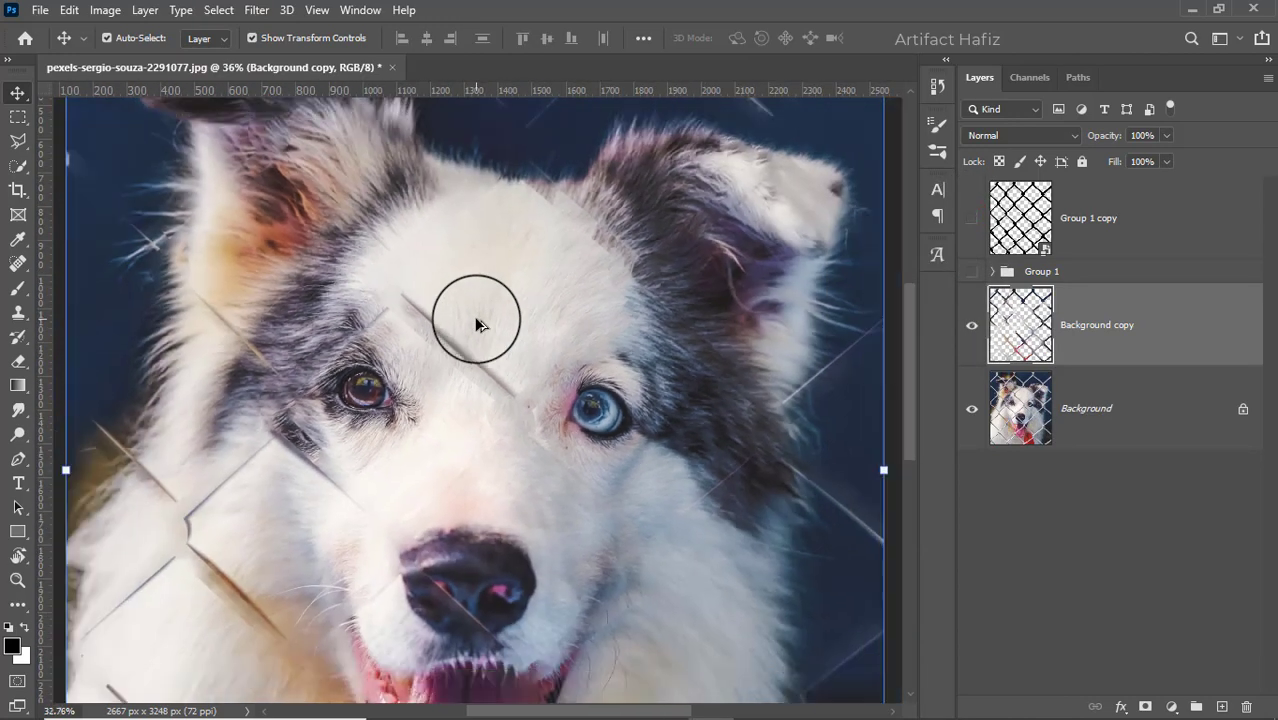
pyautogui.scroll(-2, 476, 323)
pyautogui.scroll(2, 476, 323)
pyautogui.scroll(-1, 476, 323)
pyautogui.scroll(-2, 476, 323)
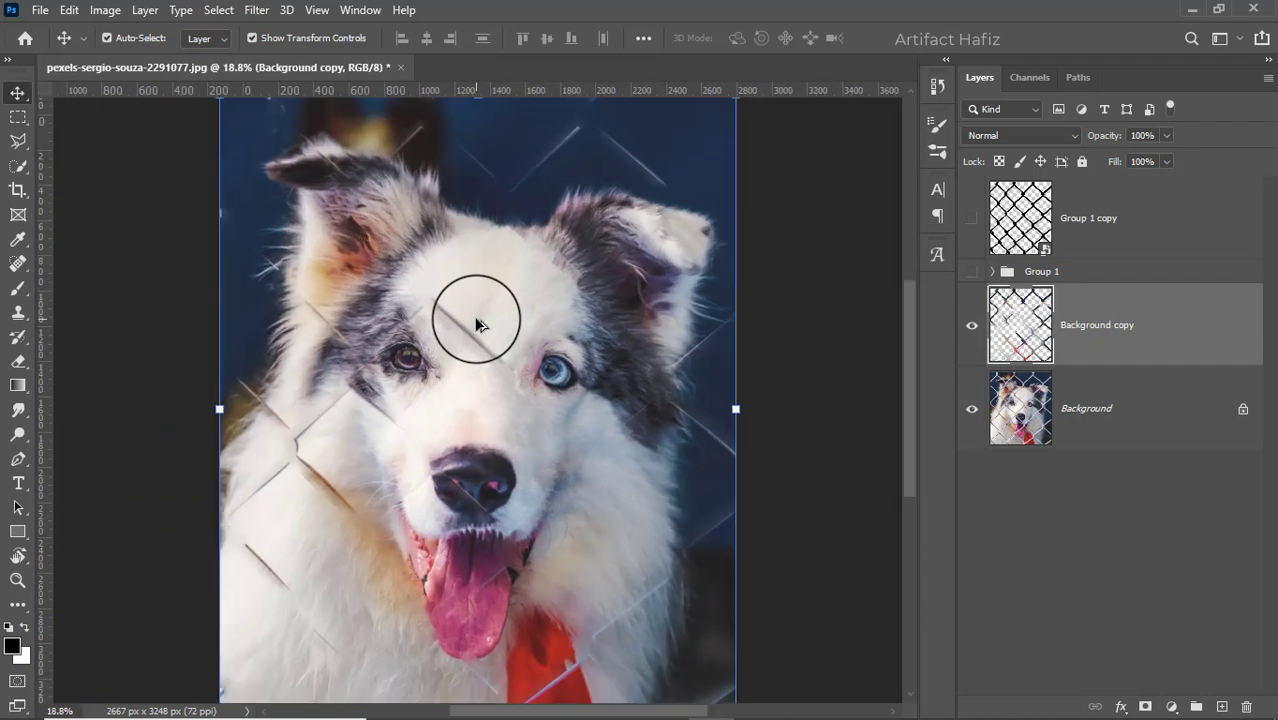
pyautogui.scroll(1, 476, 323)
pyautogui.scroll(1, 476, 323)
pyautogui.scroll(-1, 476, 323)
pyautogui.scroll(-2, 476, 323)
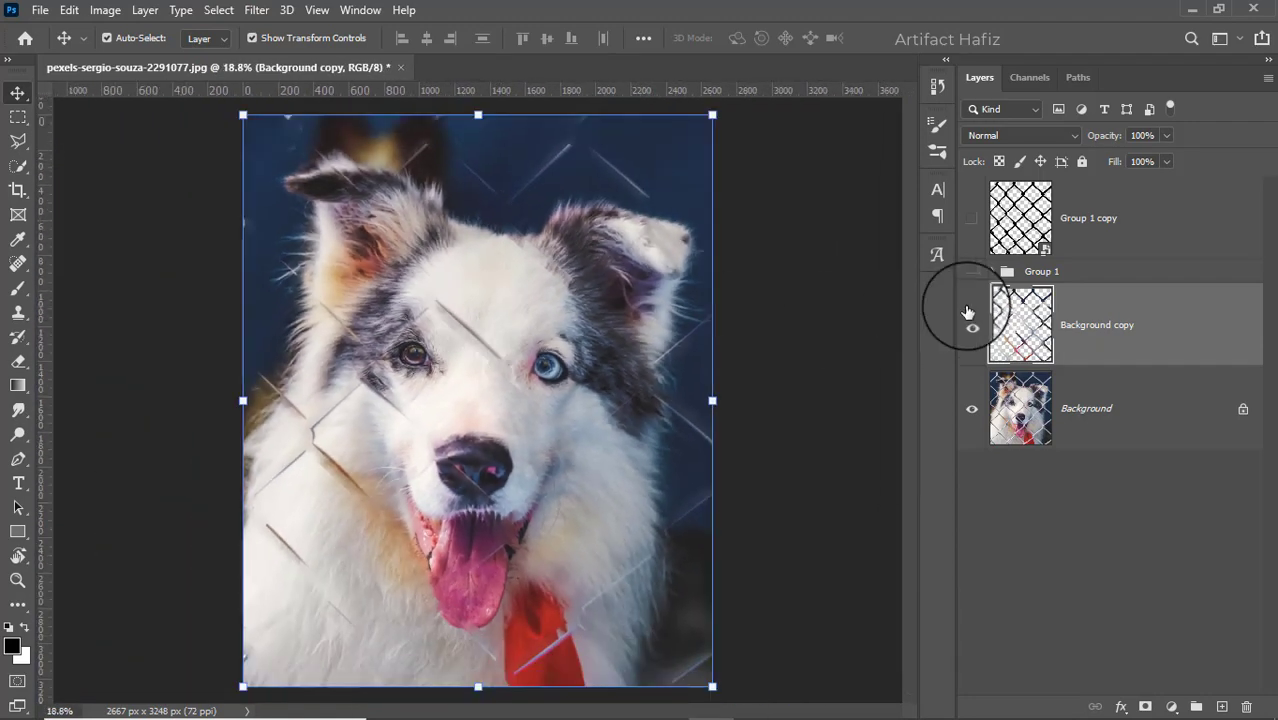
pyautogui.click(1130, 224)
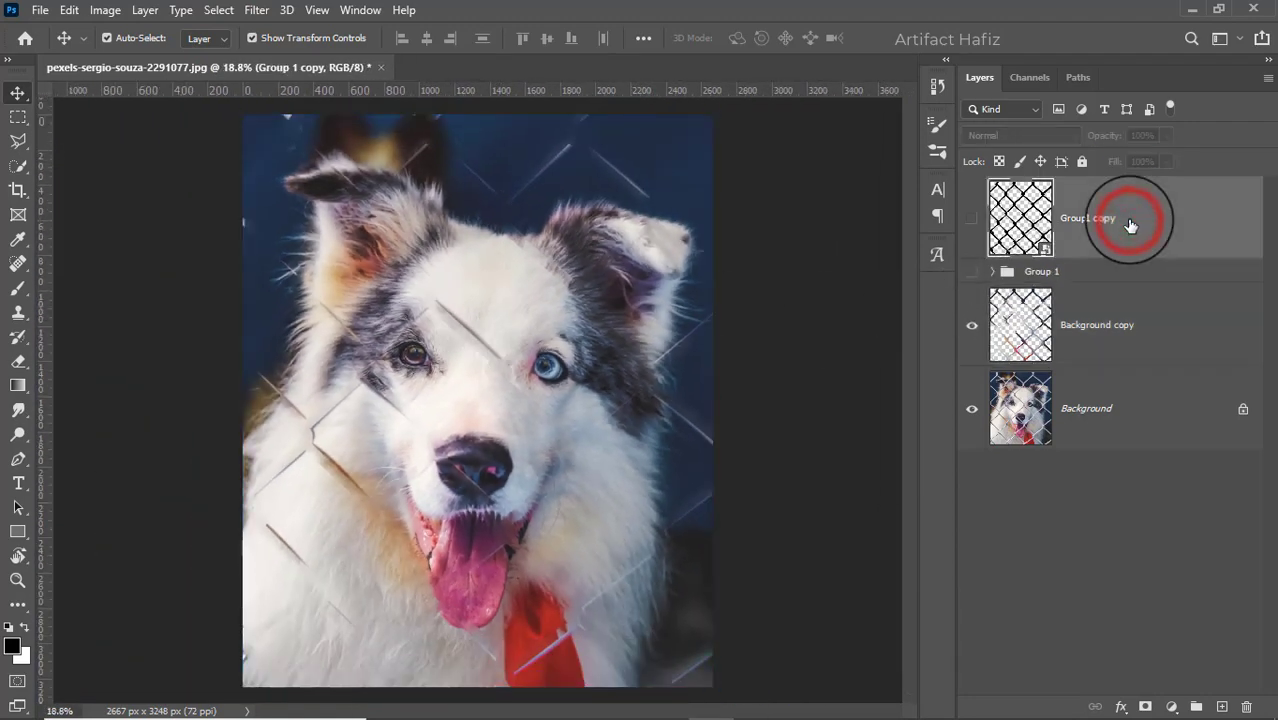
pyautogui.click(1221, 706)
# Stamp a merged visible copy into Layer 2 and spot-heal wire streaks above the head
pyautogui.hotkey('ctrl', 'shift', 'alt', 'e')
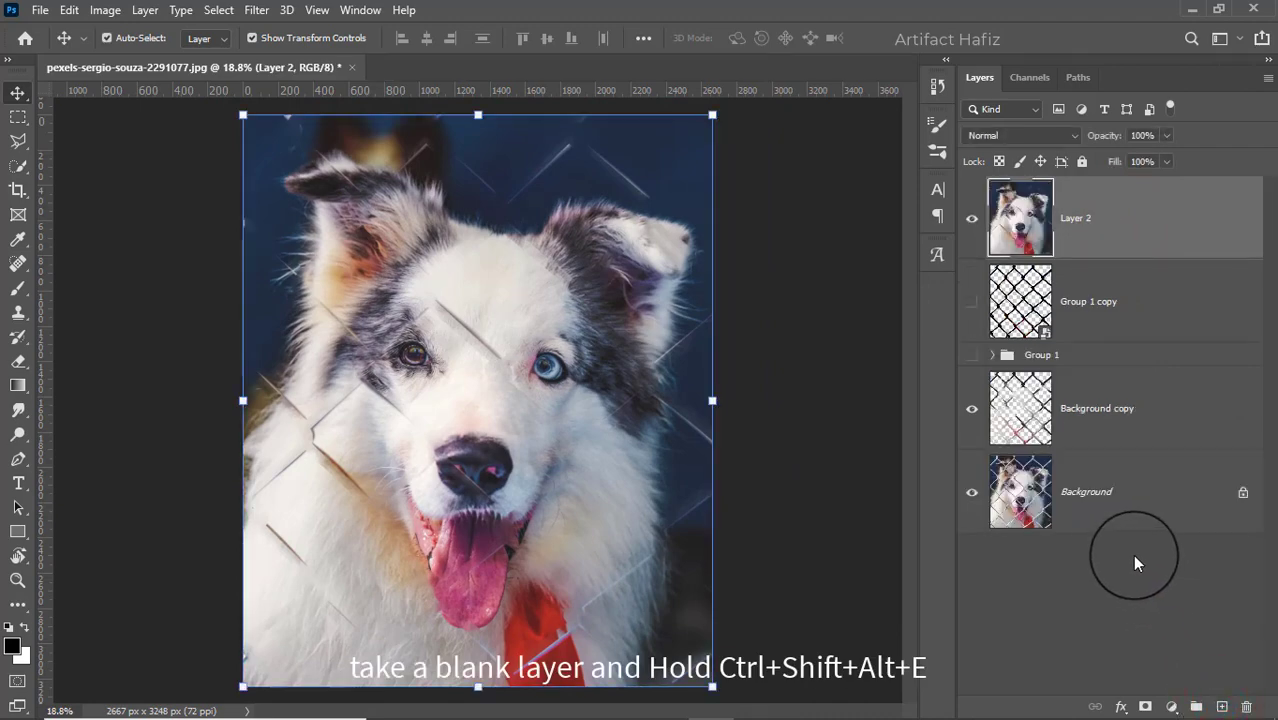
pyautogui.scroll(2, 330, 168)
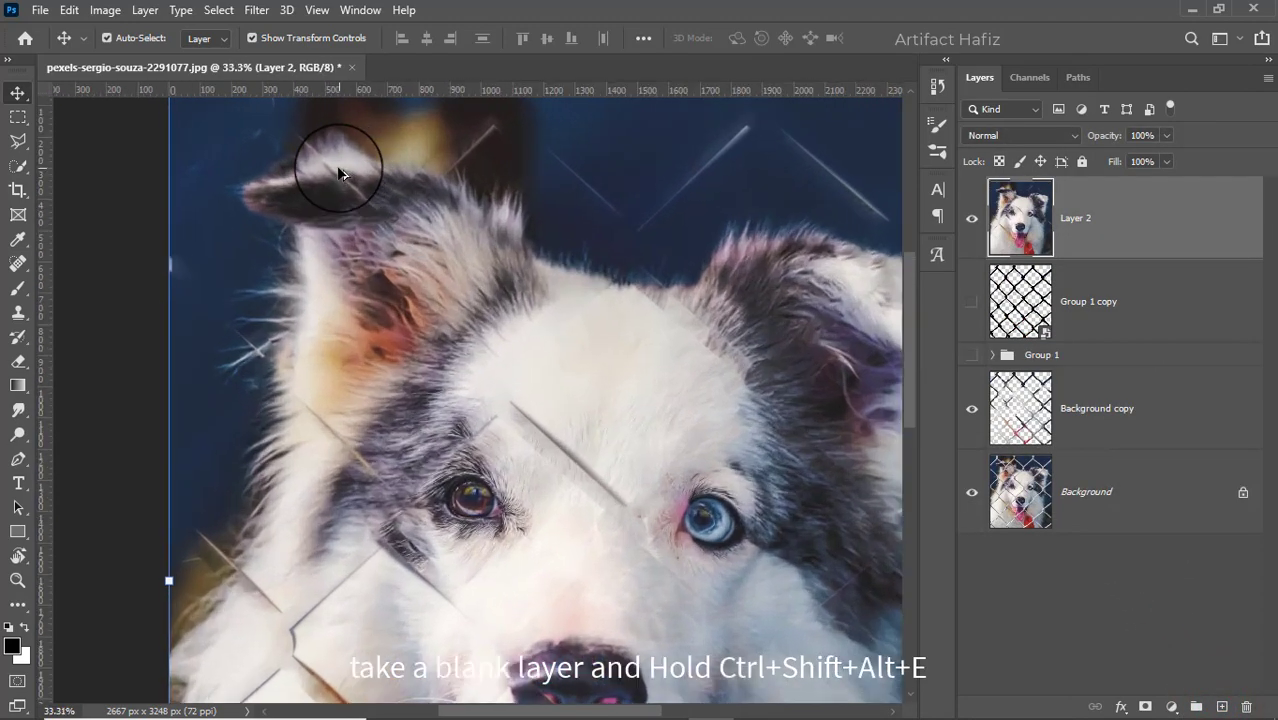
pyautogui.click(17, 264)
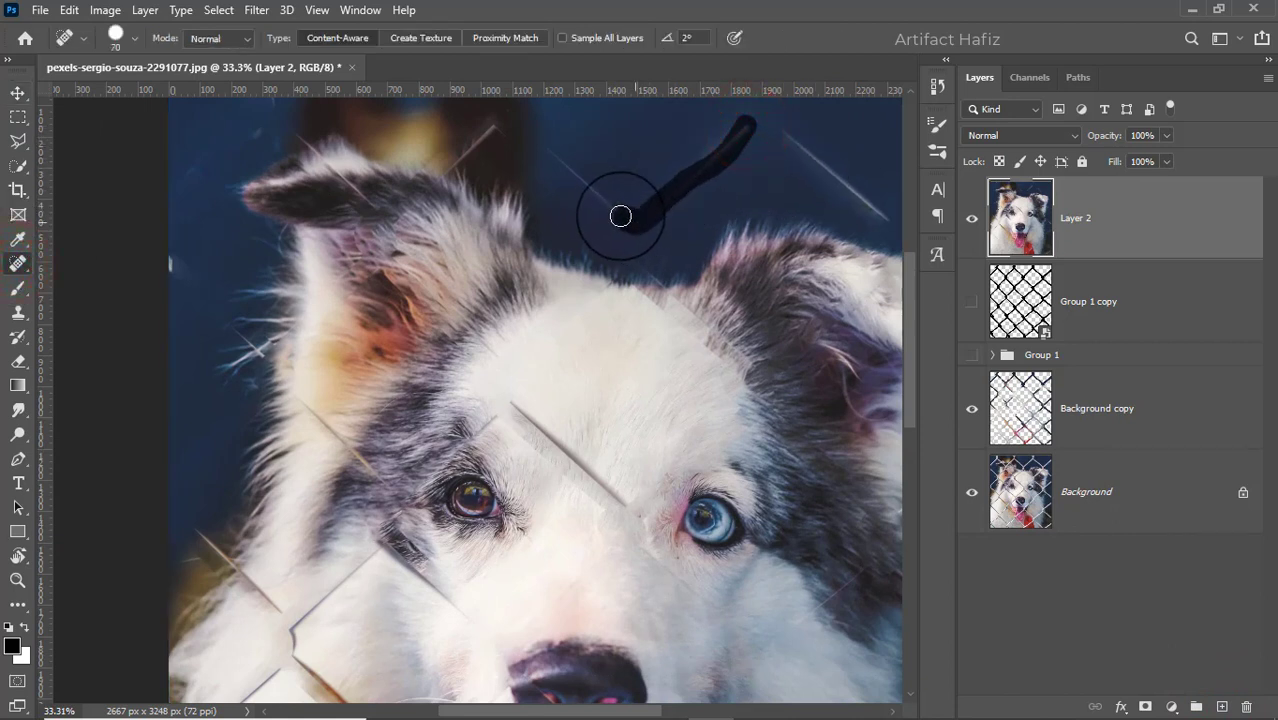
pyautogui.click(570, 167)
pyautogui.moveTo(643, 203); pyautogui.dragTo(650, 198)
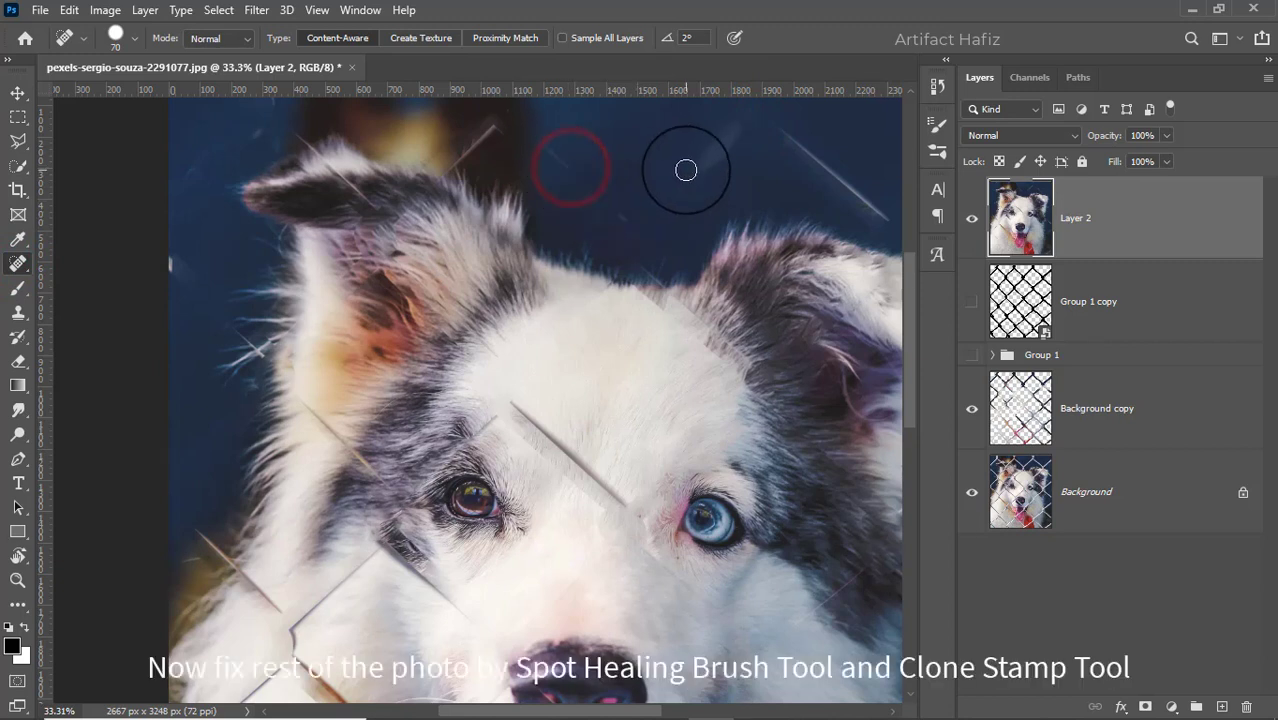
pyautogui.moveTo(734, 133); pyautogui.dragTo(724, 143)
pyautogui.click(680, 176)
# Heal remaining wires near the top edge, top right, ear and top-left background
pyautogui.moveTo(615, 219); pyautogui.dragTo(616, 219)
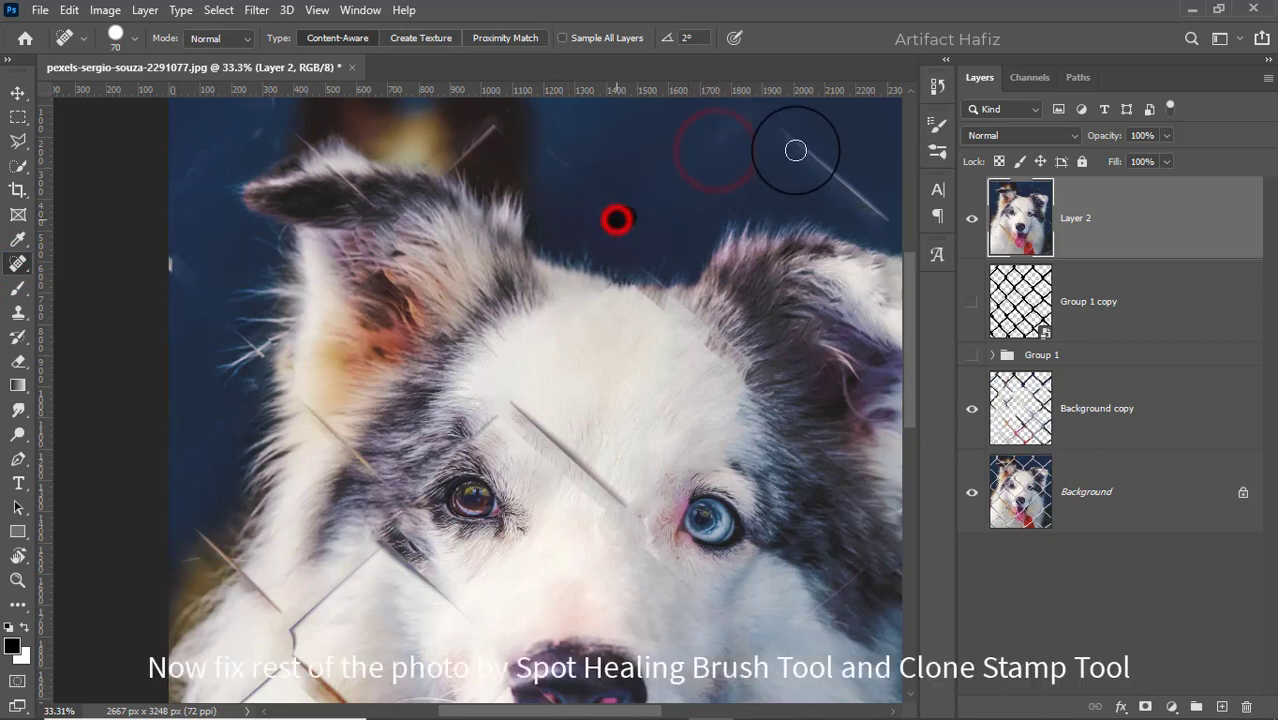
pyautogui.moveTo(815, 158); pyautogui.dragTo(875, 212)
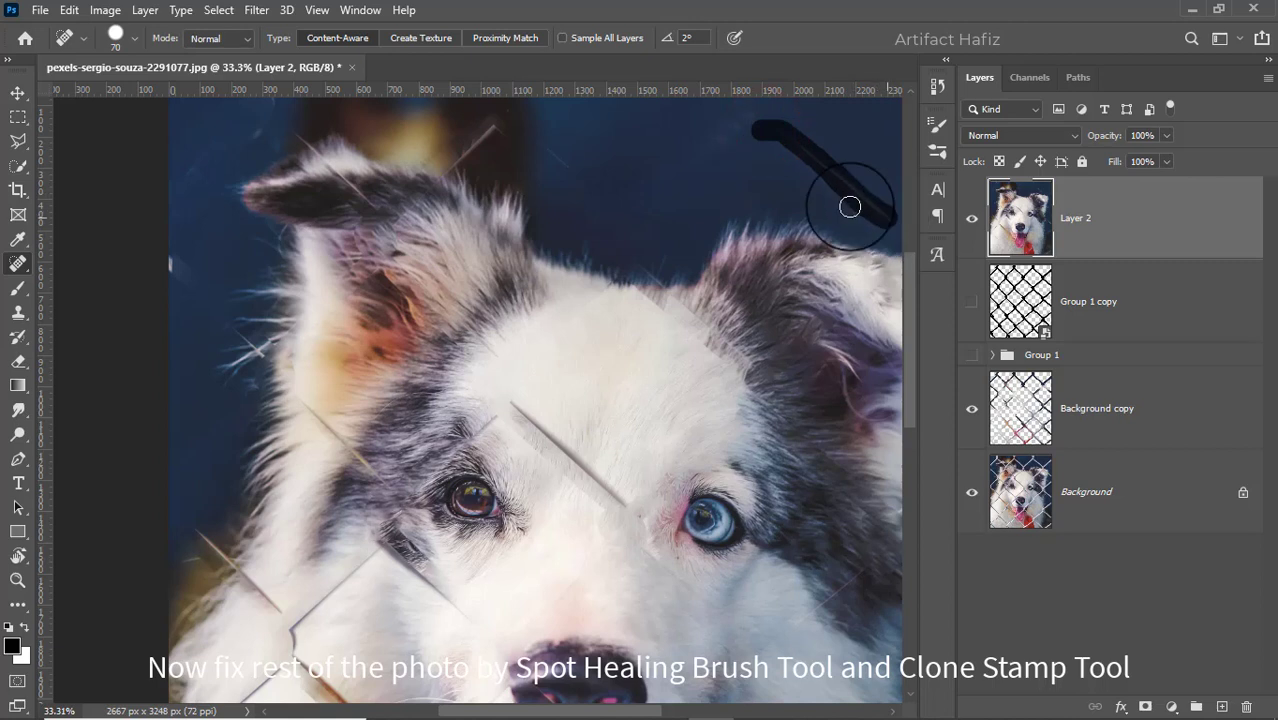
pyautogui.moveTo(605, 191); pyautogui.dragTo(727, 266)
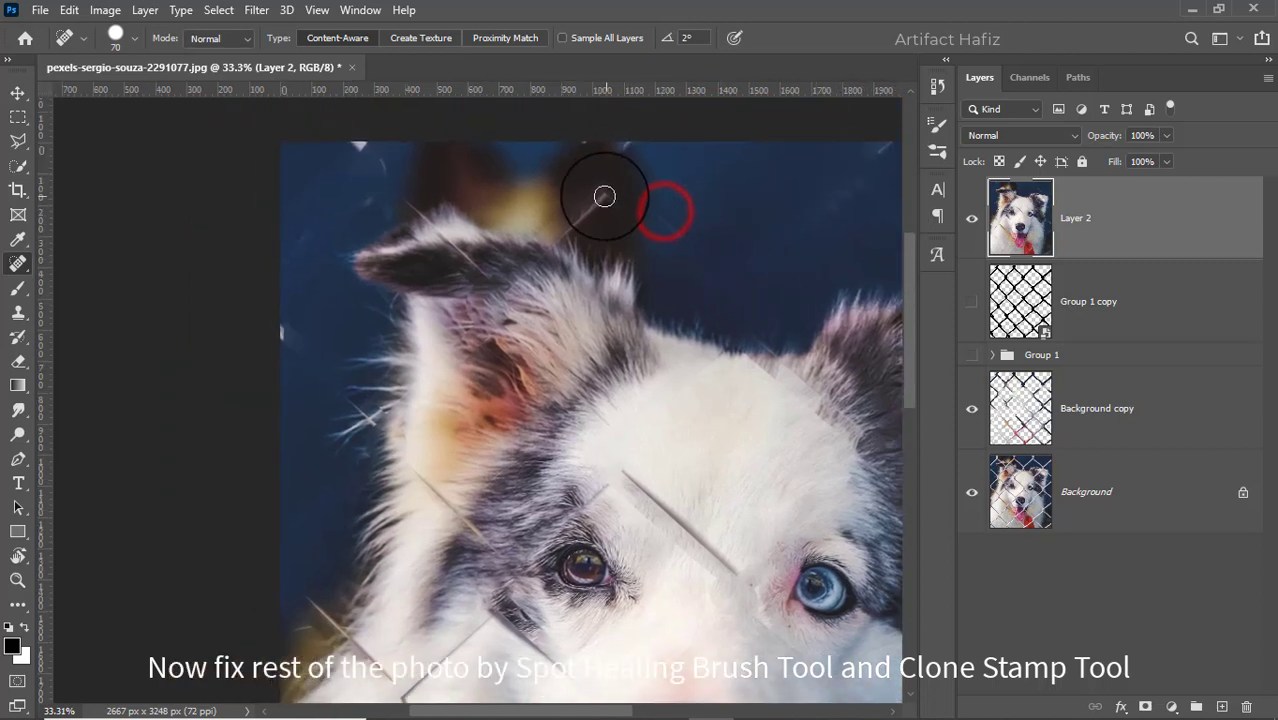
pyautogui.moveTo(567, 228); pyautogui.dragTo(567, 228)
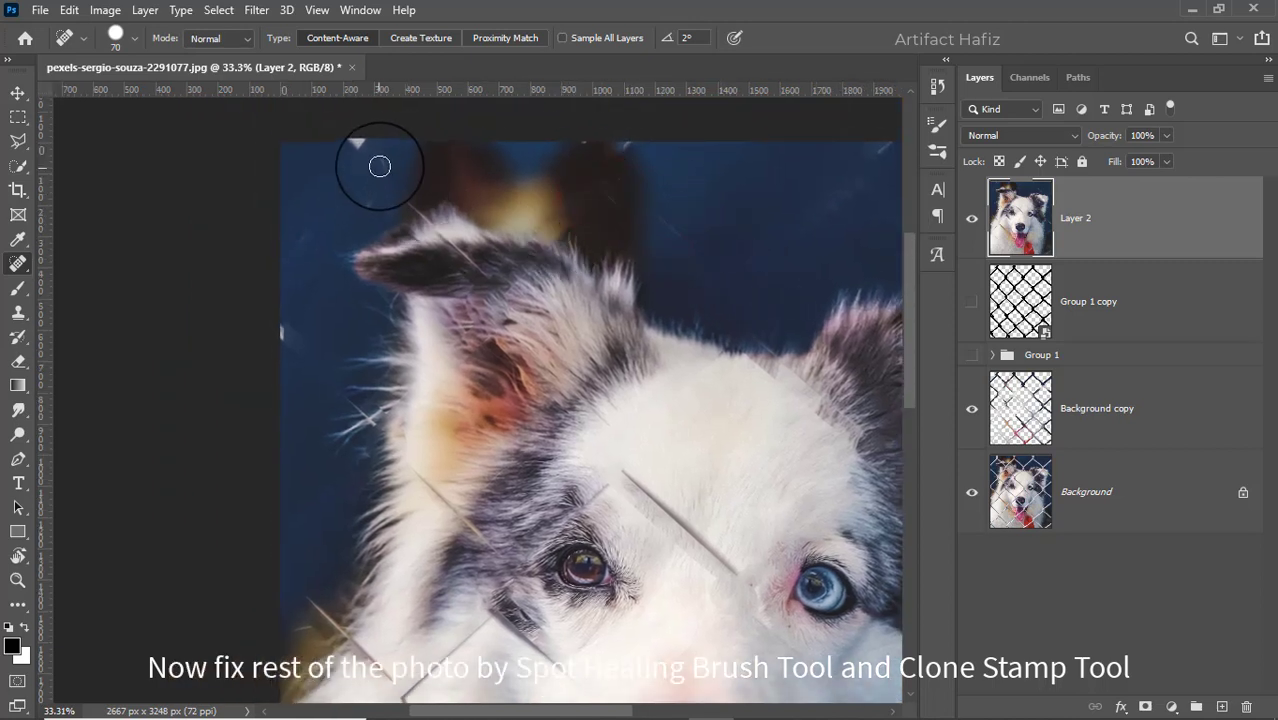
pyautogui.moveTo(368, 204); pyautogui.dragTo(305, 236)
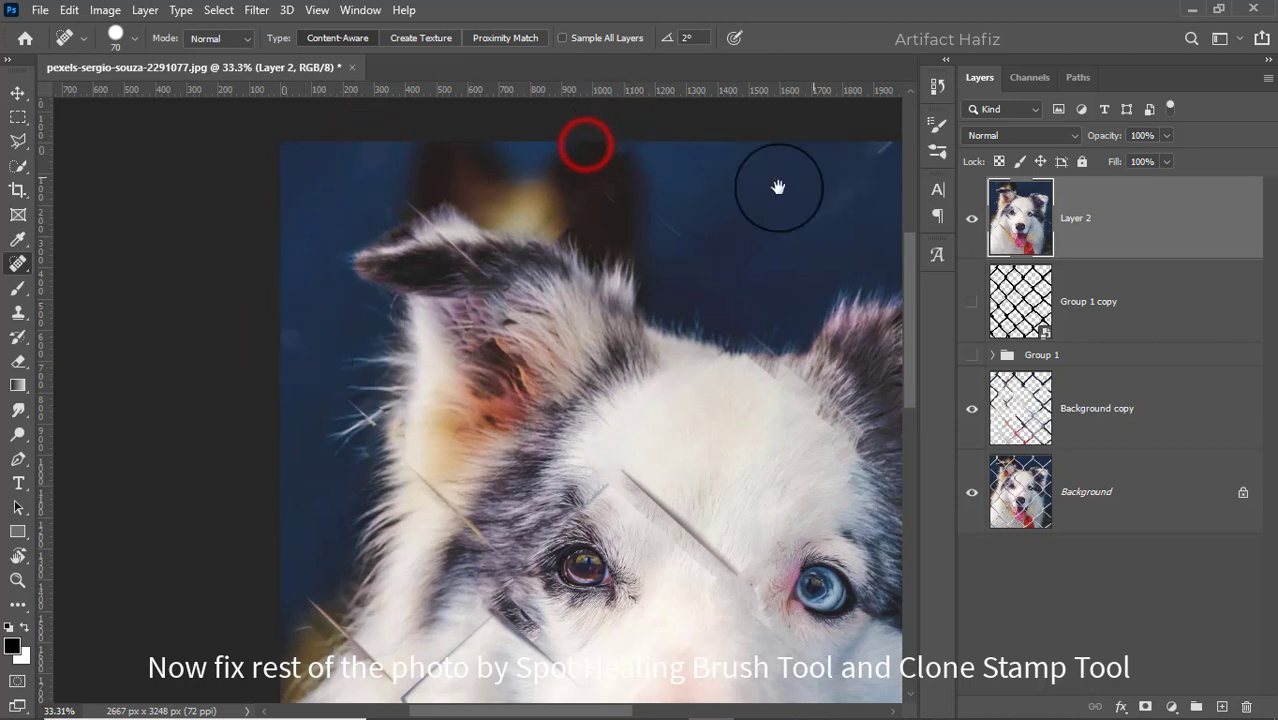
pyautogui.moveTo(778, 187); pyautogui.dragTo(637, 191)
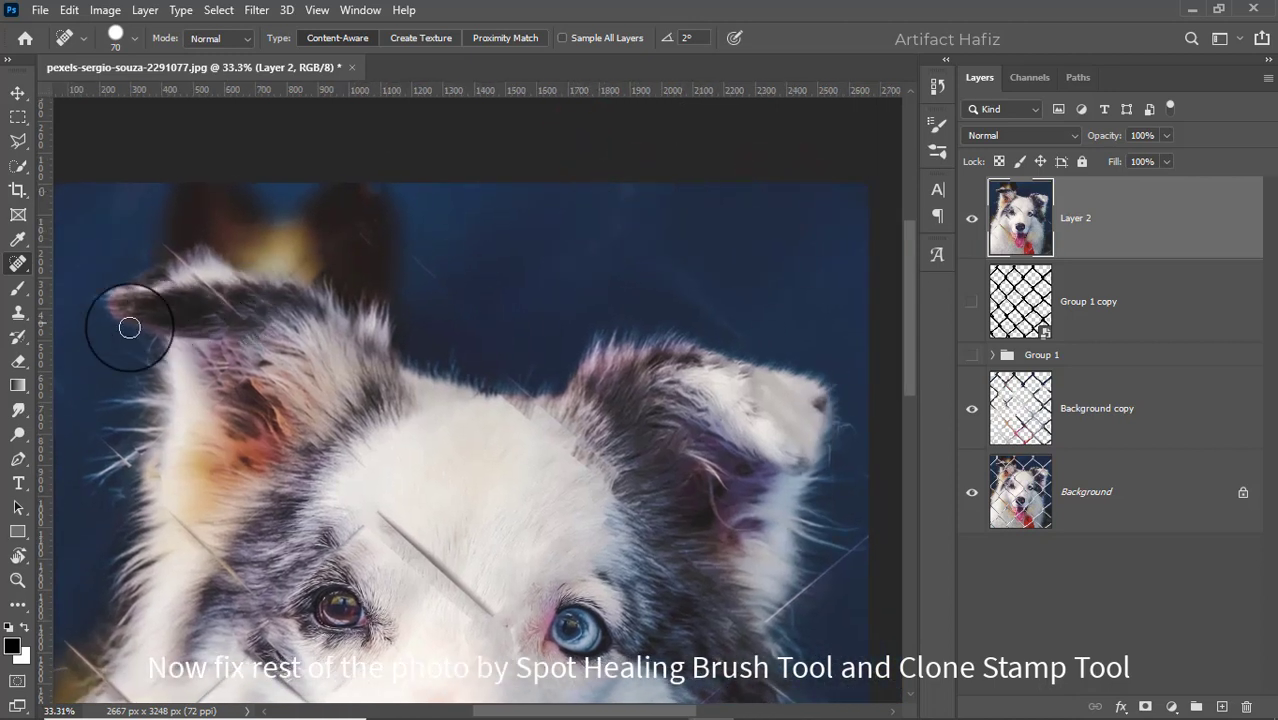
pyautogui.click(19, 313)
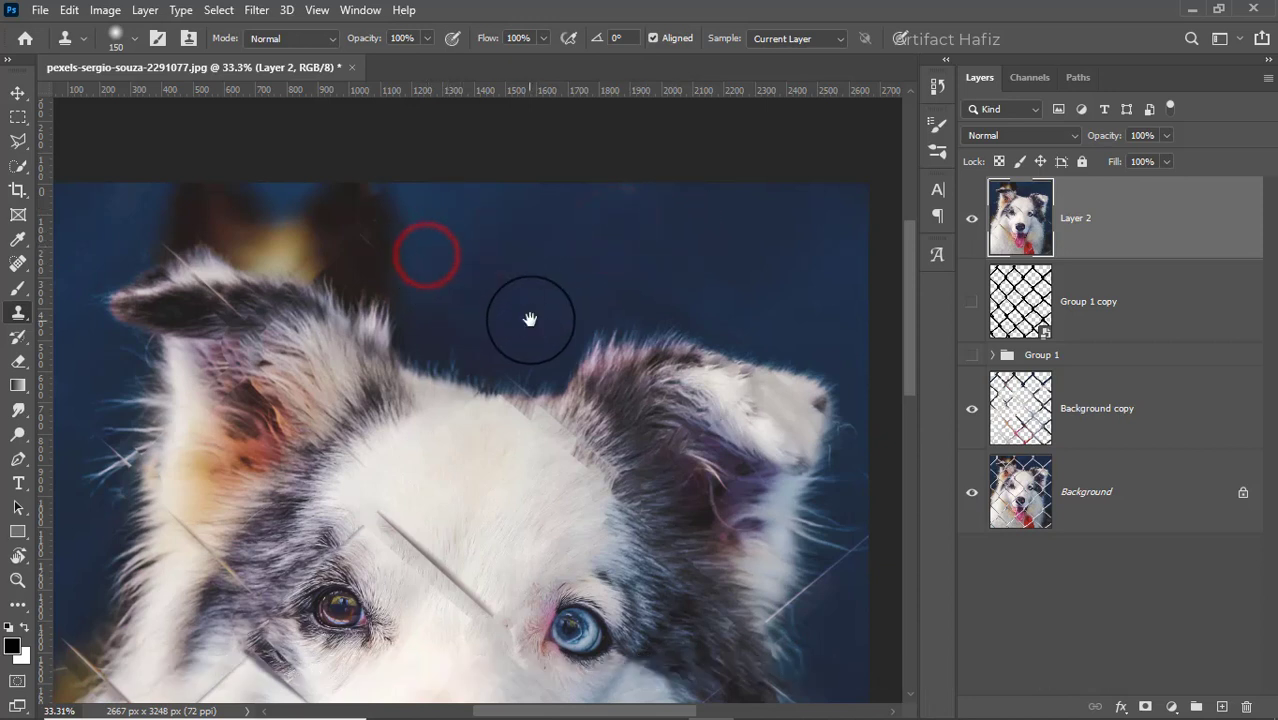
# Clone forehead and cheek fur over fence lines on the face and cheek
pyautogui.scroll(-5, 530, 319)
pyautogui.hscroll(-5, 530, 319)
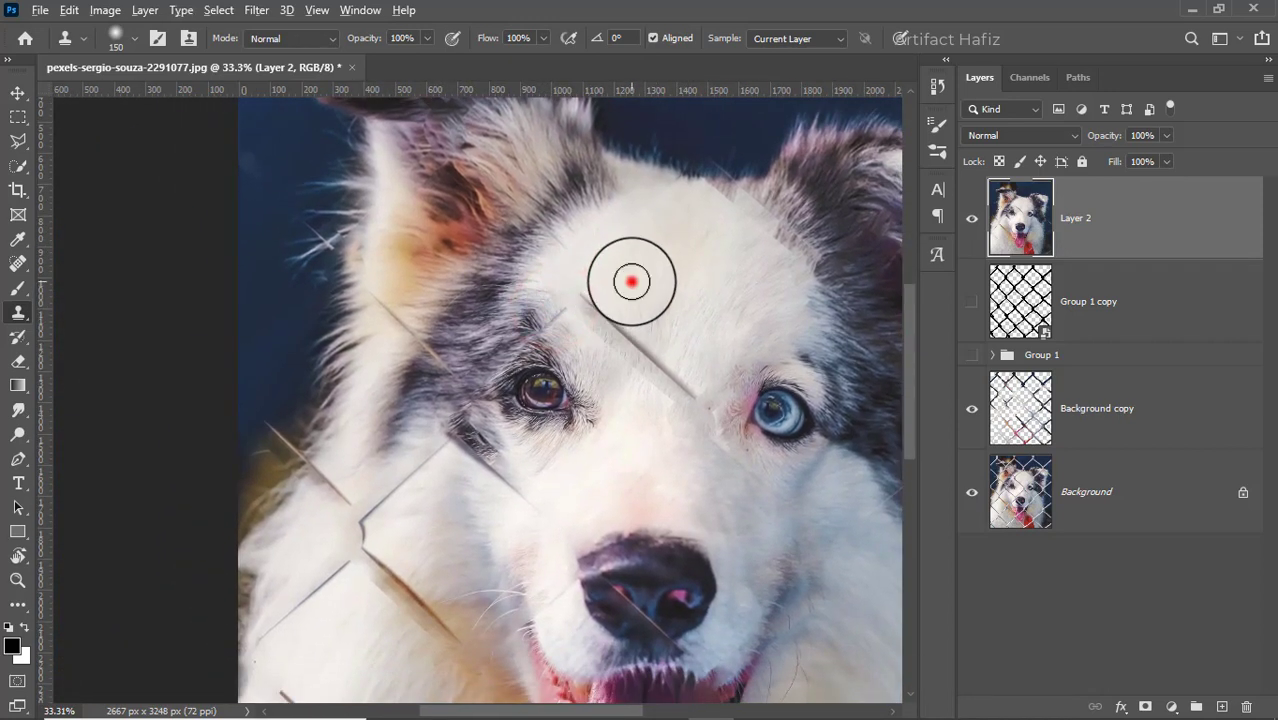
pyautogui.click(627, 342)
pyautogui.click(713, 465)
pyautogui.scroll(-5, 713, 470)
pyautogui.click(548, 220)
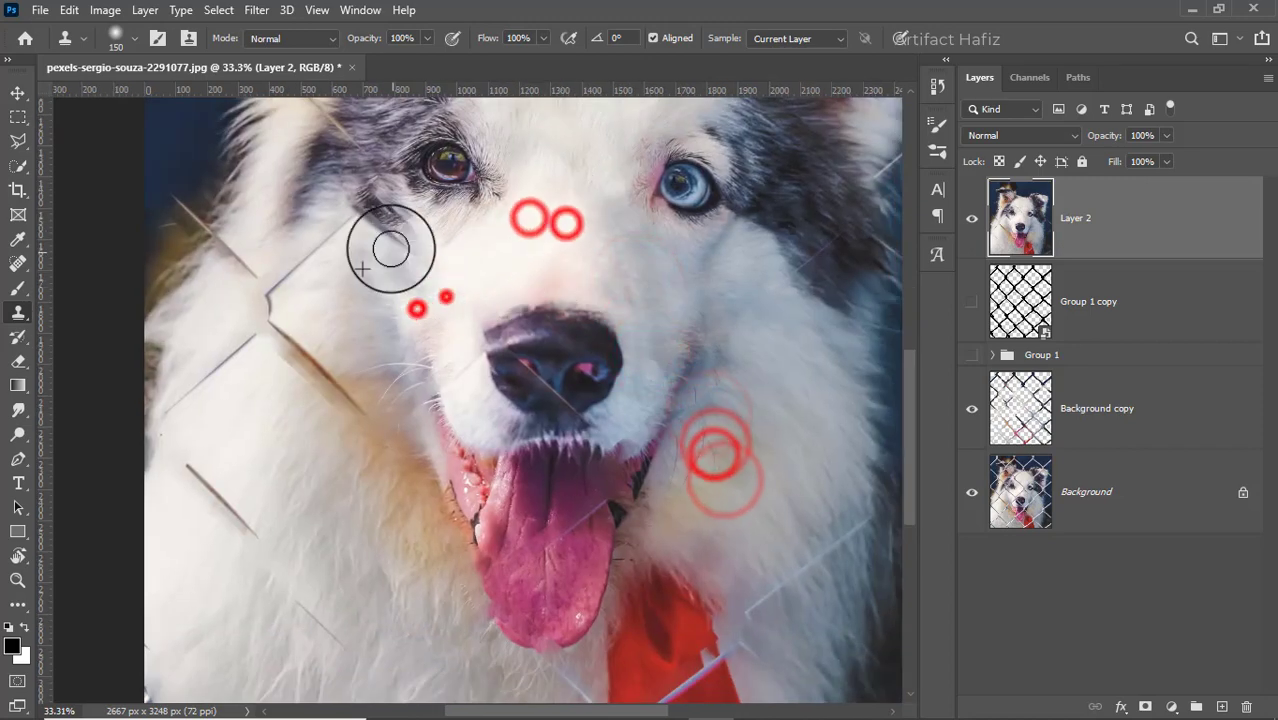
pyautogui.scroll(-2, 413, 257)
pyautogui.press('[')
pyautogui.press('[')
pyautogui.press('[')
pyautogui.scroll(3, 300, 448)
pyautogui.click(300, 448)
pyautogui.click(251, 470)
pyautogui.click(335, 390)
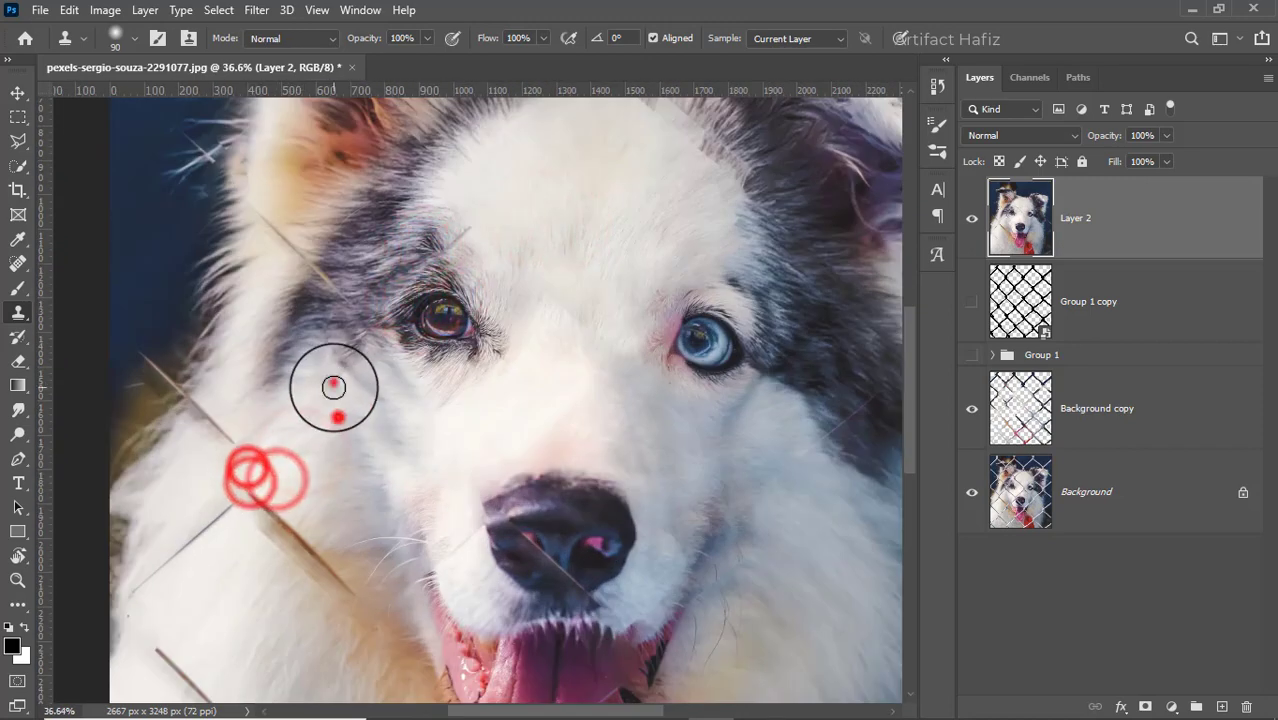
# Cover fence lines above and beside the left eye and in the top-left background
pyautogui.click(312, 258)
pyautogui.click(428, 230)
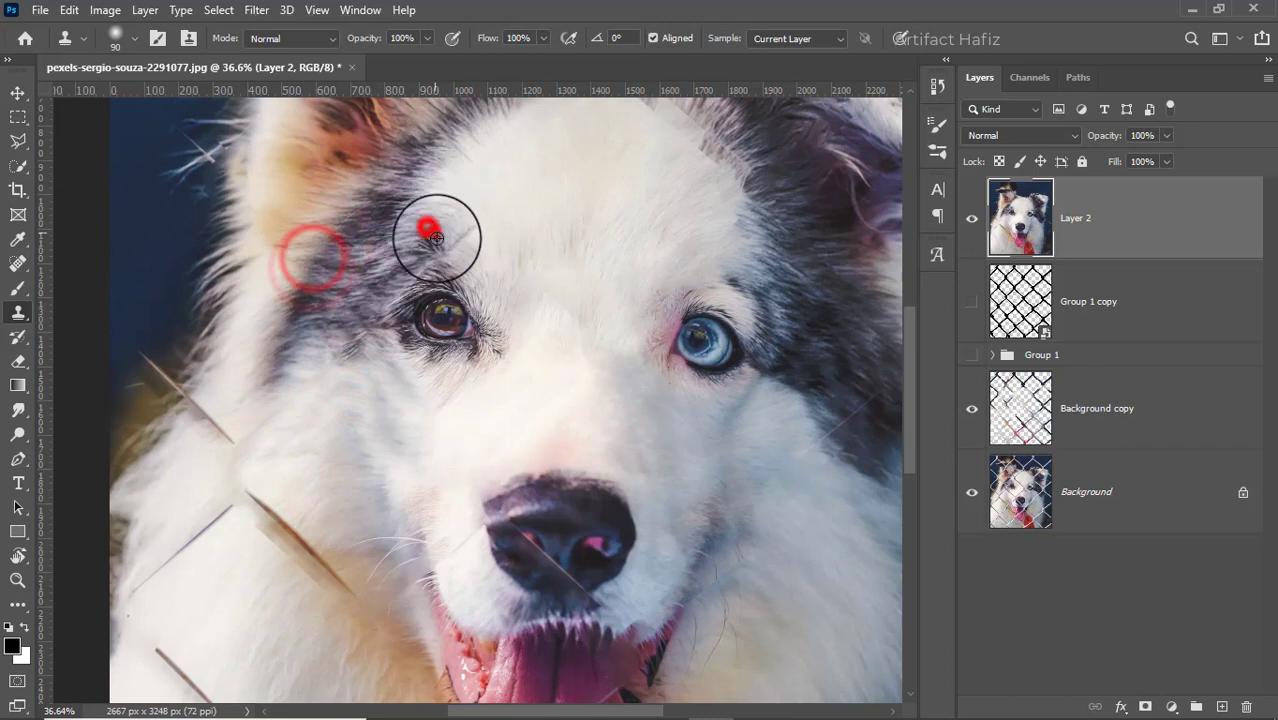
pyautogui.scroll(1, 405, 360)
pyautogui.click(368, 360)
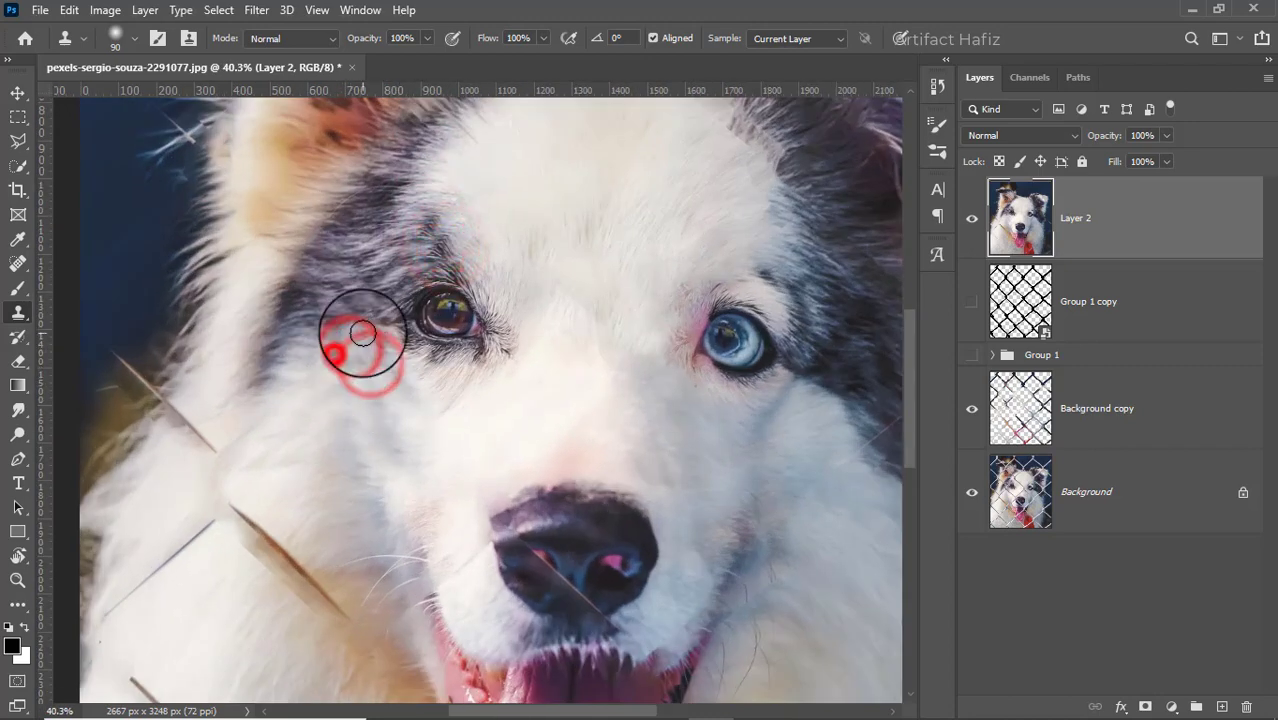
pyautogui.click(355, 335)
pyautogui.click(300, 285)
pyautogui.scroll(-1, 450, 340)
pyautogui.scroll(-1, 551, 374)
pyautogui.click(280, 248)
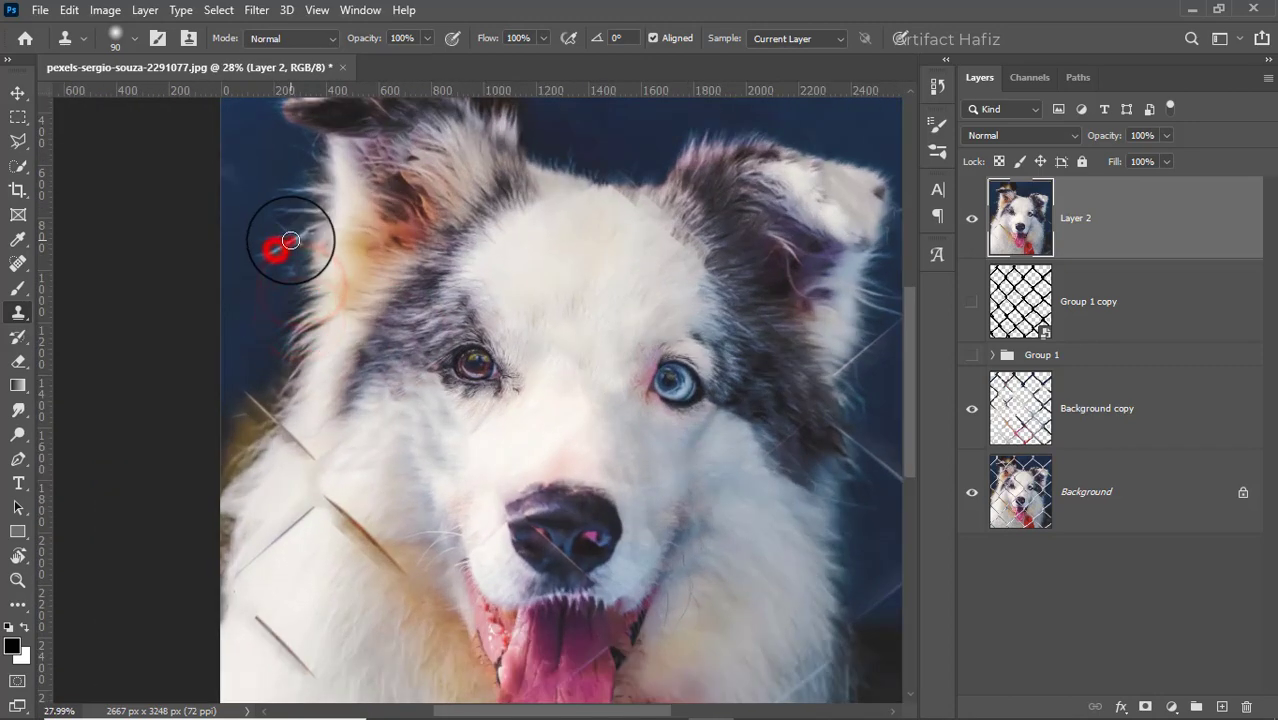
pyautogui.scroll(-1, 300, 330)
# Clone clean fur over the fence lines across the left cheek with a larger brush
pyautogui.click(277, 380)
pyautogui.click(313, 443)
pyautogui.click(360, 487)
pyautogui.click(388, 521)
pyautogui.click(311, 510)
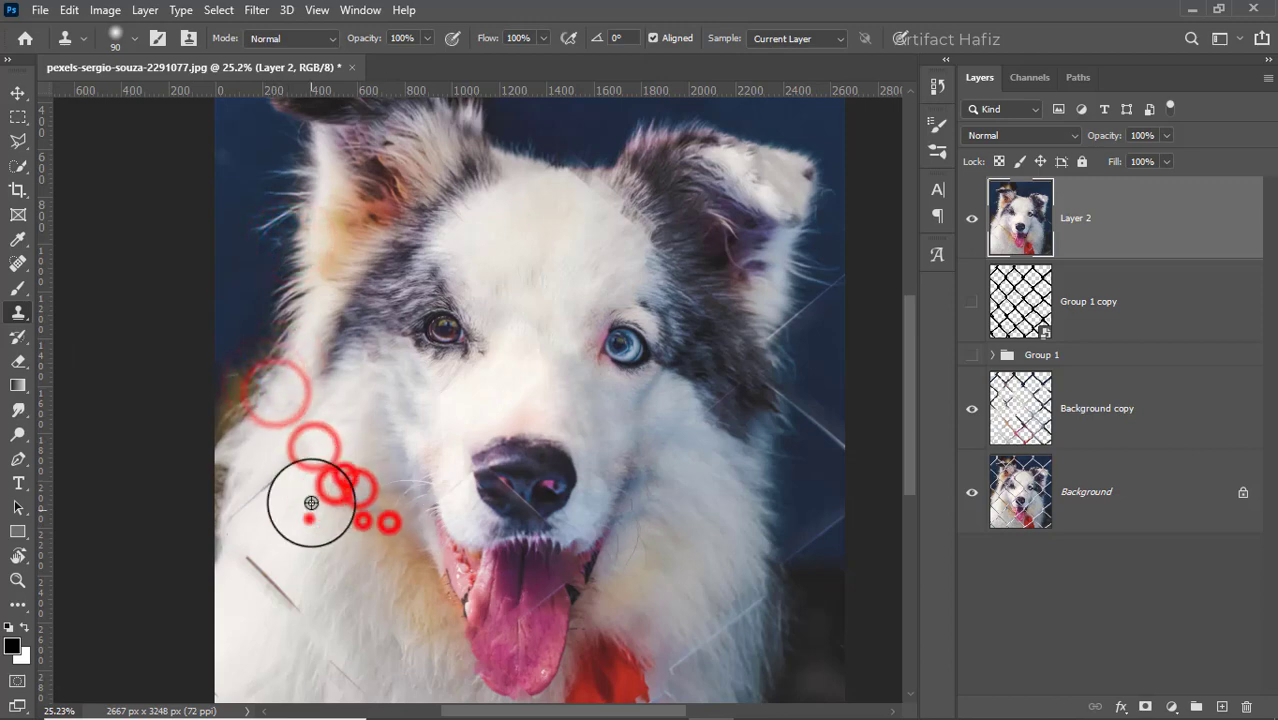
pyautogui.scroll(1, 320, 480)
pyautogui.press(']')
pyautogui.press(']')
pyautogui.click(268, 512)
pyautogui.scroll(-2, 333, 458)
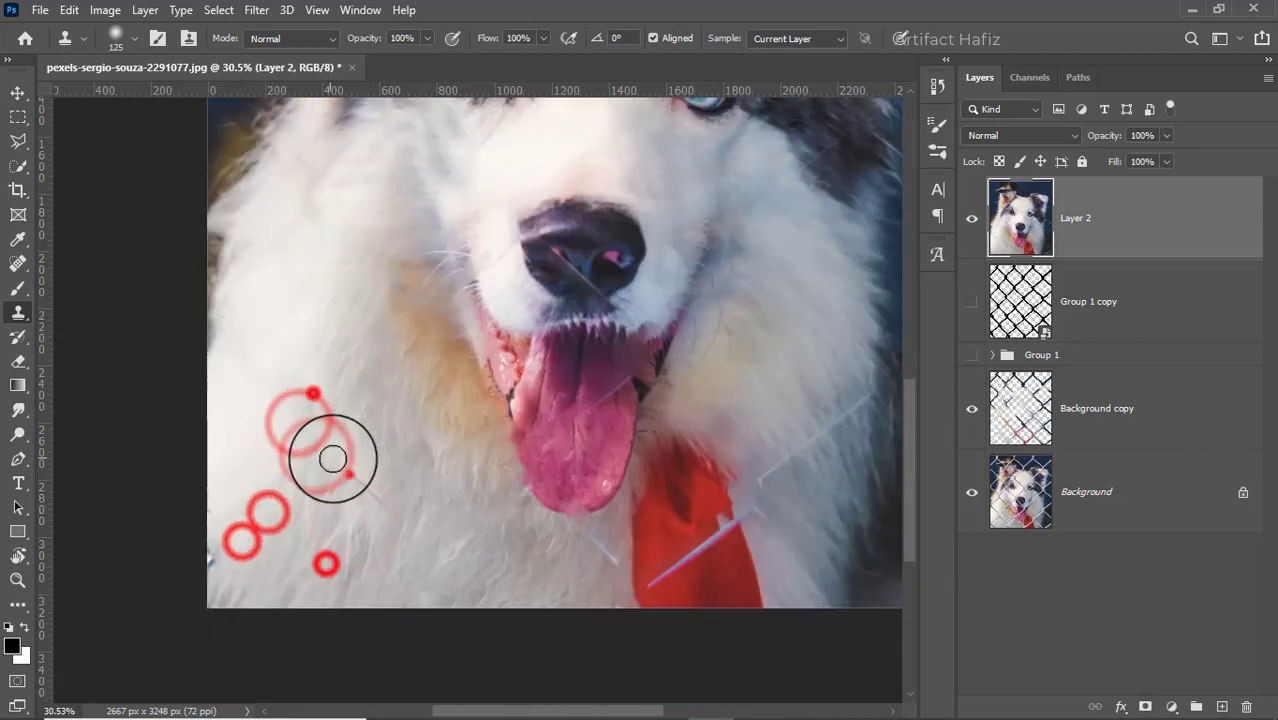
pyautogui.keyDown('alt'); pyautogui.click(248, 372); pyautogui.keyUp('alt')
pyautogui.scroll(1, 595, 440)
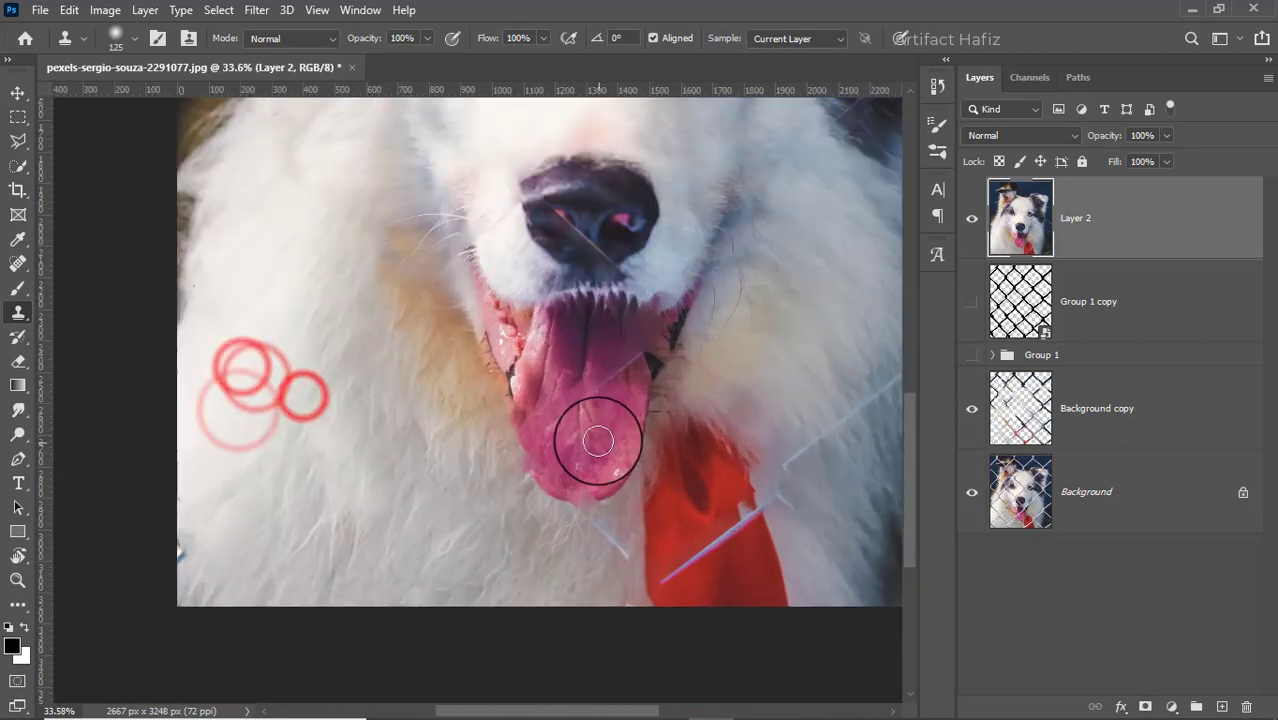
# Clone tongue texture over the fence lines on the tongue and repair its tip
pyautogui.click(585, 428)
pyautogui.scroll(1, 600, 400)
pyautogui.click(585, 390)
pyautogui.click(592, 453)
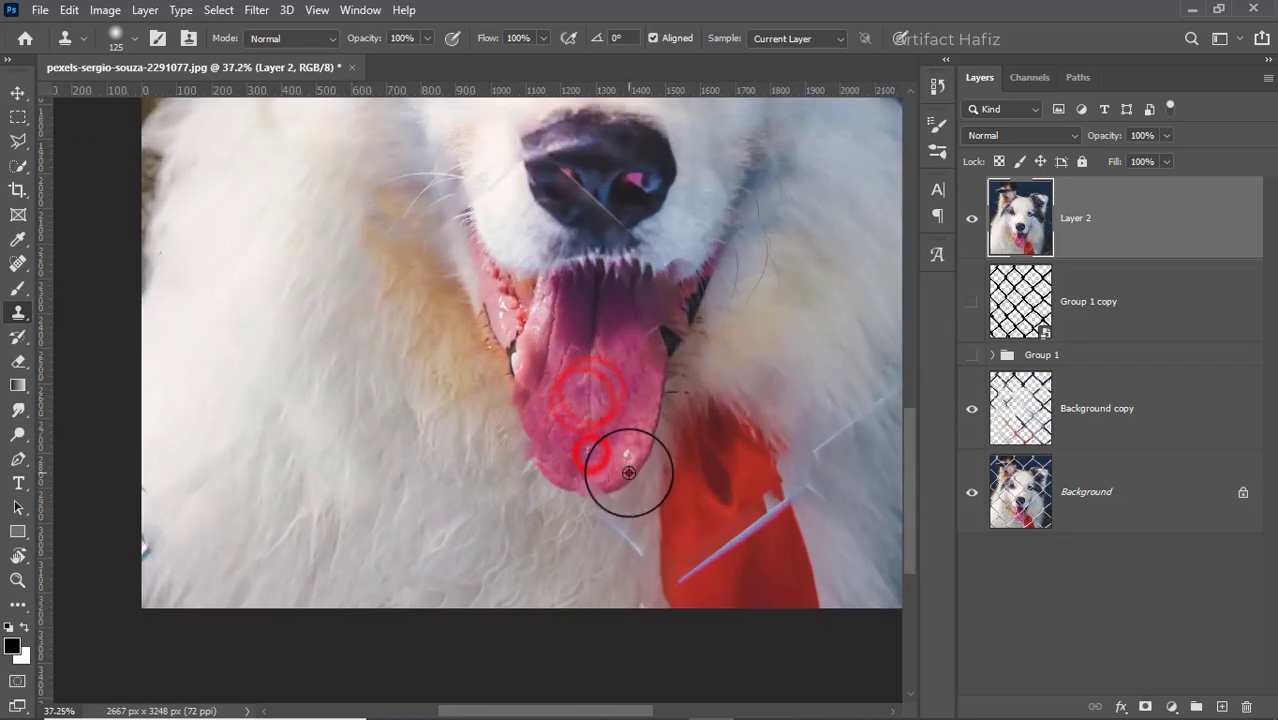
pyautogui.click(628, 472)
pyautogui.click(539, 442)
pyautogui.press('[')
pyautogui.press('[')
pyautogui.press('[')
pyautogui.scroll(4, 685, 505)
pyautogui.click(505, 579)
pyautogui.click(465, 568)
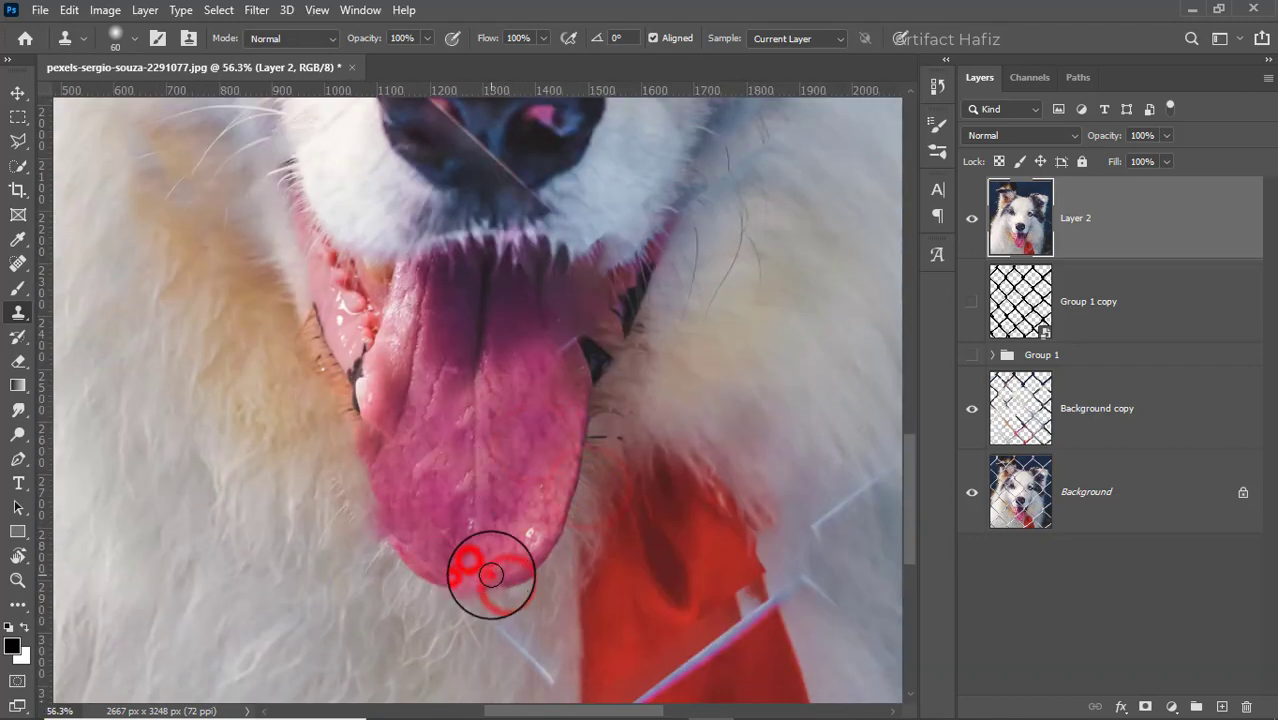
# Cover the fence line below the tongue with left-cheek fur
pyautogui.click(348, 520)
pyautogui.click(456, 605)
pyautogui.click(491, 599)
pyautogui.scroll(-4, 551, 565)
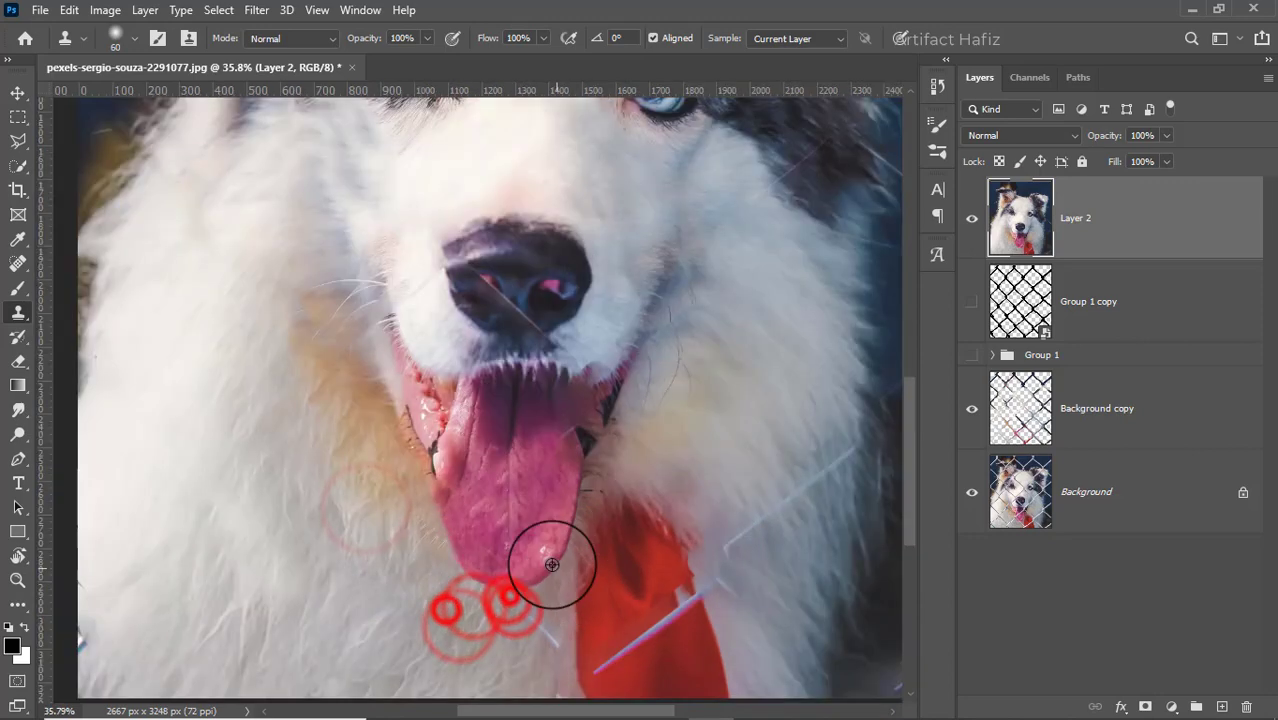
pyautogui.scroll(2, 551, 565)
# Paint clean fur over the white fence lines beside the red patch
pyautogui.click(522, 491)
pyautogui.click(660, 555)
pyautogui.click(638, 505)
pyautogui.click(692, 500)
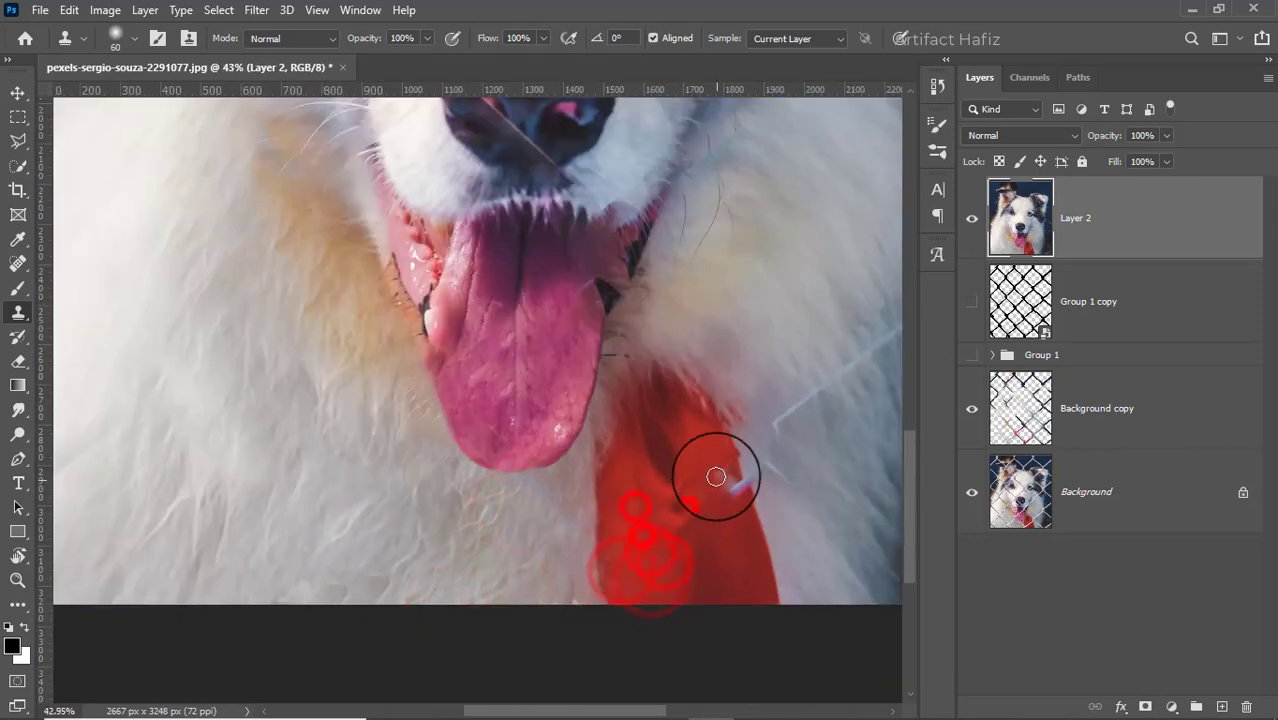
pyautogui.click(705, 441)
pyautogui.click(732, 505)
pyautogui.moveTo(789, 484); pyautogui.dragTo(736, 566)
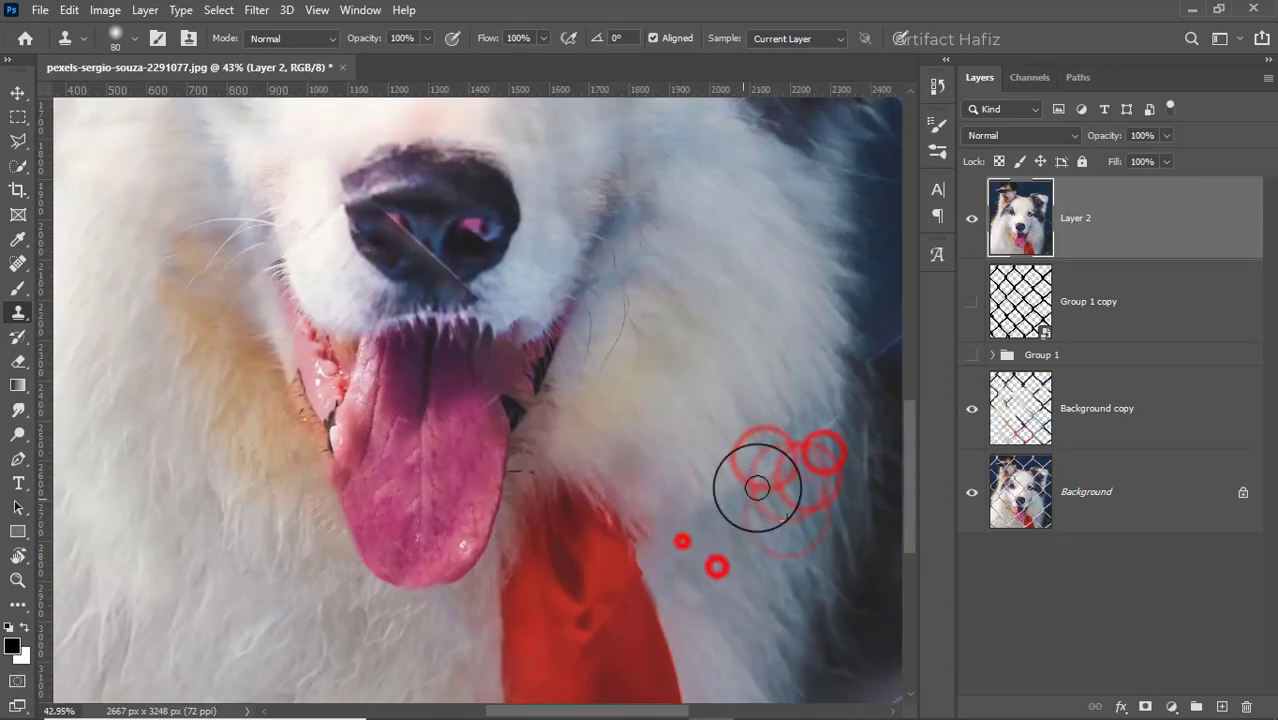
# Cover fence lines in the right cheek fur, then lower clone opacity to 46%
pyautogui.click(734, 392)
pyautogui.click(685, 531)
pyautogui.click(676, 490)
pyautogui.scroll(-1, 738, 458)
pyautogui.click(698, 513)
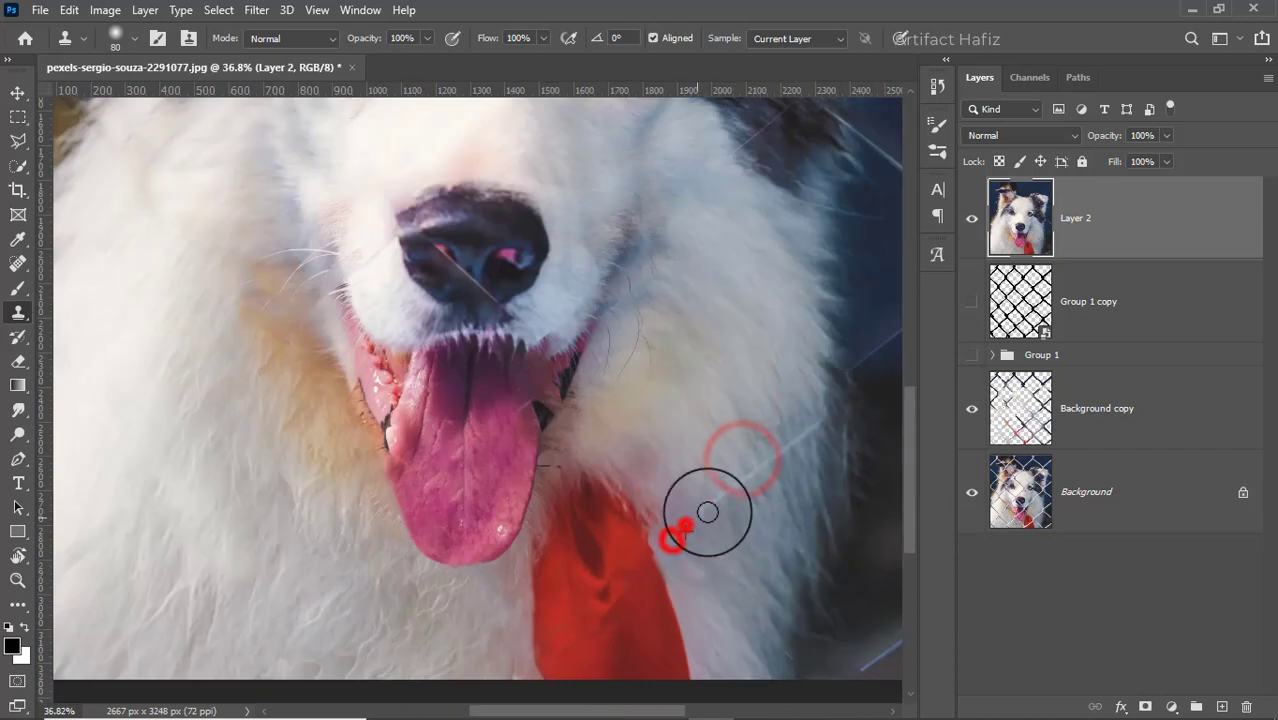
pyautogui.scroll(2, 698, 513)
pyautogui.moveTo(687, 521); pyautogui.dragTo(800, 440)
pyautogui.scroll(2, 800, 440)
pyautogui.click(685, 508)
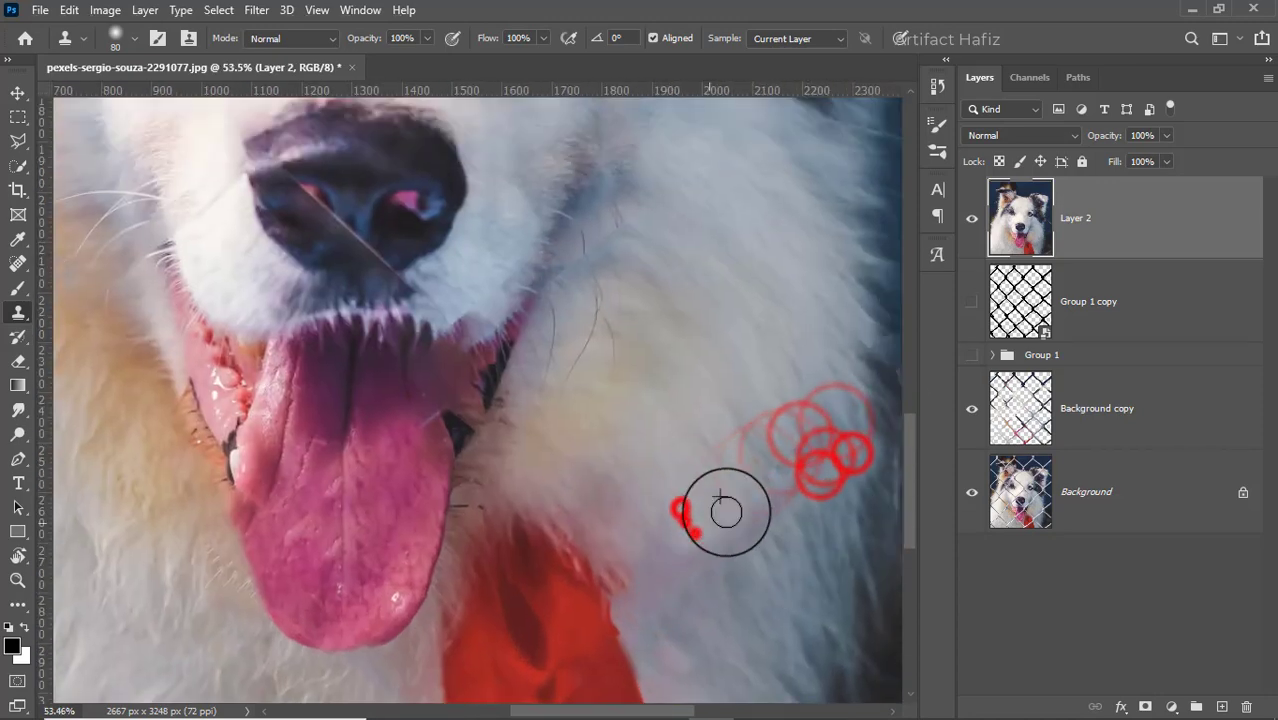
pyautogui.click(650, 559)
pyautogui.scroll(-2, 564, 522)
pyautogui.moveTo(426, 38); pyautogui.dragTo(390, 38)
# Softly blend the right cheek fur with a larger brush at 46% opacity
pyautogui.click(559, 550)
pyautogui.click(567, 598)
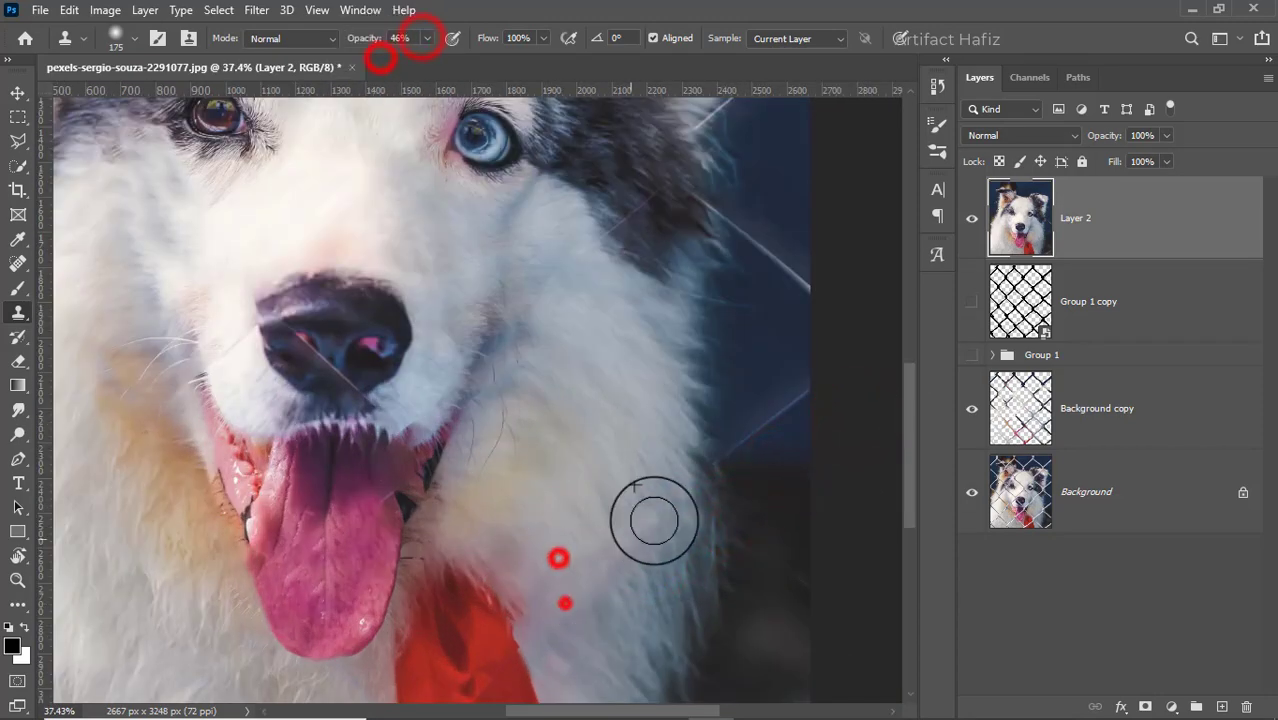
pyautogui.click(585, 528)
pyautogui.scroll(-1, 615, 502)
pyautogui.scroll(3, 692, 516)
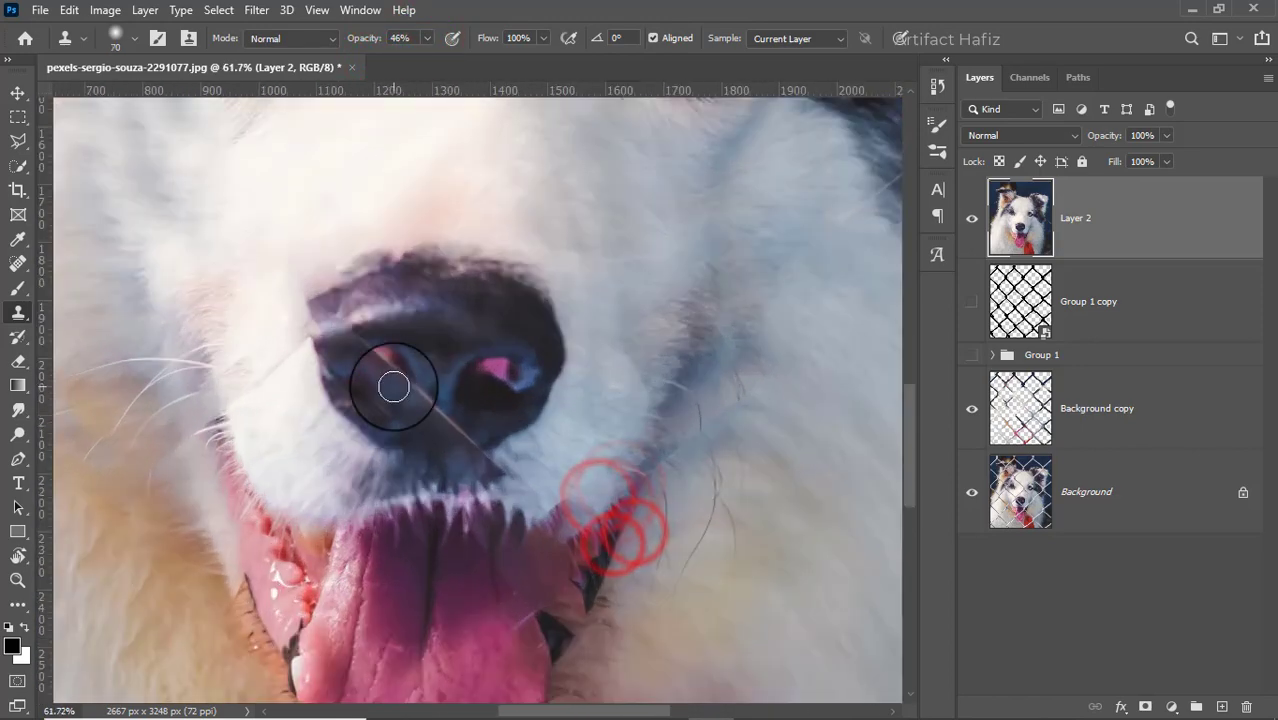
# At 100% opacity, clone fur beside the nose over the fence lines near it
pyautogui.click(258, 330)
pyautogui.click(297, 343)
pyautogui.click(265, 425)
pyautogui.click(431, 38)
pyautogui.click(228, 454)
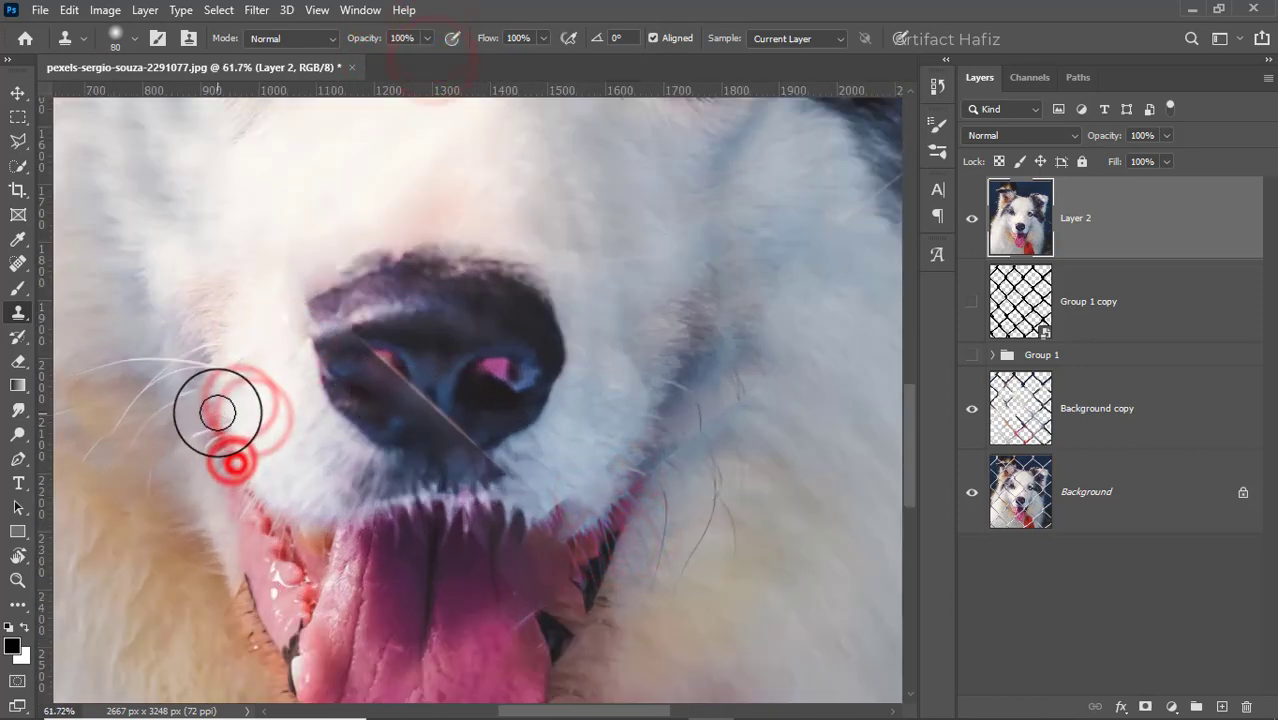
pyautogui.click(214, 408)
pyautogui.click(291, 362)
pyautogui.scroll(3, 427, 499)
# With a smaller brush, paint out the lower fence line on the nose and tidy its edge
pyautogui.press('[')
pyautogui.press('[')
pyautogui.press('[')
pyautogui.click(371, 408)
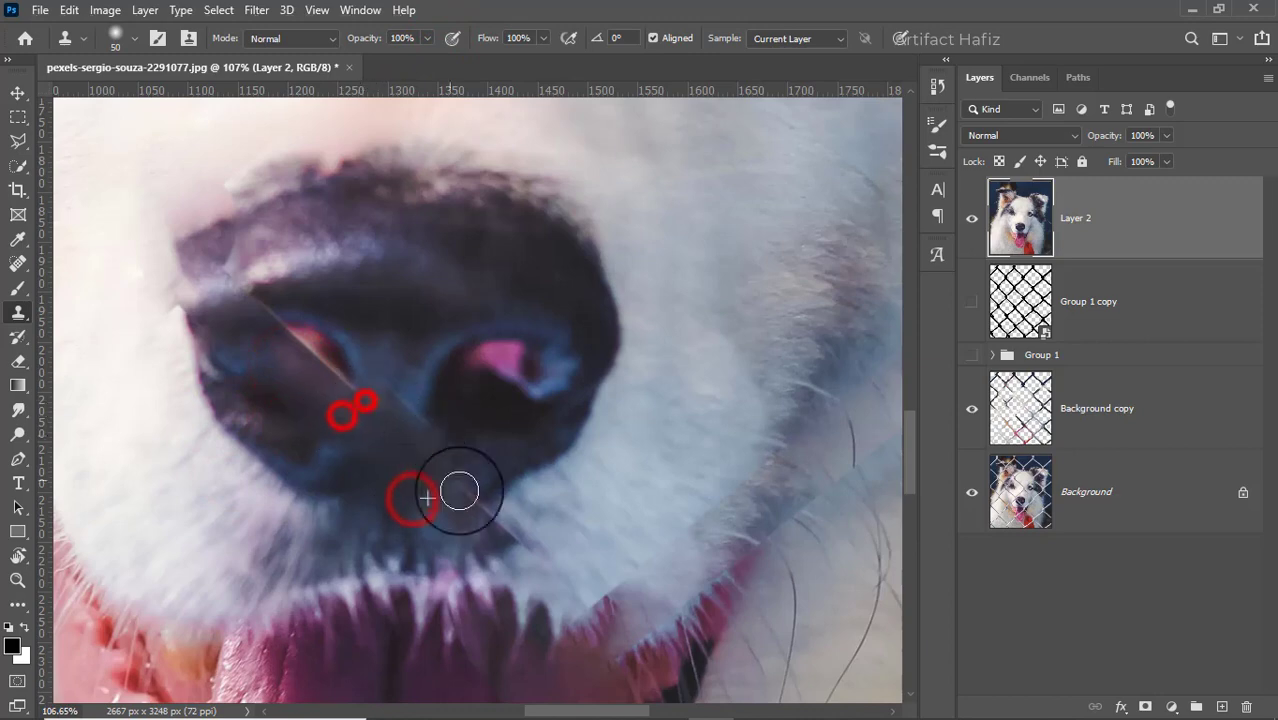
pyautogui.click(456, 491)
pyautogui.click(502, 536)
pyautogui.moveTo(242, 242); pyautogui.dragTo(322, 391)
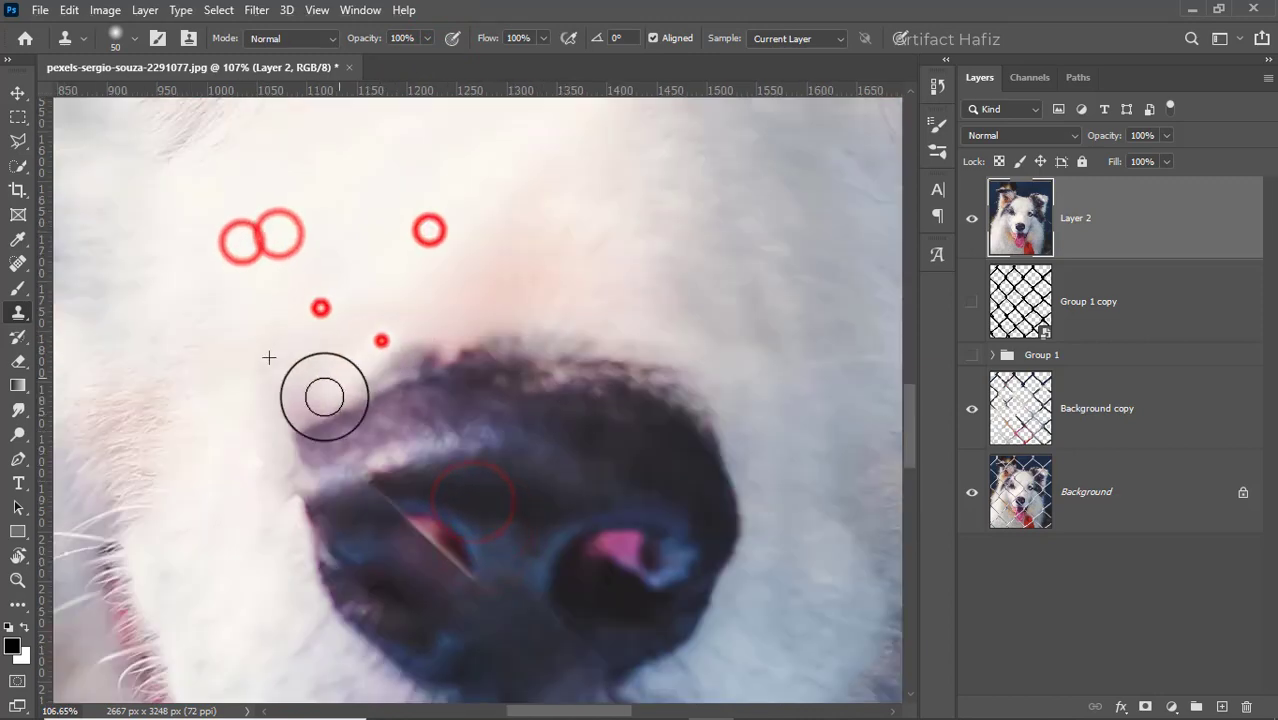
pyautogui.click(305, 495)
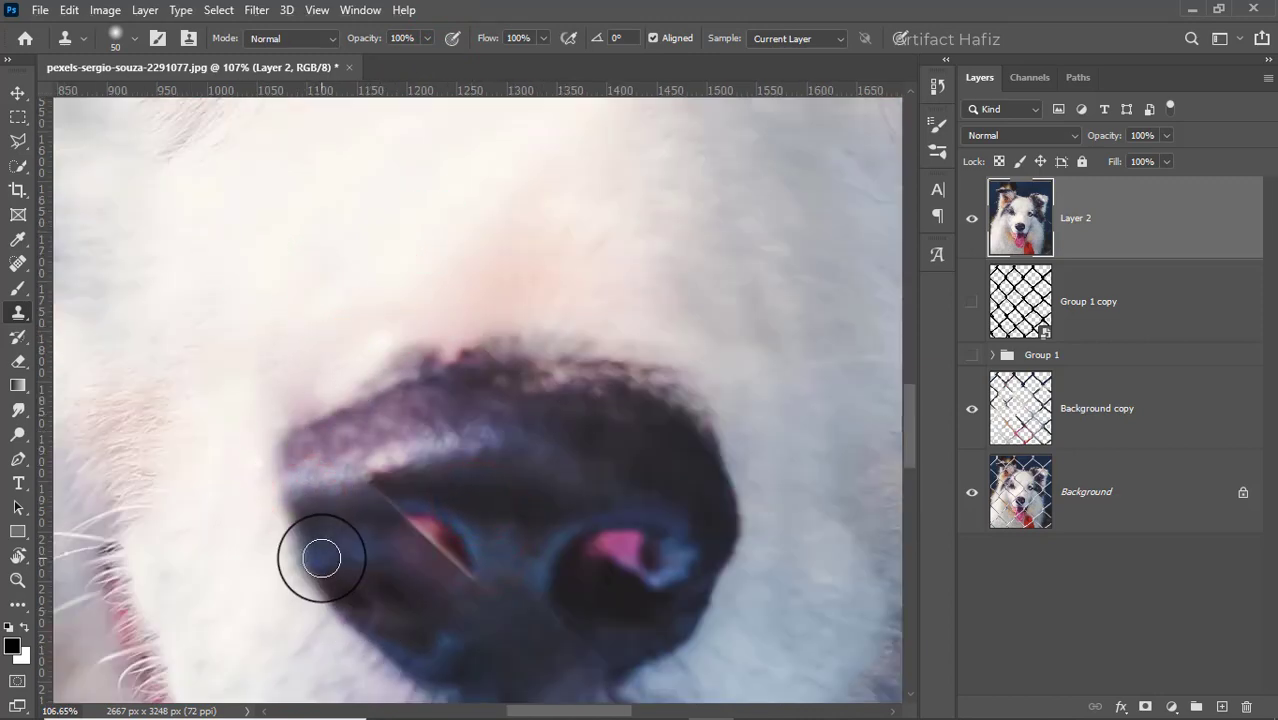
# Sample clean fur beside the nose and bring the top of the nose into view
pyautogui.scroll(-5, 502, 546)
pyautogui.scroll(-3, 510, 540)
pyautogui.scroll(-2, 528, 529)
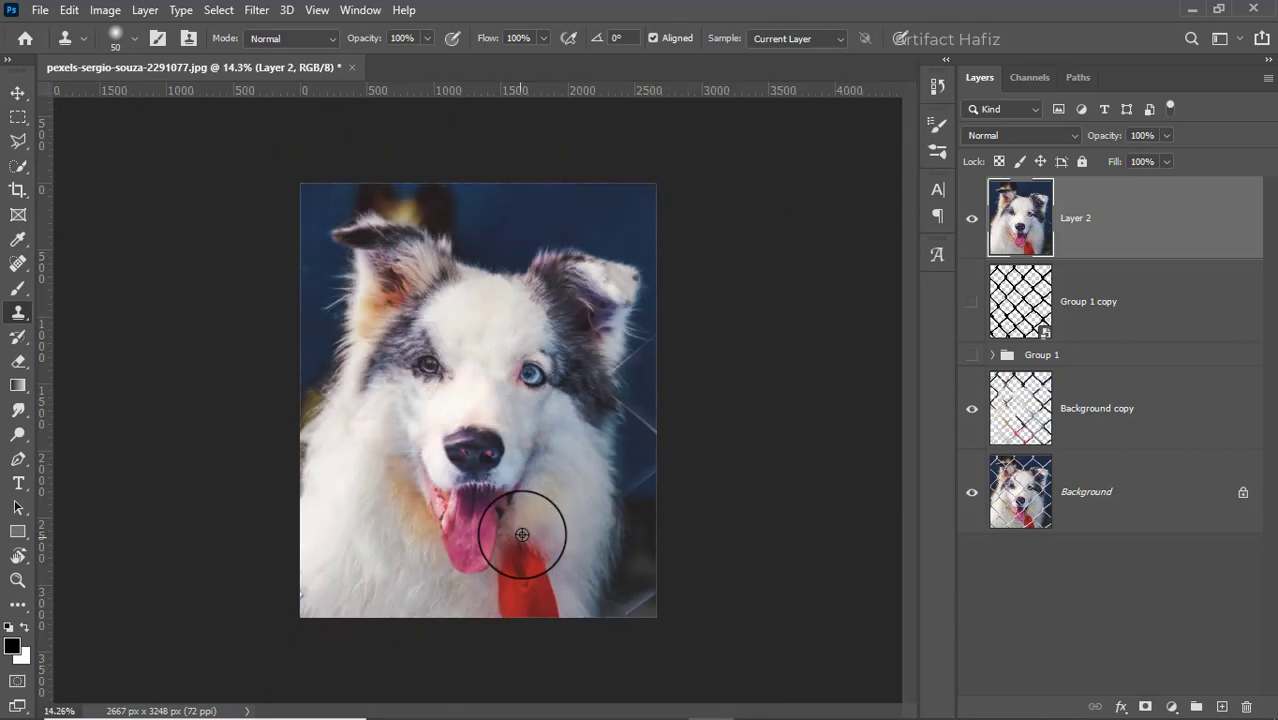
pyautogui.scroll(3, 425, 381)
pyautogui.scroll(3, 456, 485)
pyautogui.scroll(2, 394, 501)
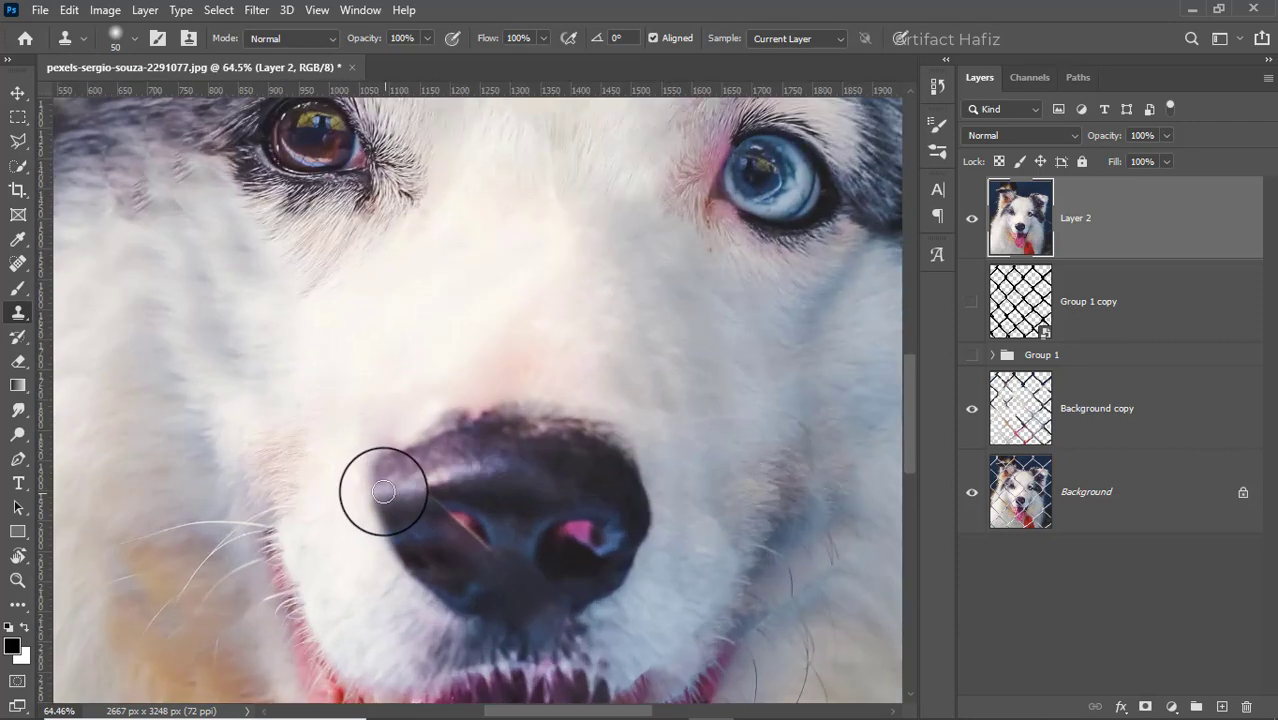
pyautogui.keyDown('alt'); pyautogui.click(356, 444); pyautogui.keyUp('alt')
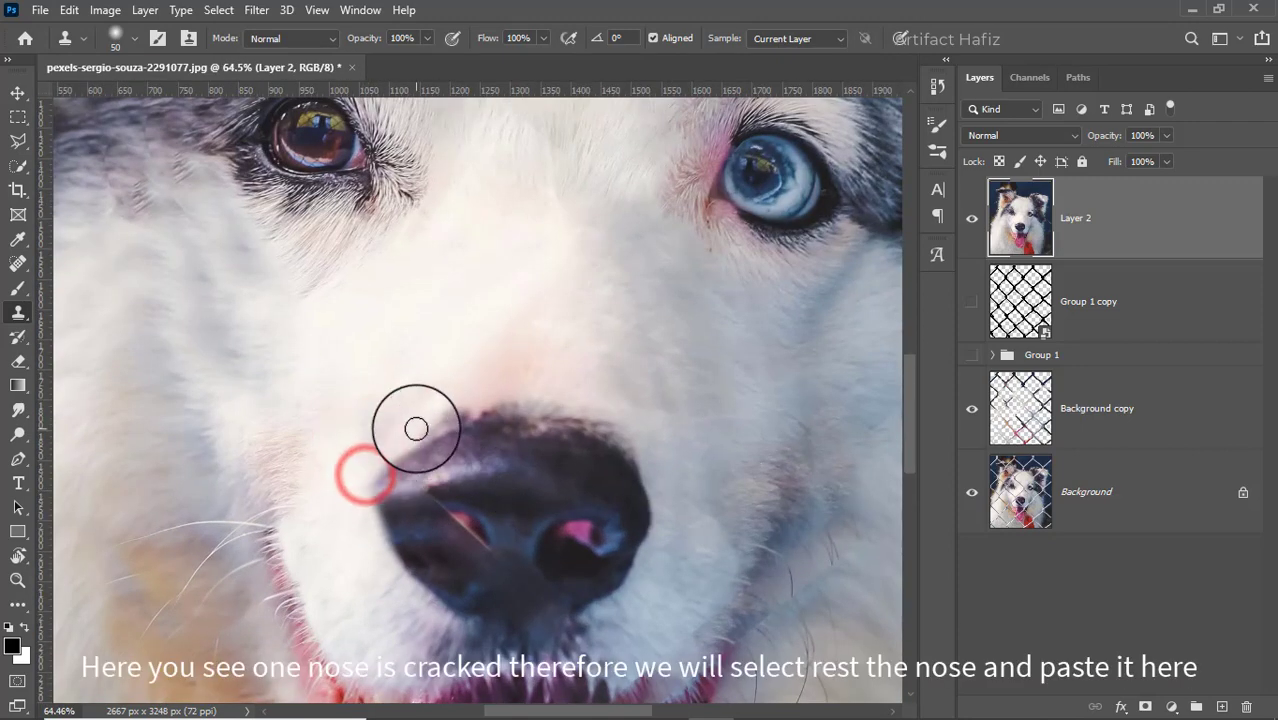
pyautogui.scroll(-1, 646, 404)
pyautogui.scroll(1, 593, 434)
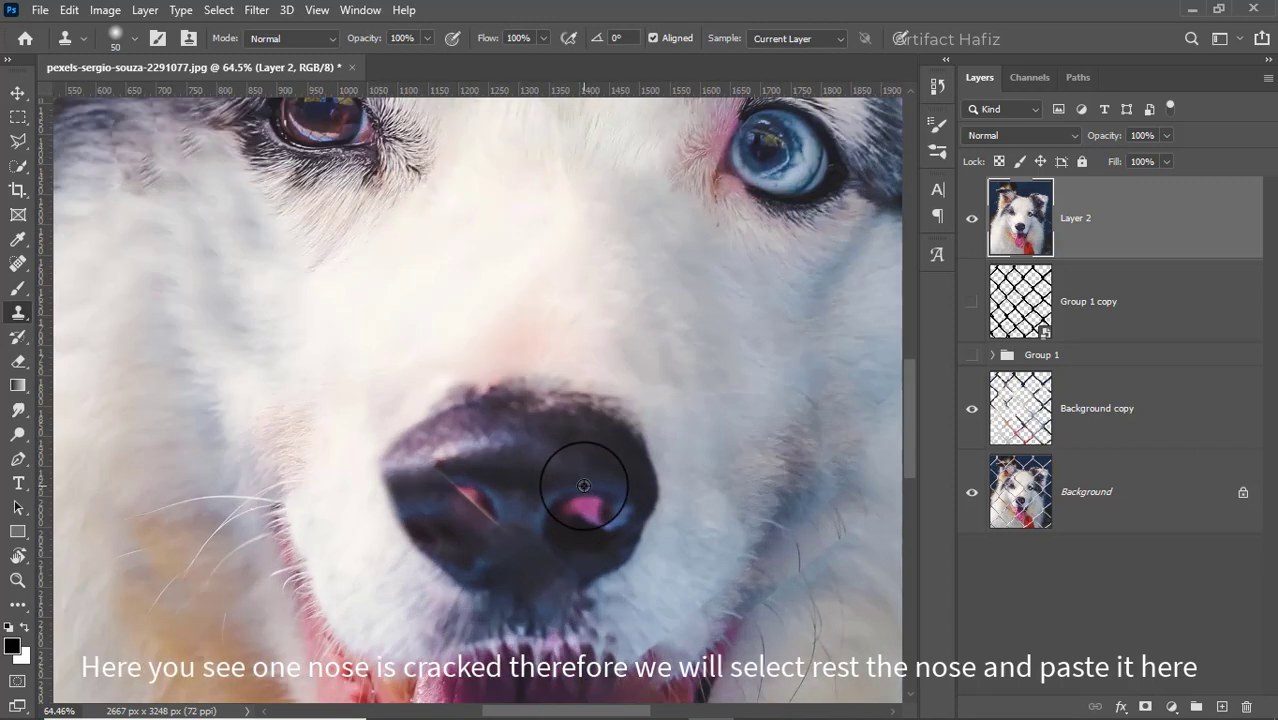
pyautogui.scroll(1, 585, 480)
pyautogui.scroll(1, 584, 487)
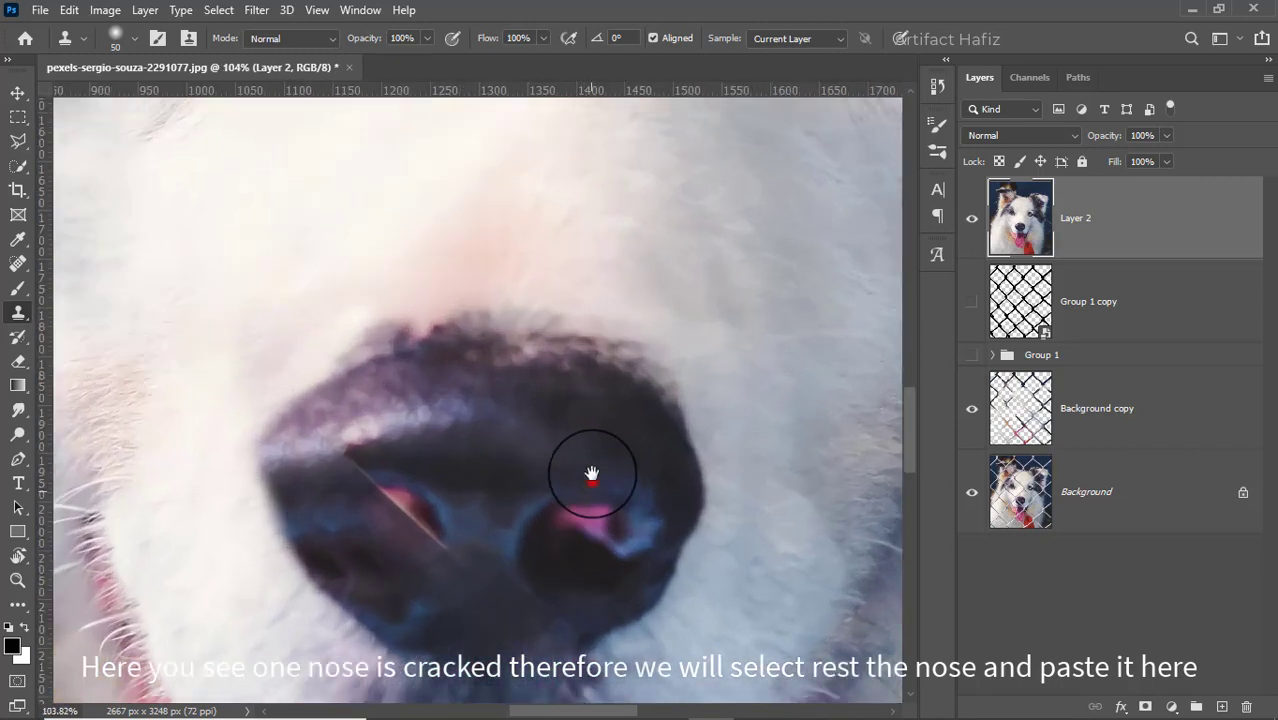
pyautogui.moveTo(592, 474); pyautogui.dragTo(585, 395)
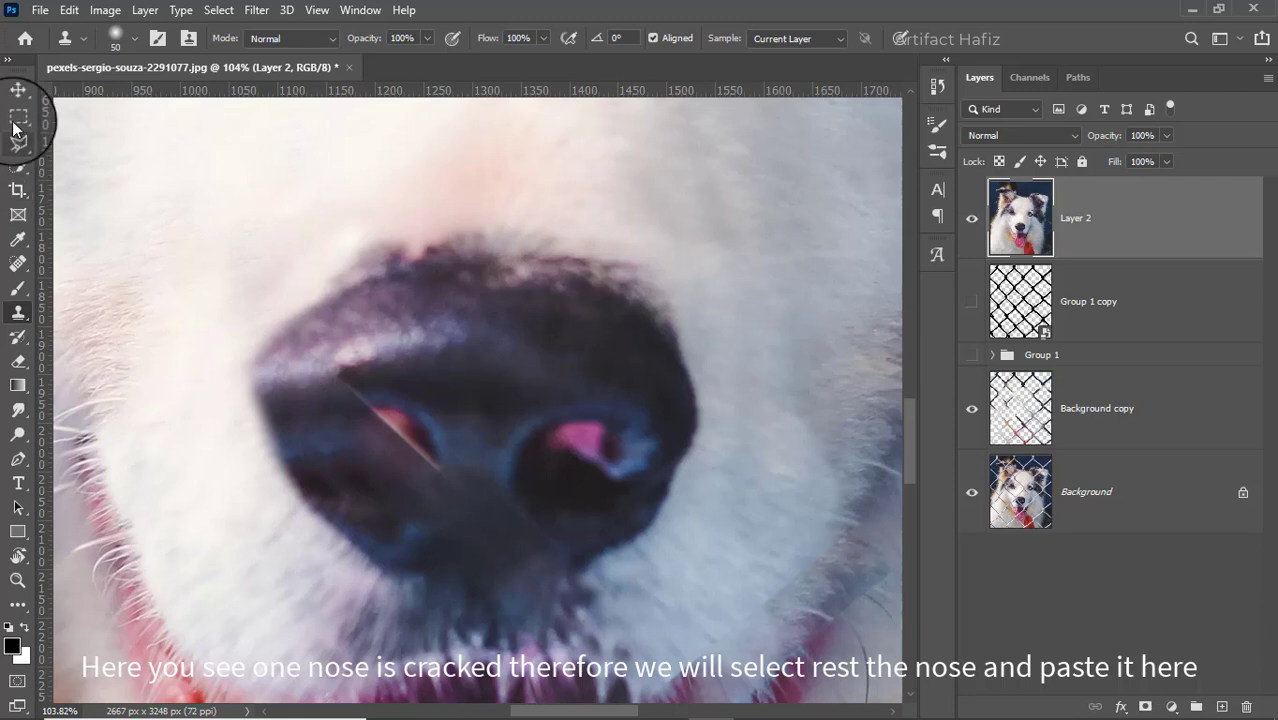
# Trace a polygonal lasso selection around the intact right nostril
pyautogui.click(17, 141)
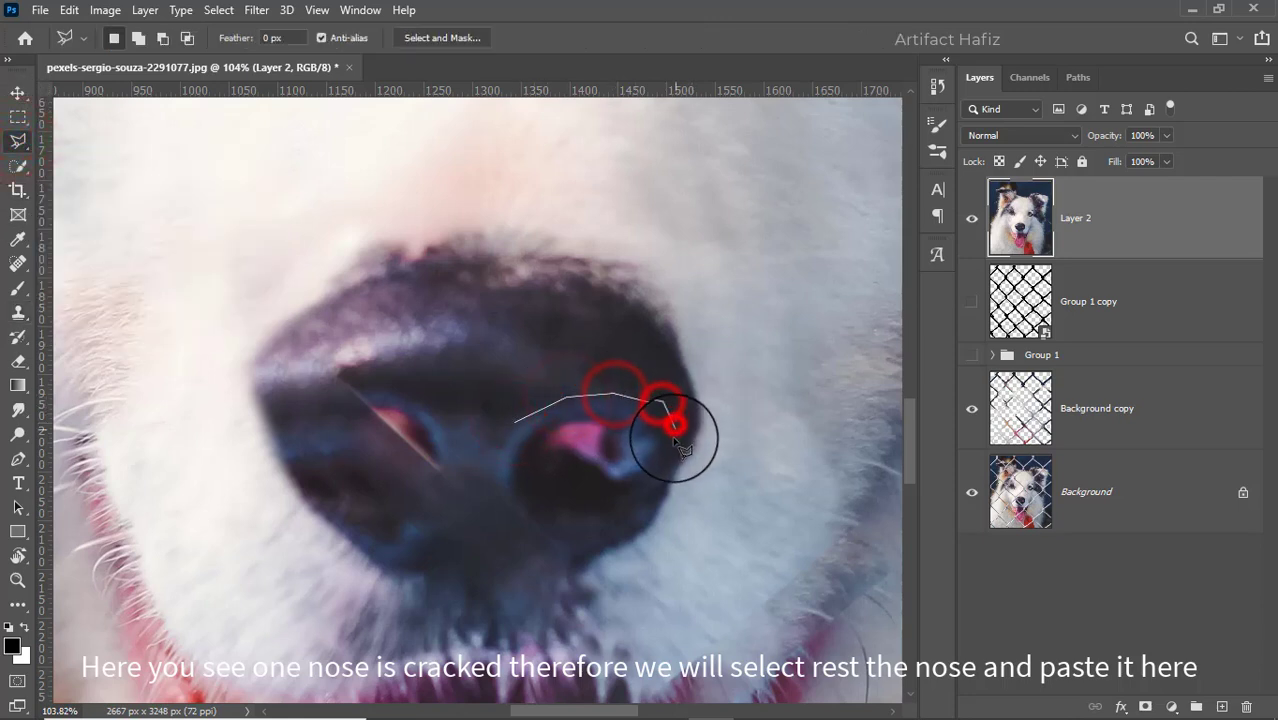
pyautogui.click(657, 512)
pyautogui.click(627, 543)
pyautogui.click(575, 559)
pyautogui.click(508, 538)
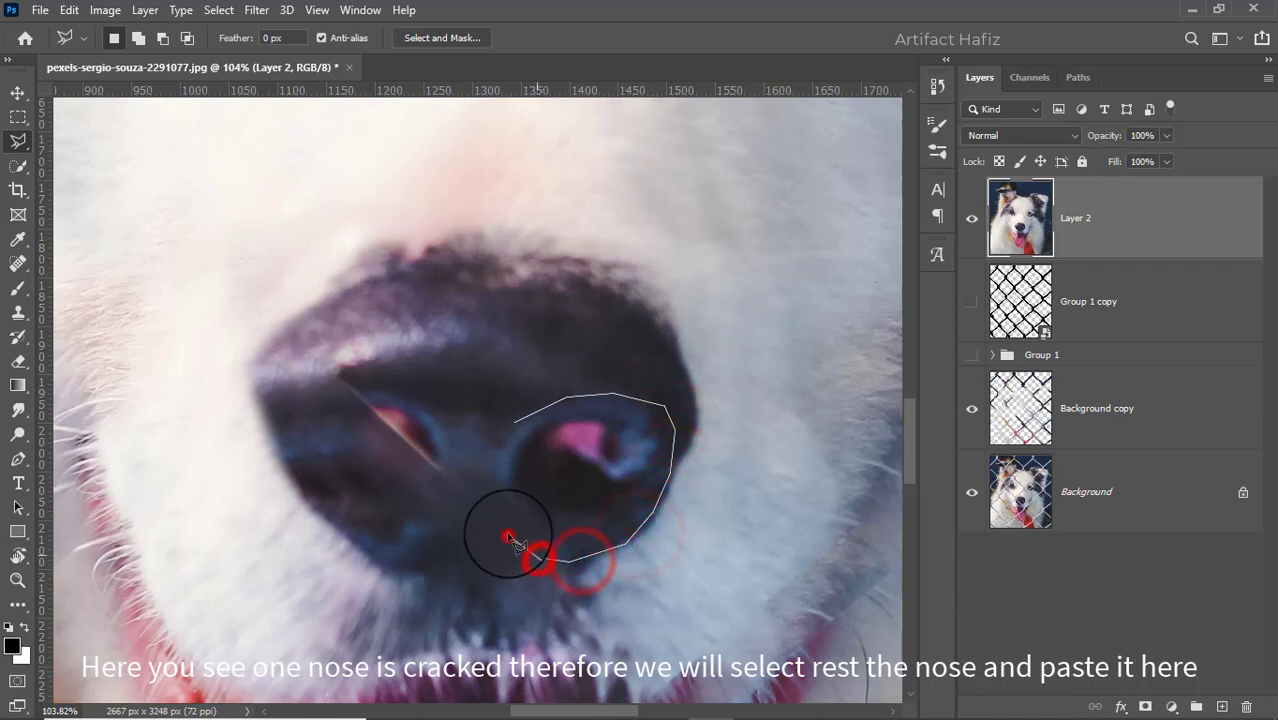
pyautogui.click(491, 488)
pyautogui.click(497, 445)
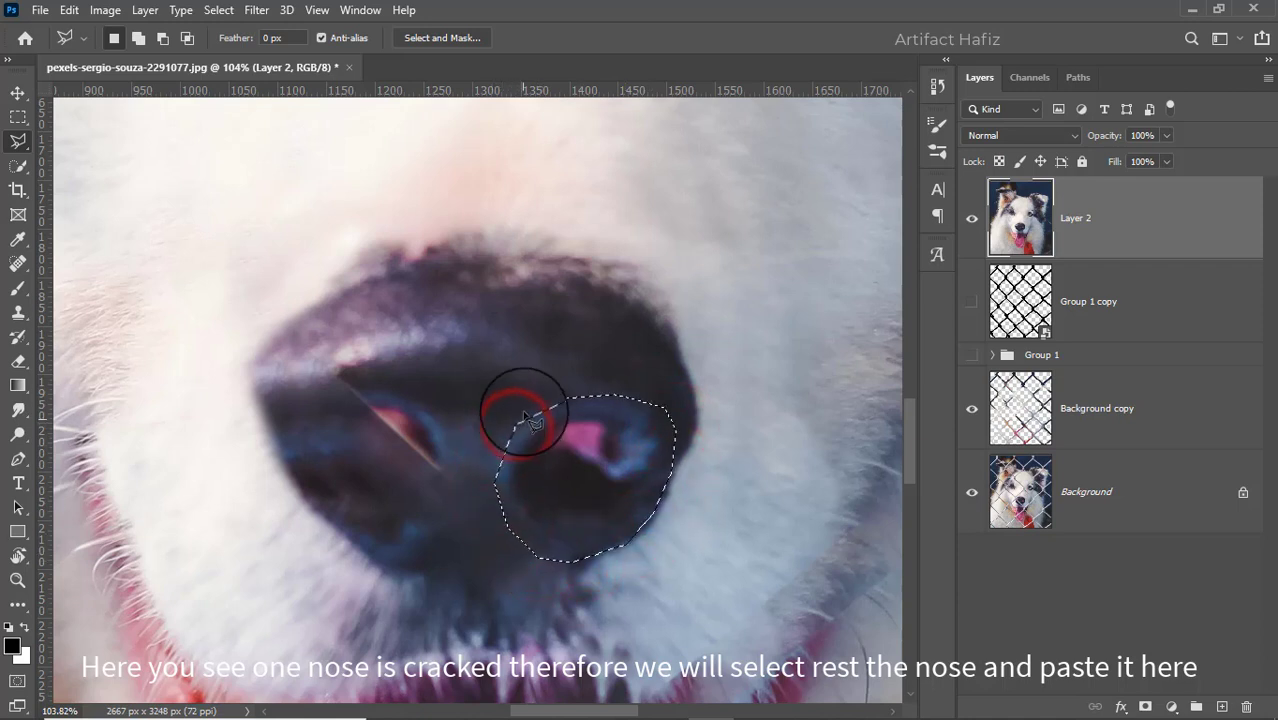
# Copy the nostril onto new Layer 3 and drag it left over the cracked nostril
pyautogui.click(18, 94)
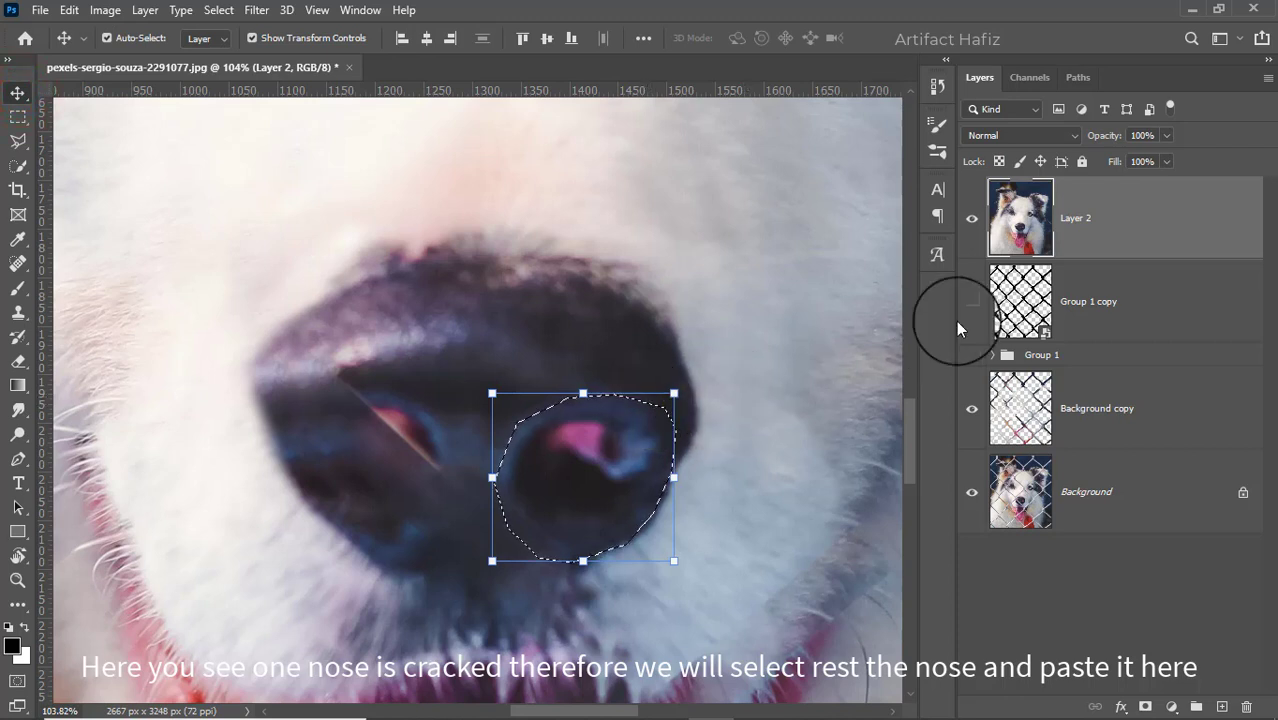
pyautogui.hotkey('ctrl', 'j')
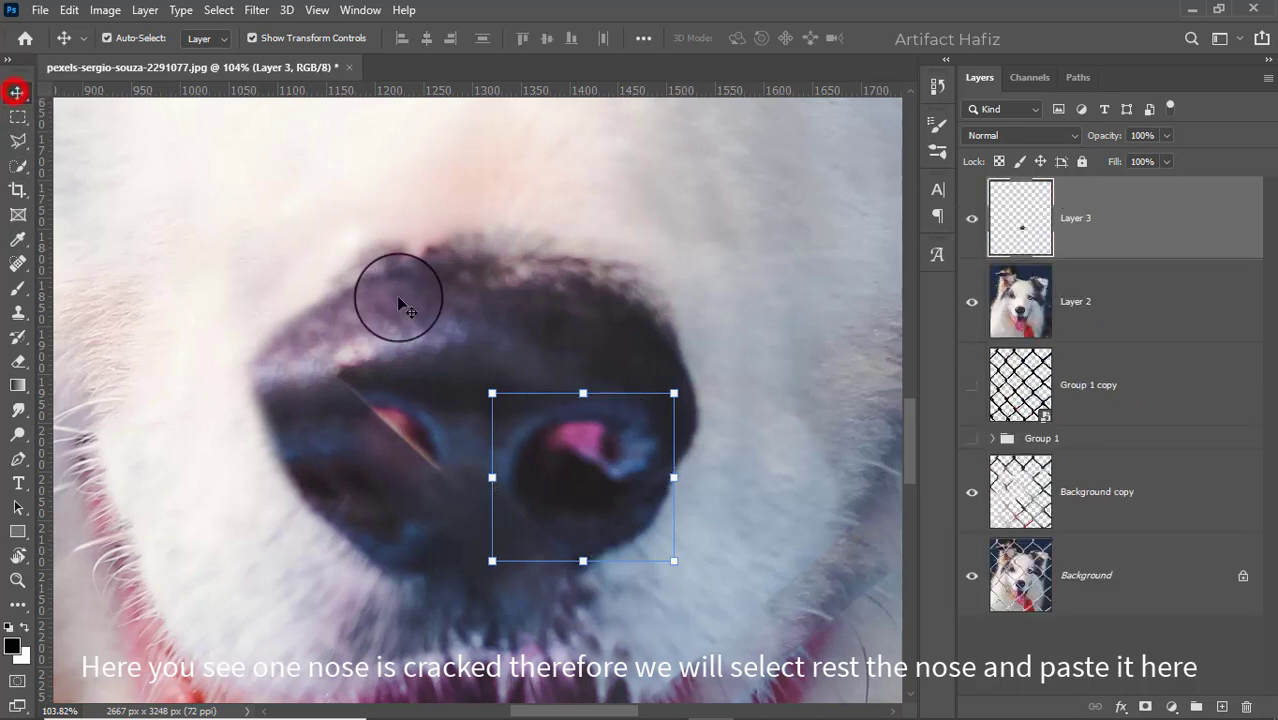
pyautogui.moveTo(560, 420)
pyautogui.mouseDown()
pyautogui.moveTo(456, 423)
pyautogui.moveTo(337, 371)
pyautogui.moveTo(352, 404)
pyautogui.mouseUp()
pyautogui.scroll(-1, 462, 456)
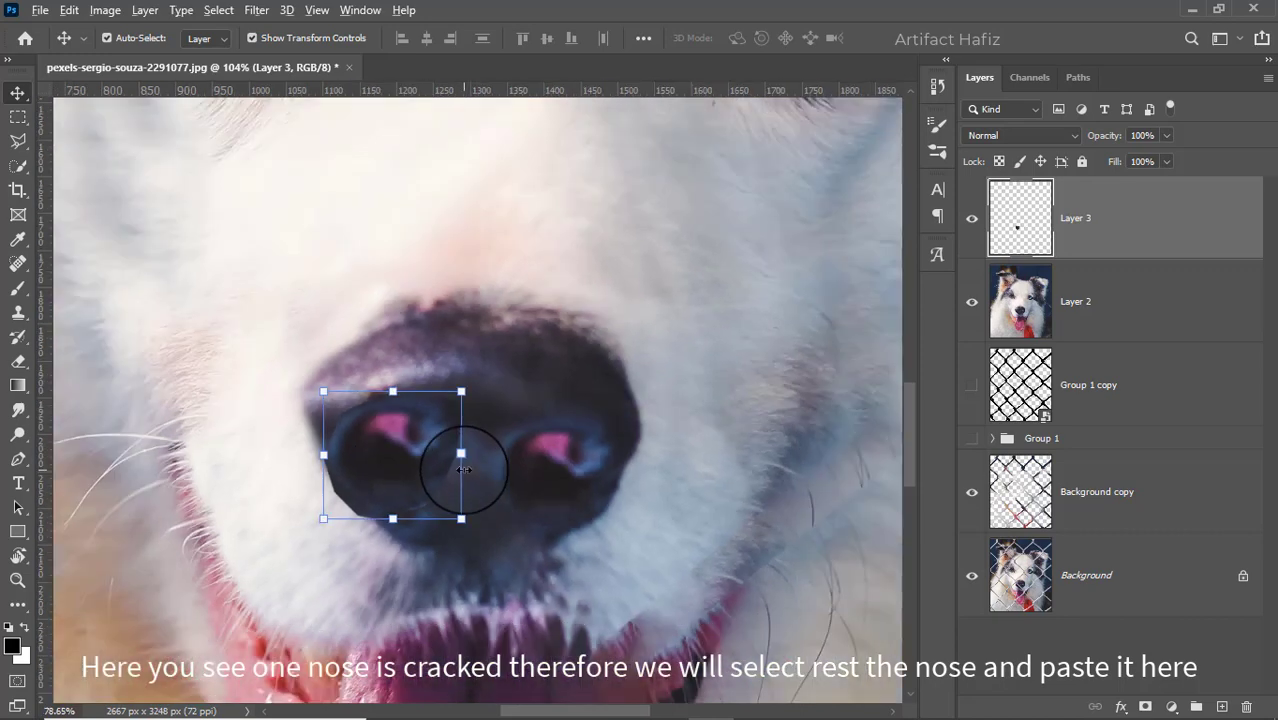
pyautogui.scroll(-3, 428, 490)
pyautogui.scroll(-2, 421, 509)
pyautogui.scroll(4, 421, 509)
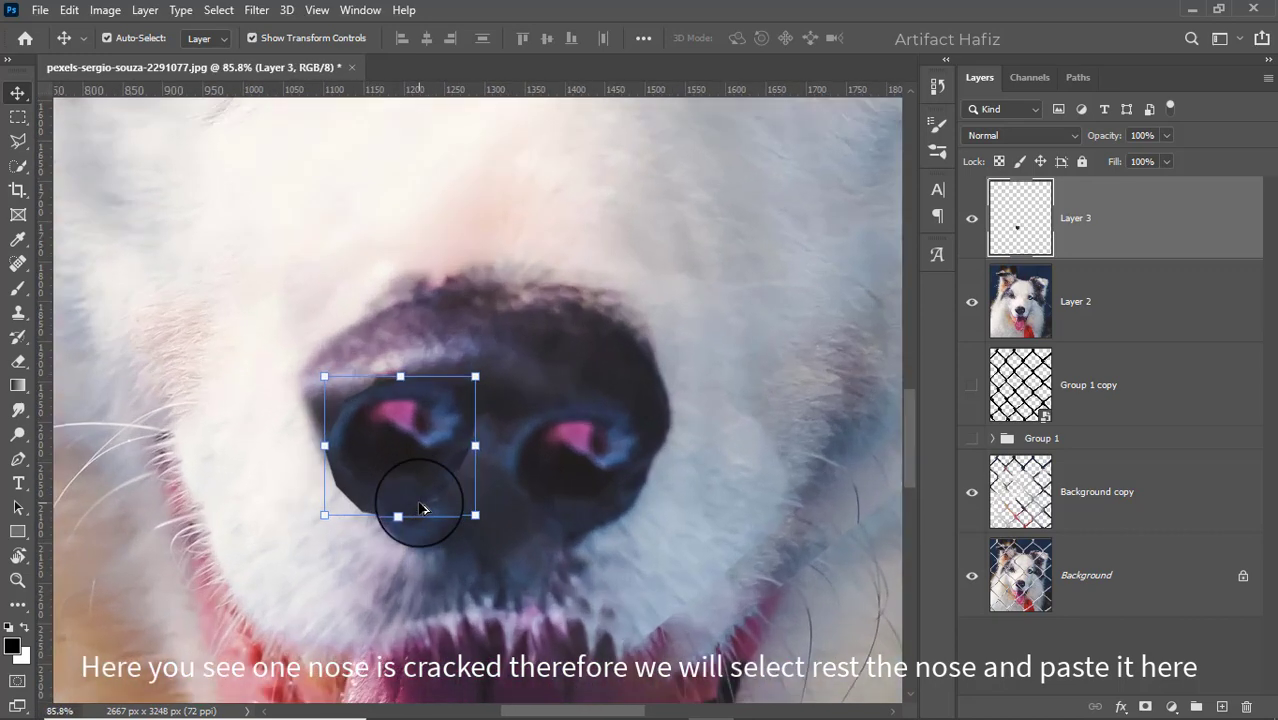
pyautogui.scroll(-2, 421, 509)
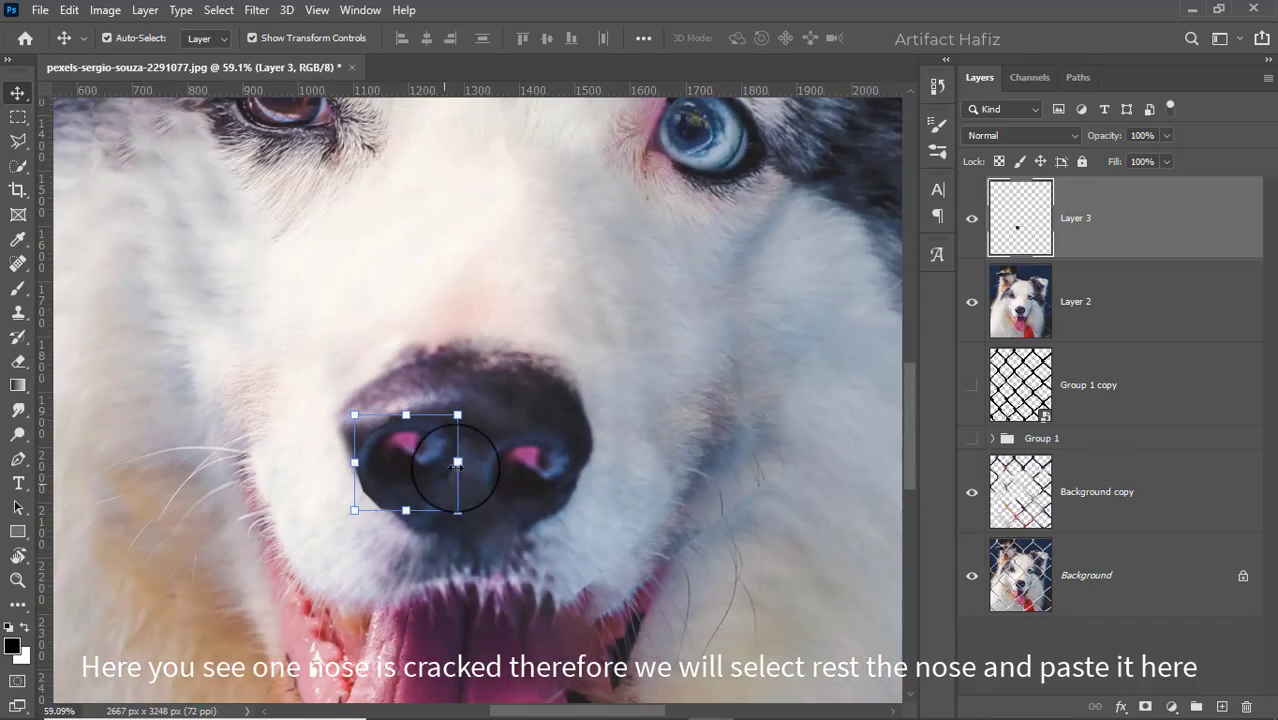
# Flip the copied nostril horizontally with Free Transform and commit the transform
pyautogui.rightClick(457, 414)
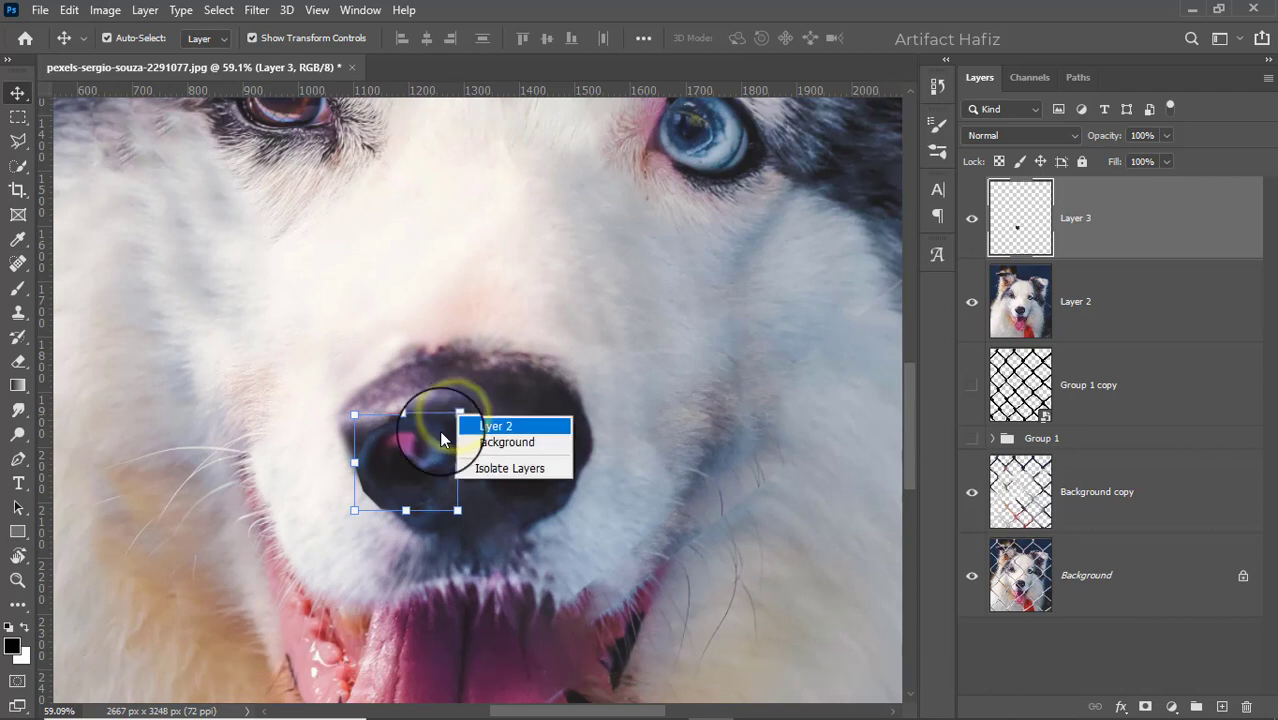
pyautogui.click(434, 432)
pyautogui.rightClick(434, 434)
pyautogui.click(400, 477)
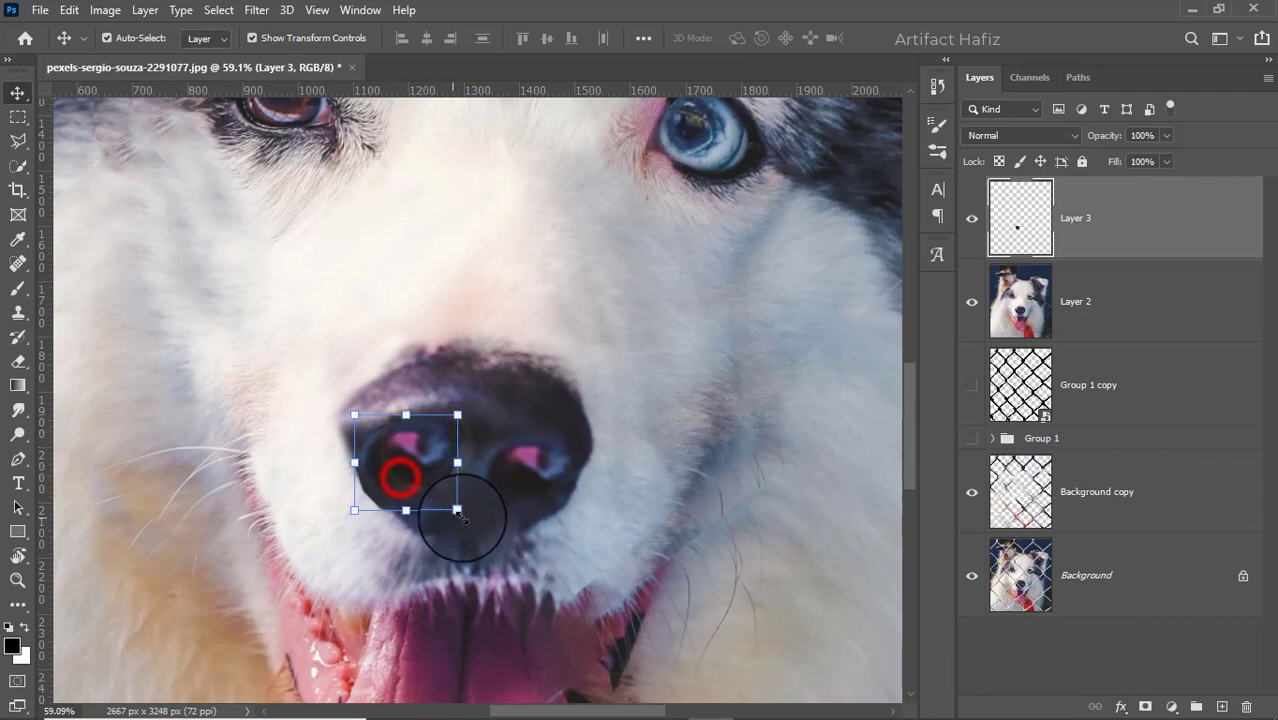
pyautogui.click(463, 517)
pyautogui.rightClick(460, 513)
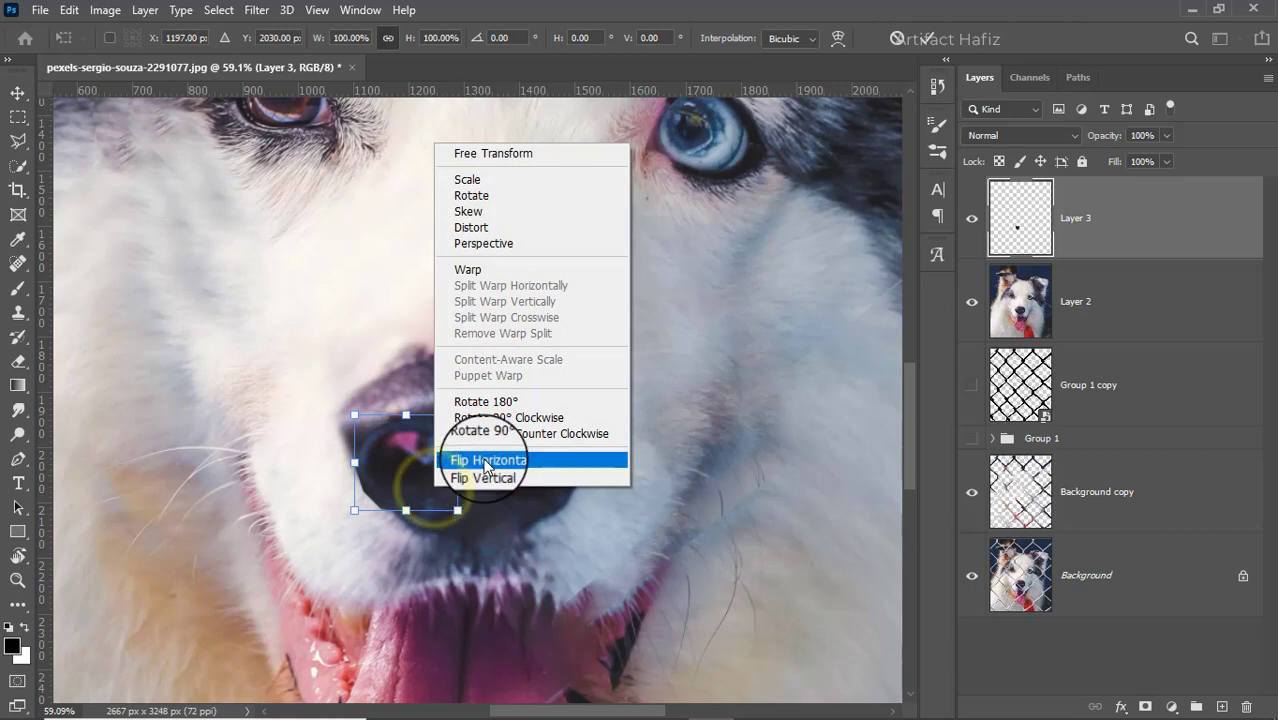
pyautogui.click(485, 459)
pyautogui.scroll(1, 451, 499)
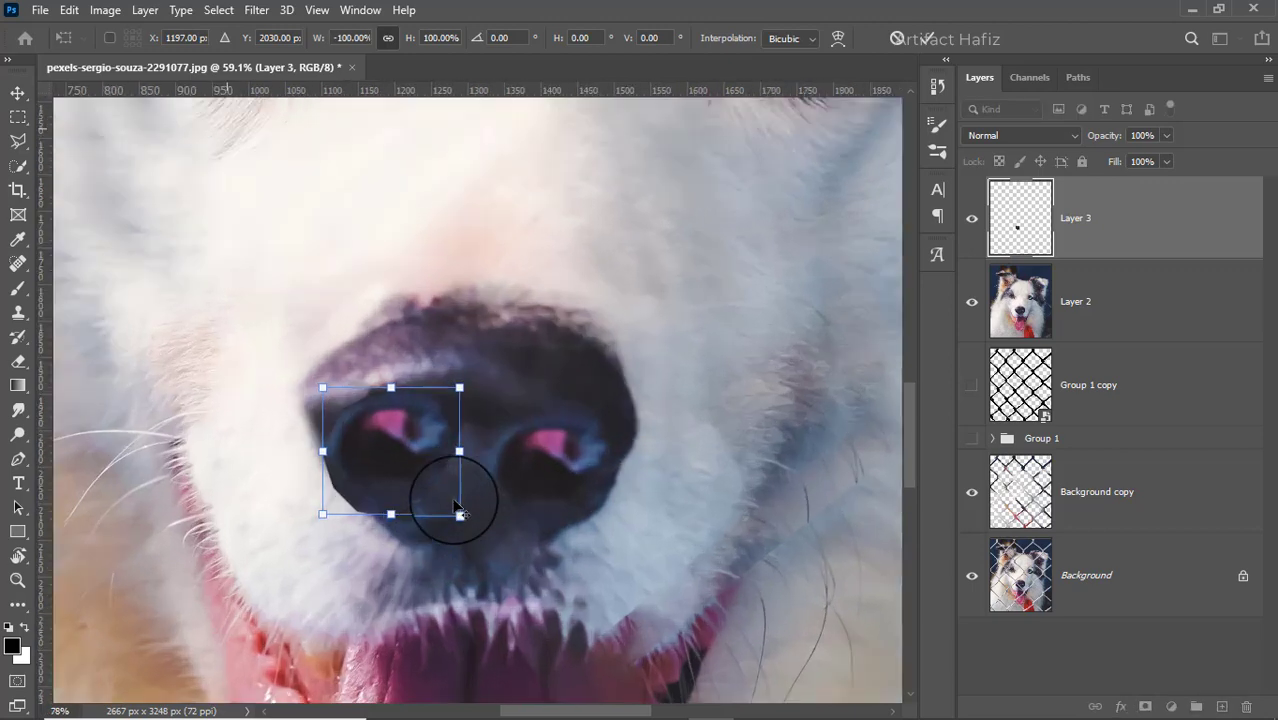
pyautogui.scroll(1, 456, 506)
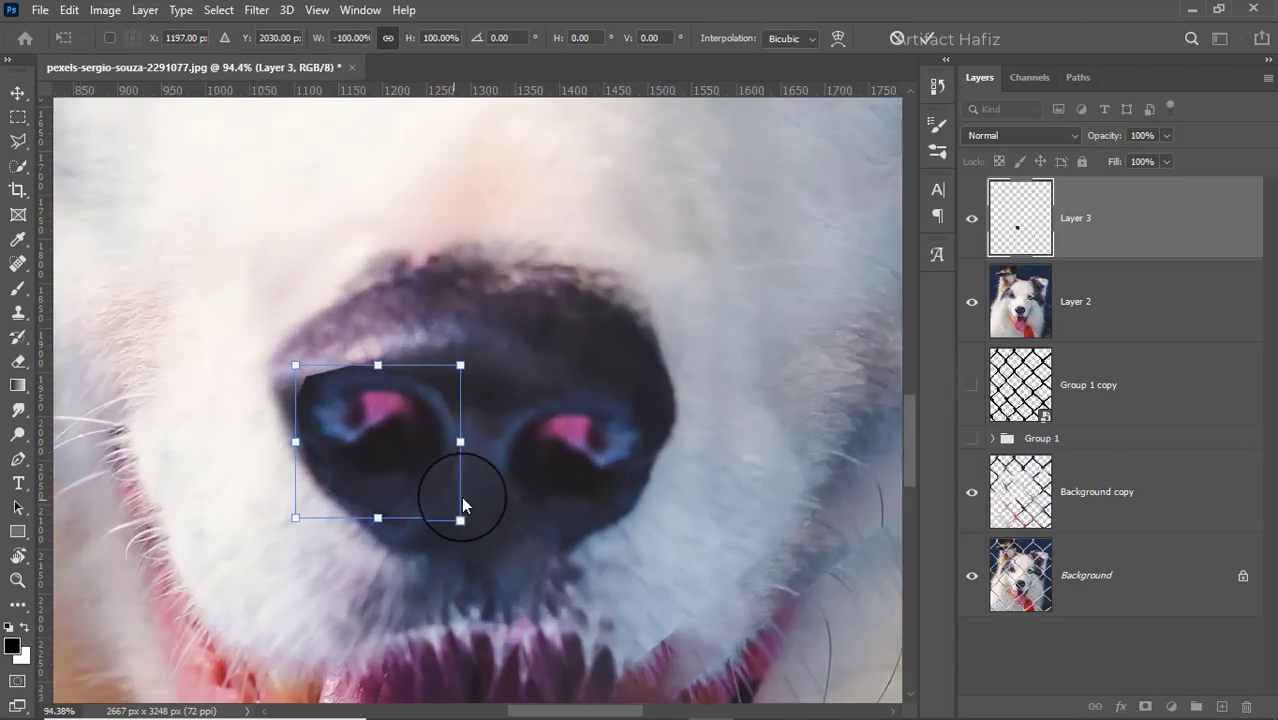
pyautogui.click(930, 37)
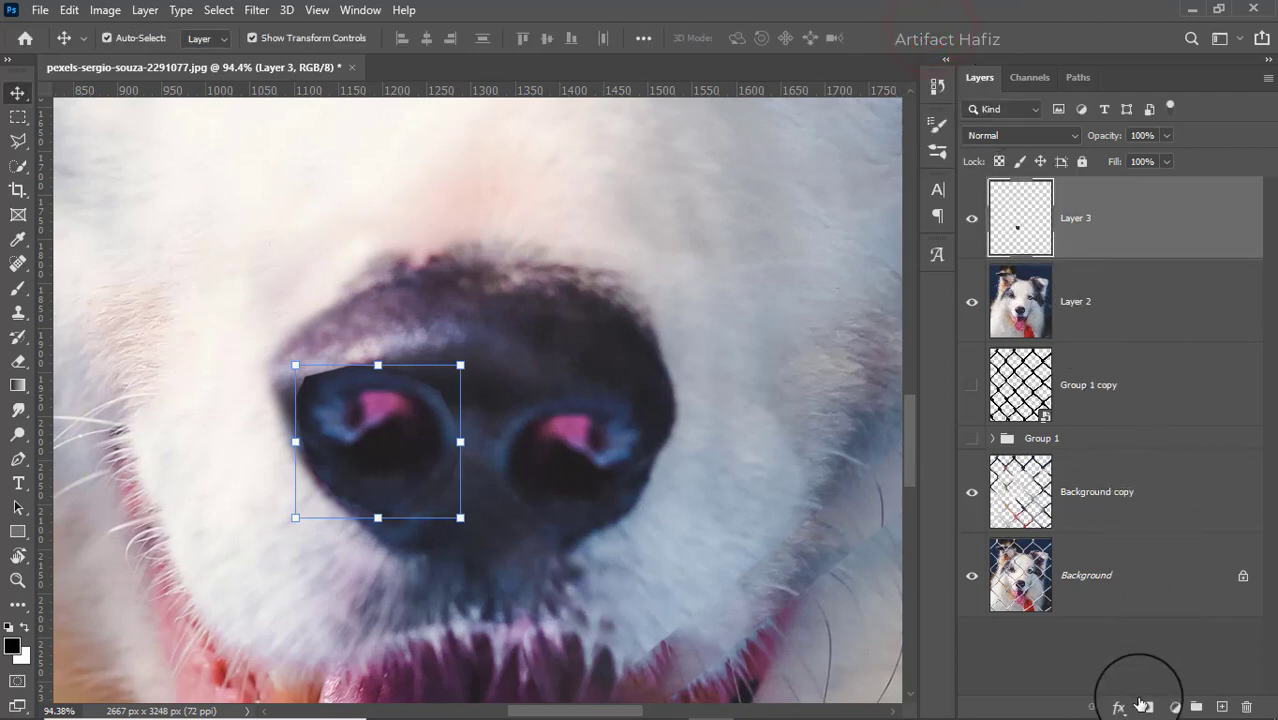
# Add a layer mask to Layer 3 and set up a small Soft Round brush
pyautogui.click(1145, 706)
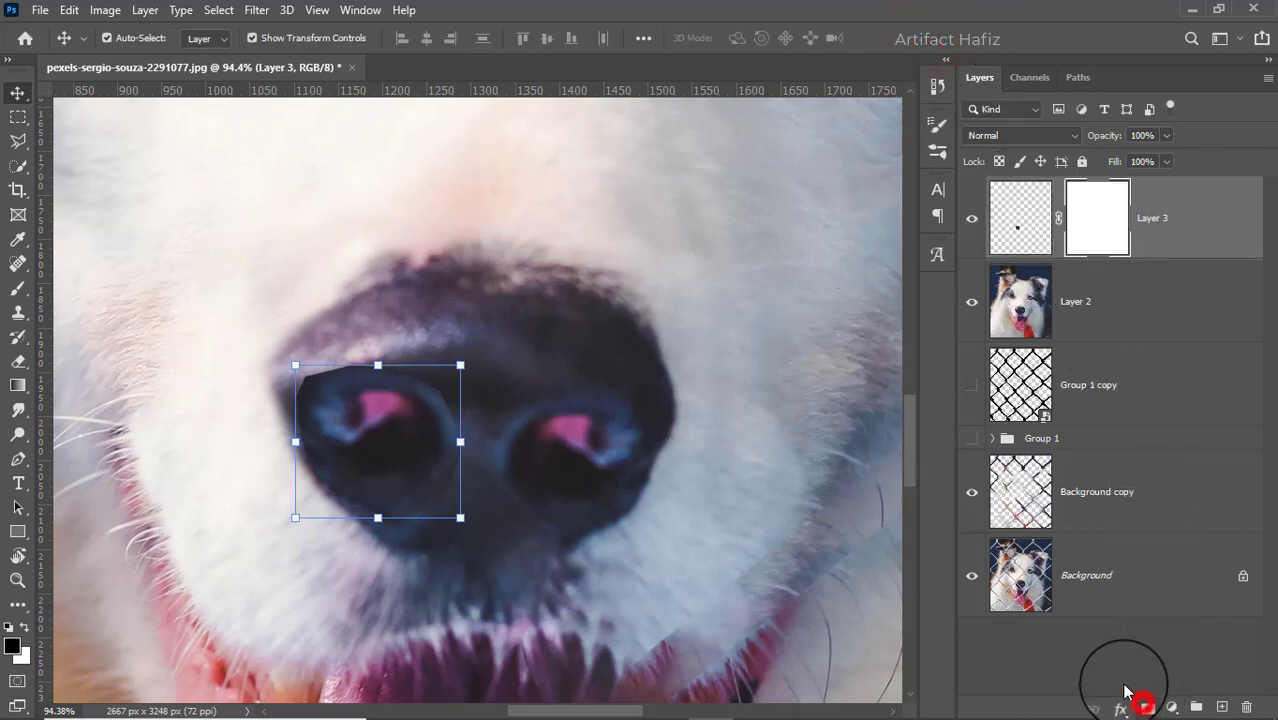
pyautogui.click(18, 289)
pyautogui.press('[')
pyautogui.press('[')
pyautogui.press('[')
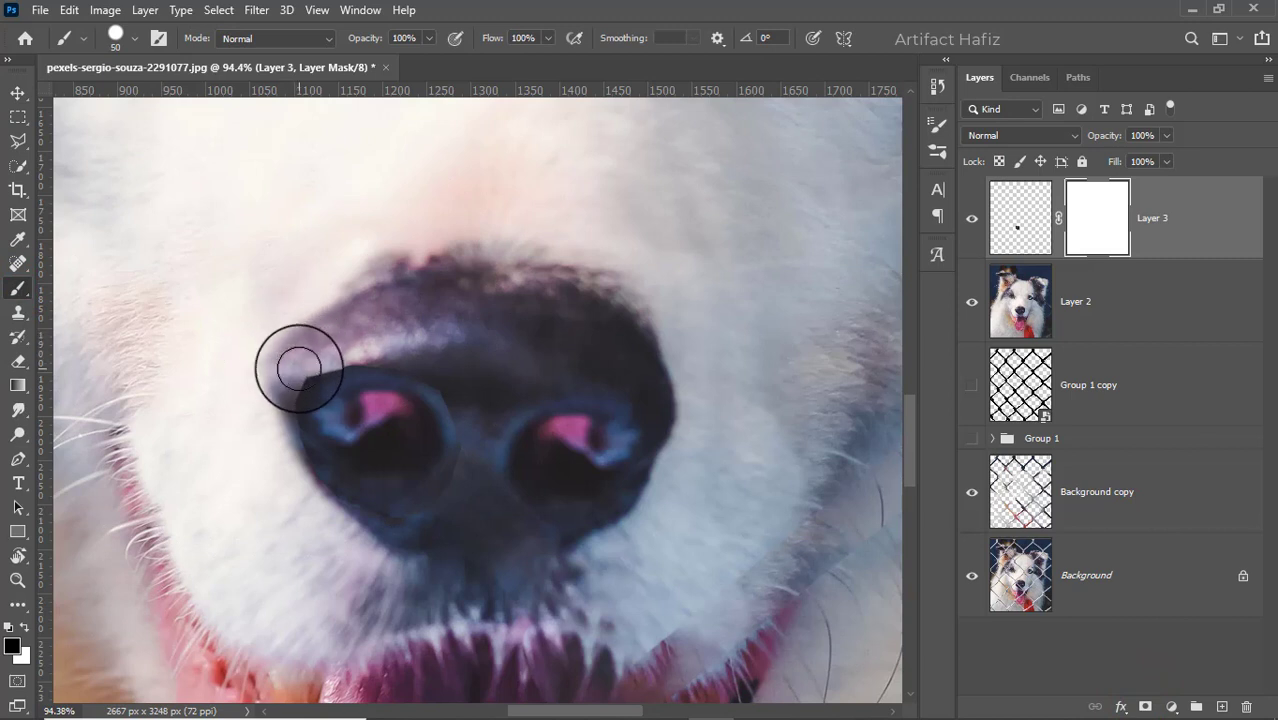
pyautogui.click(135, 42)
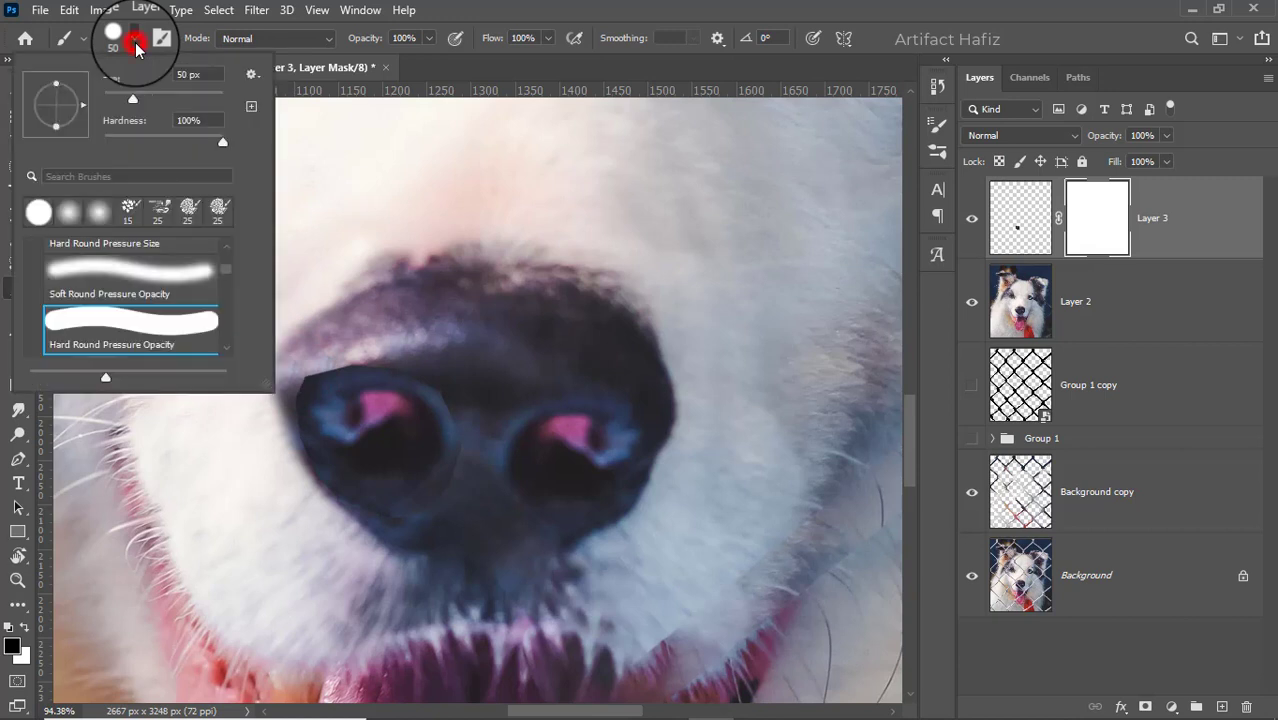
pyautogui.click(40, 211)
pyautogui.click(473, 8)
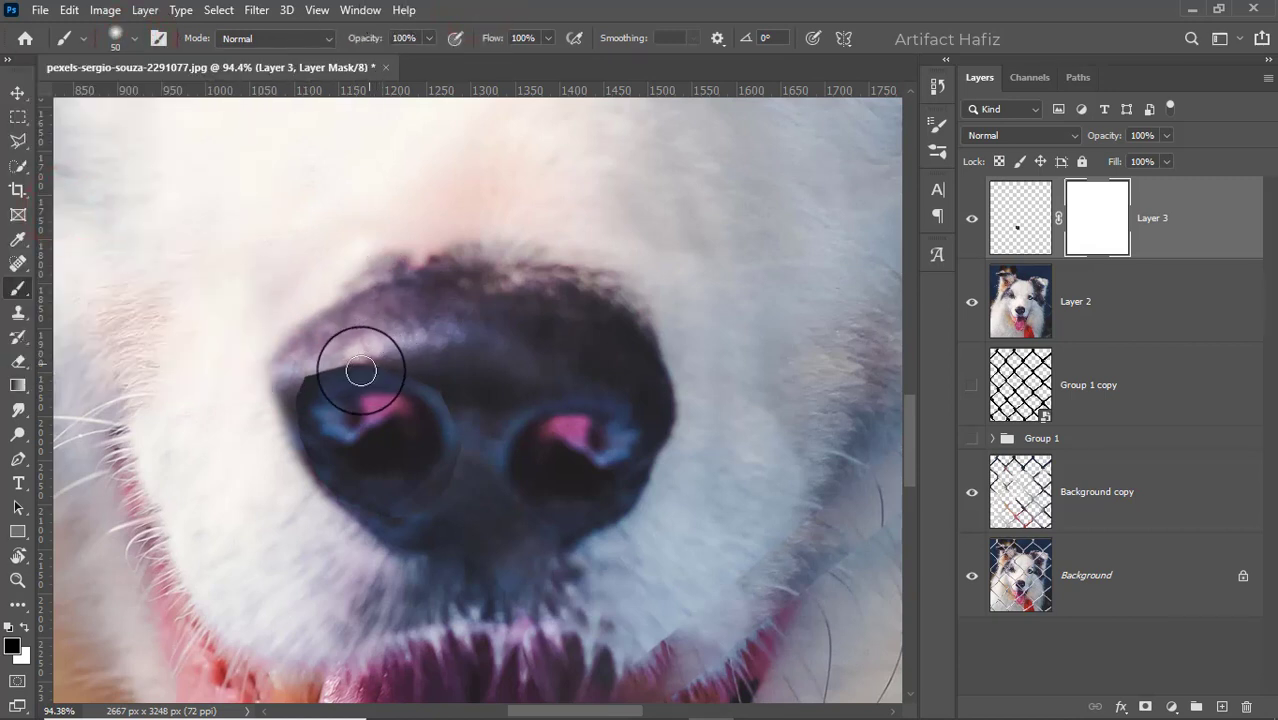
pyautogui.press('[')
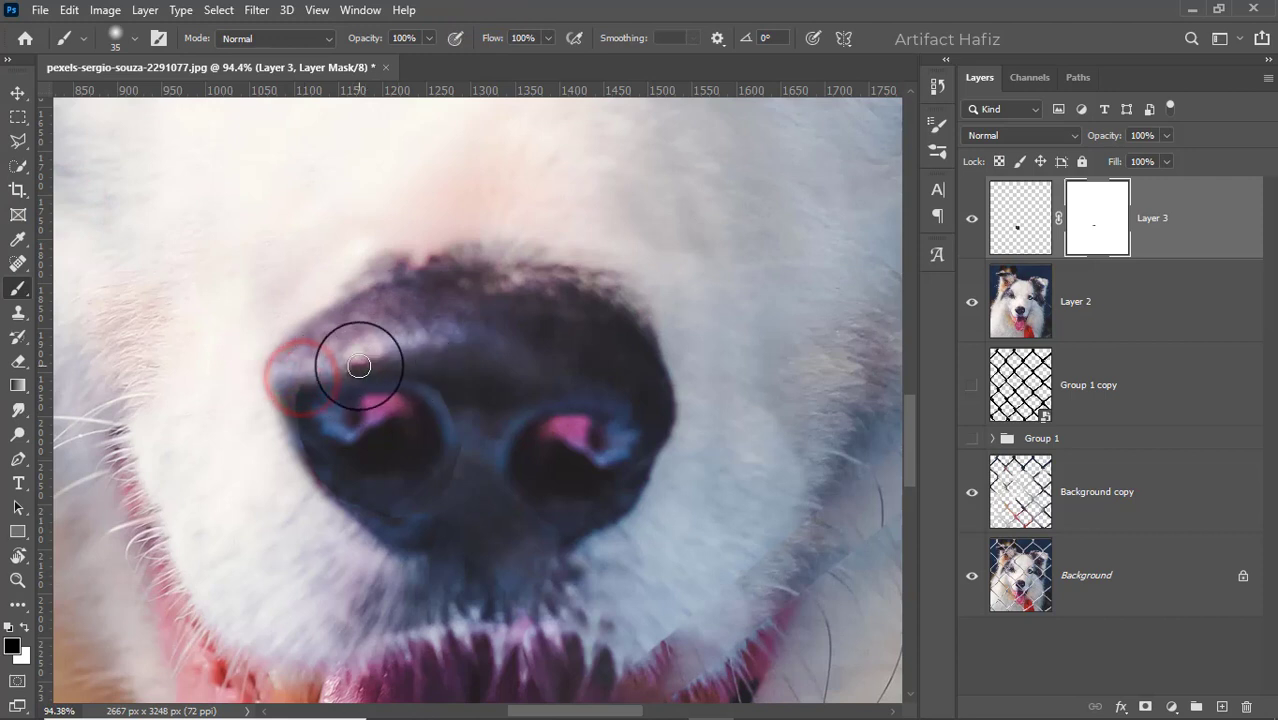
# Paint black on the mask over the copied nostril's hard edges so it blends in
pyautogui.click(359, 366)
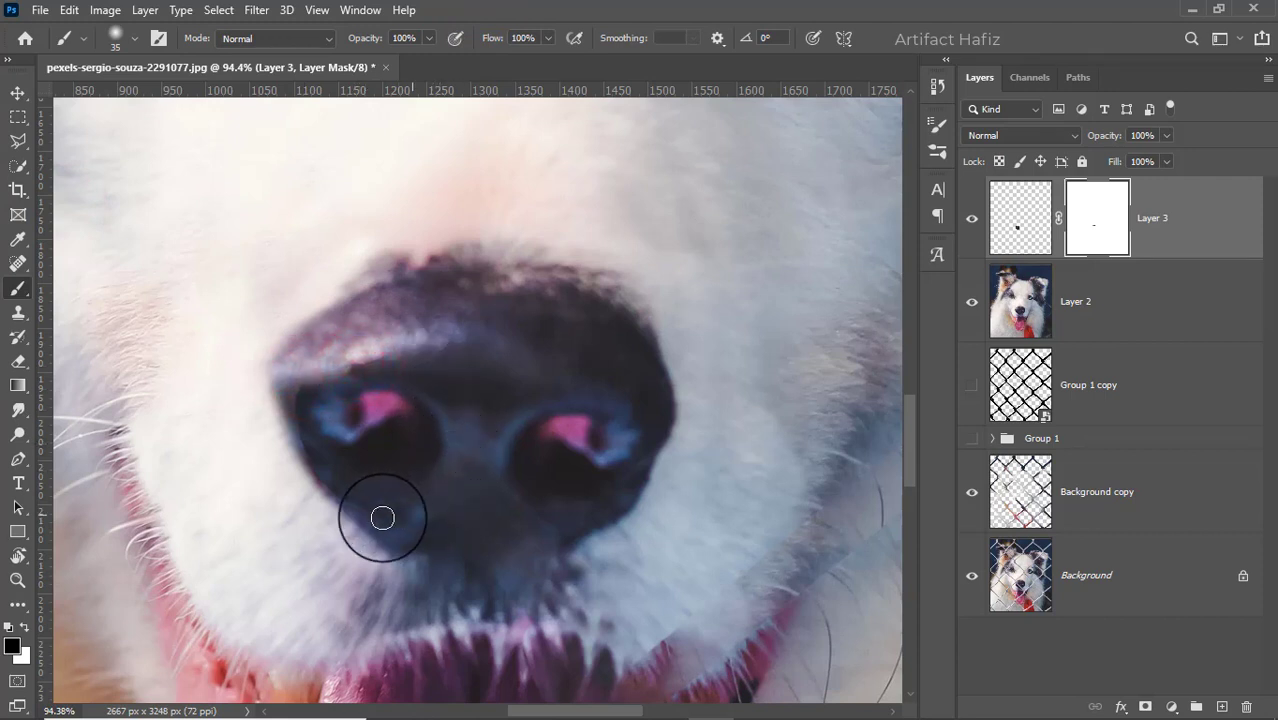
pyautogui.moveTo(304, 462)
pyautogui.mouseDown()
pyautogui.moveTo(291, 399)
pyautogui.moveTo(402, 333)
pyautogui.moveTo(342, 366)
pyautogui.mouseUp()
pyautogui.scroll(-3, 570, 352)
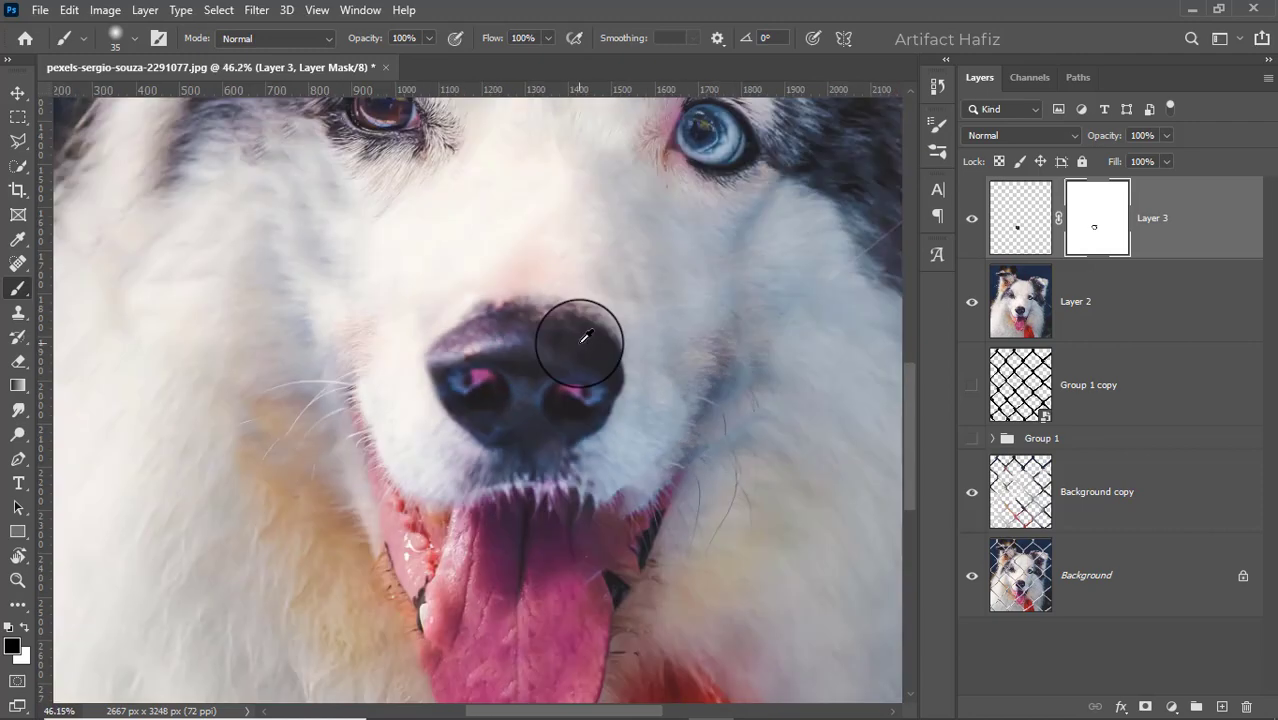
pyautogui.scroll(-3, 575, 345)
pyautogui.scroll(-2, 599, 337)
pyautogui.scroll(2, 450, 424)
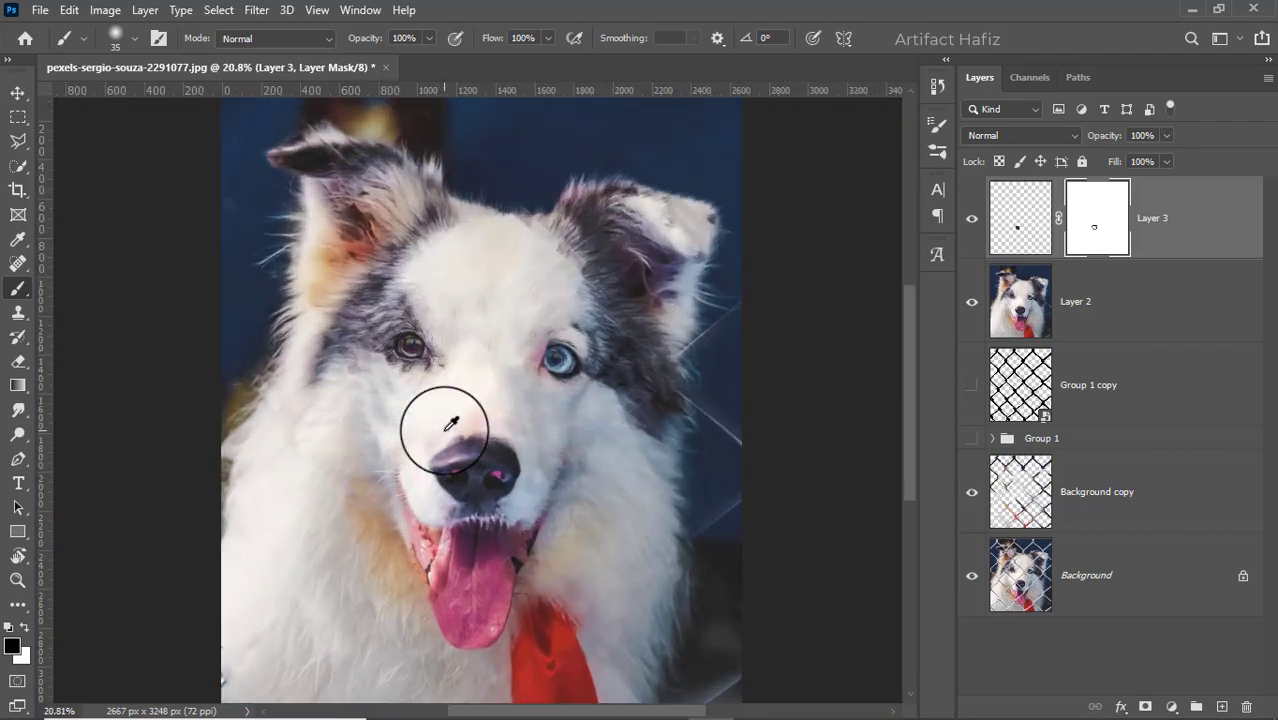
pyautogui.scroll(1, 450, 424)
pyautogui.scroll(1, 450, 424)
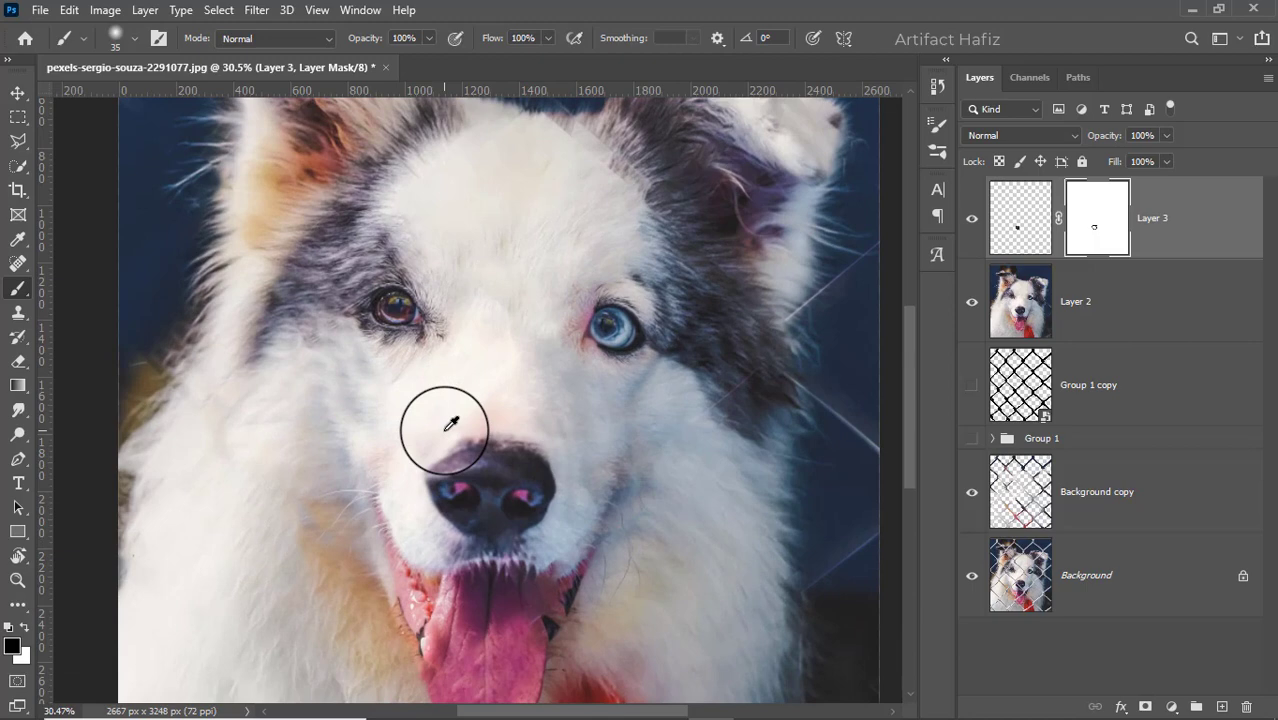
pyautogui.scroll(2, 450, 424)
pyautogui.scroll(1, 460, 422)
# On Layer 2, sample clean fur and clone over fence remnants near the forehead and ear
pyautogui.click(1093, 280)
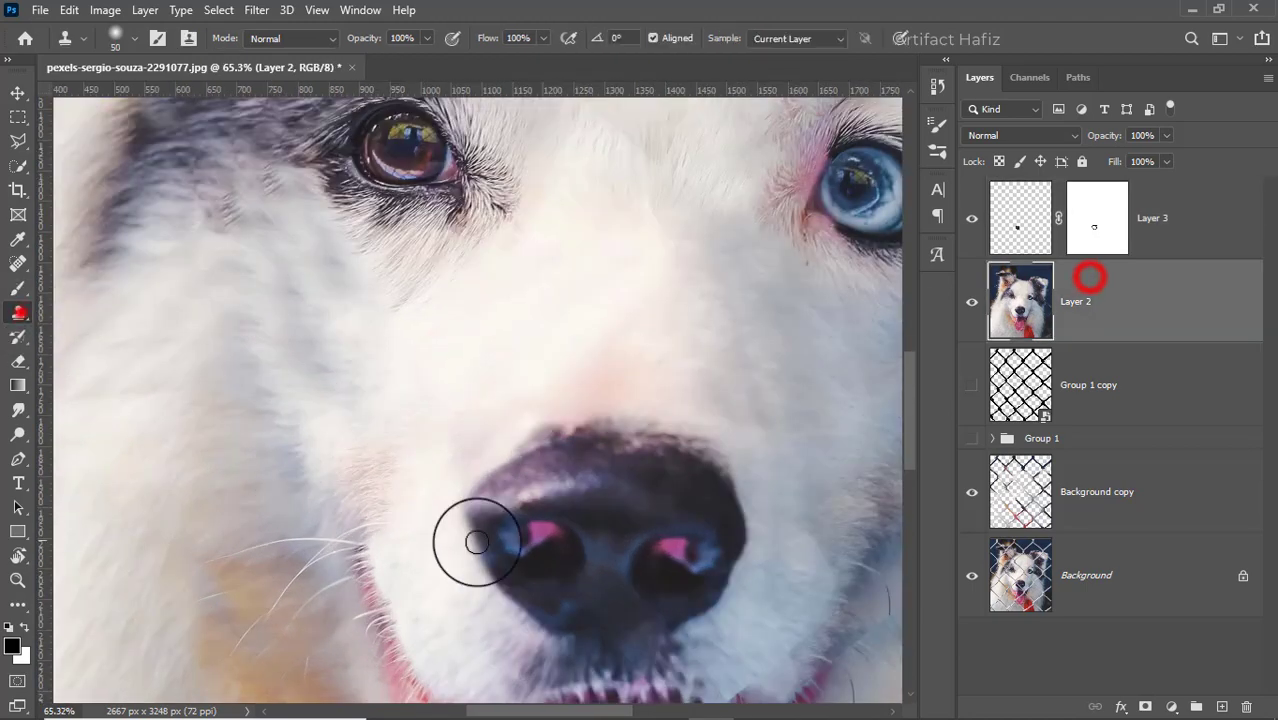
pyautogui.press('s')
pyautogui.keyDown('alt'); pyautogui.click(478, 535); pyautogui.keyUp('alt')
pyautogui.scroll(-5, 515, 462)
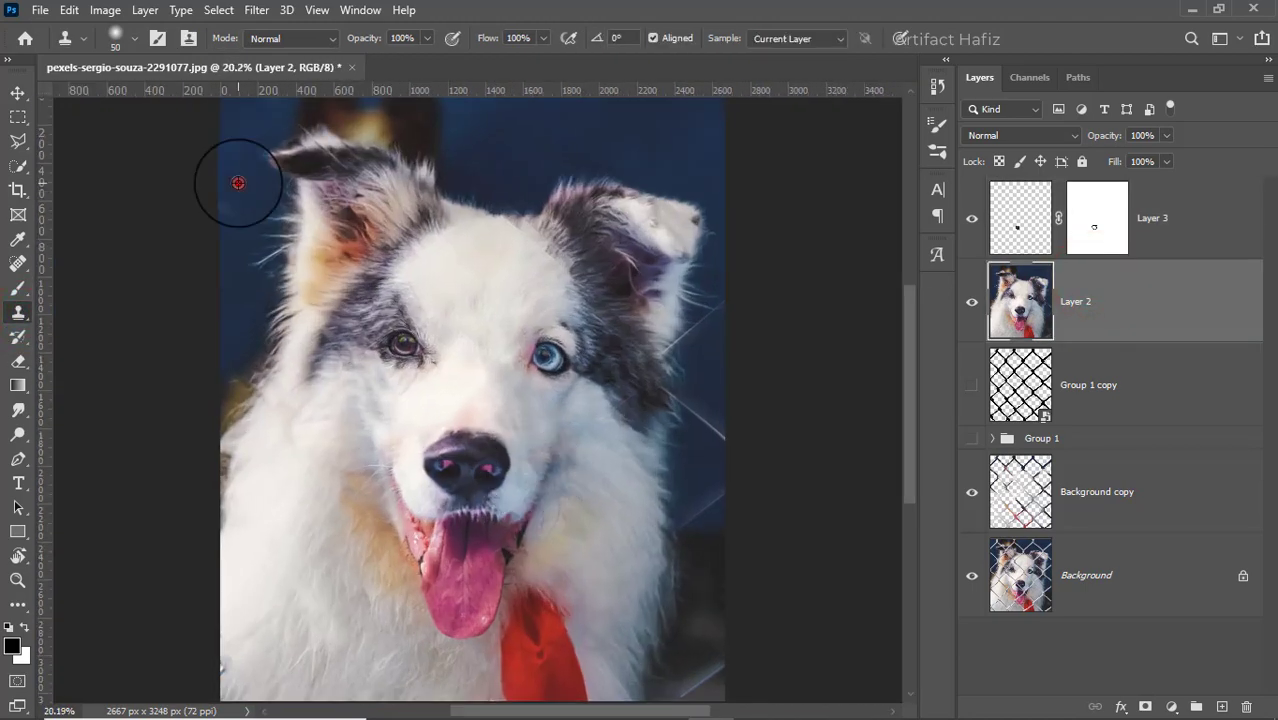
pyautogui.scroll(1, 579, 419)
pyautogui.click(579, 416)
pyautogui.click(587, 230)
pyautogui.moveTo(398, 125); pyautogui.dragTo(428, 280)
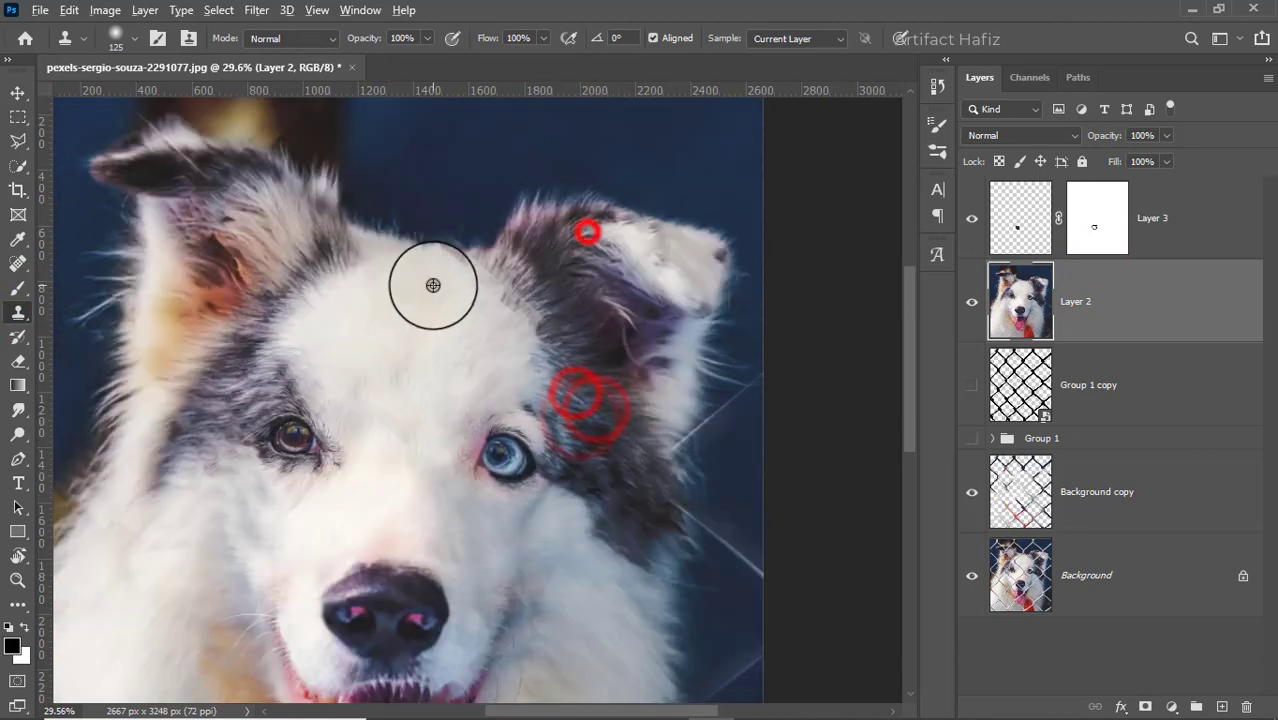
pyautogui.click(397, 266)
pyautogui.click(410, 278)
pyautogui.click(545, 331)
pyautogui.click(427, 212)
pyautogui.click(456, 228)
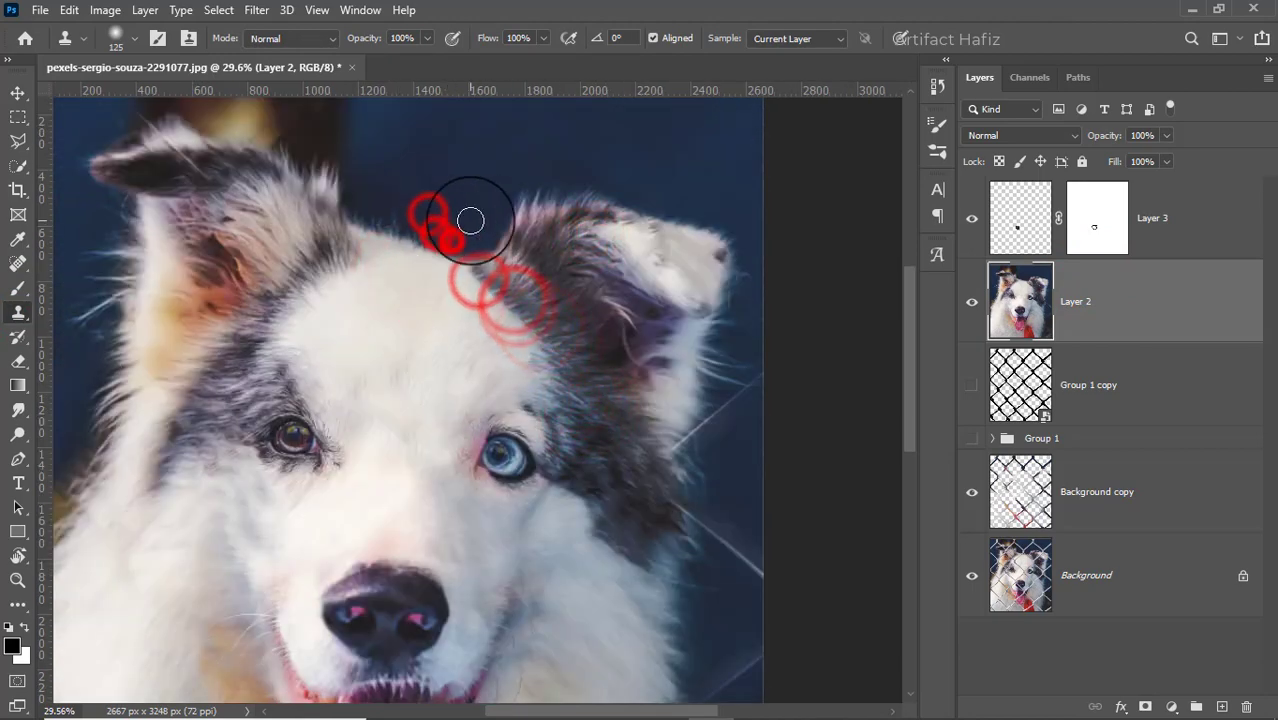
# Clone over the remaining fence traces by the neck, lower right edge and right ear
pyautogui.scroll(-3, 527, 276)
pyautogui.scroll(2, 527, 276)
pyautogui.click(495, 214)
pyautogui.scroll(2, 600, 280)
pyautogui.click(620, 294)
pyautogui.hscroll(2, 600, 400)
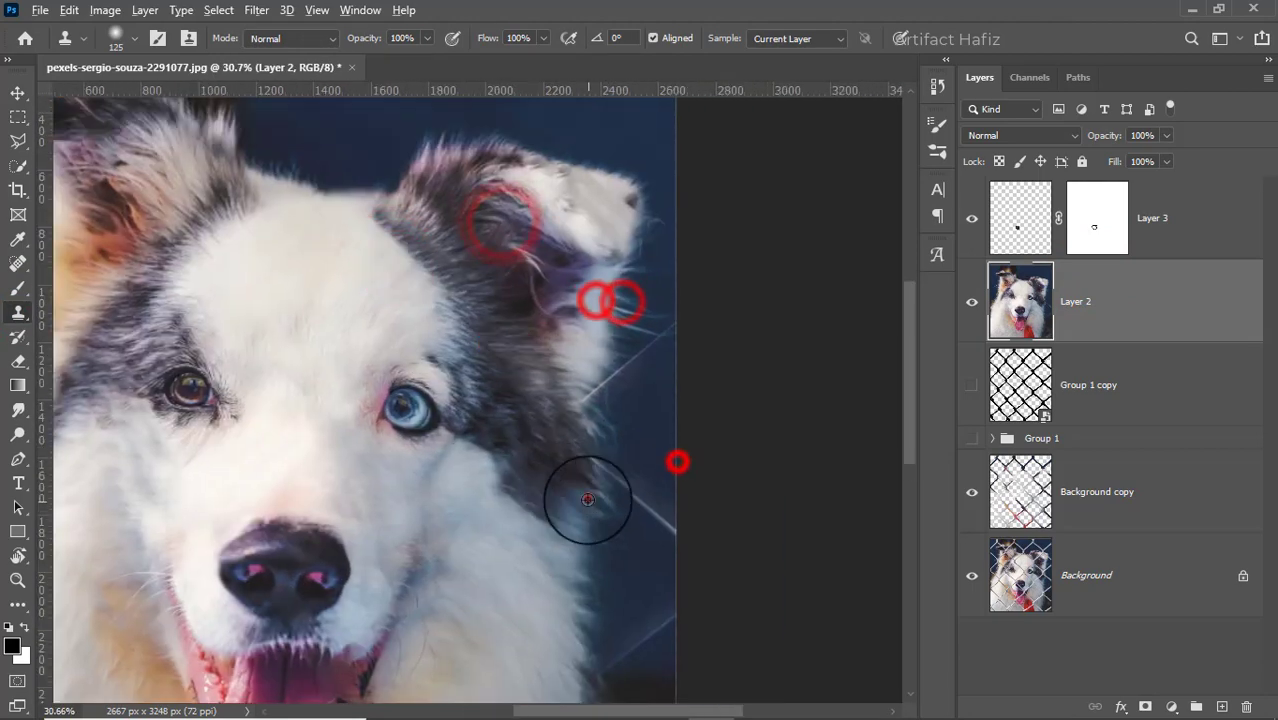
pyautogui.click(587, 497)
pyautogui.click(660, 548)
pyautogui.scroll(-3, 651, 580)
pyautogui.click(665, 590)
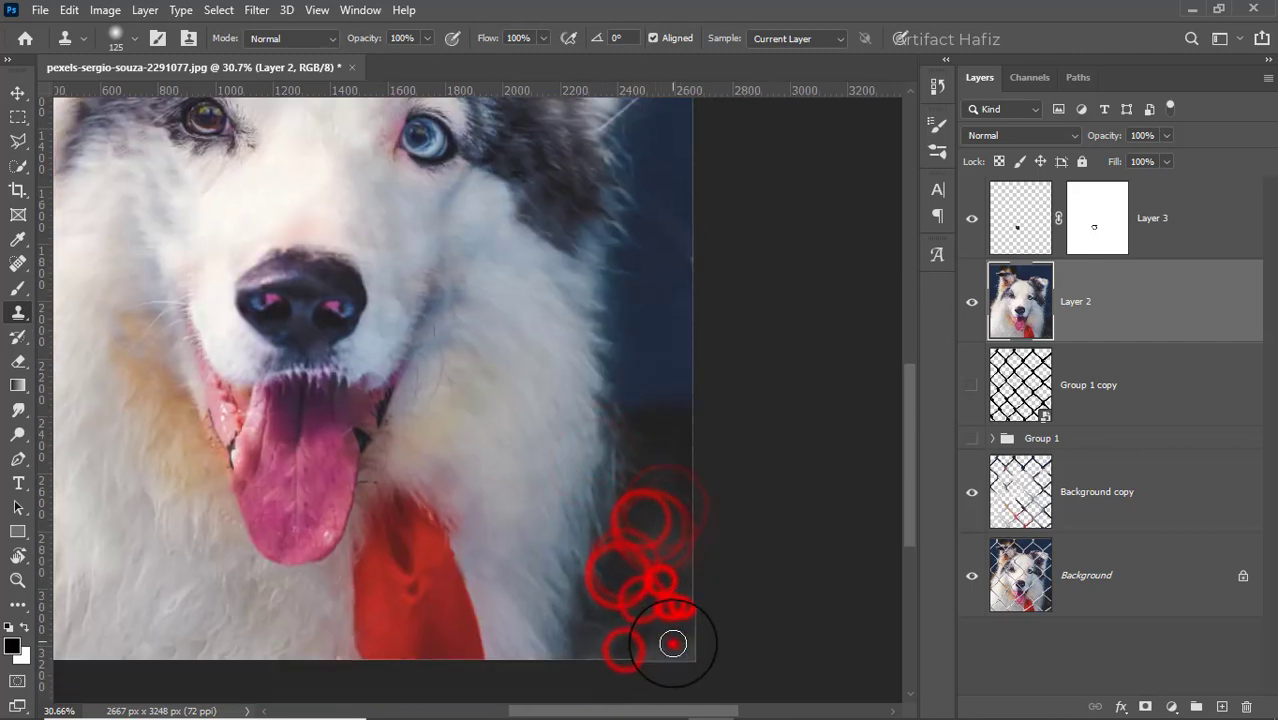
pyautogui.click(664, 637)
pyautogui.click(665, 450)
pyautogui.scroll(5, 765, 500)
pyautogui.click(748, 430)
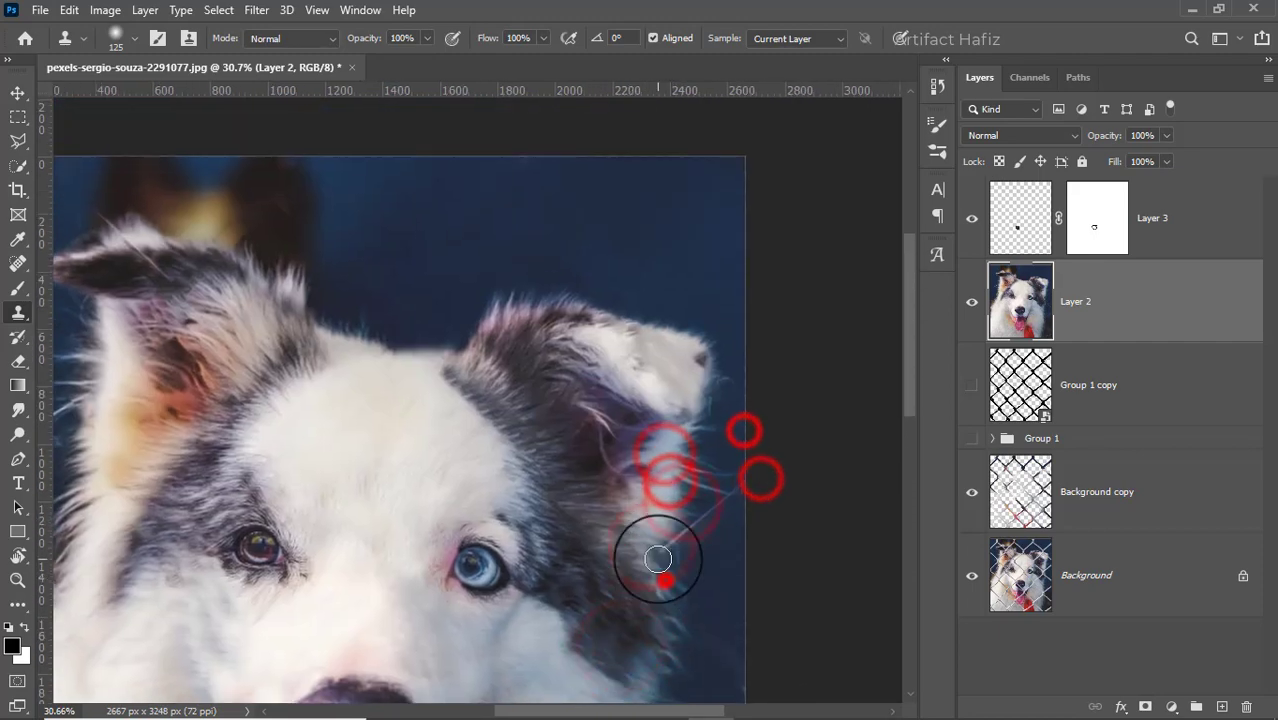
pyautogui.click(665, 578)
pyautogui.click(685, 494)
pyautogui.click(690, 536)
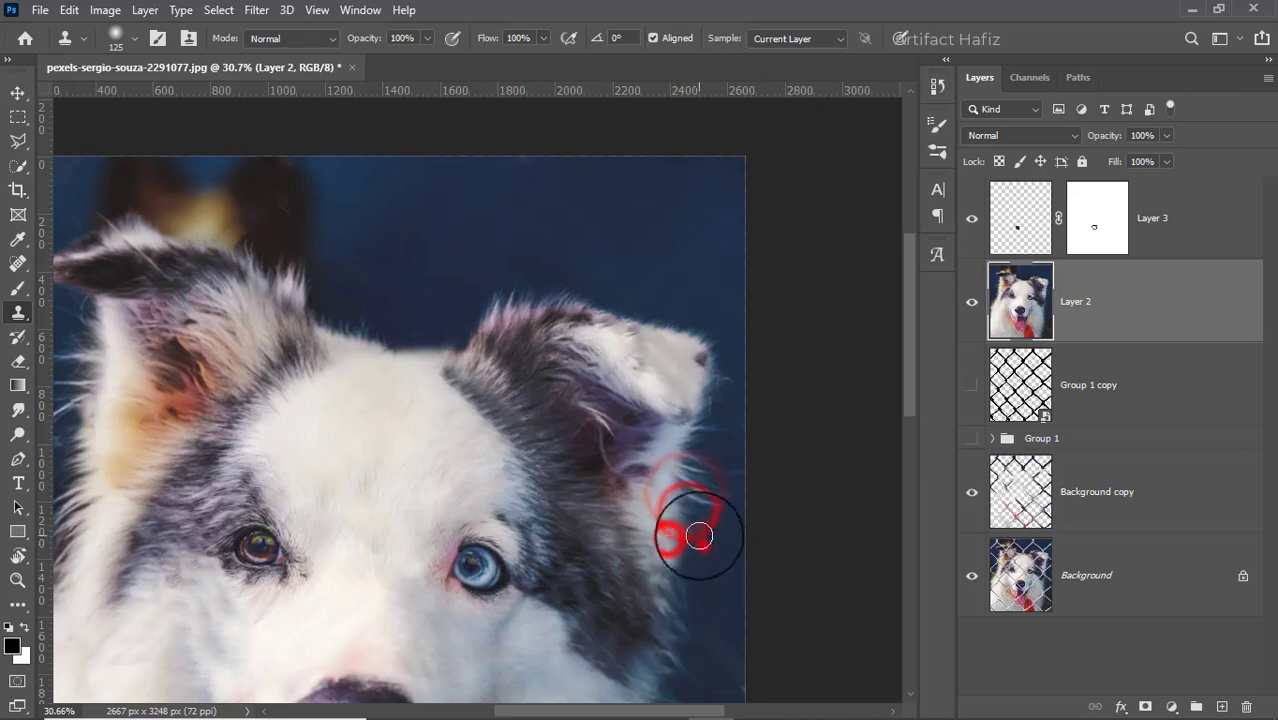
pyautogui.click(720, 411)
pyautogui.scroll(-2, 500, 472)
# Zoom into the top of the head and clone fur over the blotches beside the ear
pyautogui.moveTo(328, 185); pyautogui.dragTo(656, 205)
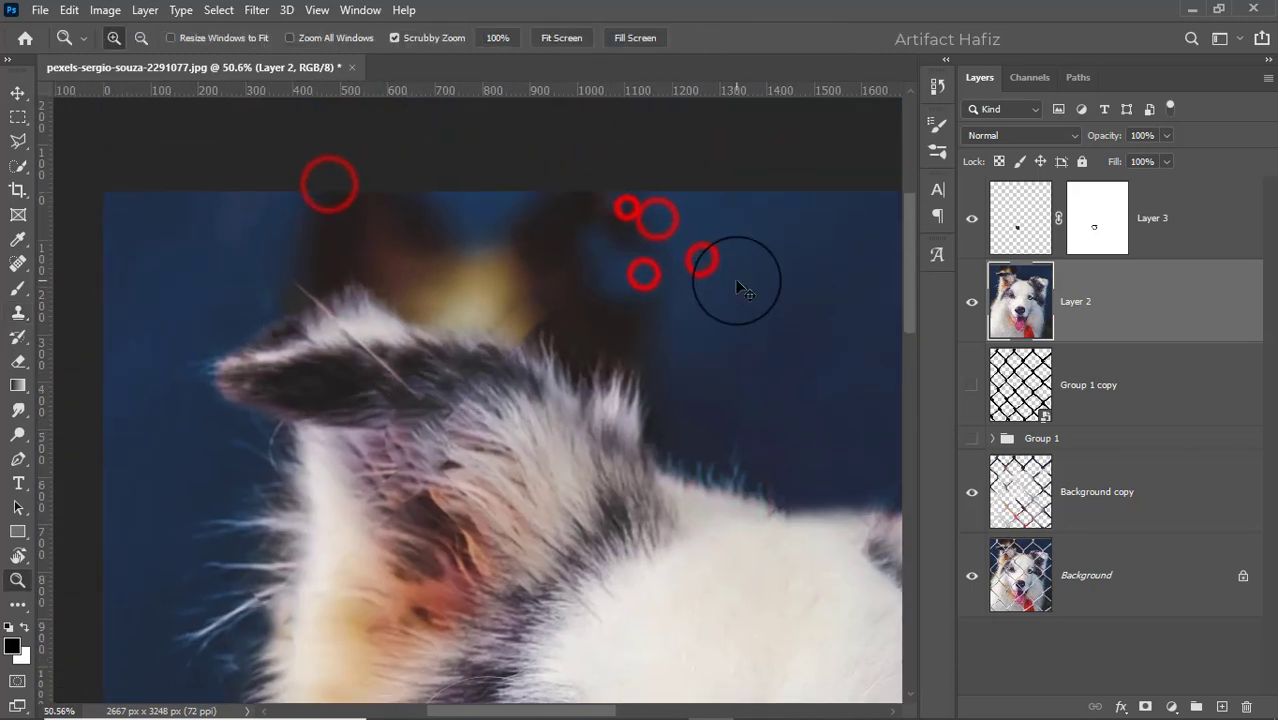
pyautogui.click(17, 313)
pyautogui.click(590, 290)
pyautogui.click(460, 420)
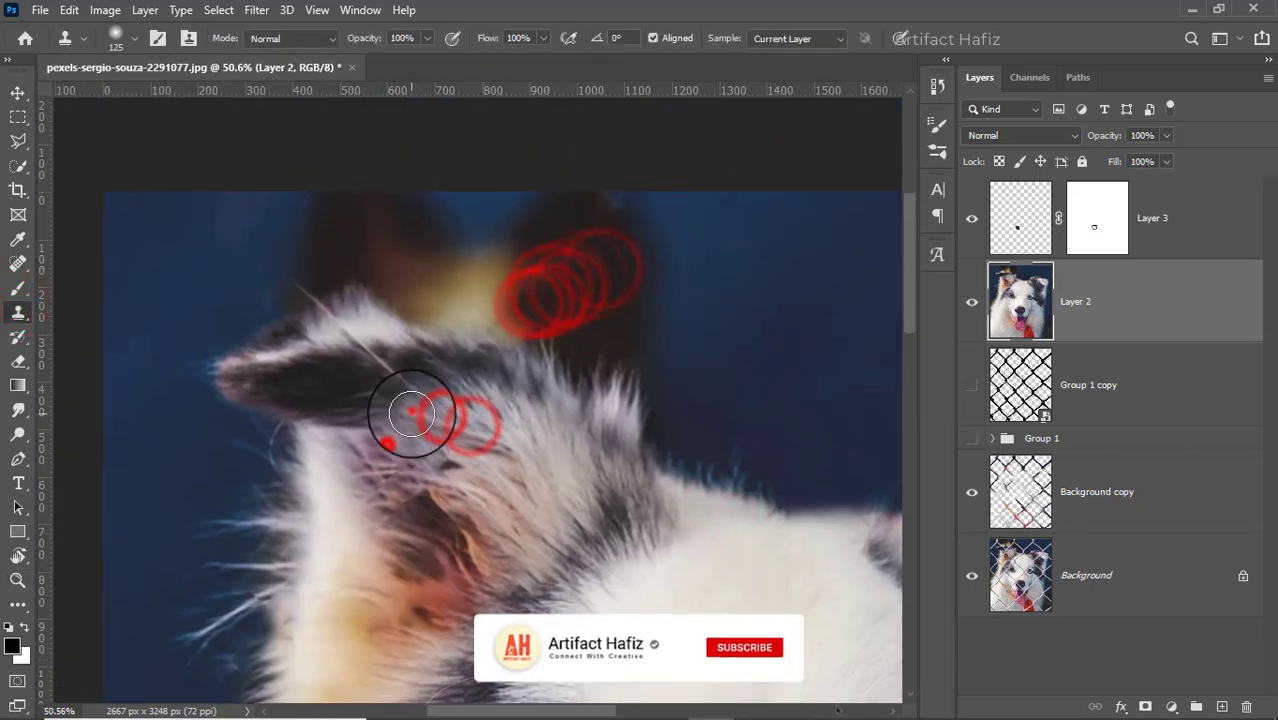
pyautogui.click(370, 375)
pyautogui.click(330, 397)
pyautogui.click(245, 262)
pyautogui.moveTo(300, 330); pyautogui.dragTo(195, 225)
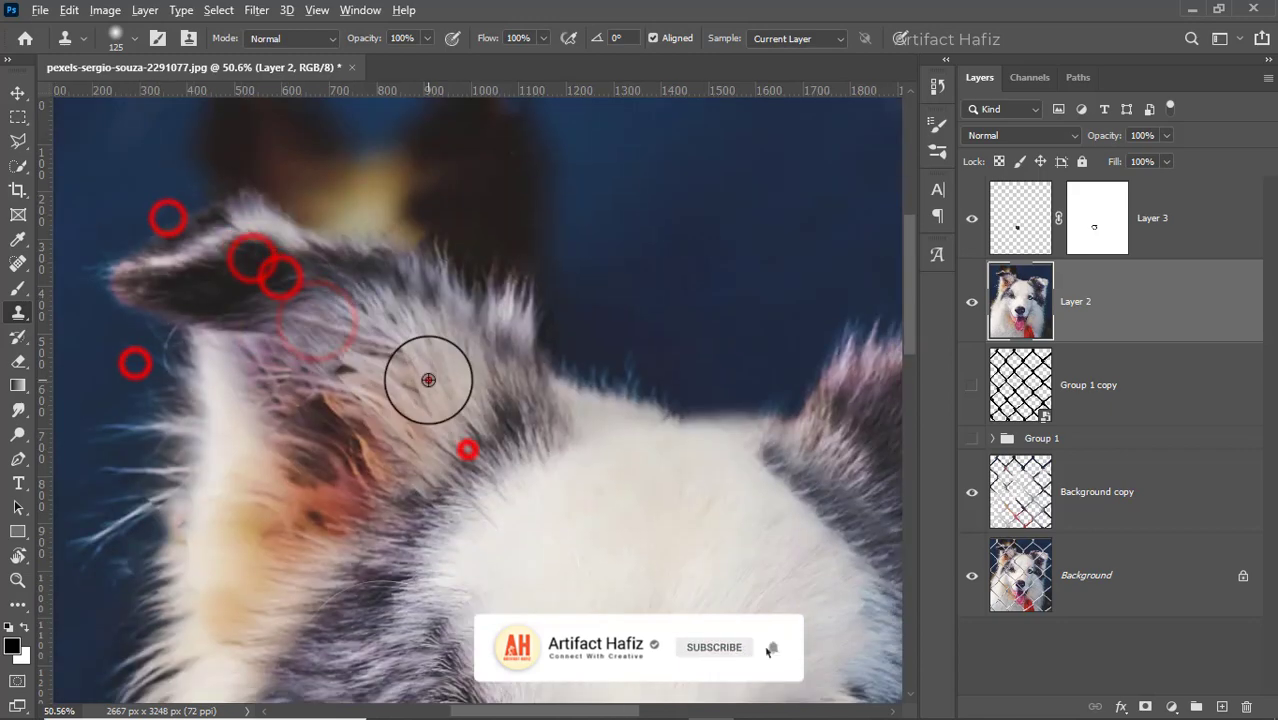
pyautogui.click(428, 380)
pyautogui.click(468, 450)
# Clone fur over the remaining patches left of the ear
pyautogui.click(456, 480)
pyautogui.click(251, 371)
pyautogui.click(285, 350)
pyautogui.click(297, 378)
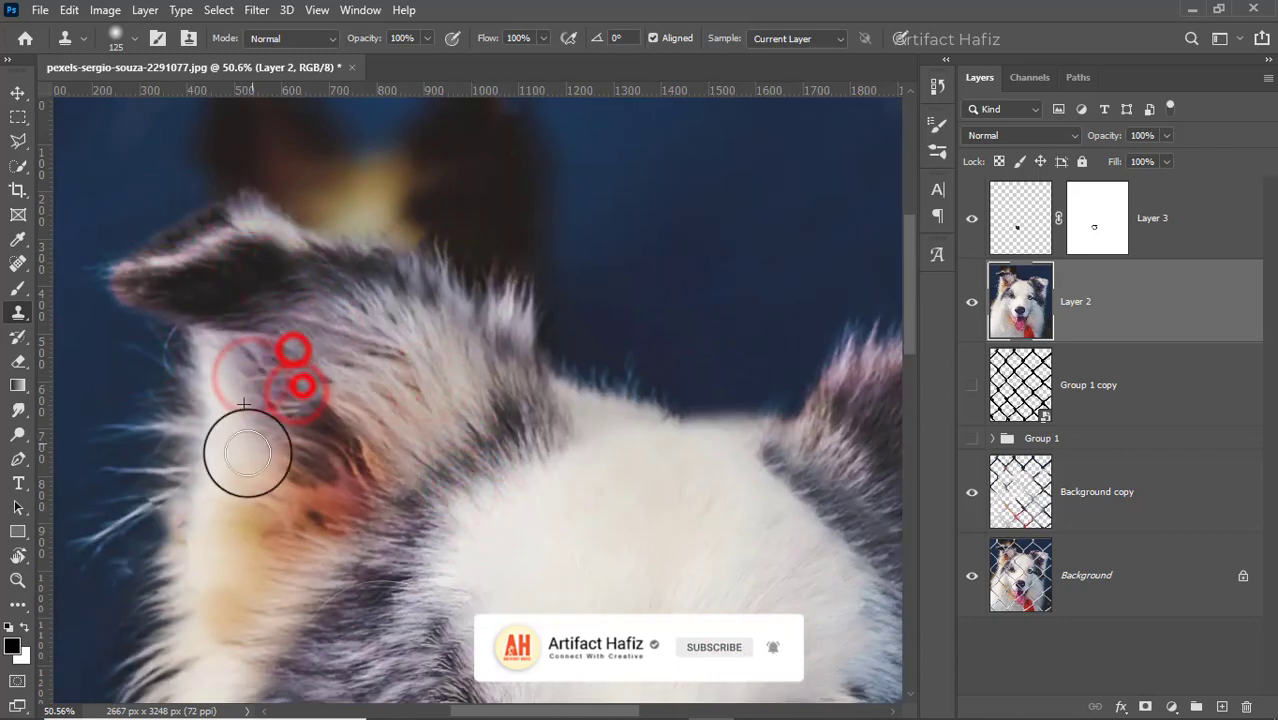
pyautogui.click(305, 408)
pyautogui.scroll(-5, 593, 541)
pyautogui.scroll(2, 496, 370)
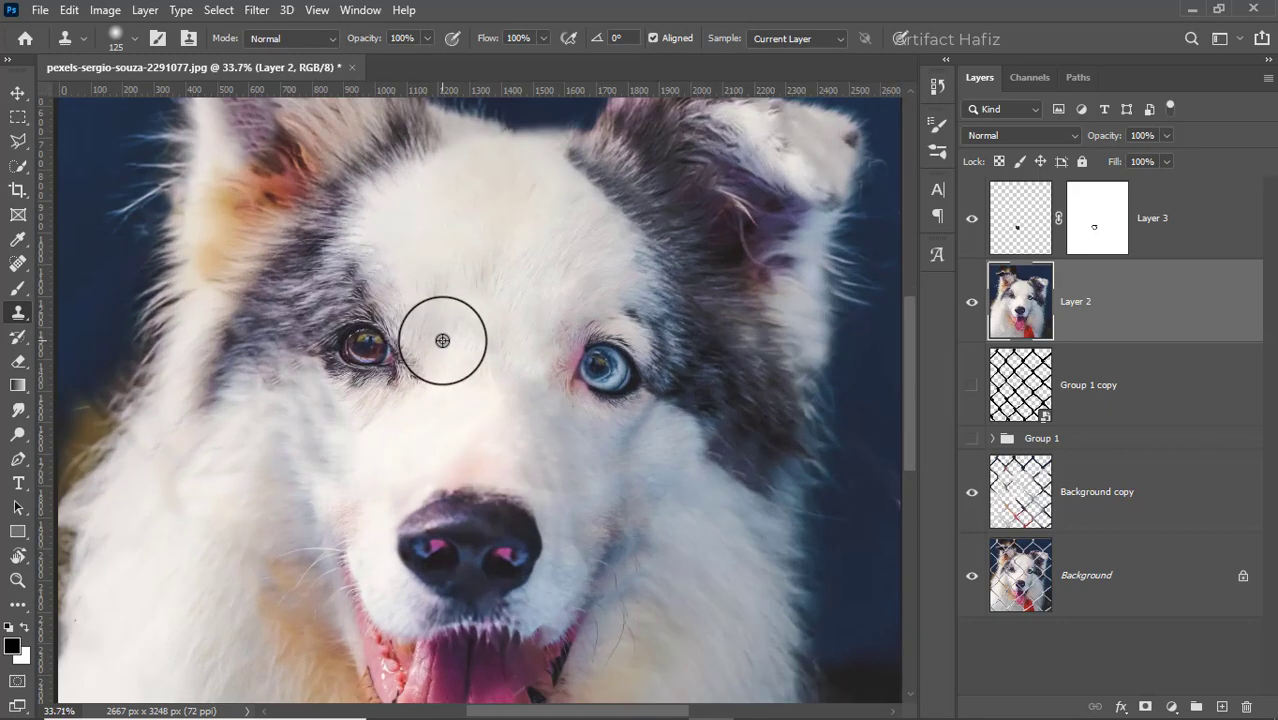
pyautogui.scroll(-2, 442, 340)
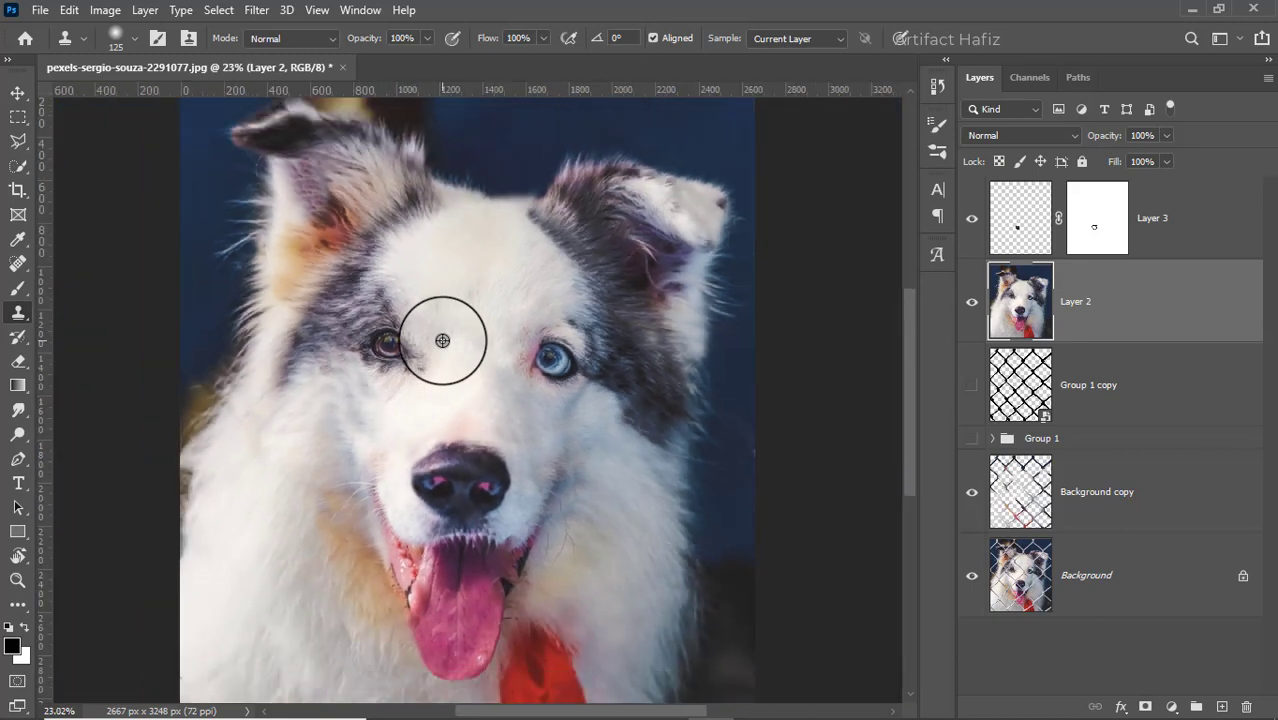
pyautogui.scroll(-2, 442, 340)
pyautogui.click(517, 300)
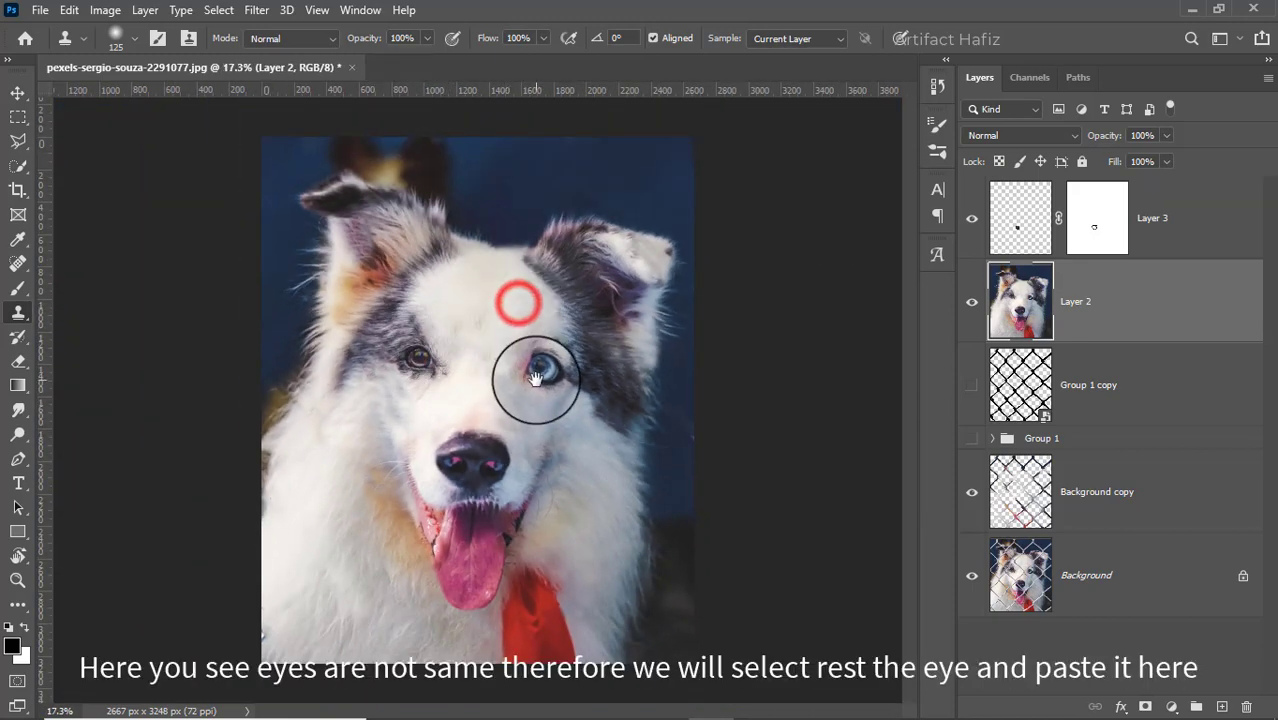
pyautogui.scroll(2, 535, 378)
pyautogui.scroll(2, 540, 370)
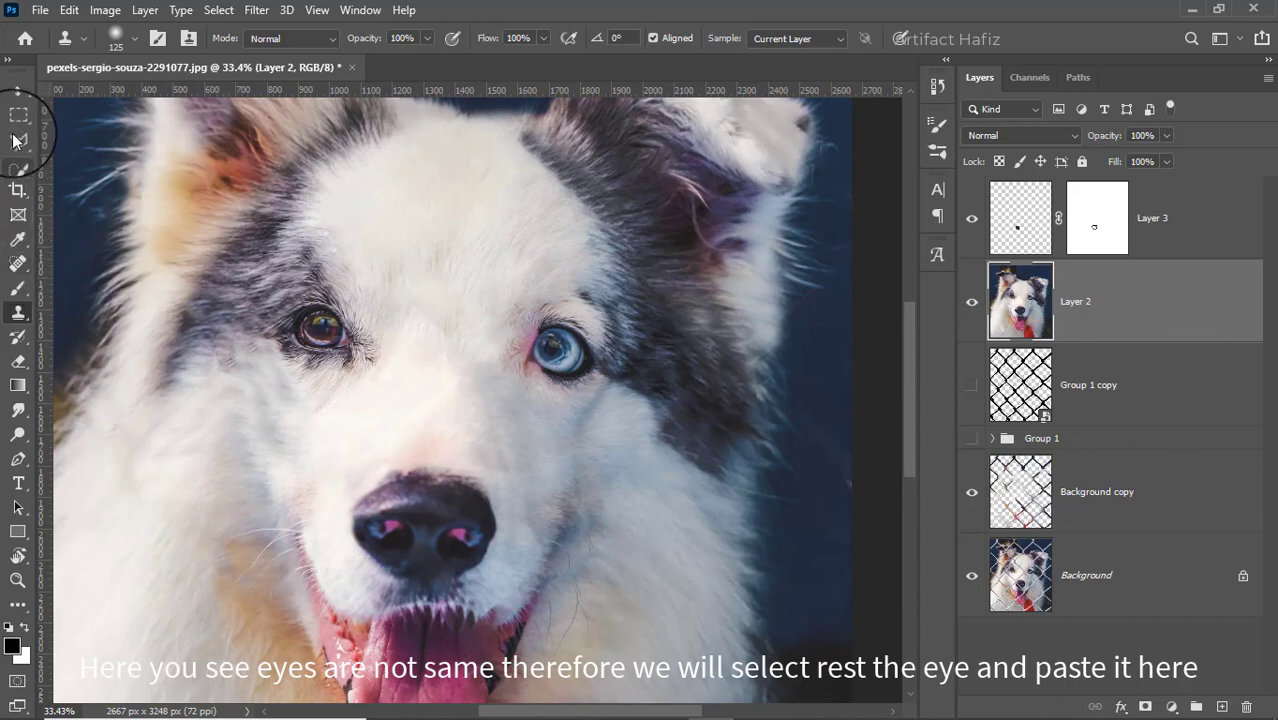
# Copy the selected blue eye onto new Layer 4 and drag it onto the brown eye
pyautogui.click(15, 168)
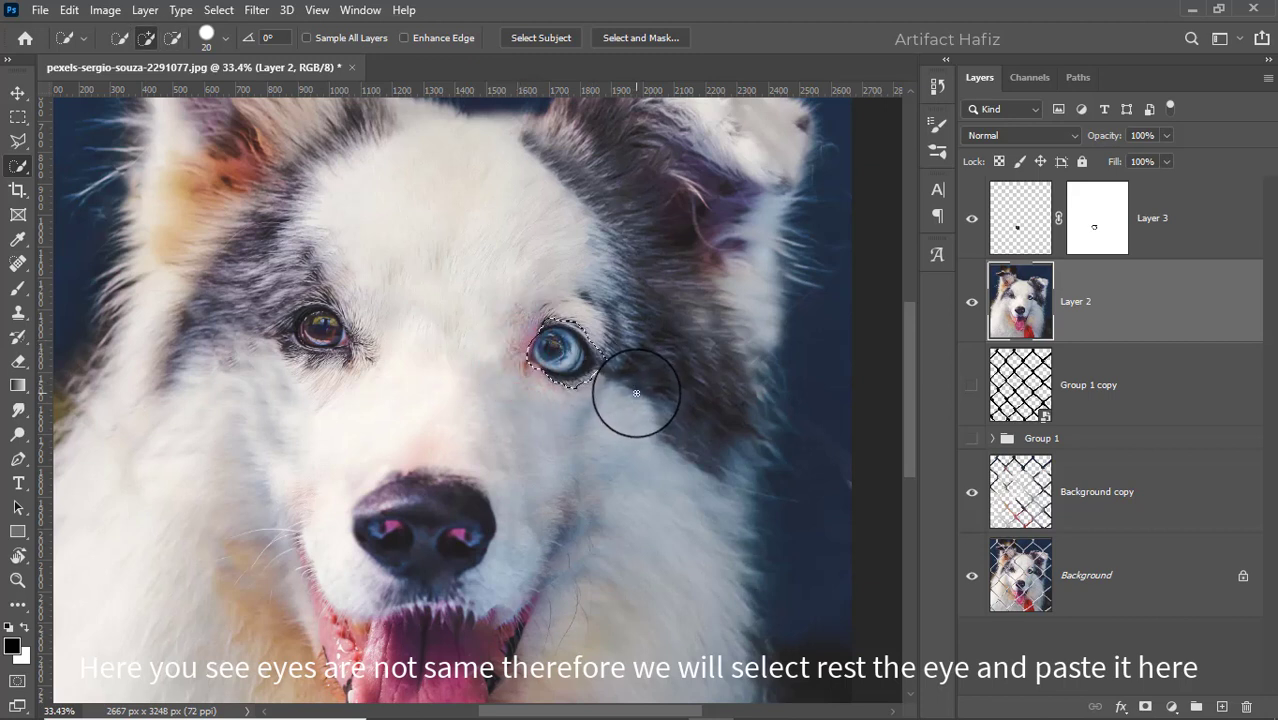
pyautogui.hotkey('ctrl', 'j')
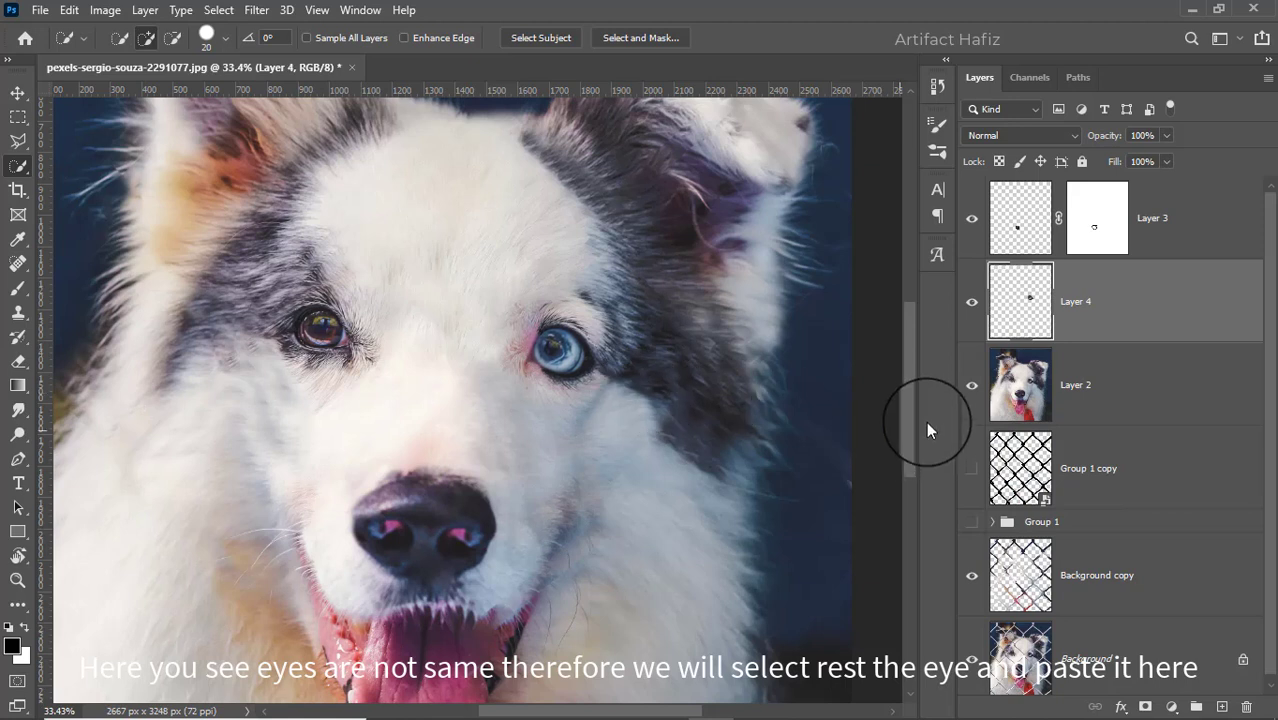
pyautogui.click(16, 93)
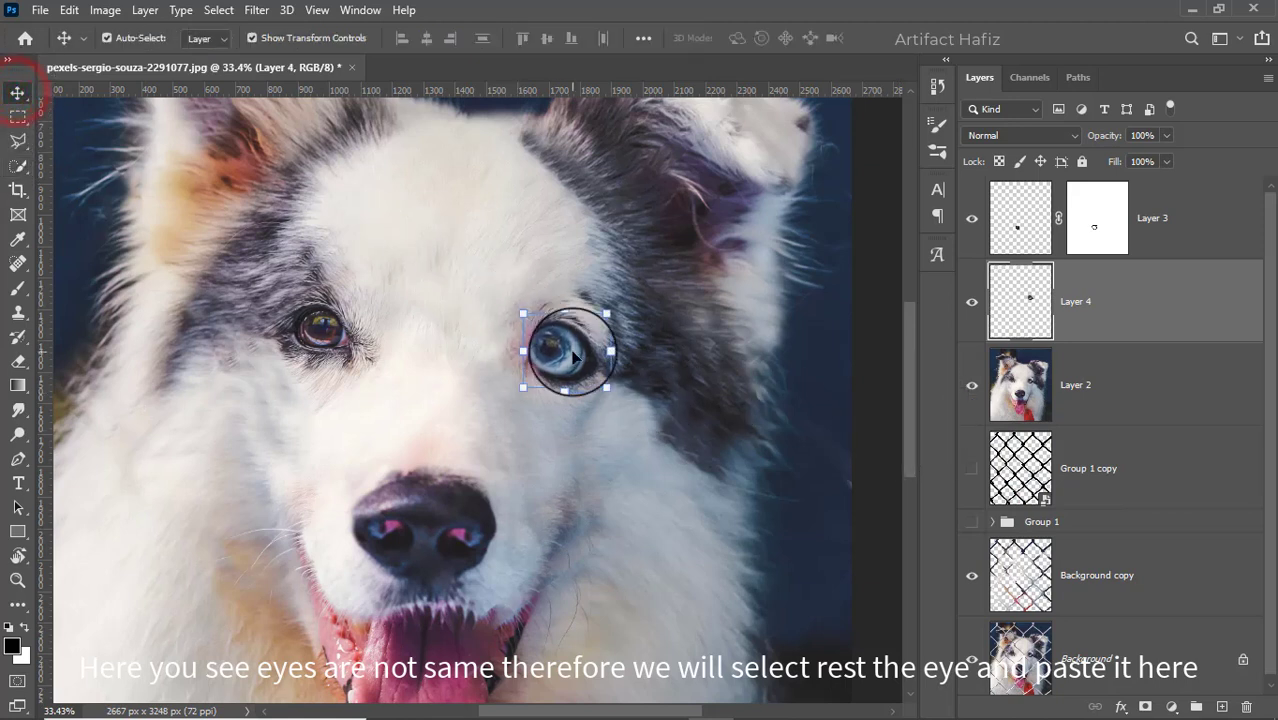
pyautogui.moveTo(575, 345); pyautogui.dragTo(322, 350)
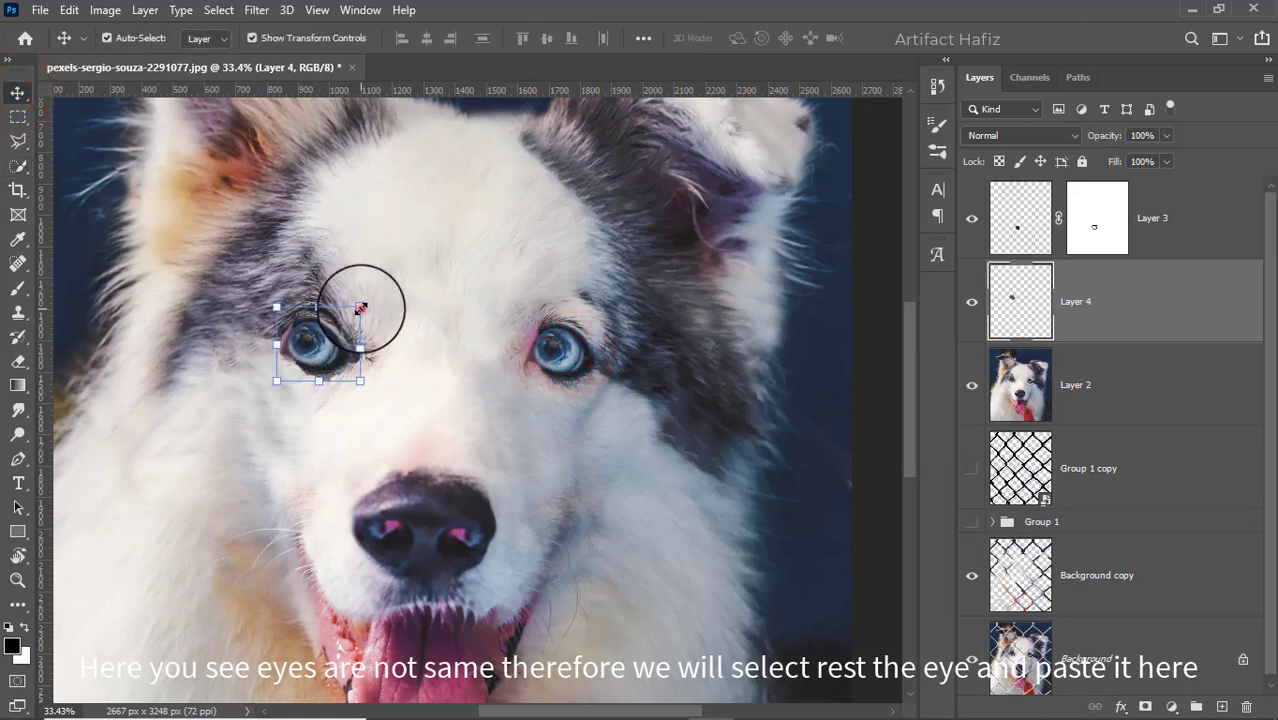
# Flip the copied eye horizontally, nudge it into alignment, and commit the transform
pyautogui.hotkey('ctrl', 't')
pyautogui.rightClick(332, 349)
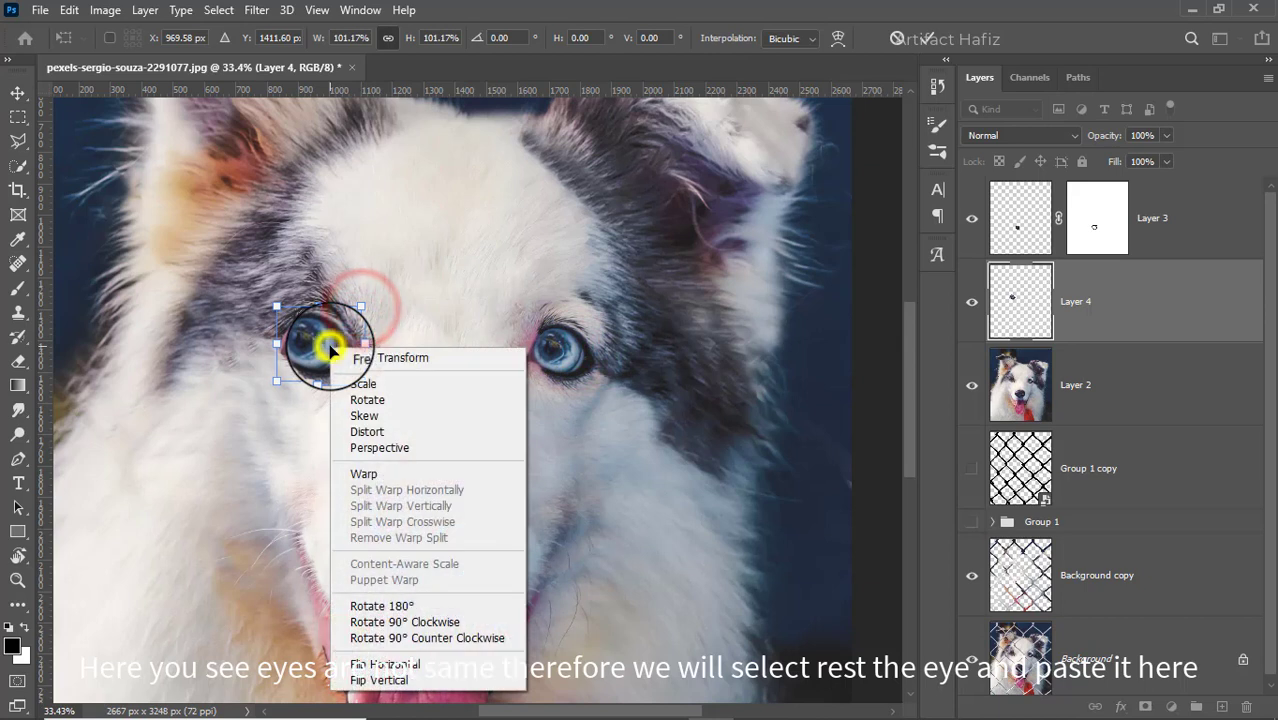
pyautogui.click(383, 664)
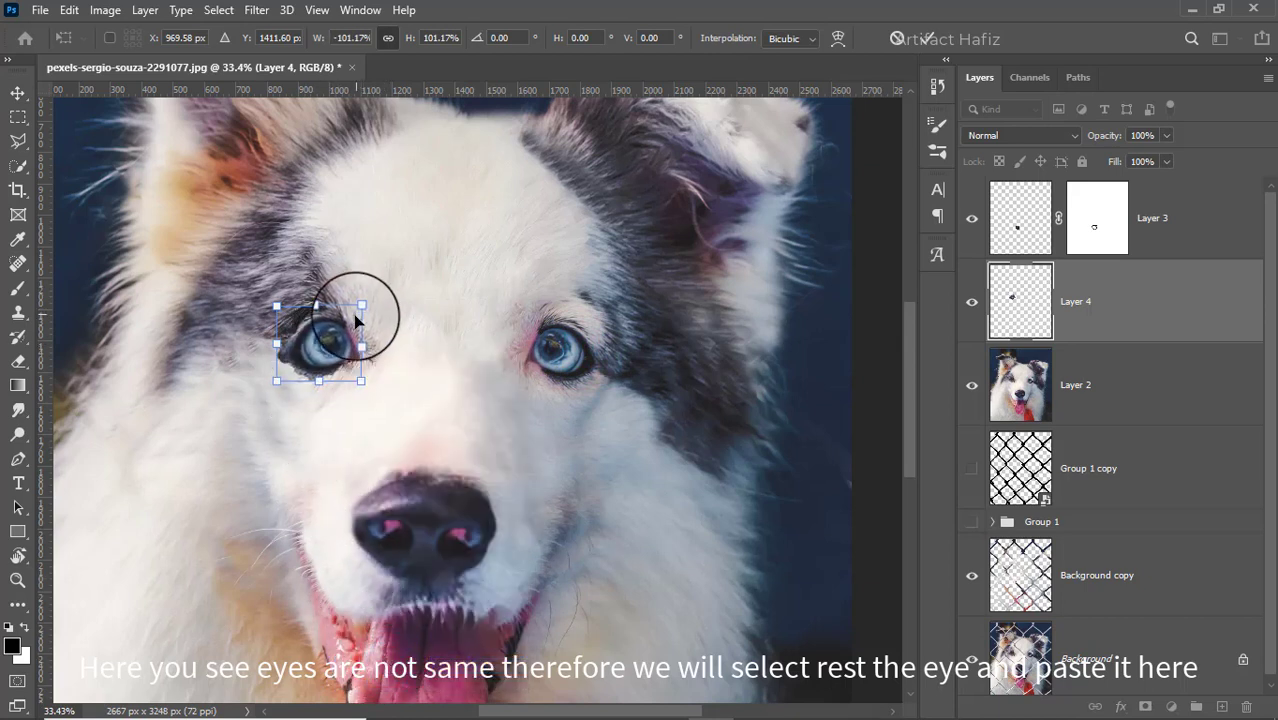
pyautogui.moveTo(324, 331); pyautogui.dragTo(322, 332)
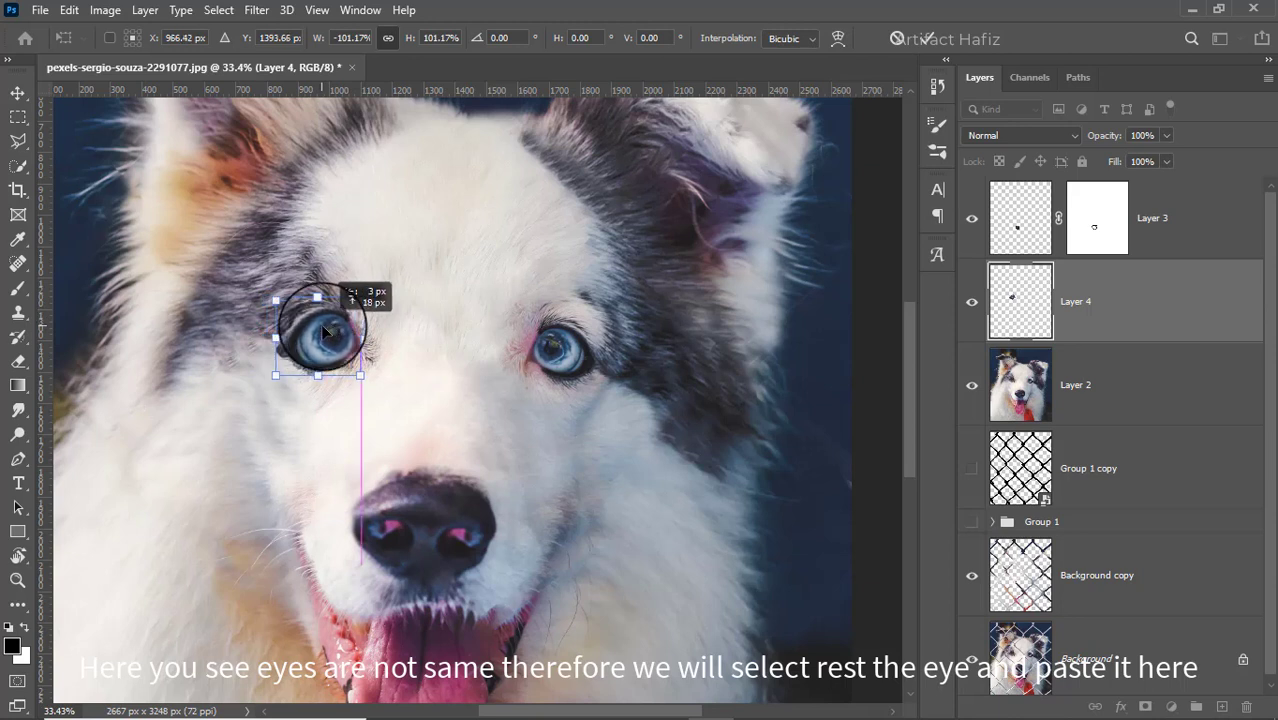
pyautogui.moveTo(321, 331); pyautogui.dragTo(323, 335)
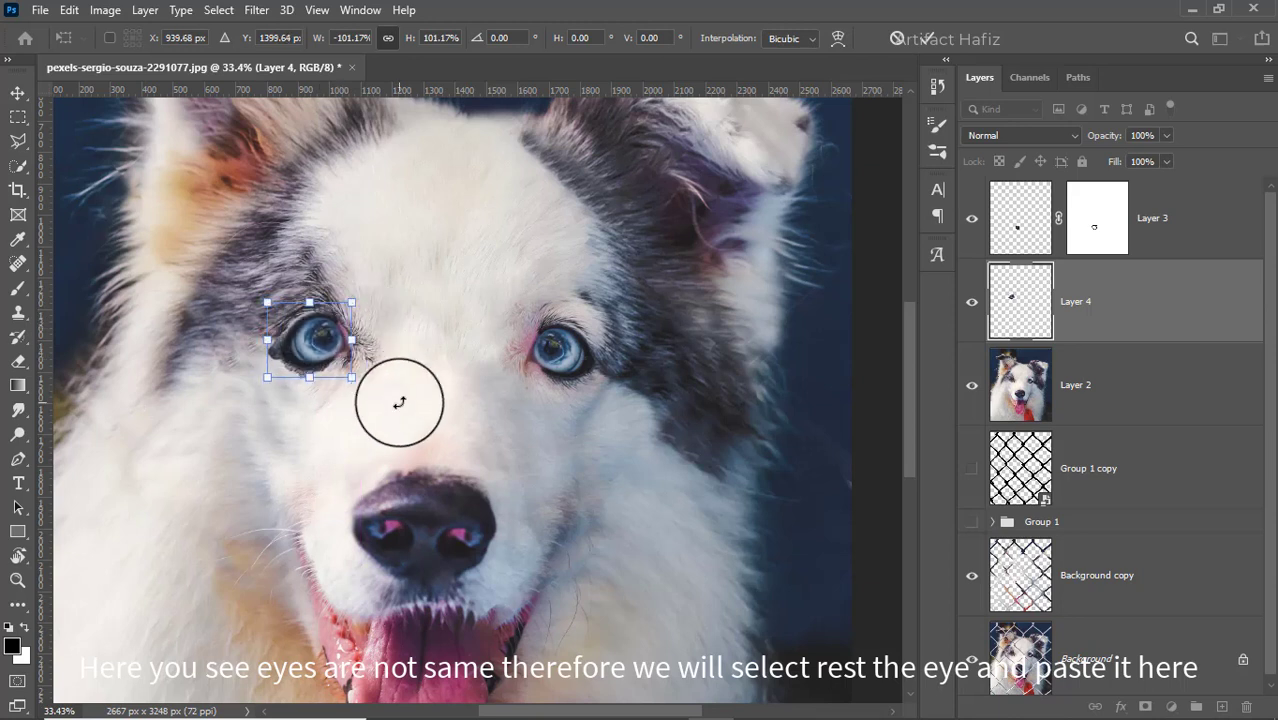
pyautogui.press('Down')
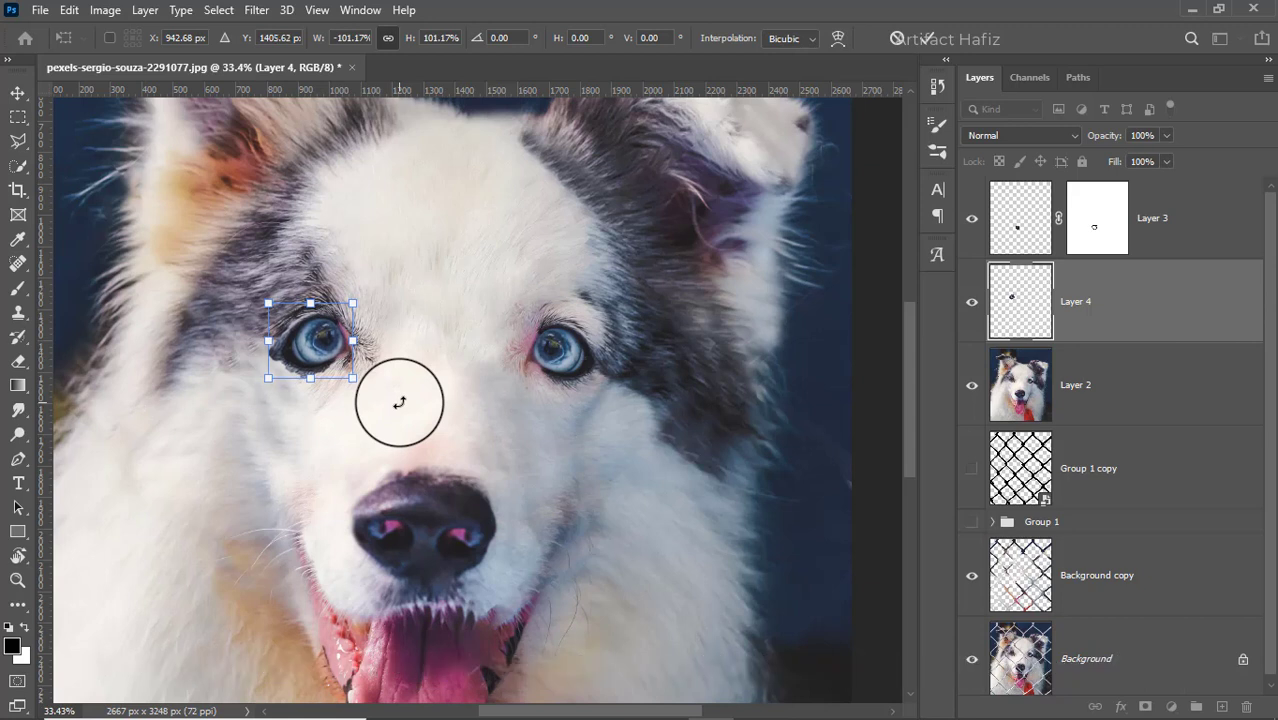
pyautogui.click(928, 40)
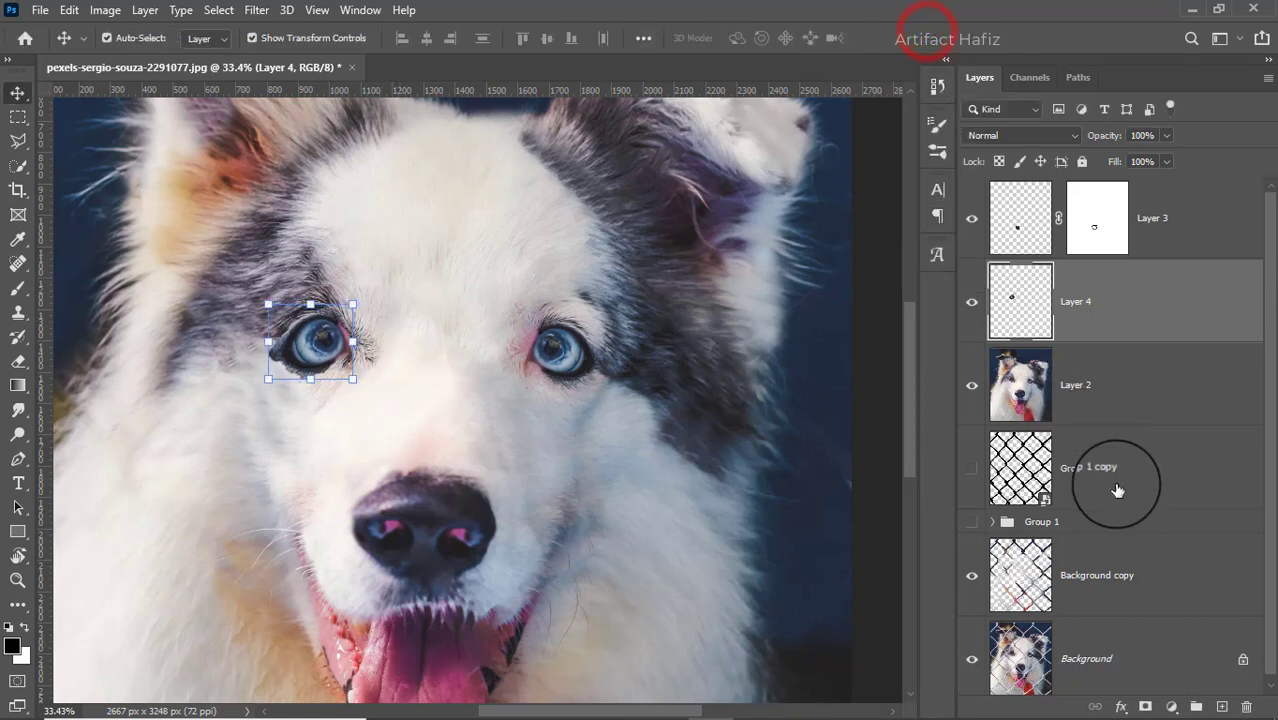
# Add a layer mask to Layer 4 and brush black over the copied eye's hard edges
pyautogui.click(1145, 707)
pyautogui.click(17, 289)
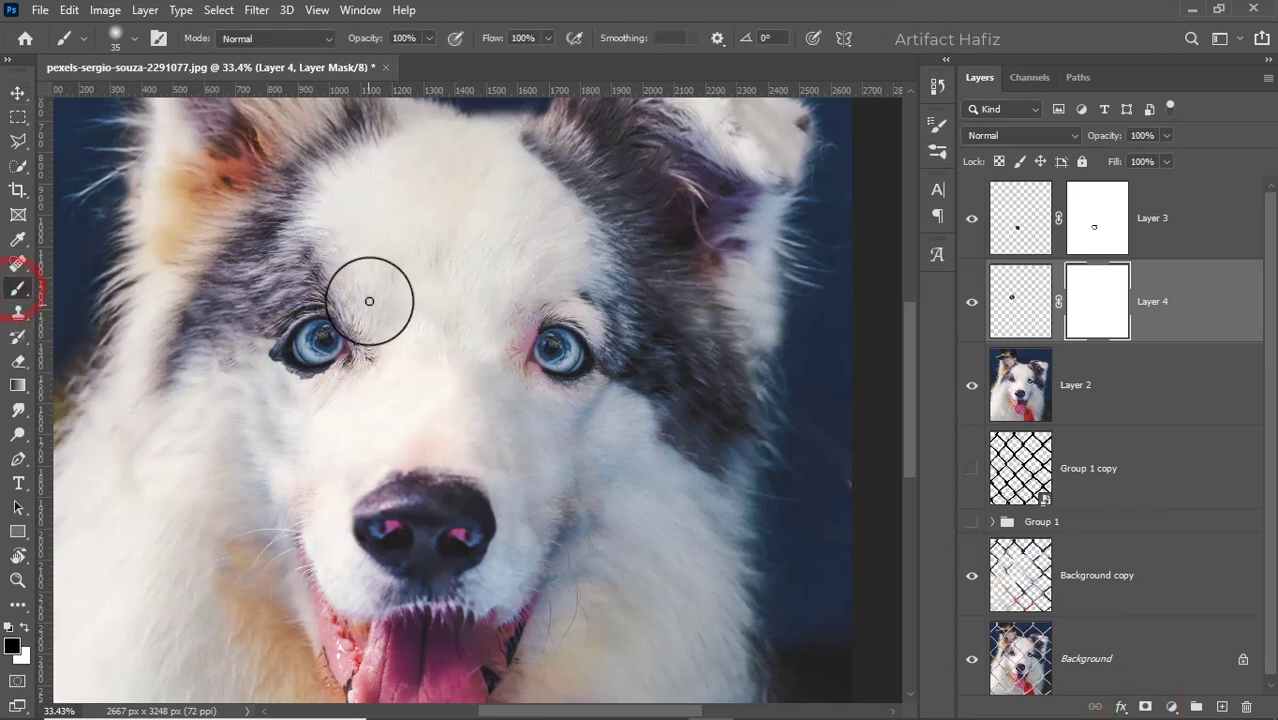
pyautogui.scroll(2, 371, 288)
pyautogui.moveTo(289, 313)
pyautogui.mouseDown()
pyautogui.moveTo(285, 300)
pyautogui.moveTo(348, 343)
pyautogui.moveTo(342, 390)
pyautogui.moveTo(345, 366)
pyautogui.moveTo(334, 399)
pyautogui.moveTo(342, 365)
pyautogui.moveTo(294, 411)
pyautogui.moveTo(255, 416)
pyautogui.moveTo(285, 413)
pyautogui.moveTo(228, 380)
pyautogui.moveTo(240, 394)
pyautogui.moveTo(228, 357)
pyautogui.moveTo(251, 294)
pyautogui.moveTo(240, 364)
pyautogui.moveTo(271, 419)
pyautogui.moveTo(248, 379)
pyautogui.moveTo(317, 417)
pyautogui.moveTo(271, 399)
pyautogui.moveTo(237, 357)
pyautogui.moveTo(251, 300)
pyautogui.moveTo(241, 347)
pyautogui.moveTo(285, 294)
pyautogui.moveTo(371, 320)
pyautogui.moveTo(308, 300)
pyautogui.moveTo(314, 315)
pyautogui.mouseUp()
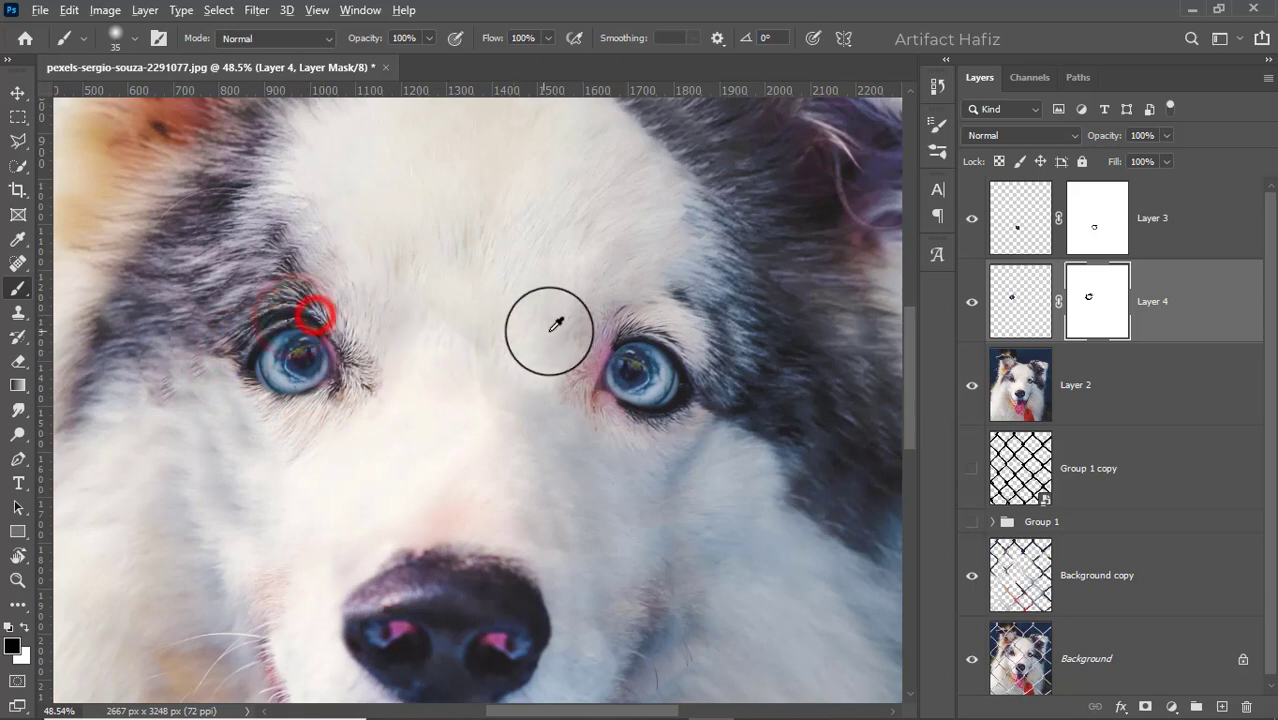
pyautogui.scroll(-3, 557, 323)
pyautogui.scroll(-3, 579, 287)
pyautogui.scroll(-1, 582, 286)
pyautogui.scroll(-2, 418, 318)
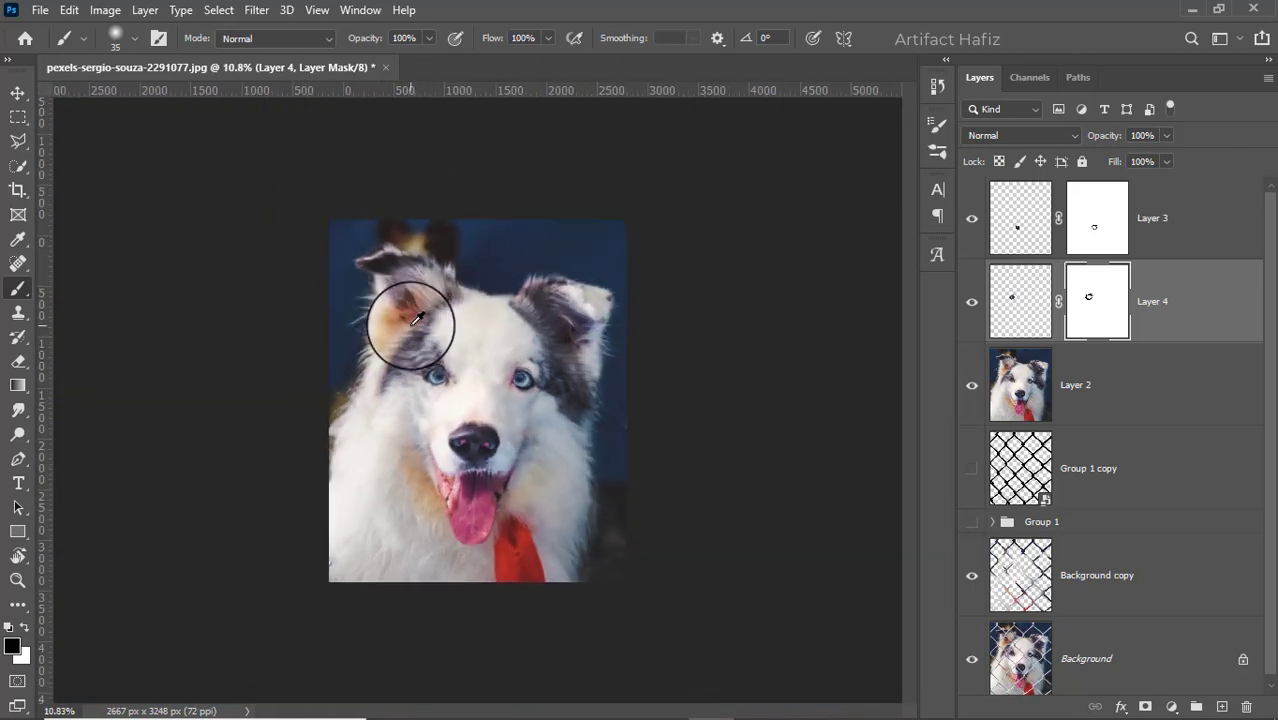
pyautogui.scroll(4, 418, 318)
pyautogui.scroll(3, 414, 294)
pyautogui.scroll(3, 414, 294)
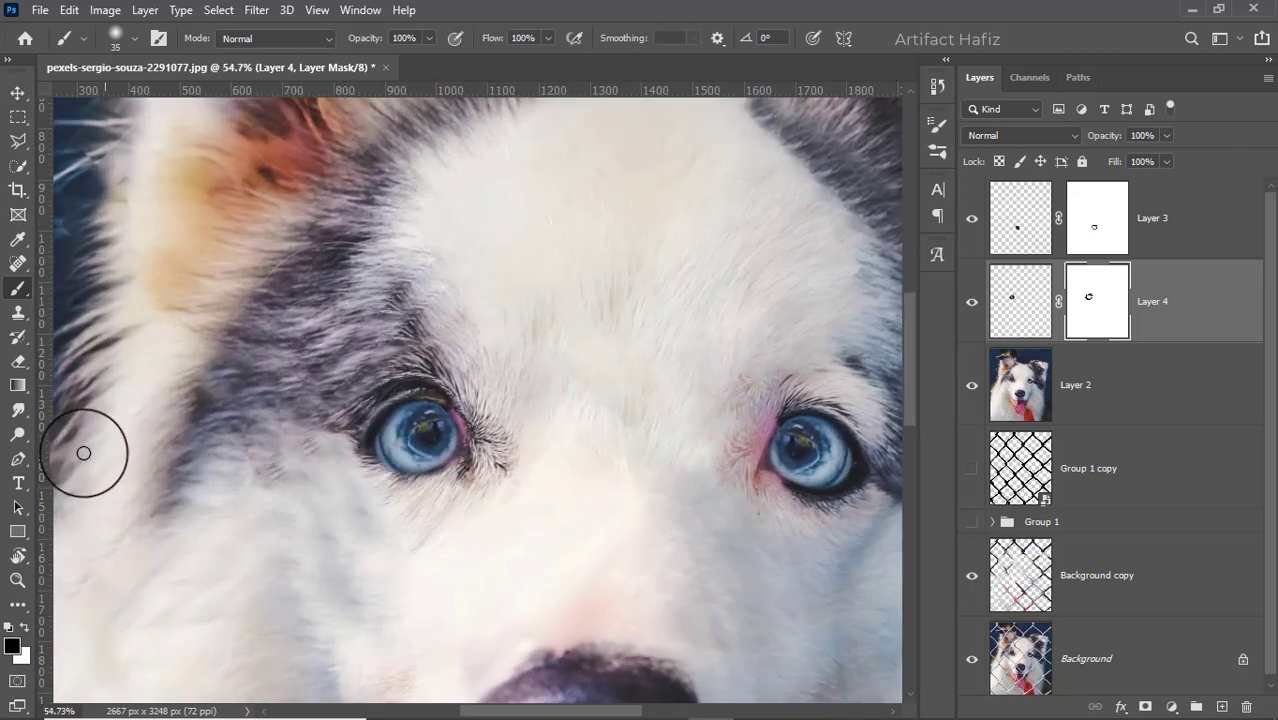
# Paint white on the mask to restore part of the copied eye
pyautogui.click(22, 628)
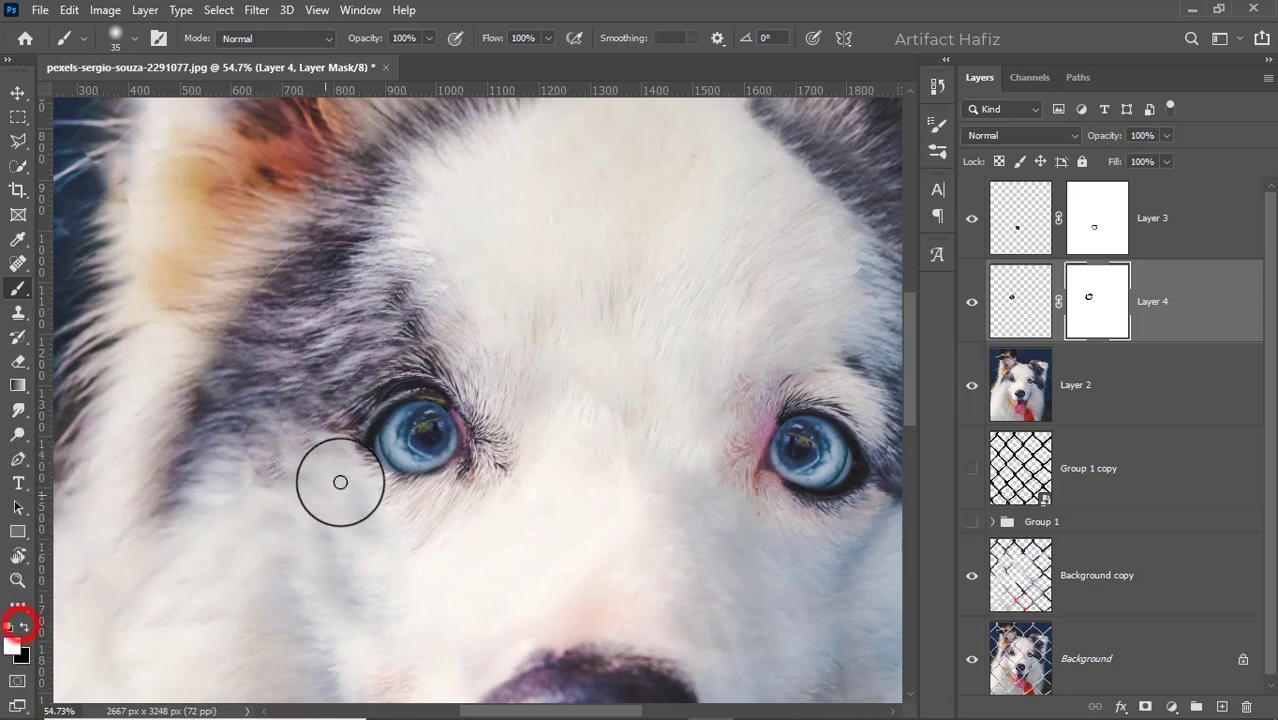
pyautogui.moveTo(372, 458)
pyautogui.mouseDown()
pyautogui.moveTo(422, 471)
pyautogui.moveTo(442, 456)
pyautogui.moveTo(400, 471)
pyautogui.moveTo(440, 467)
pyautogui.mouseUp()
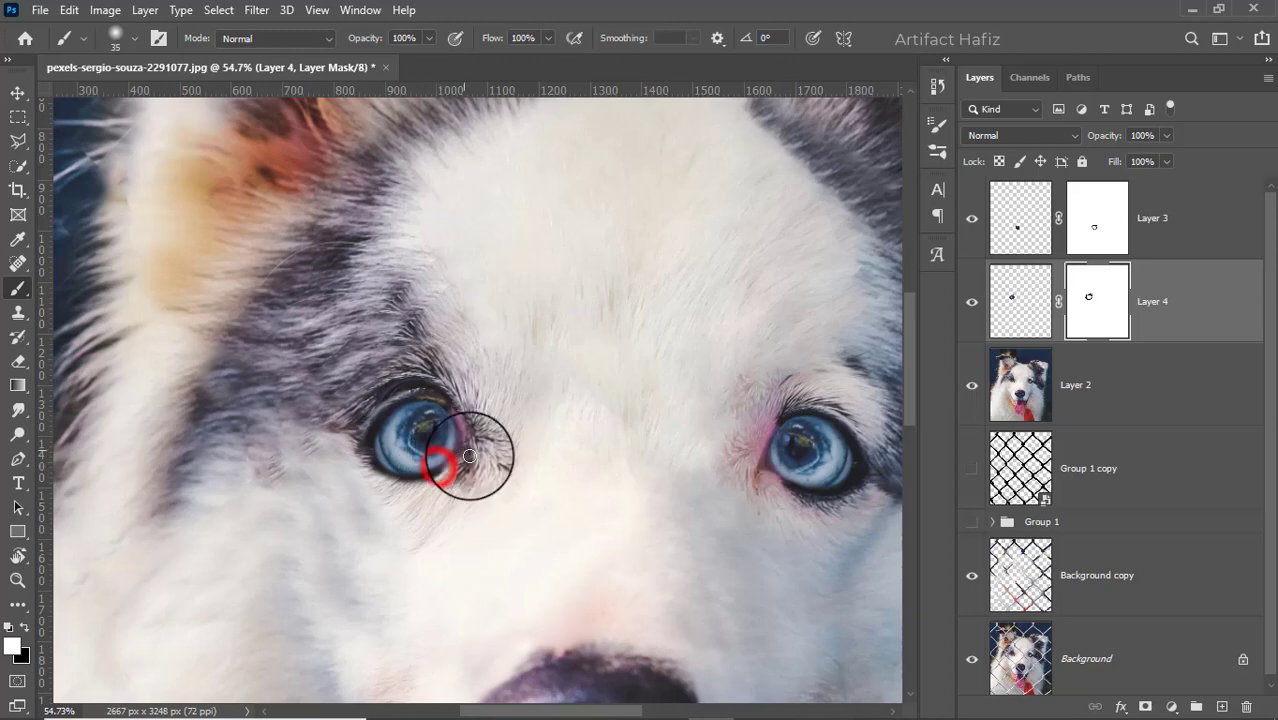
pyautogui.scroll(-3, 533, 445)
pyautogui.scroll(-2, 538, 436)
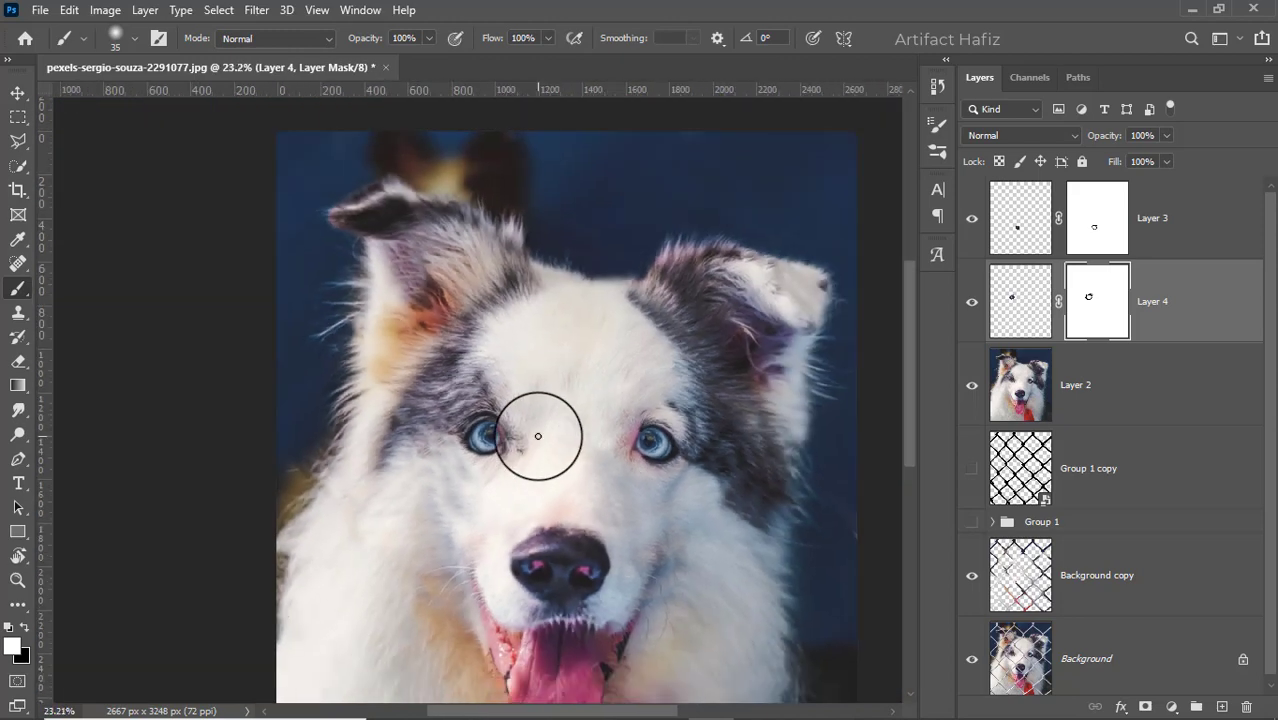
pyautogui.scroll(-1, 538, 436)
pyautogui.scroll(-2, 538, 436)
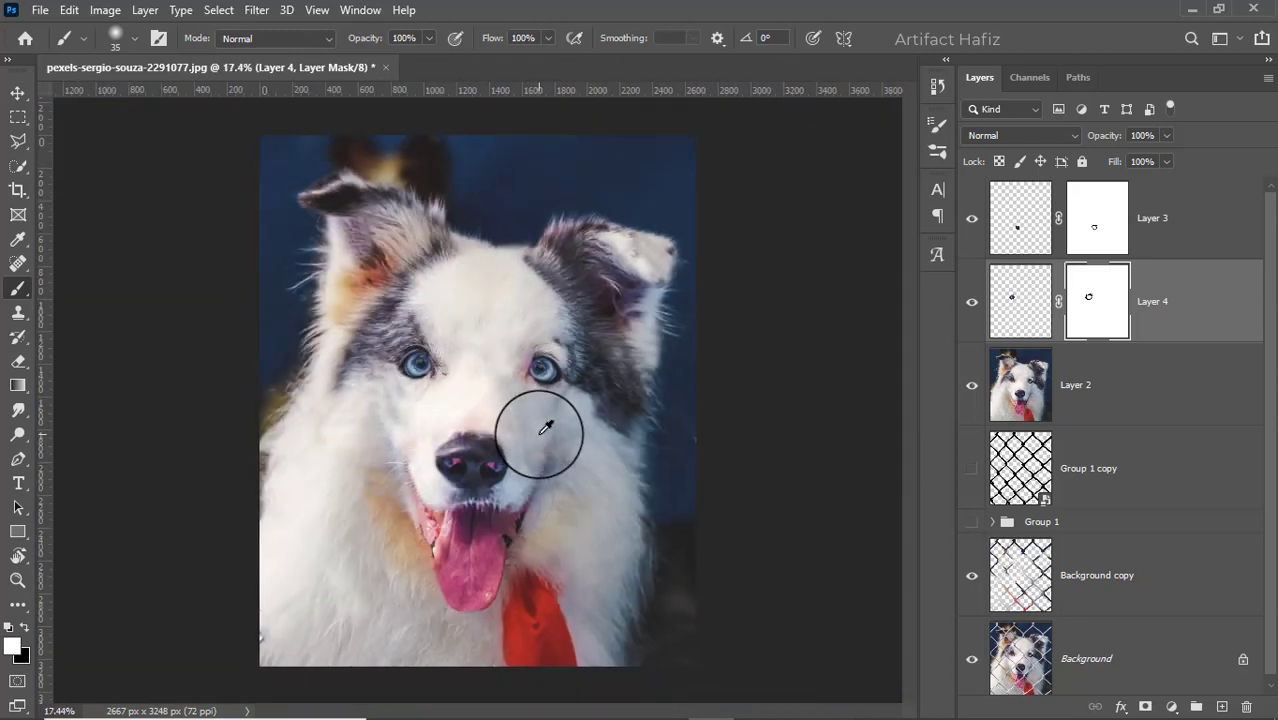
pyautogui.scroll(-1, 545, 428)
pyautogui.scroll(-1, 545, 428)
pyautogui.scroll(2, 545, 428)
pyautogui.scroll(1, 545, 428)
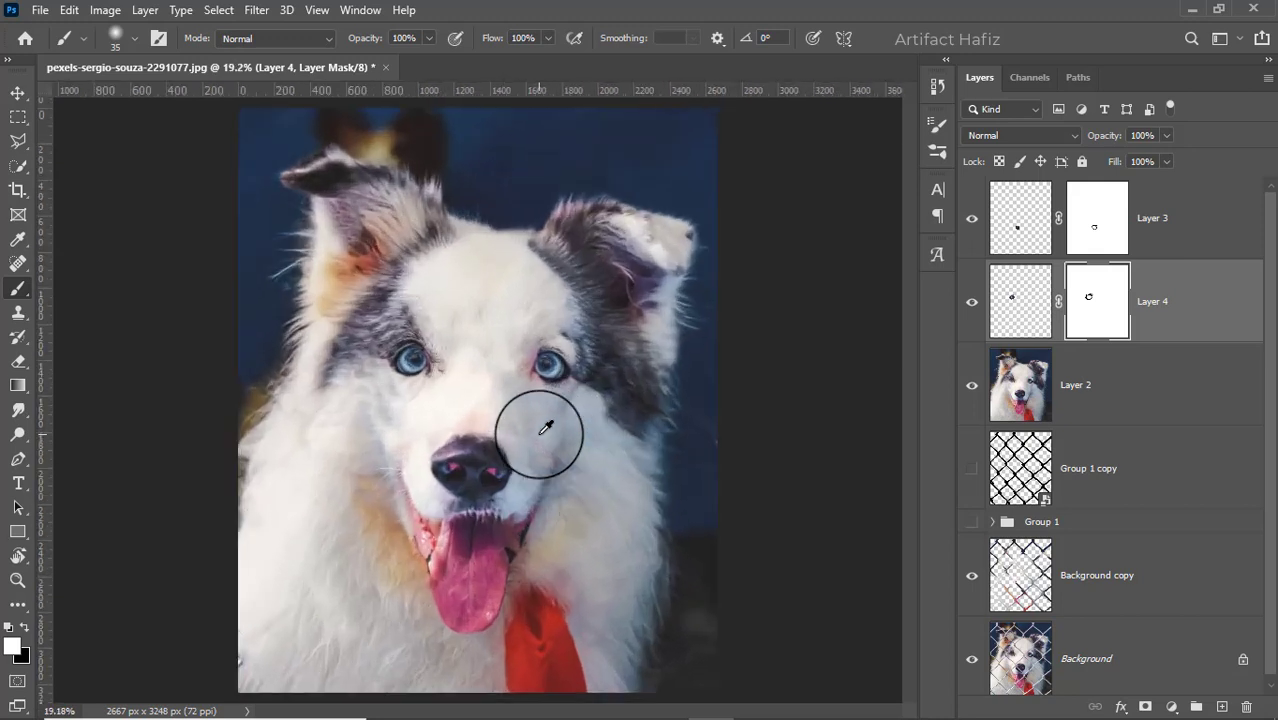
pyautogui.scroll(1, 545, 428)
pyautogui.scroll(1, 545, 428)
pyautogui.scroll(-2, 545, 428)
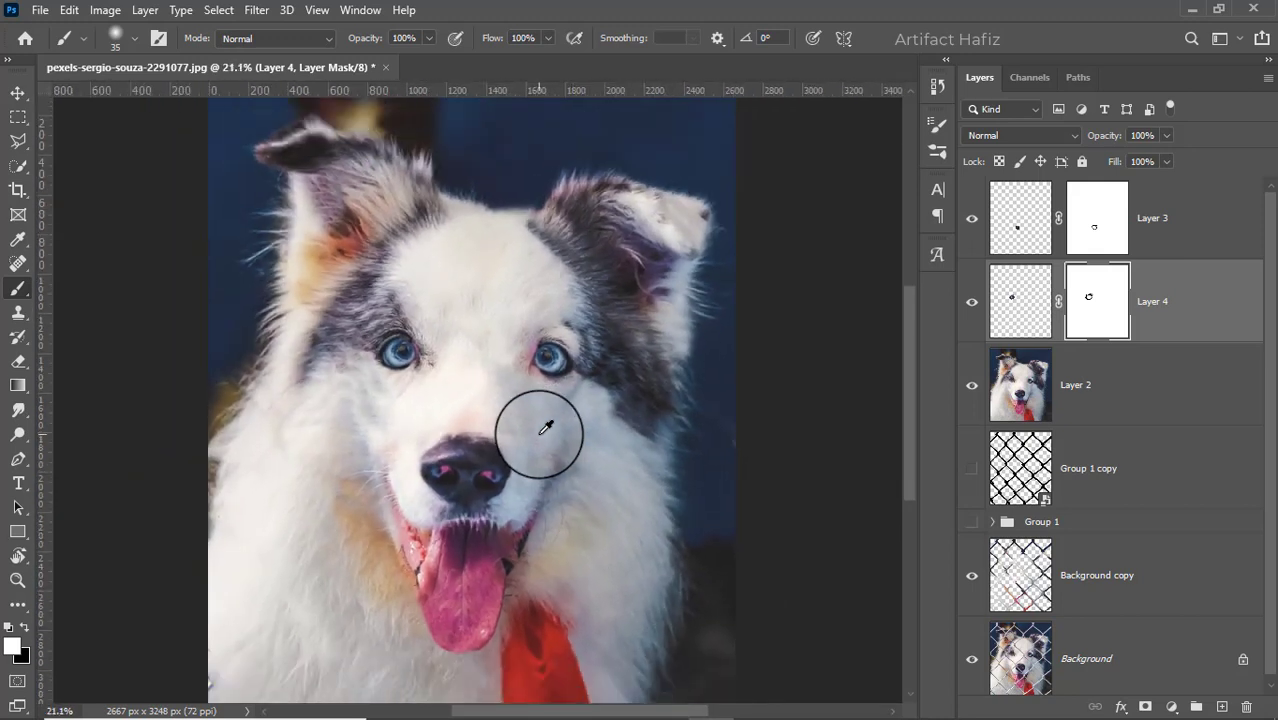
pyautogui.scroll(-2, 545, 428)
pyautogui.scroll(-1, 545, 428)
pyautogui.scroll(1, 545, 428)
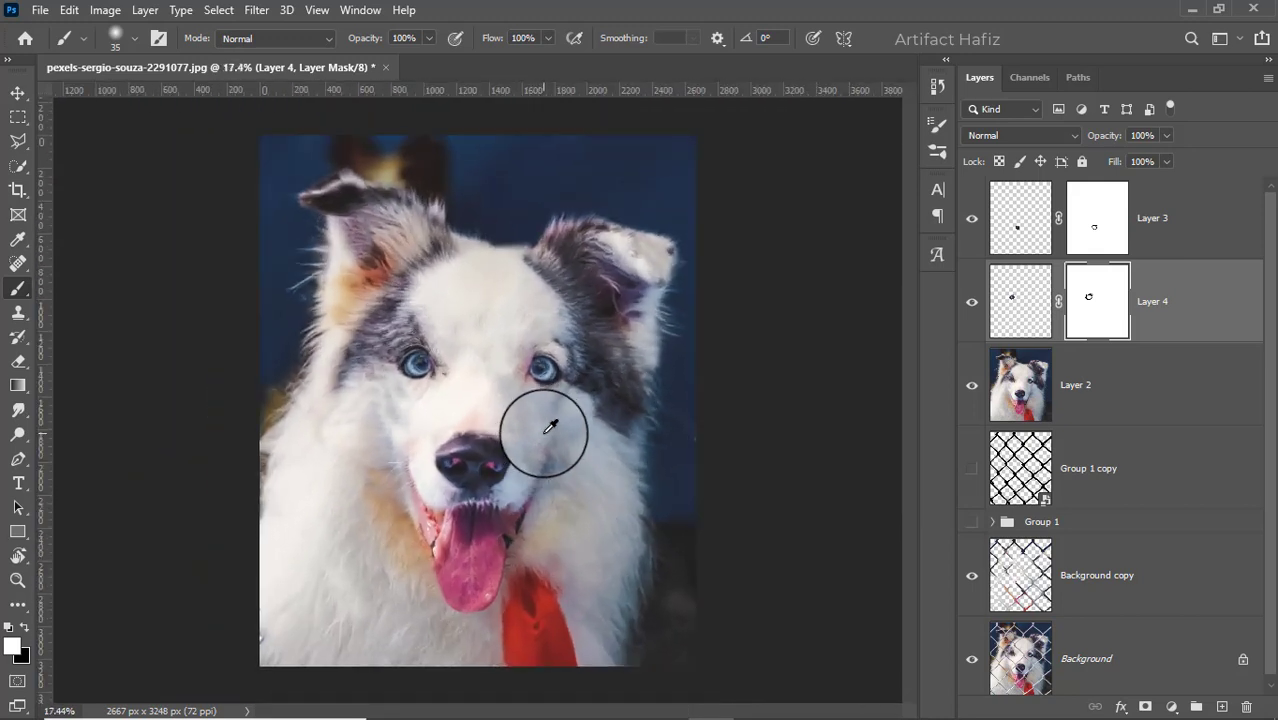
# Merge all visible layers into Layer 5, convert it for smart filters, and apply Camera Raw Filter
pyautogui.click(1182, 219)
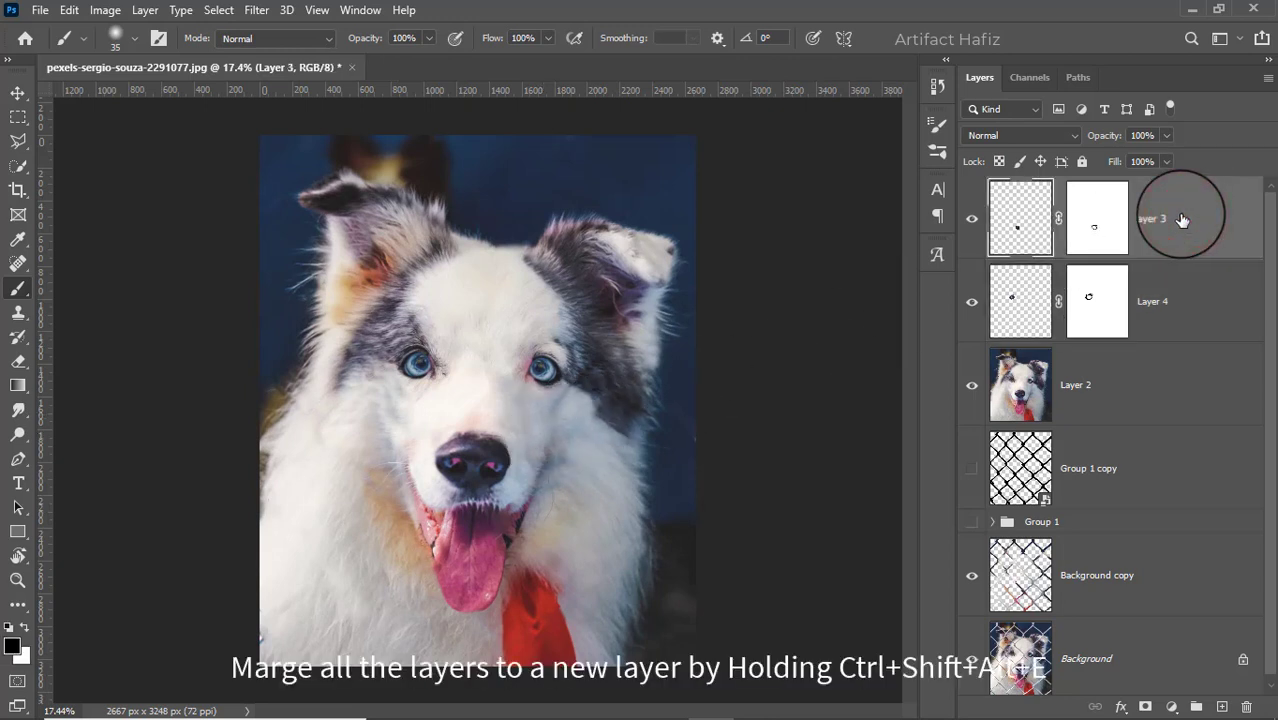
pyautogui.hotkey('ctrl', 'shift', 'alt', 'e')
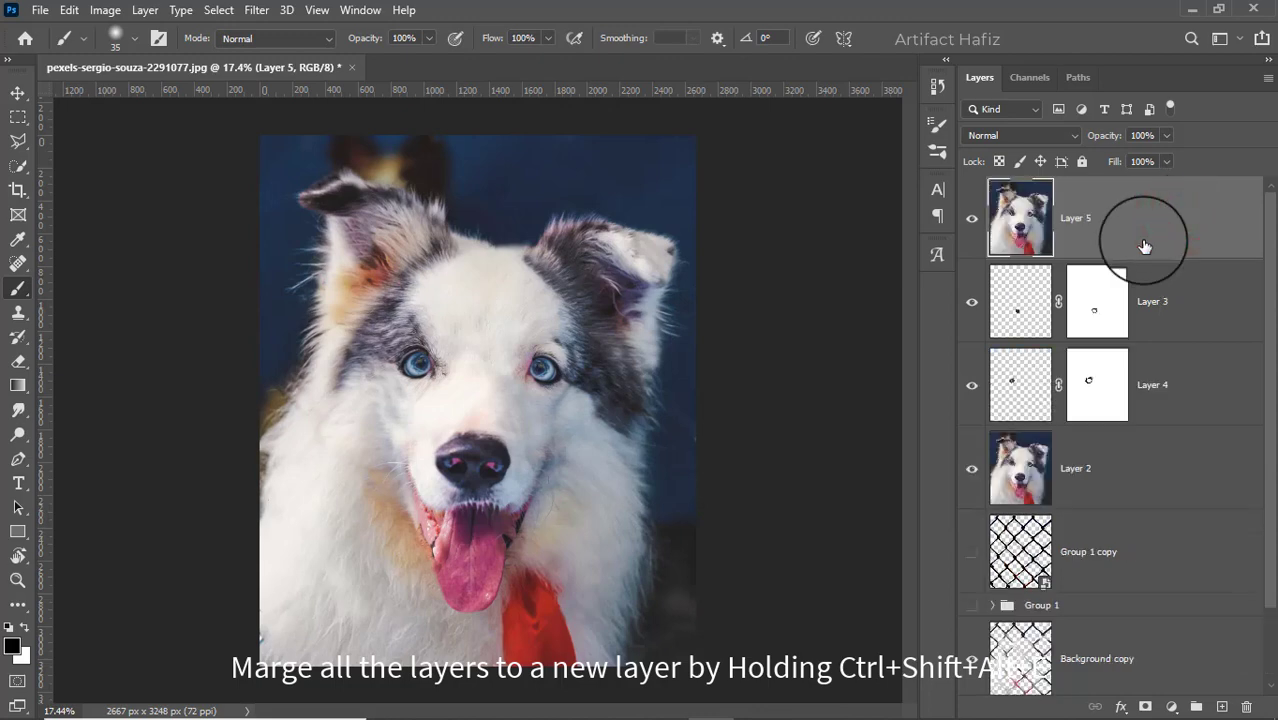
pyautogui.click(255, 10)
pyautogui.click(268, 60)
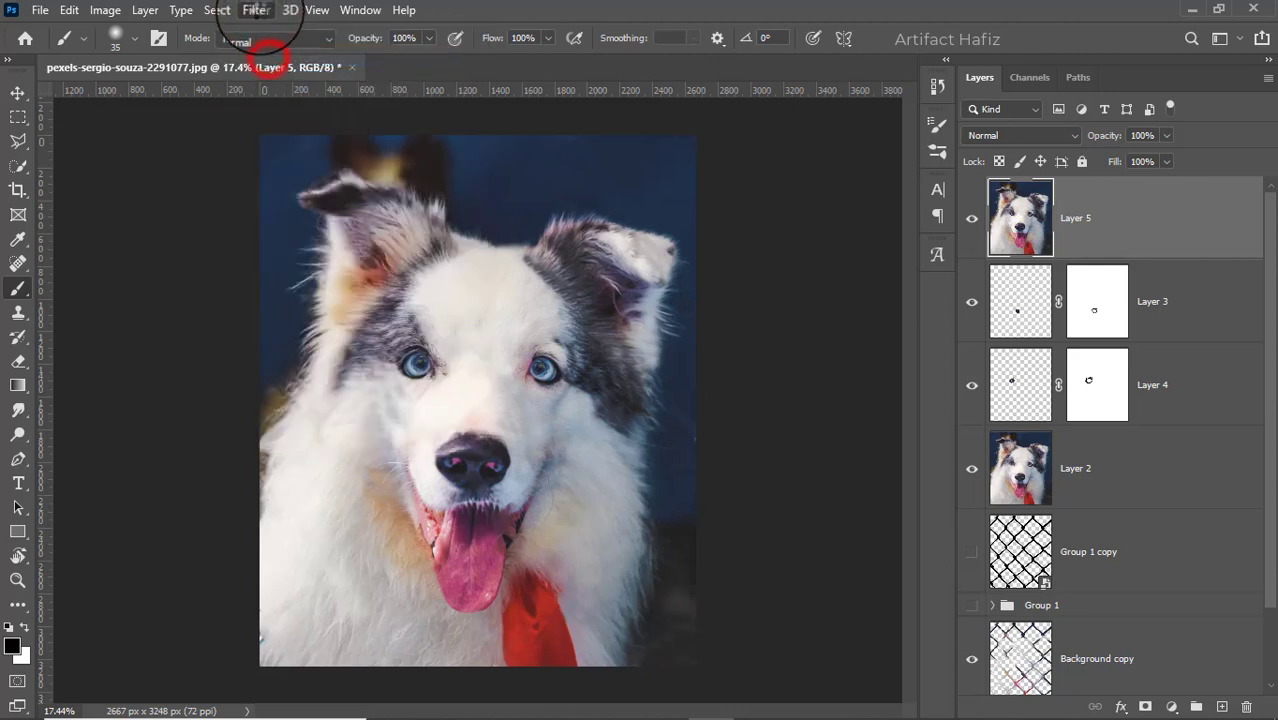
pyautogui.click(257, 10)
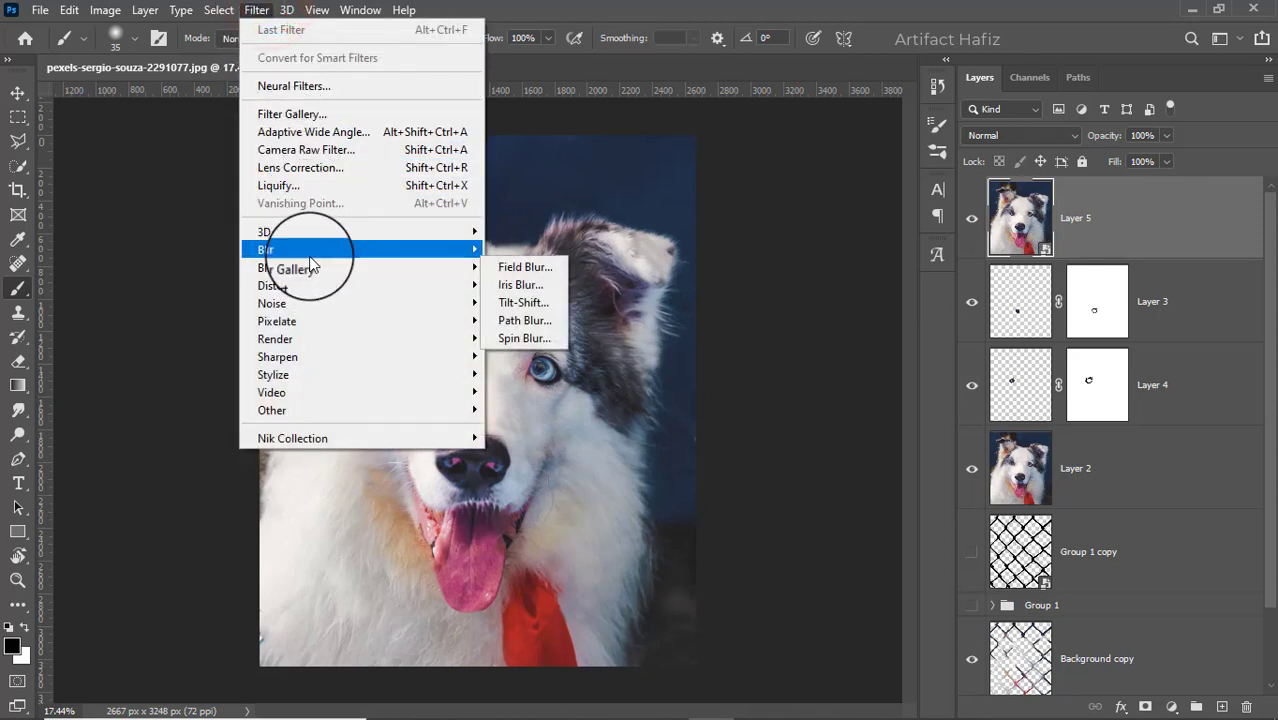
pyautogui.click(320, 149)
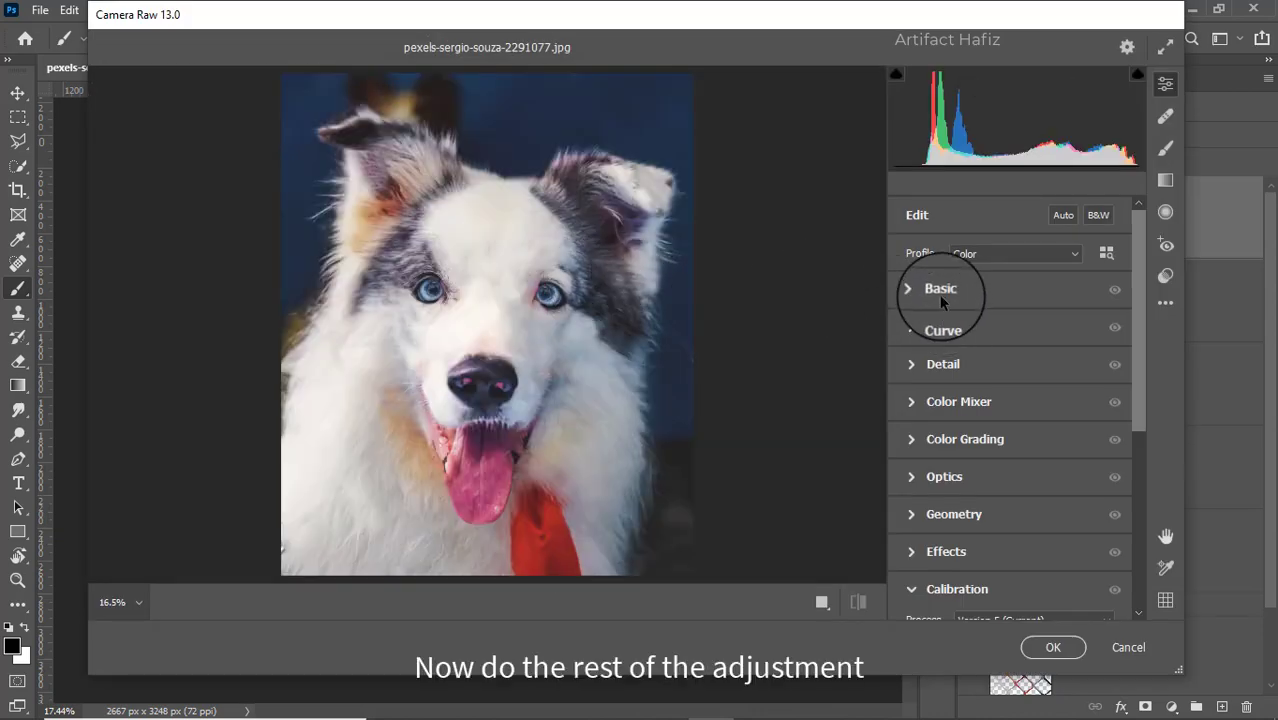
# In Layer 5's Camera Raw Basic panel, set Highlights -31, Whites +31, Shadows +12 and slightly more contrast
pyautogui.click(913, 290)
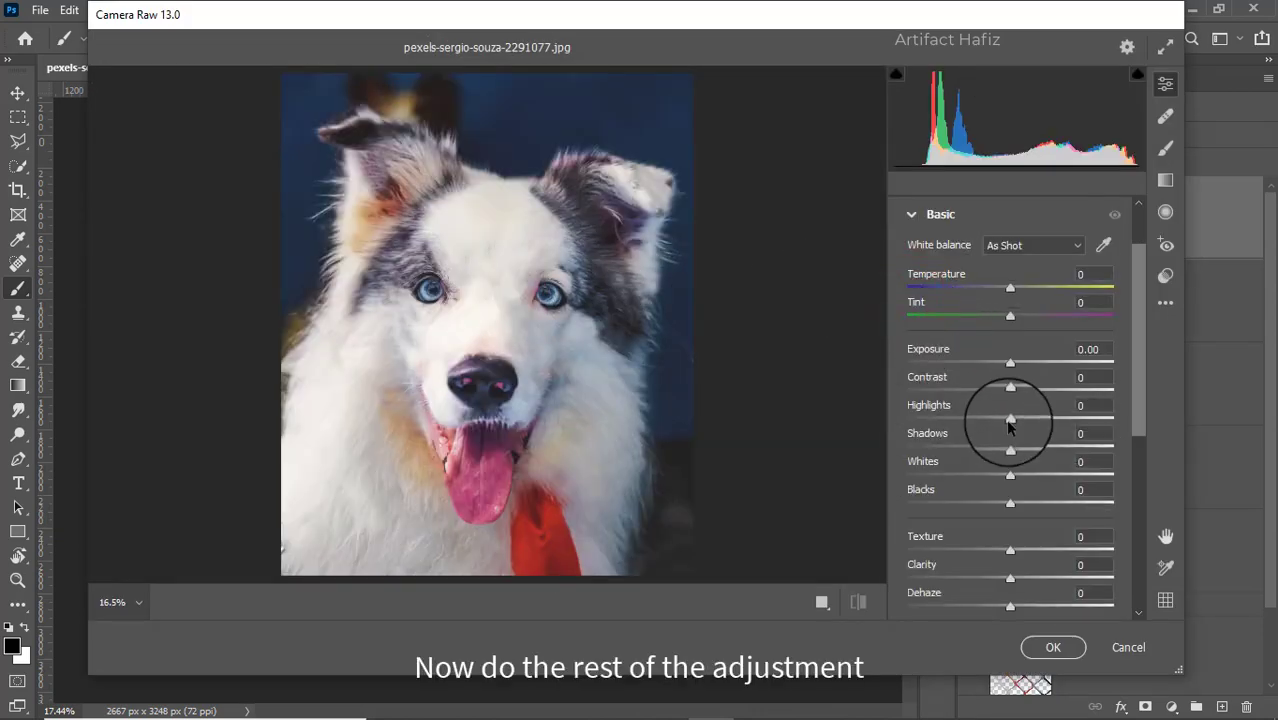
pyautogui.moveTo(1010, 419); pyautogui.dragTo(934, 420)
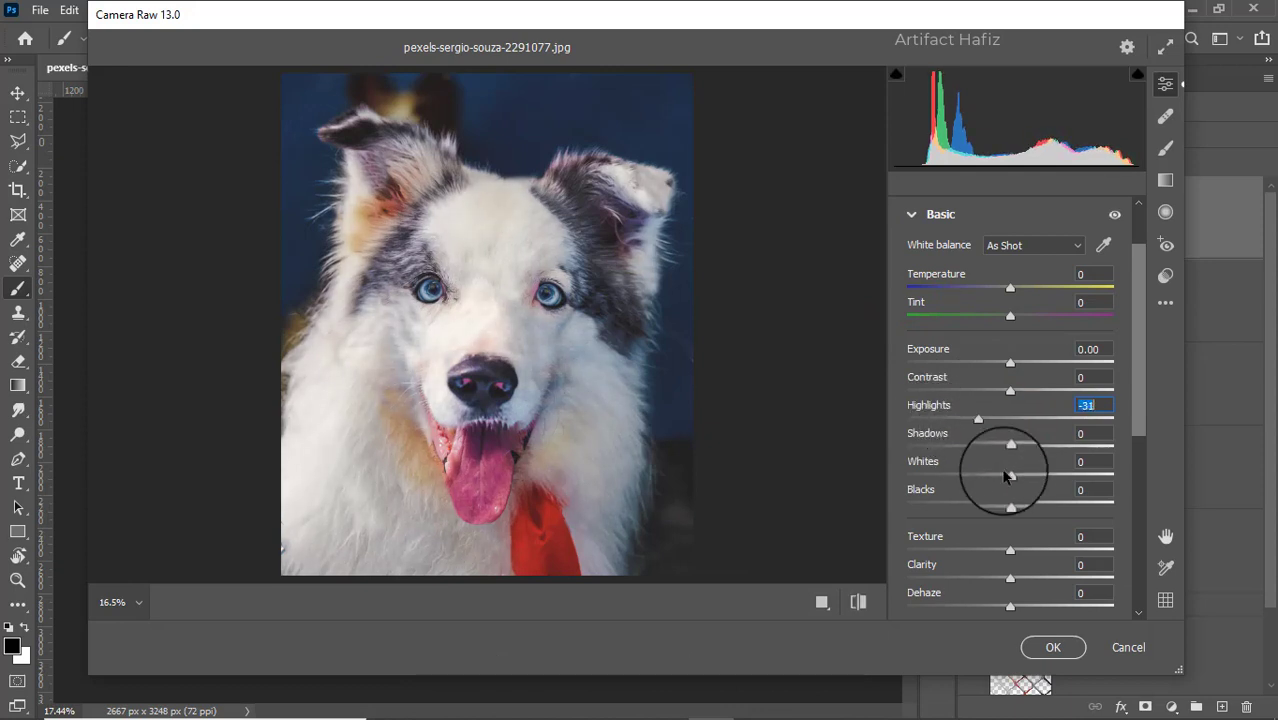
pyautogui.moveTo(1010, 475)
pyautogui.mouseDown()
pyautogui.moveTo(1065, 477)
pyautogui.moveTo(956, 503)
pyautogui.moveTo(975, 512)
pyautogui.mouseUp()
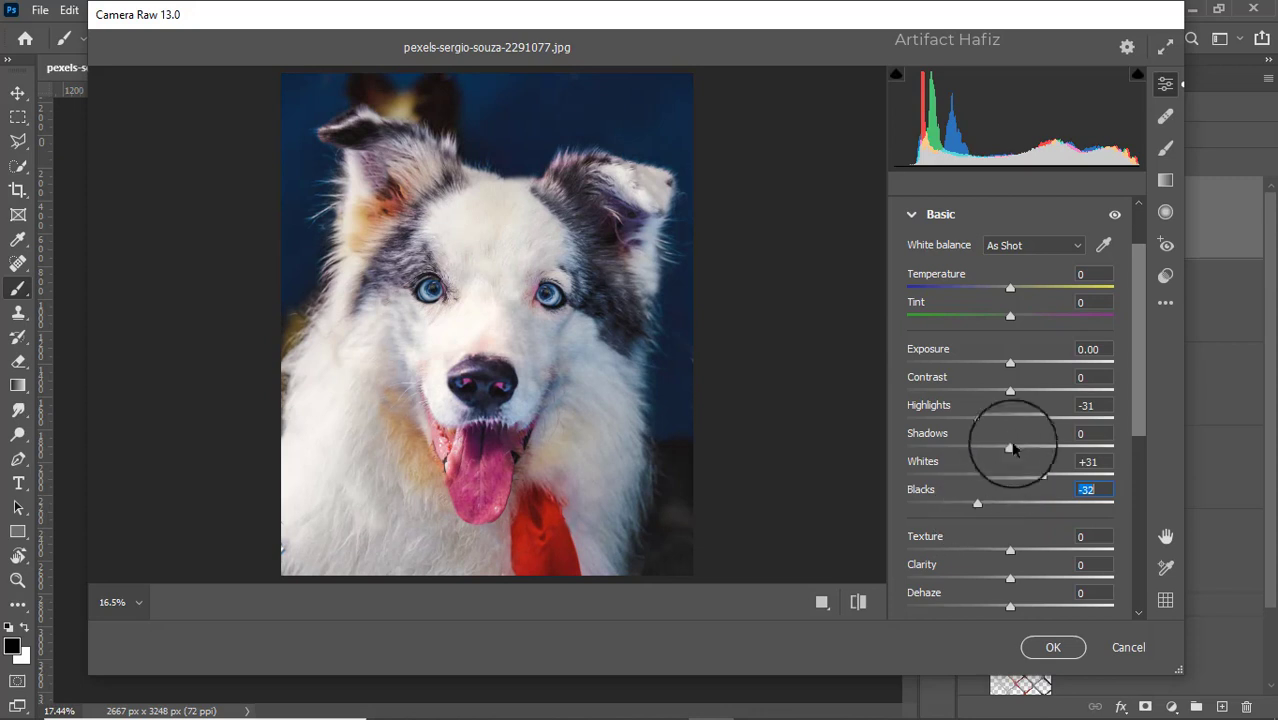
pyautogui.moveTo(1010, 447); pyautogui.dragTo(1022, 447)
pyautogui.moveTo(1011, 391)
pyautogui.mouseDown()
pyautogui.moveTo(1060, 396)
pyautogui.moveTo(1018, 408)
pyautogui.mouseUp()
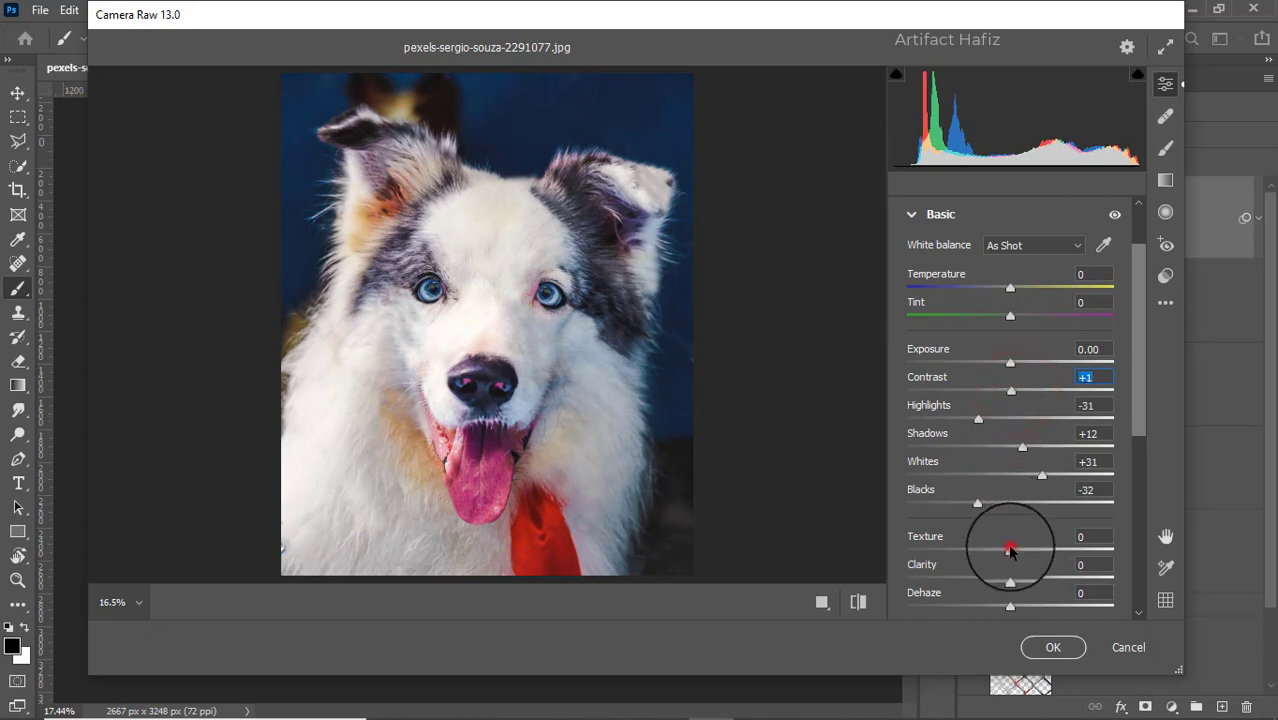
# Set Texture to +22 and Clarity to +48, then apply the Camera Raw filter
pyautogui.moveTo(1010, 549); pyautogui.dragTo(1061, 549)
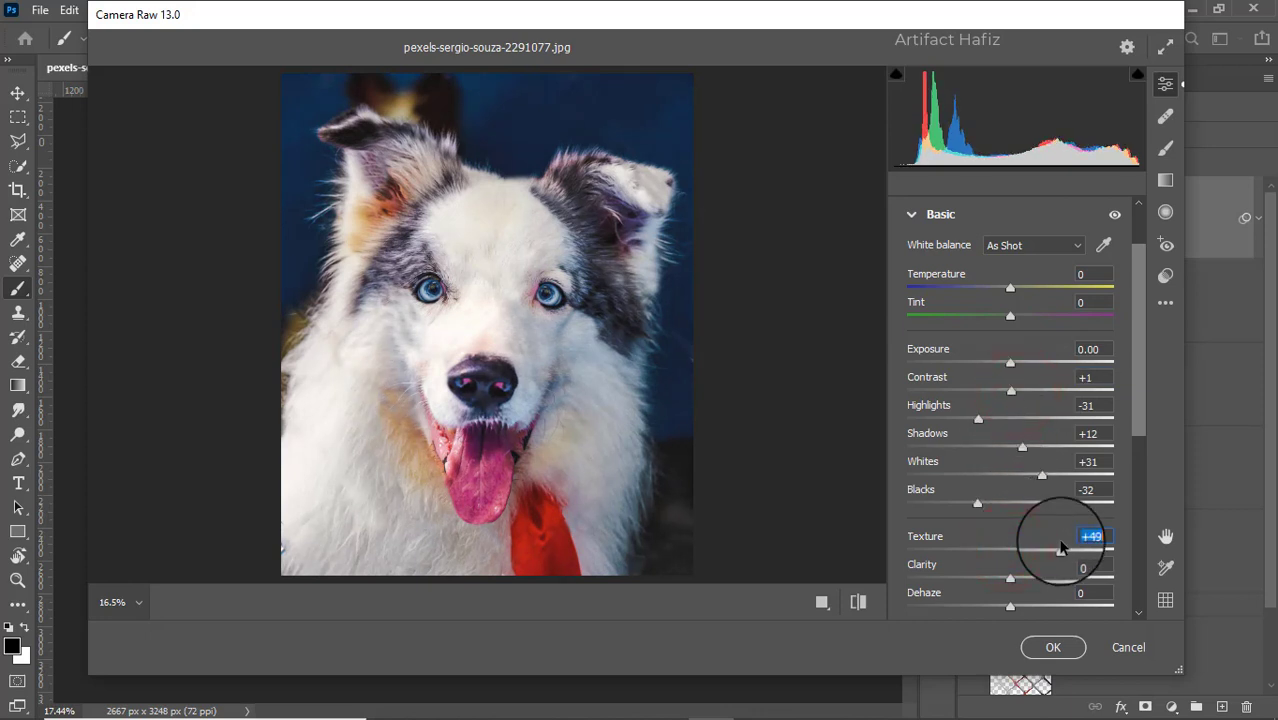
pyautogui.moveTo(1061, 549)
pyautogui.mouseDown()
pyautogui.moveTo(1033, 549)
pyautogui.moveTo(1043, 580)
pyautogui.moveTo(1011, 580)
pyautogui.mouseUp()
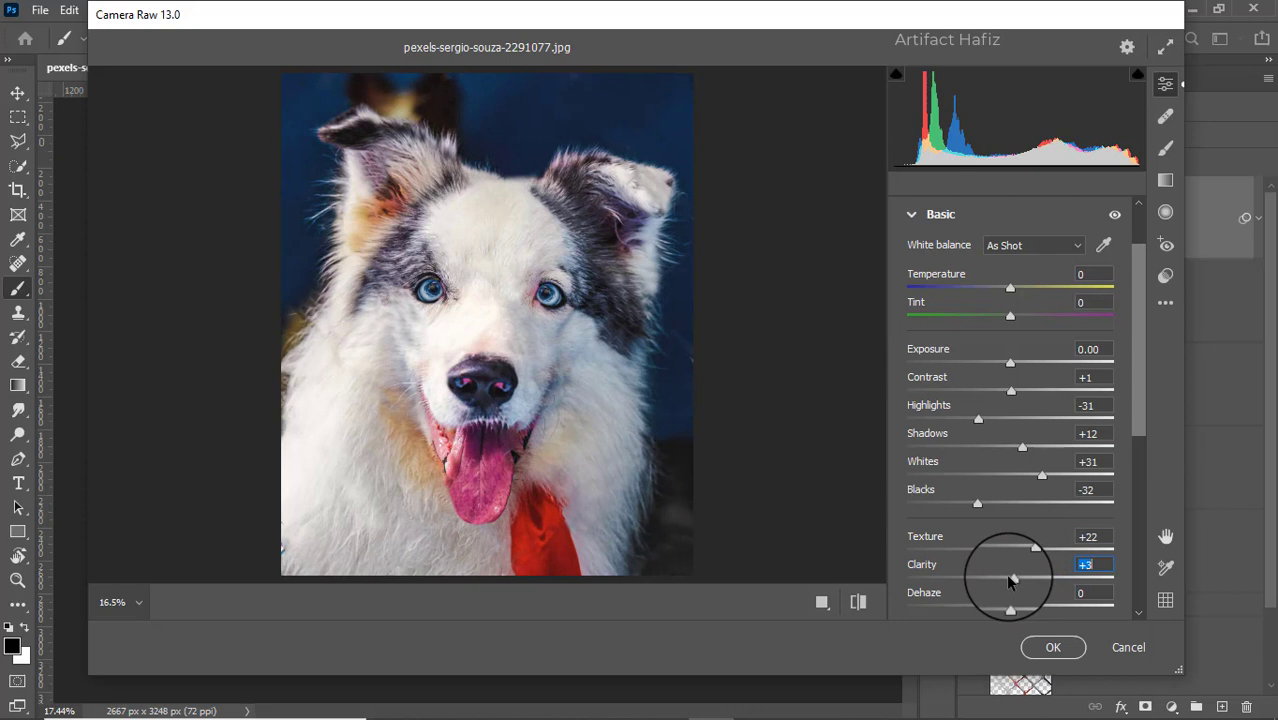
pyautogui.moveTo(1011, 580); pyautogui.dragTo(1057, 580)
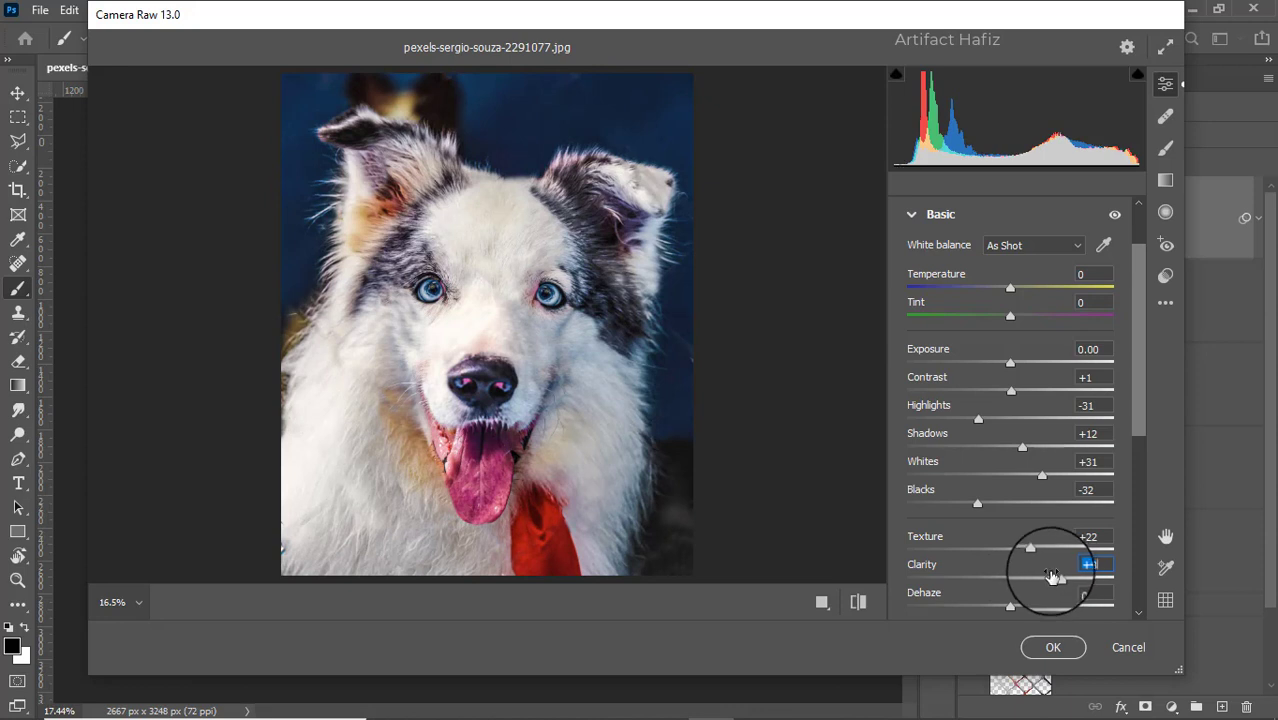
pyautogui.click(1052, 648)
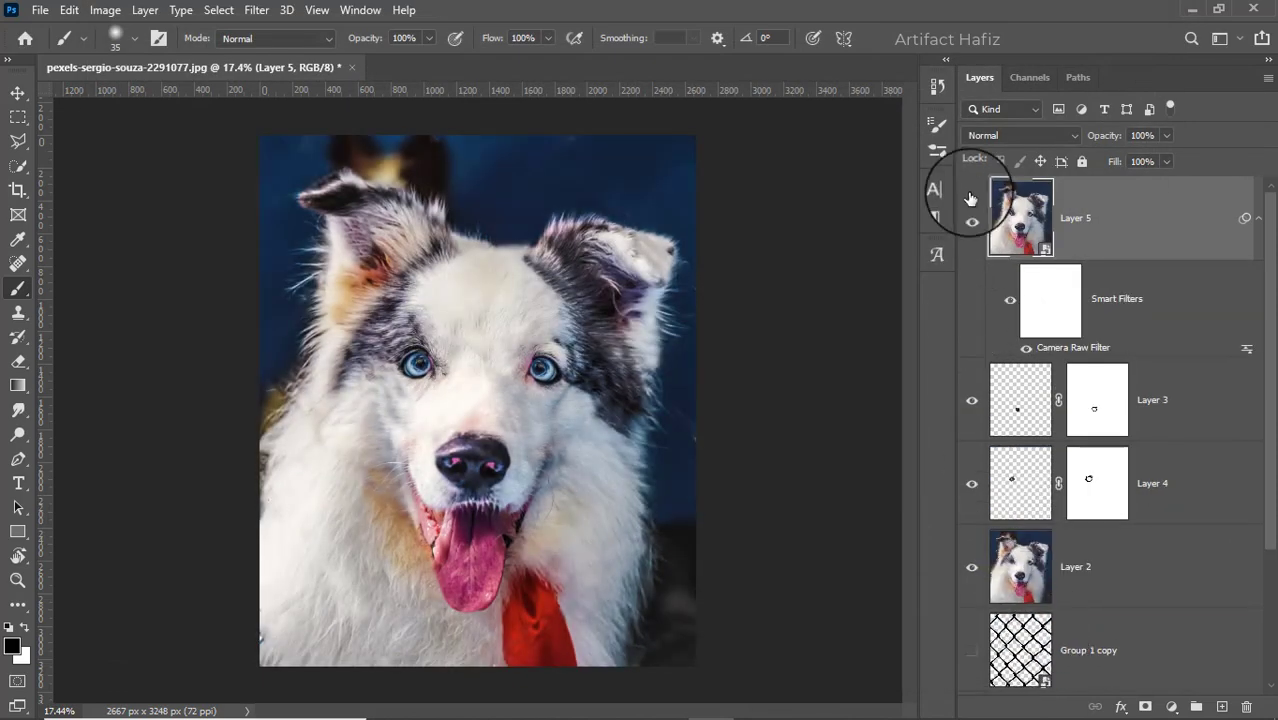
# Hide and show Layer 5 to compare, then duplicate it as Layer 5 copy
pyautogui.click(973, 224)
pyautogui.click(973, 224)
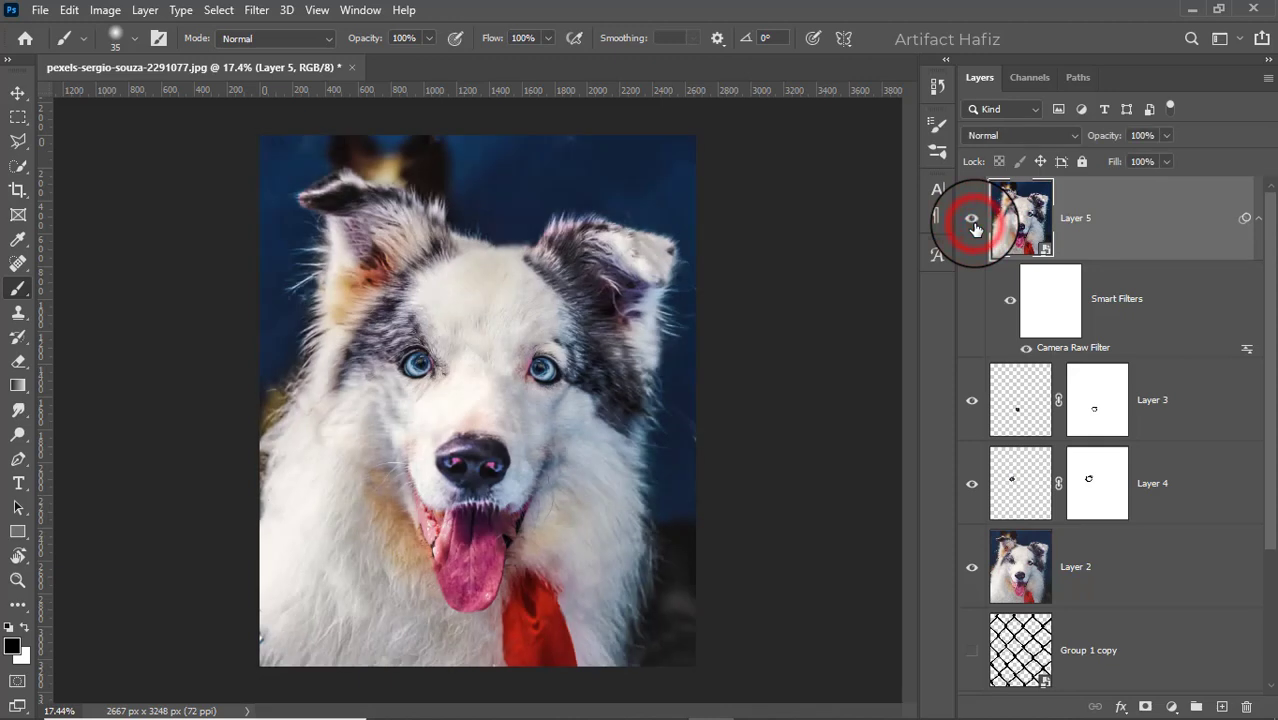
pyautogui.click(1098, 220)
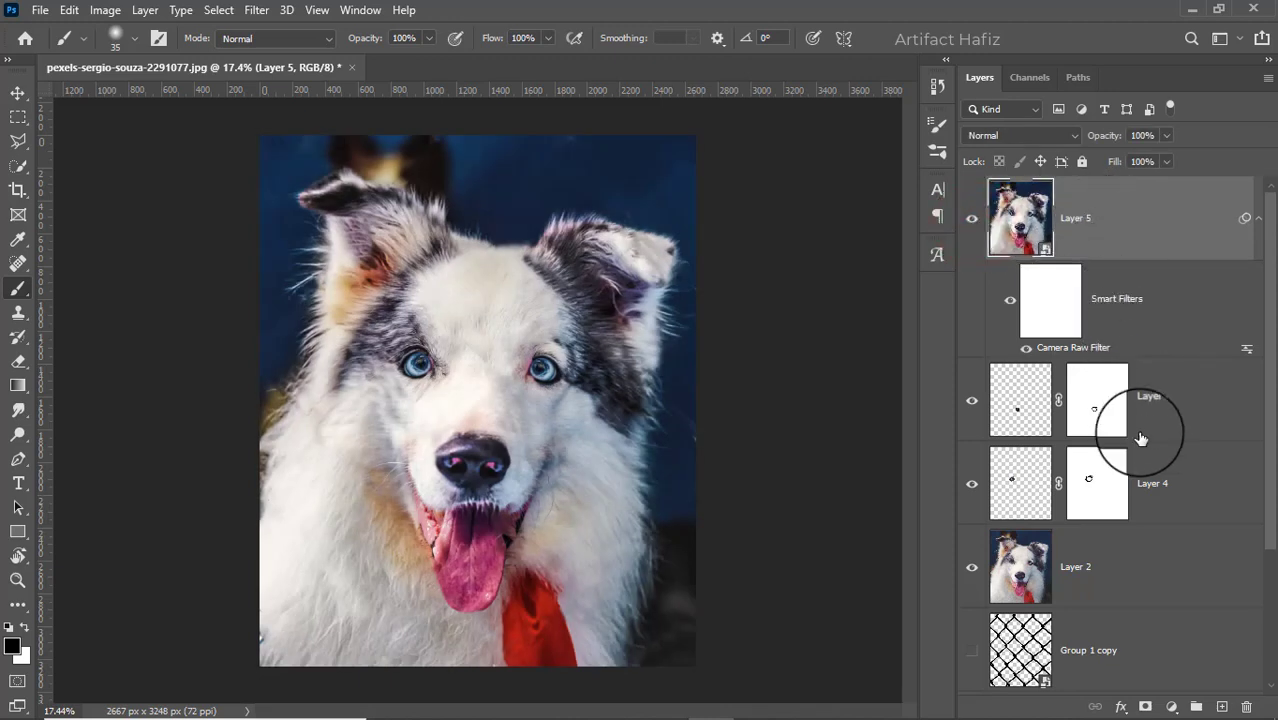
pyautogui.moveTo(1135, 215); pyautogui.dragTo(1215, 708)
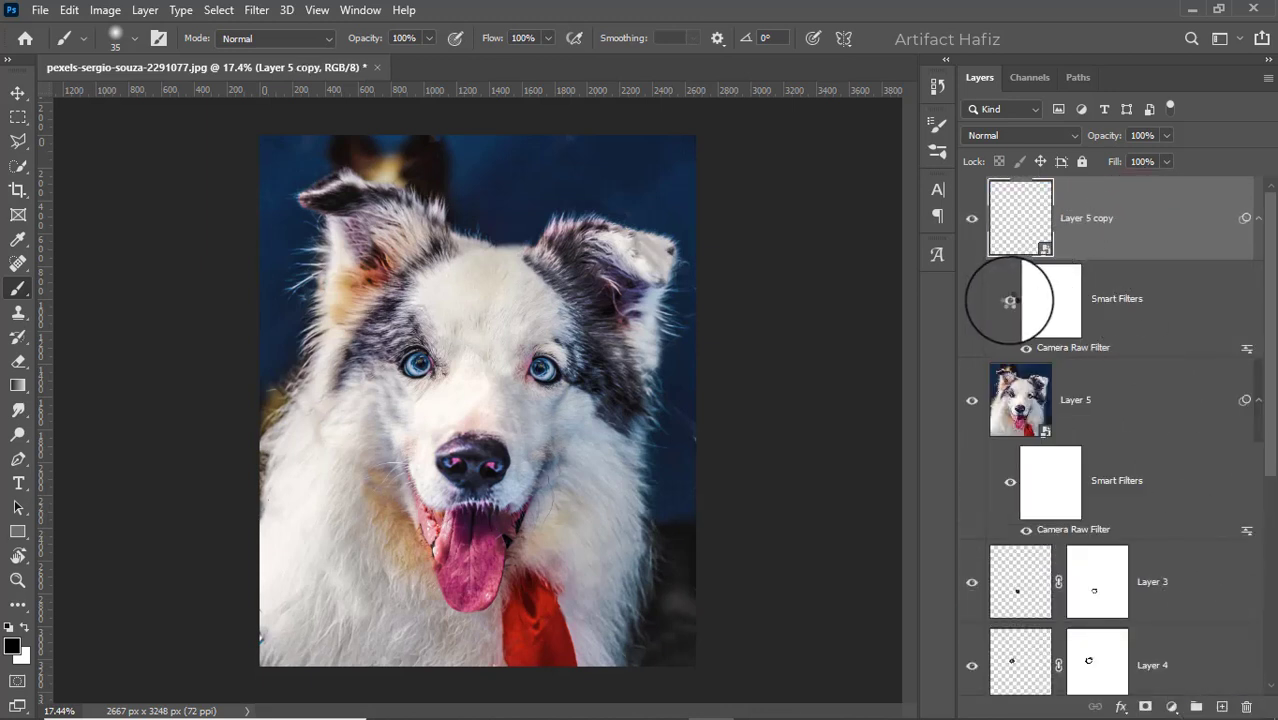
# Reopen Layer 5 copy's Camera Raw filter, lowering Texture to about -95 and Clarity to +11
pyautogui.doubleClick(1063, 350)
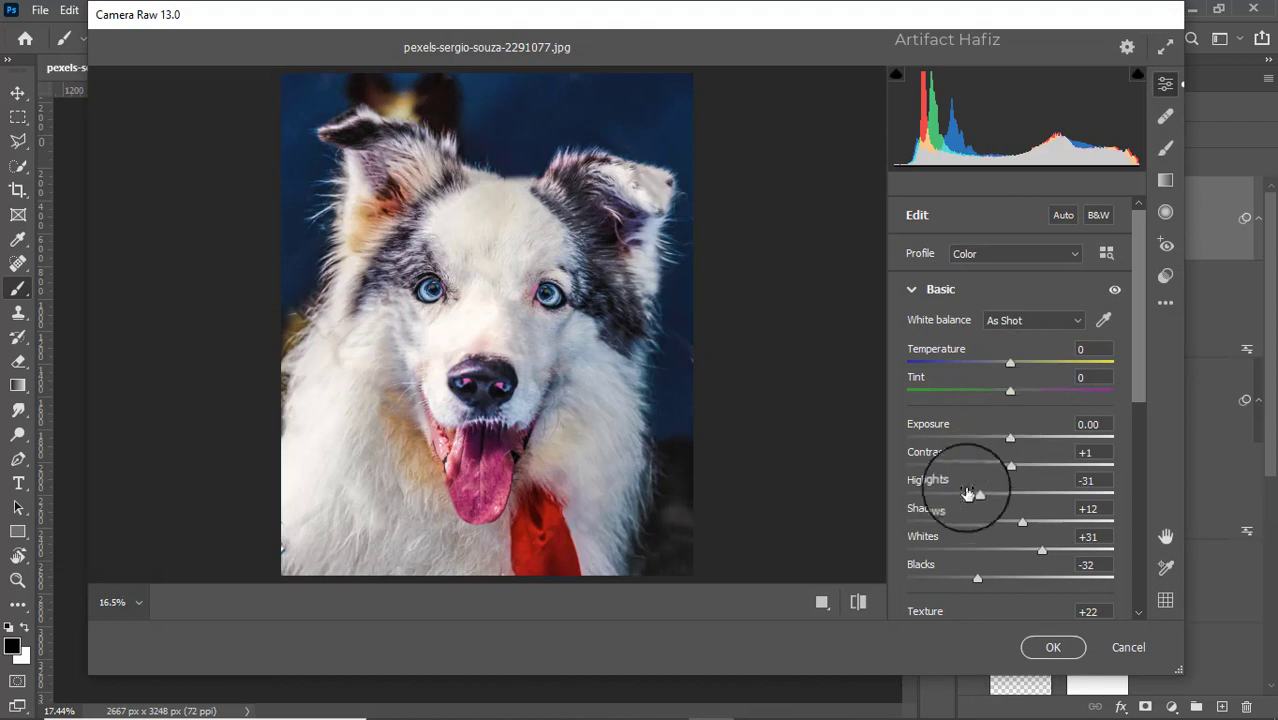
pyautogui.scroll(-3, 1000, 521)
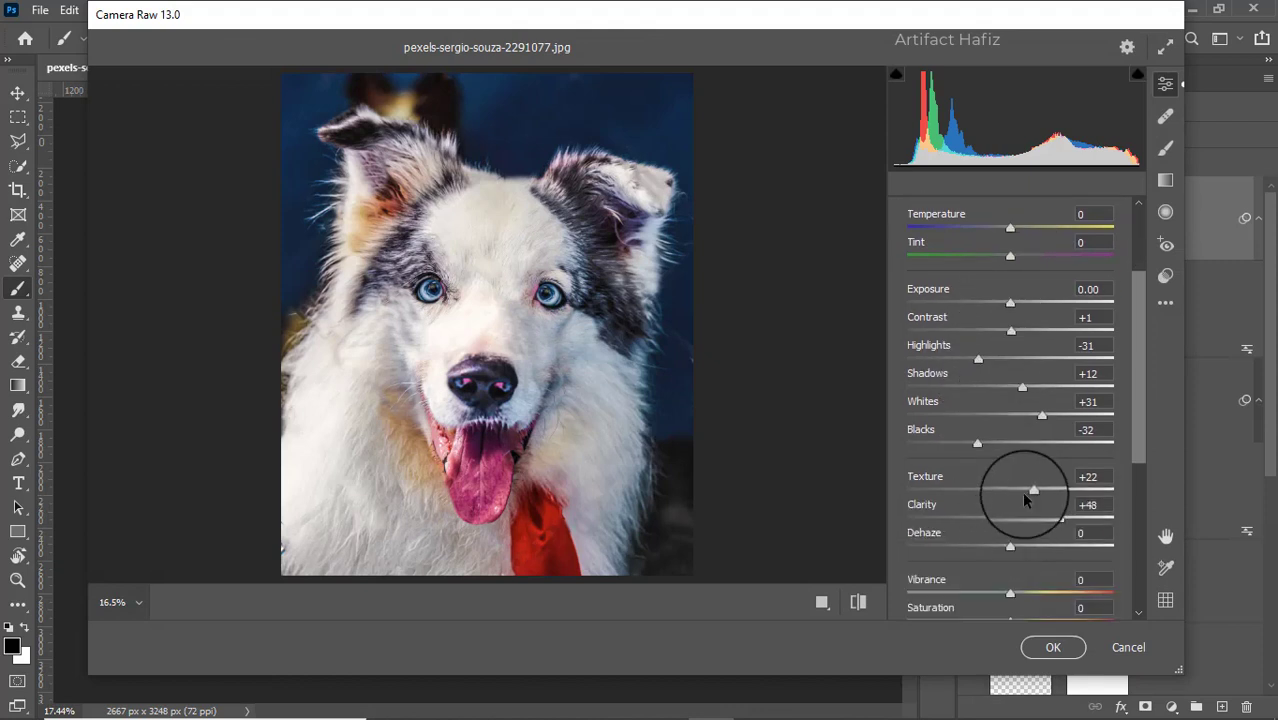
pyautogui.click(1031, 495)
pyautogui.moveTo(1031, 495); pyautogui.dragTo(913, 492)
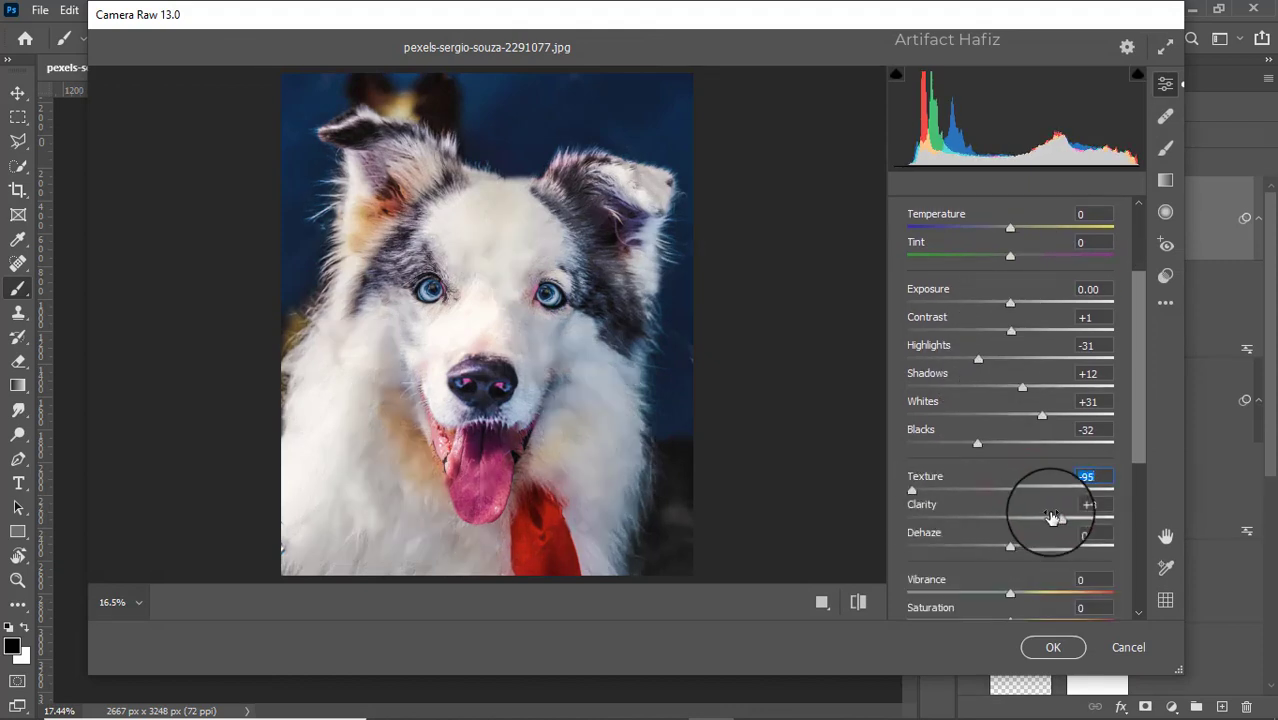
pyautogui.moveTo(1058, 519)
pyautogui.mouseDown()
pyautogui.moveTo(948, 528)
pyautogui.moveTo(1010, 550)
pyautogui.moveTo(942, 544)
pyautogui.moveTo(1013, 537)
pyautogui.moveTo(936, 548)
pyautogui.moveTo(986, 548)
pyautogui.mouseUp()
# Raise Detail Noise Reduction to the maximum of 100
pyautogui.scroll(-2, 1015, 485)
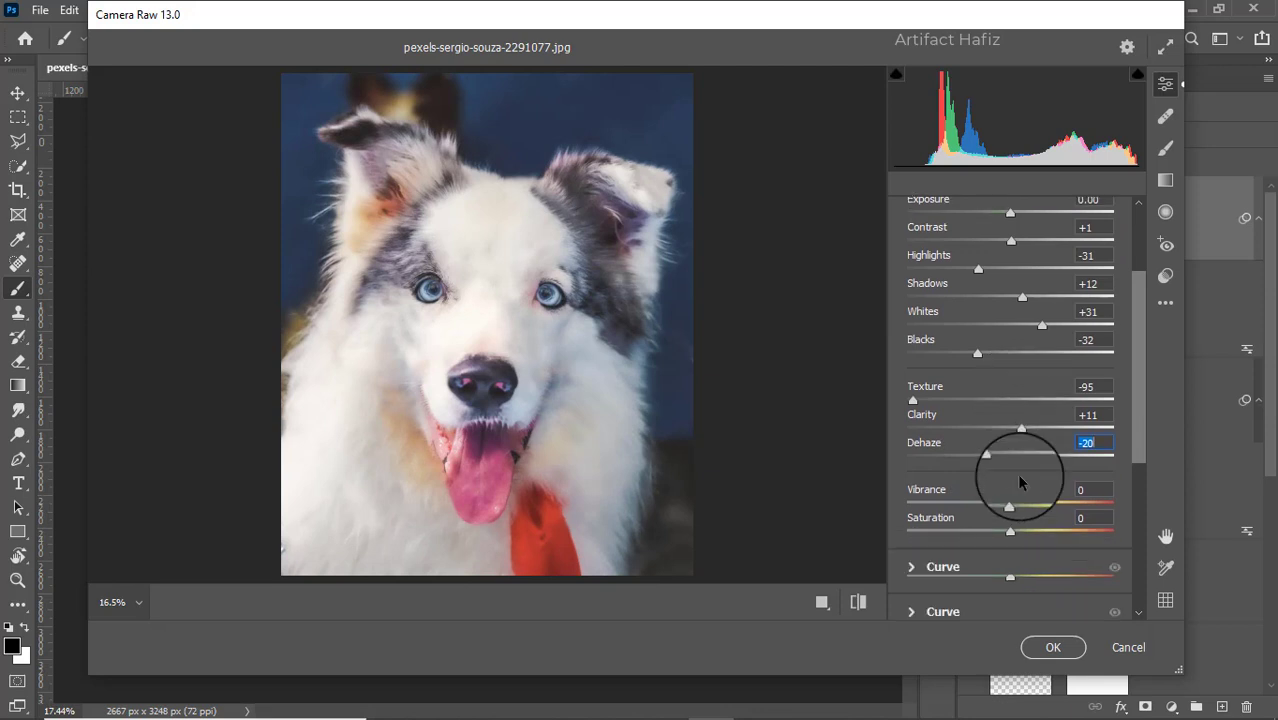
pyautogui.scroll(-2, 1020, 482)
pyautogui.click(920, 513)
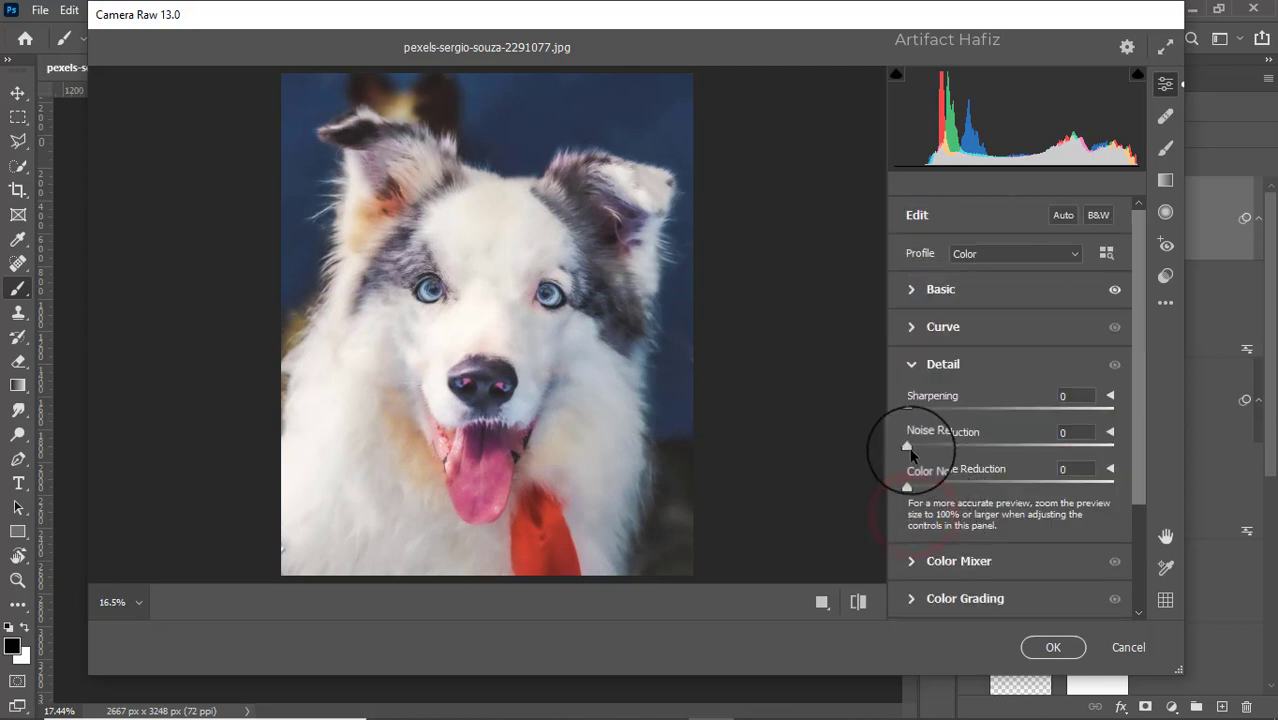
pyautogui.moveTo(909, 450); pyautogui.dragTo(1110, 455)
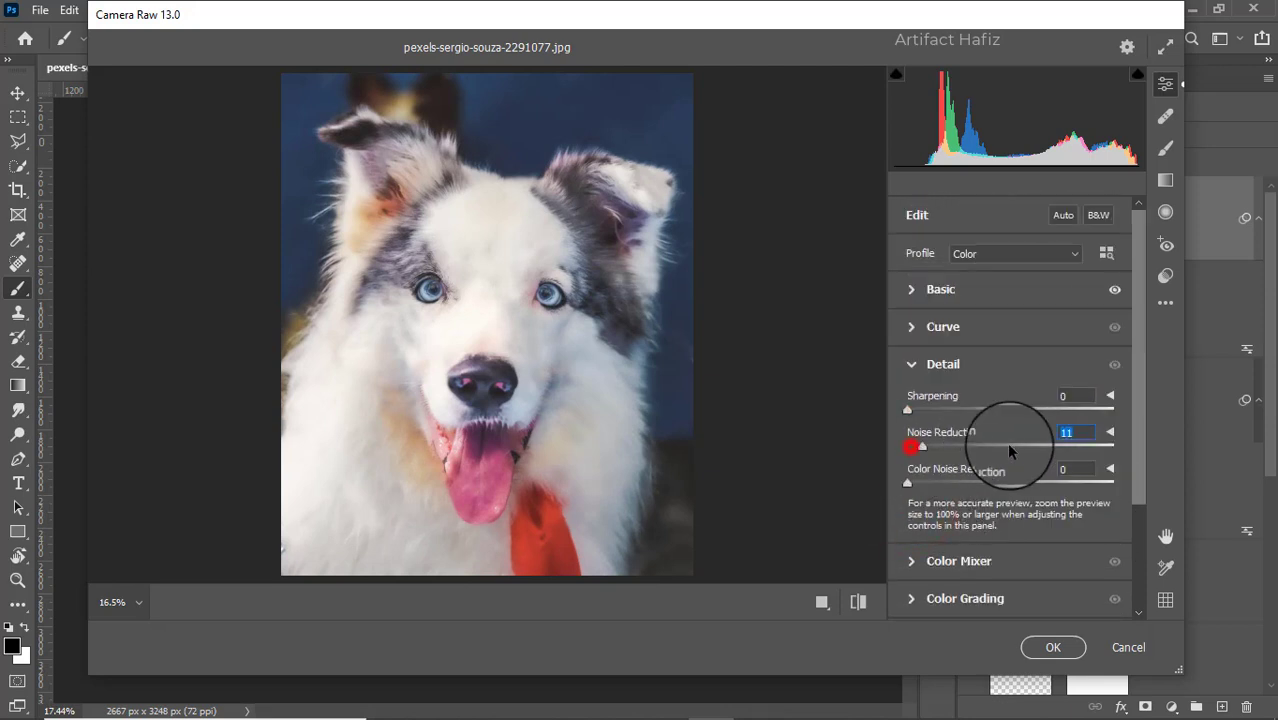
pyautogui.click(1111, 446)
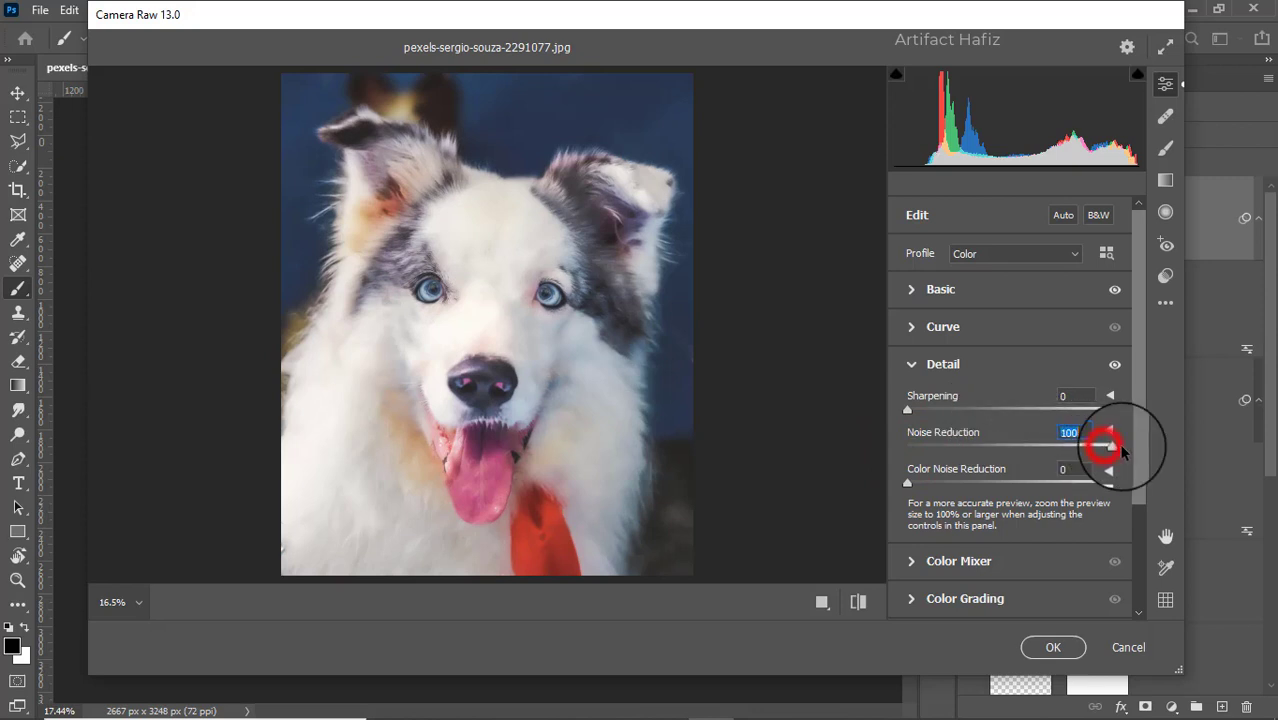
# Set Texture to the minimum -100 and apply the softening Camera Raw settings
pyautogui.click(916, 289)
pyautogui.scroll(-1, 973, 508)
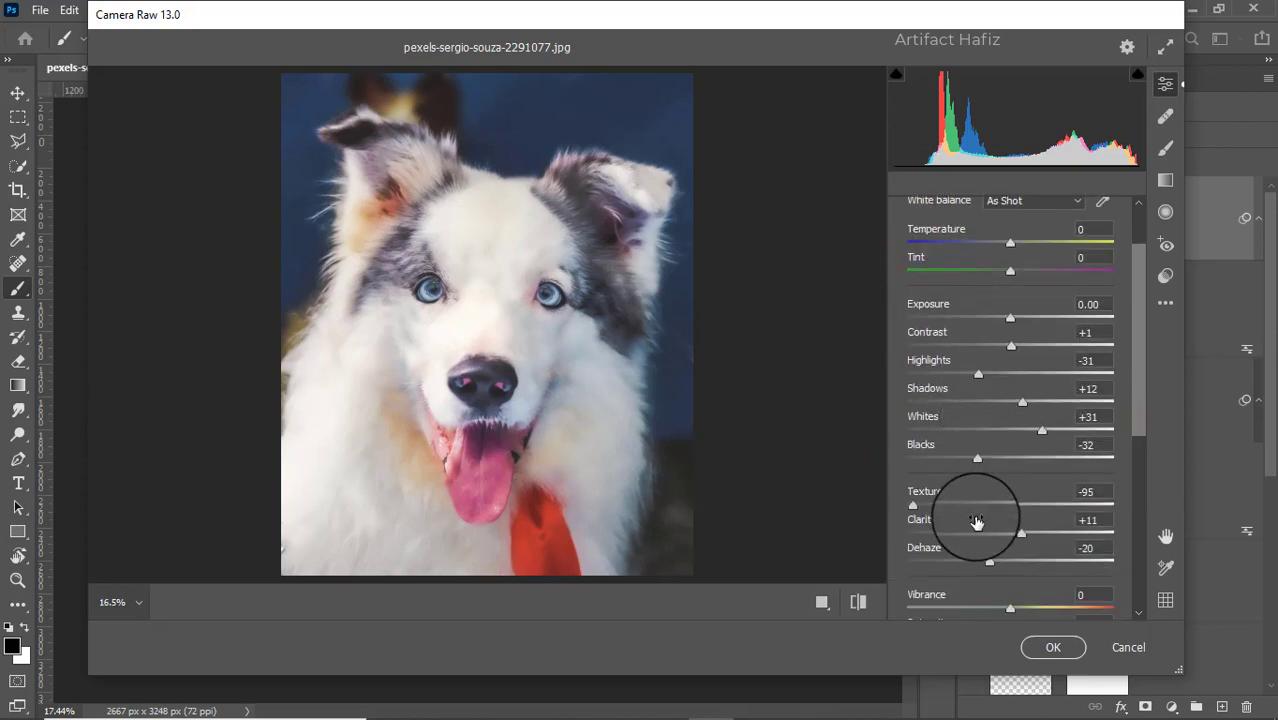
pyautogui.click(912, 505)
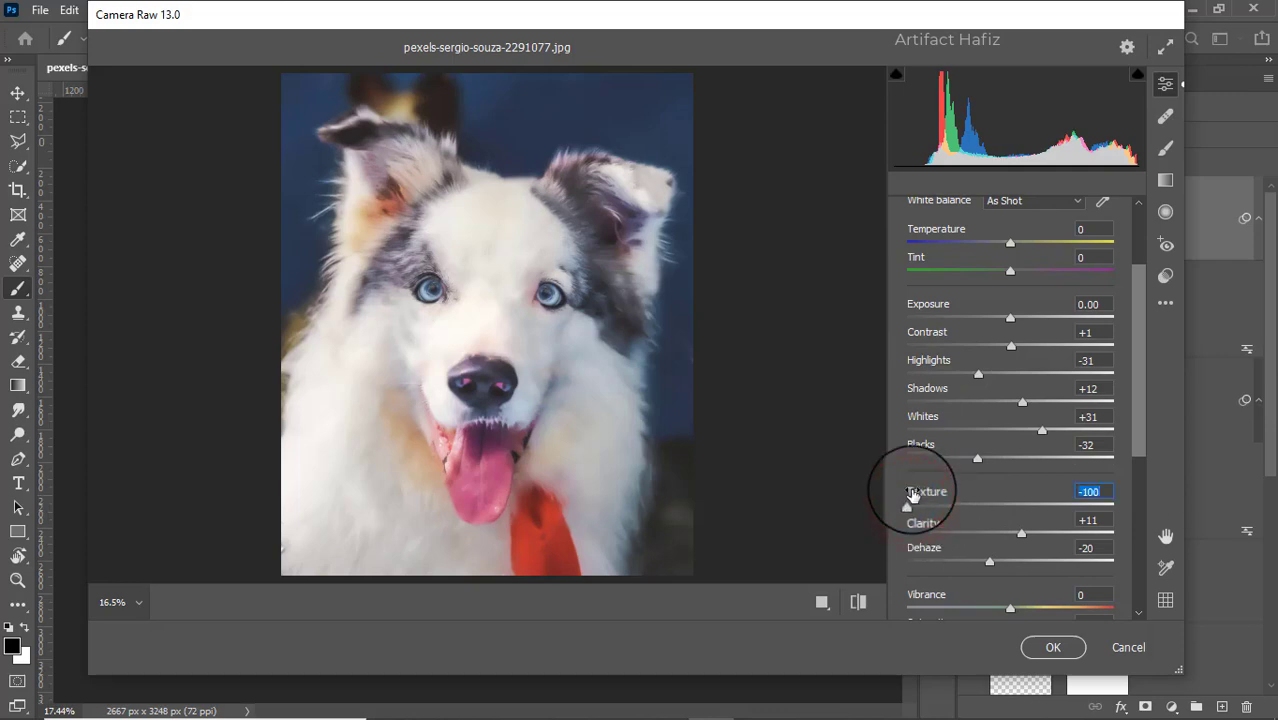
pyautogui.click(1050, 648)
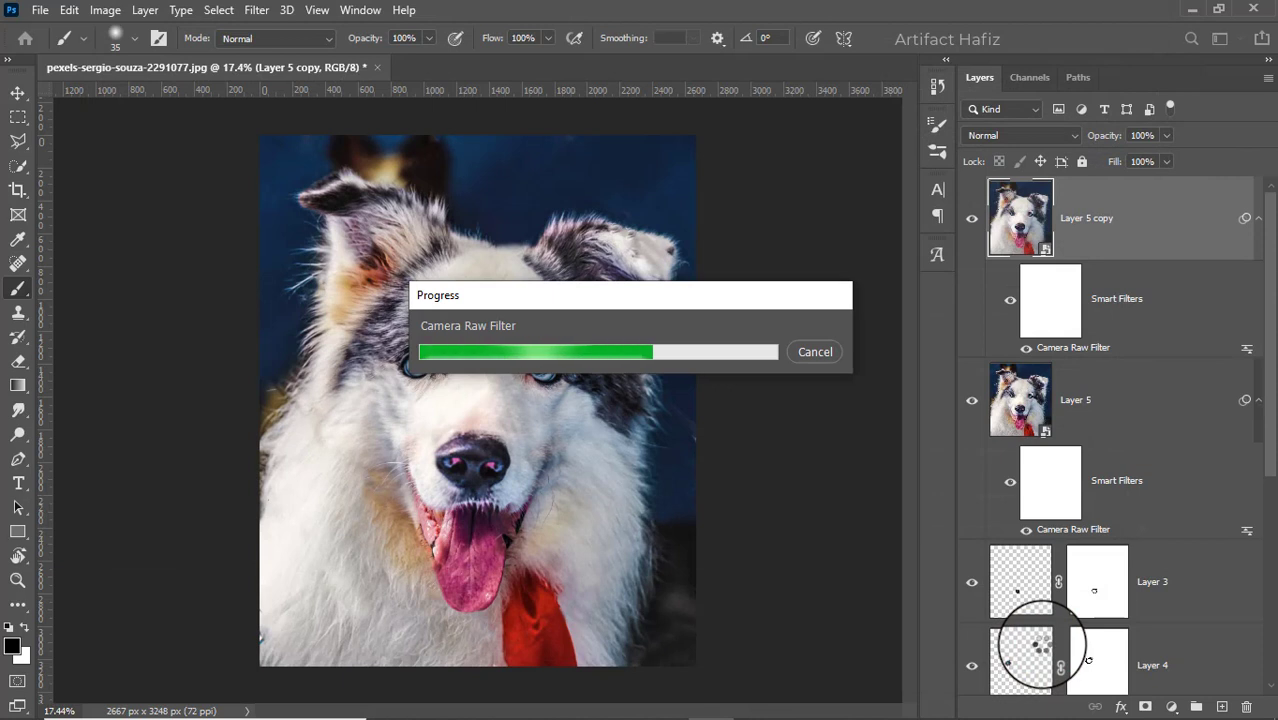
# Target Layer 5 copy's smart filter mask, using black and a soft round brush at 70% opacity
pyautogui.click(1050, 288)
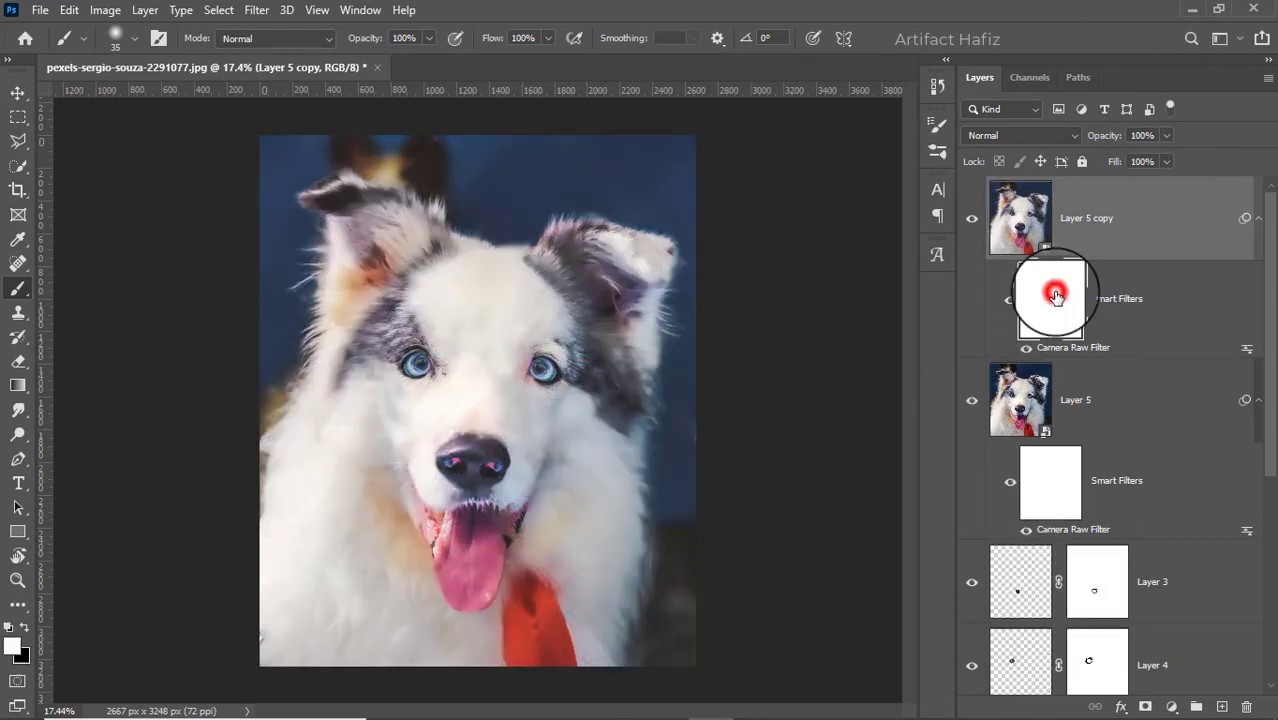
pyautogui.press('x')
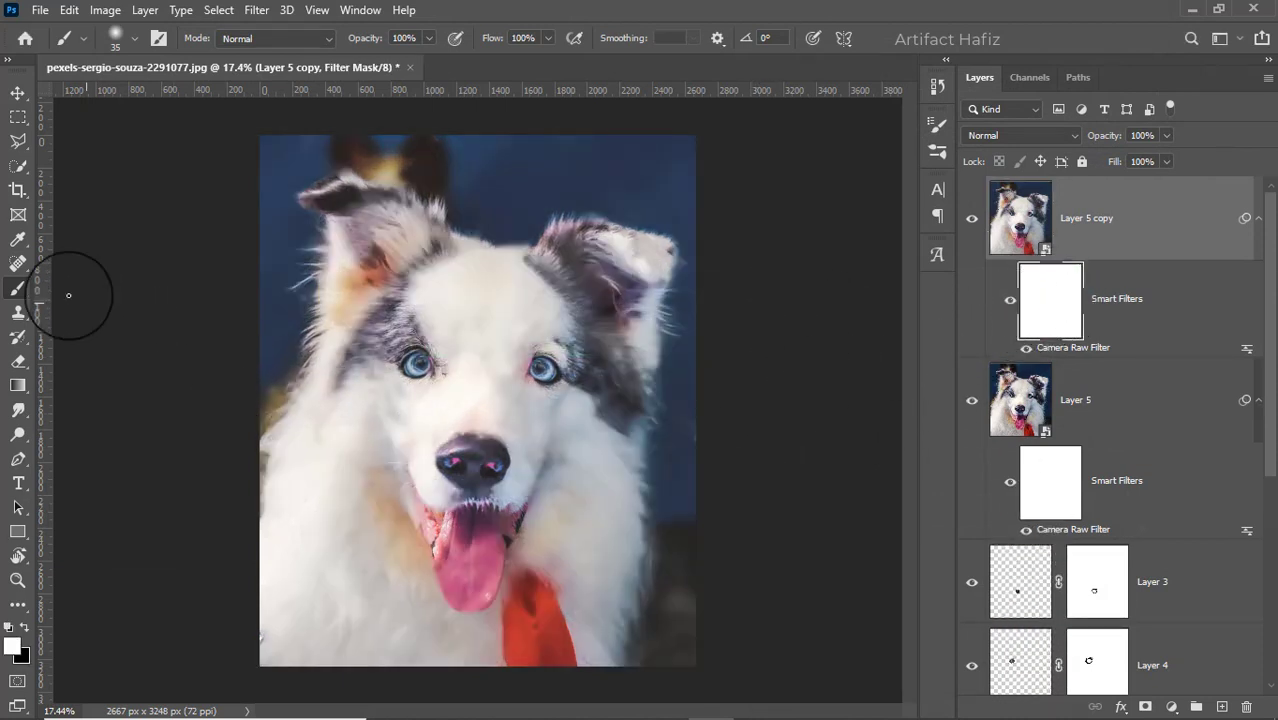
pyautogui.click(27, 630)
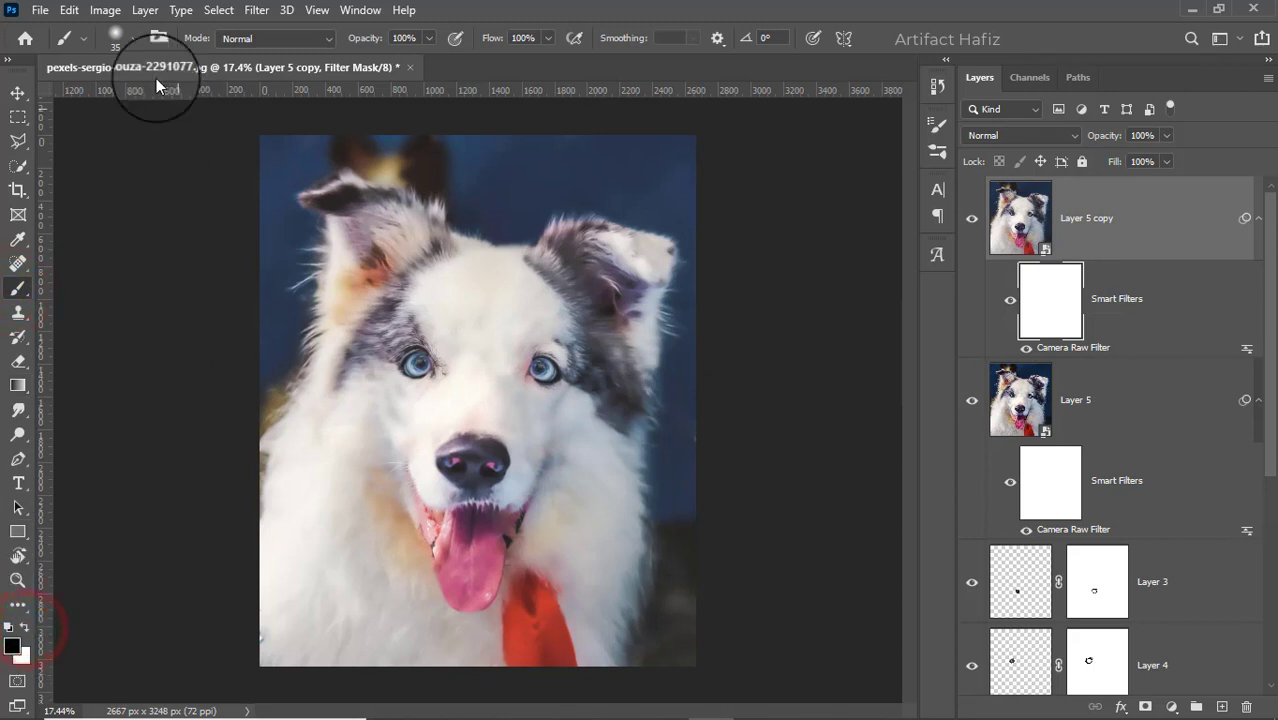
pyautogui.click(116, 38)
pyautogui.click(123, 273)
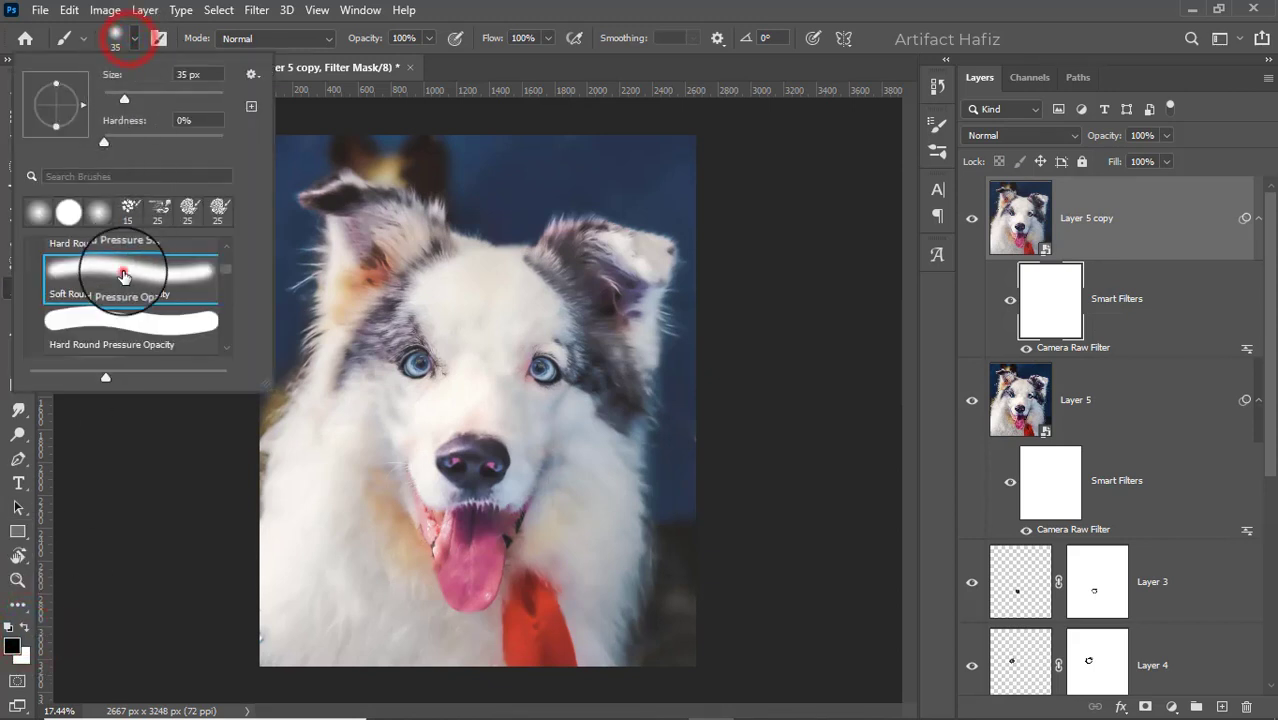
pyautogui.click(429, 38)
pyautogui.moveTo(361, 62); pyautogui.dragTo(400, 62)
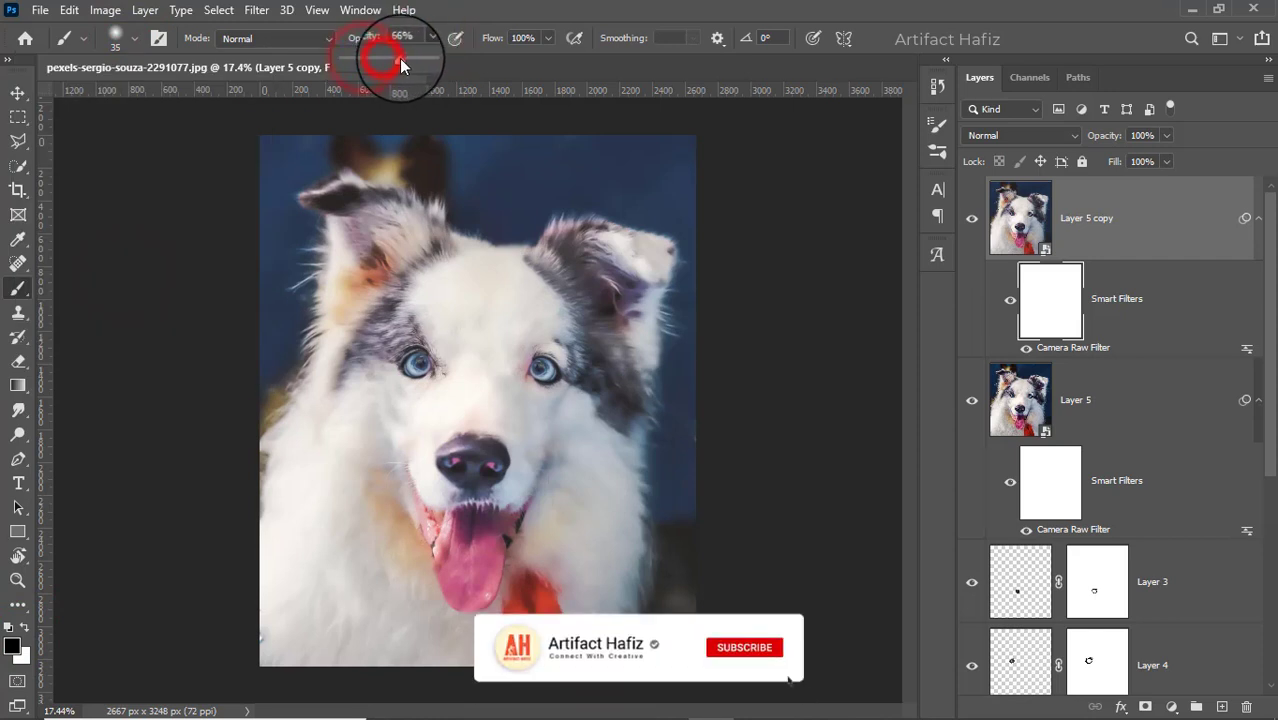
pyautogui.click(512, 8)
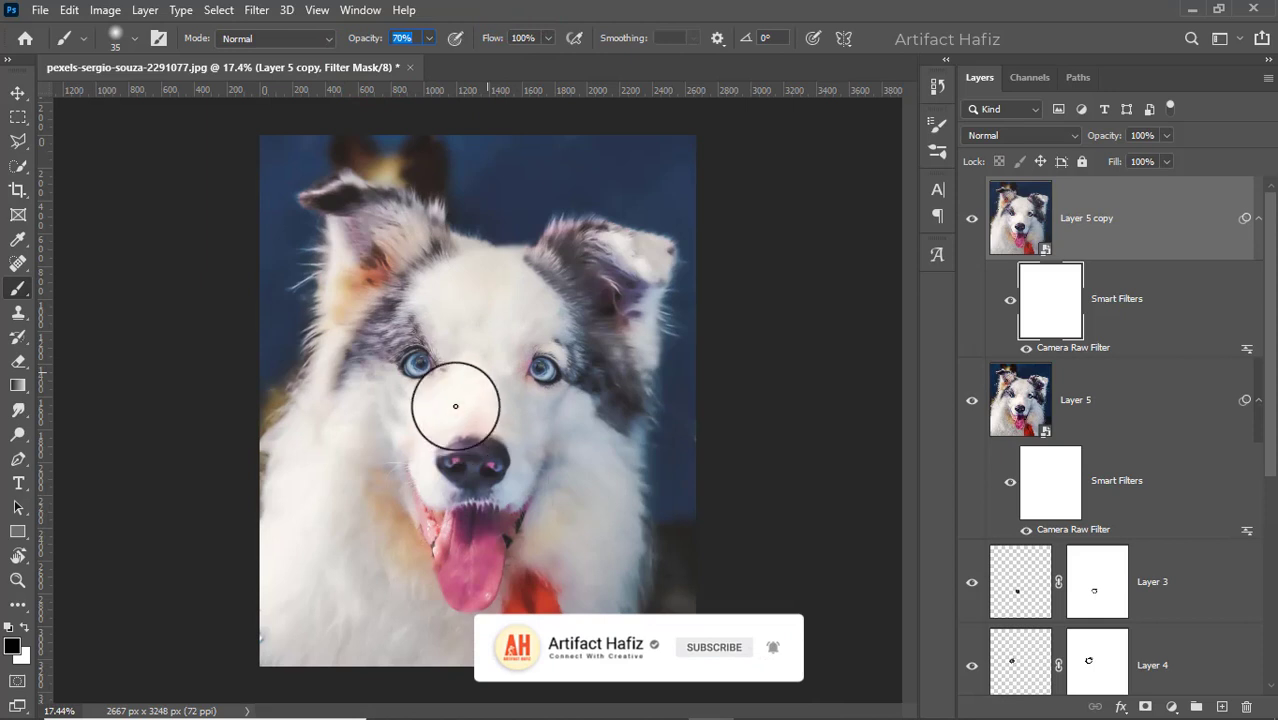
# Enlarge the brush and paint the softening out over the dog's nose and mouth
pyautogui.click(116, 34)
pyautogui.moveTo(121, 97); pyautogui.dragTo(206, 100)
pyautogui.moveTo(461, 437)
pyautogui.mouseDown()
pyautogui.moveTo(469, 491)
pyautogui.moveTo(522, 594)
pyautogui.moveTo(385, 214)
pyautogui.moveTo(618, 313)
pyautogui.moveTo(419, 408)
pyautogui.moveTo(508, 280)
pyautogui.moveTo(491, 342)
pyautogui.moveTo(485, 557)
pyautogui.moveTo(428, 442)
pyautogui.moveTo(457, 371)
pyautogui.moveTo(418, 356)
pyautogui.mouseUp()
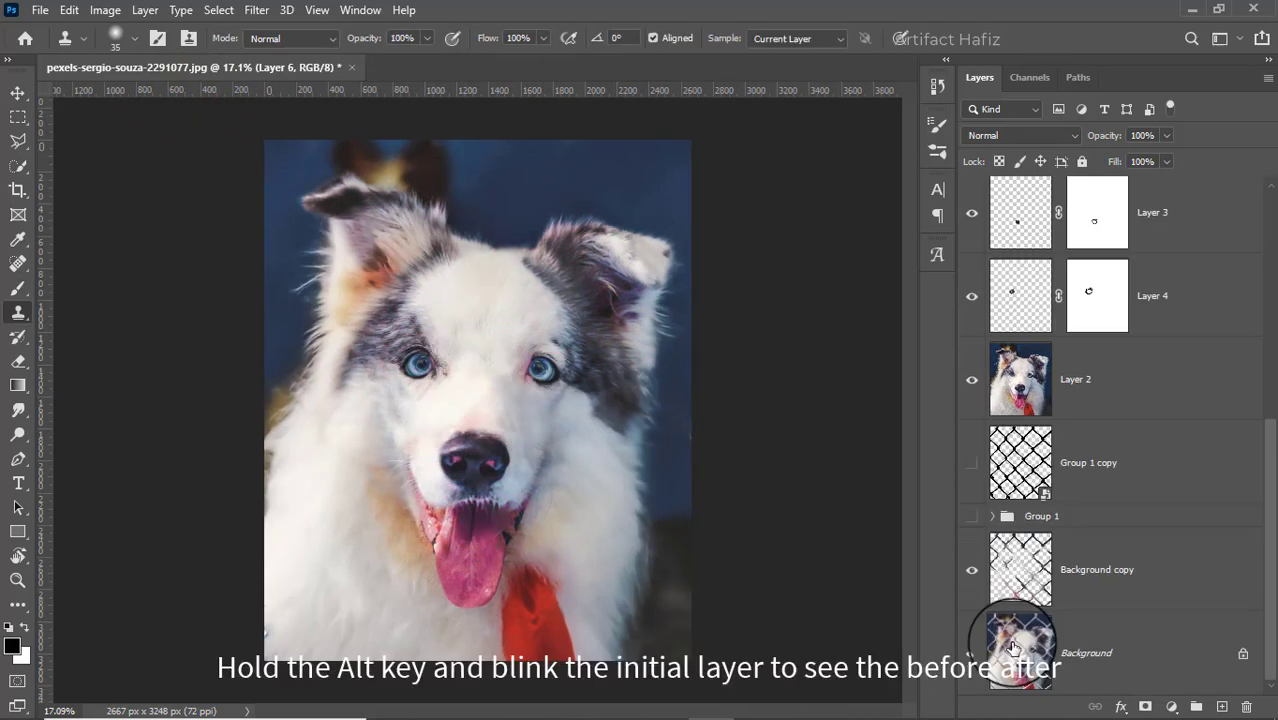
pyautogui.keyDown('alt'); pyautogui.click(971, 652); pyautogui.keyUp('alt')
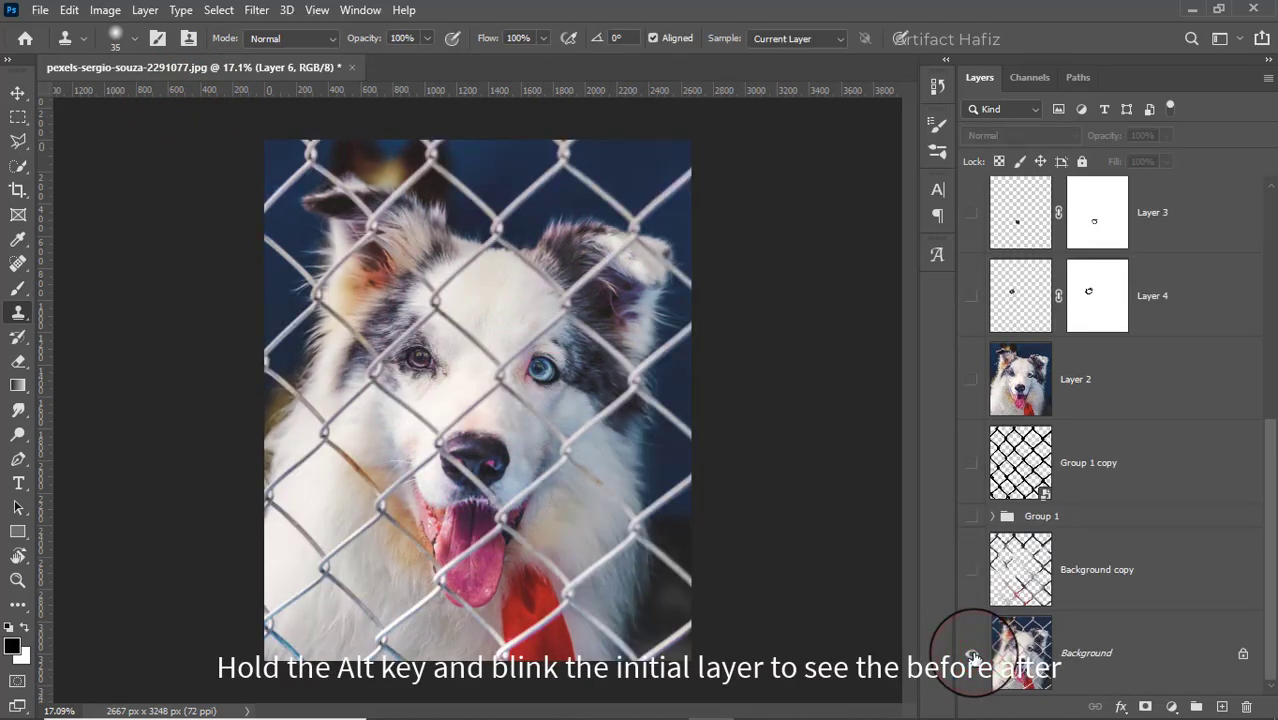
pyautogui.keyDown('alt'); pyautogui.click(971, 652); pyautogui.keyUp('alt')
pyautogui.keyDown('alt'); pyautogui.click(971, 652); pyautogui.keyUp('alt')
pyautogui.keyDown('alt'); pyautogui.click(971, 652); pyautogui.keyUp('alt')
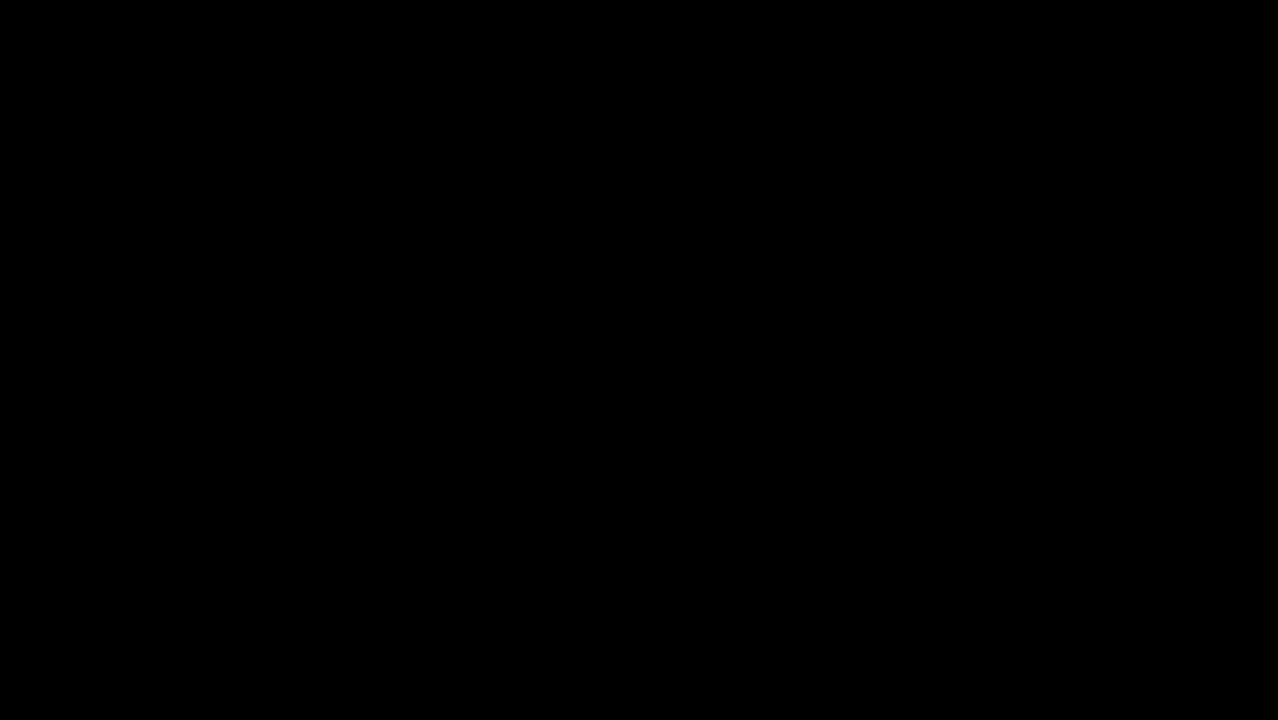